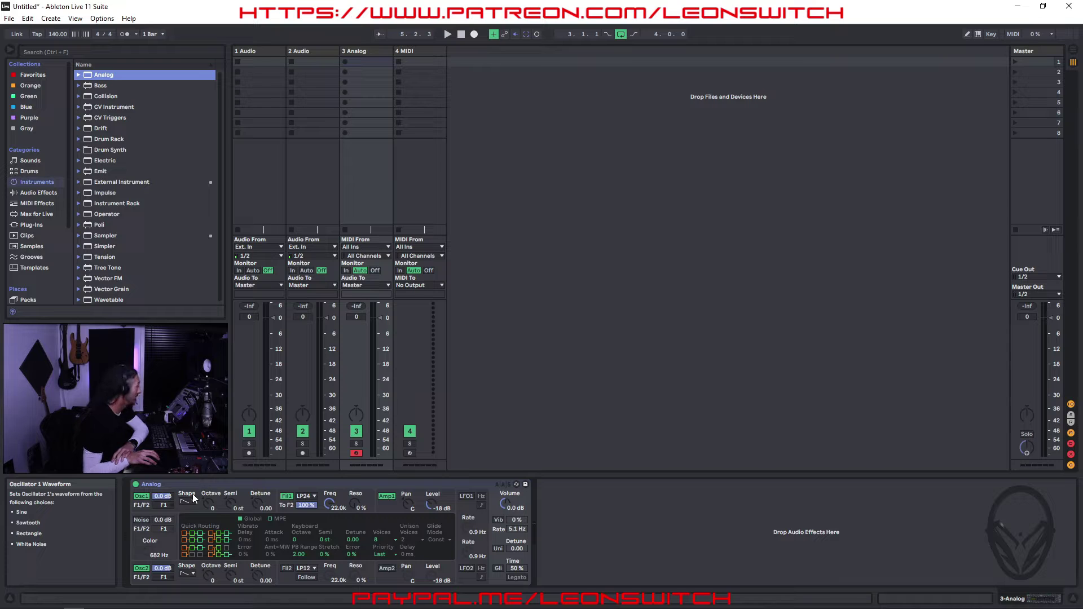
Step: Use only oscillator 1 with a sine waveform in Analog and set the first amplifier envelope's attack to 21 ms
click(184, 502)
click(191, 512)
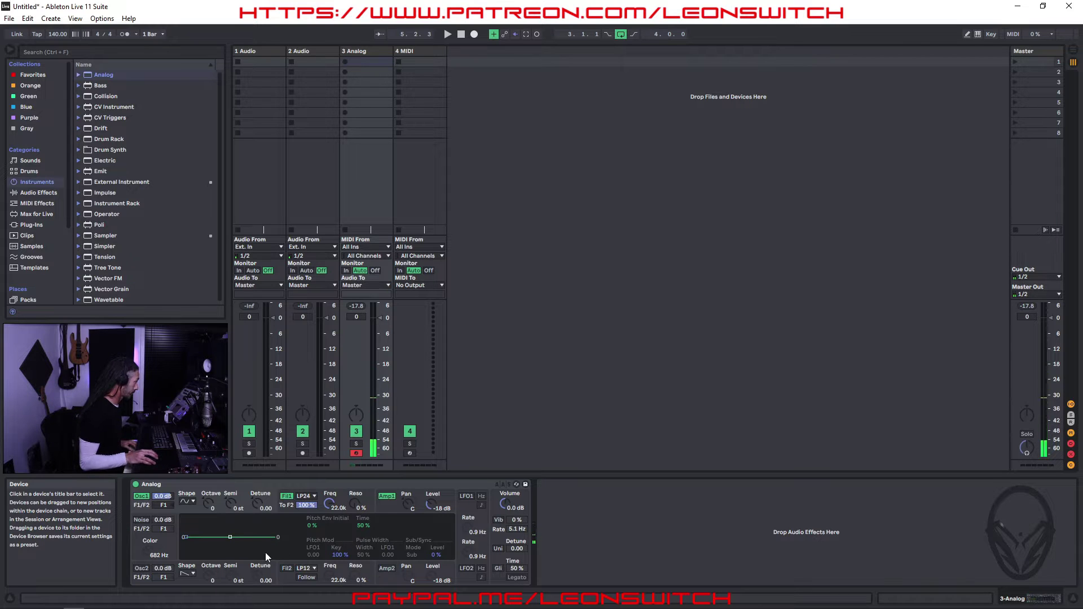
click(420, 500)
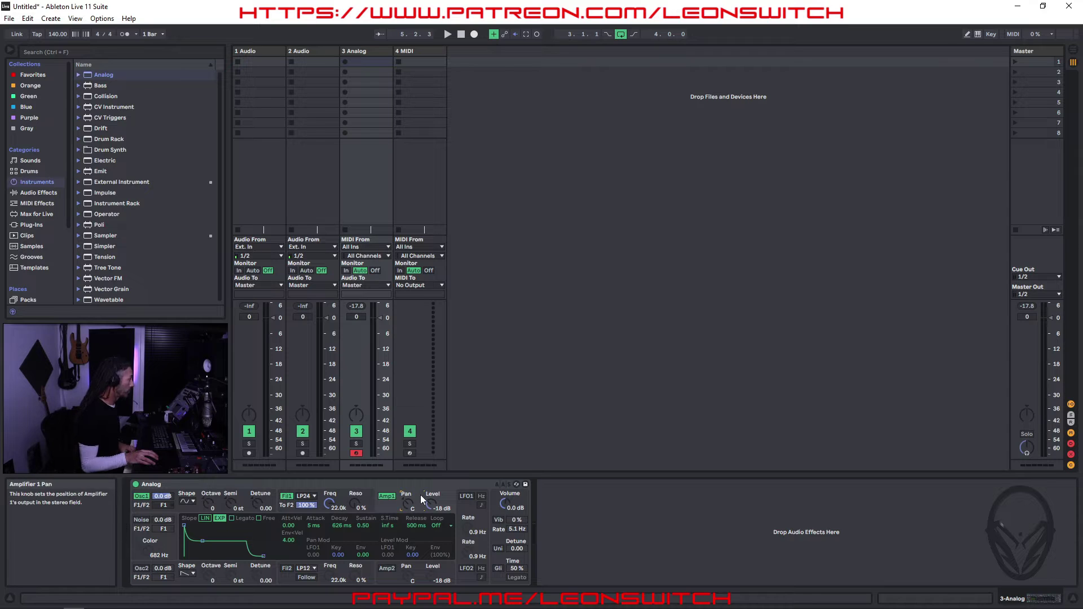
click(312, 526)
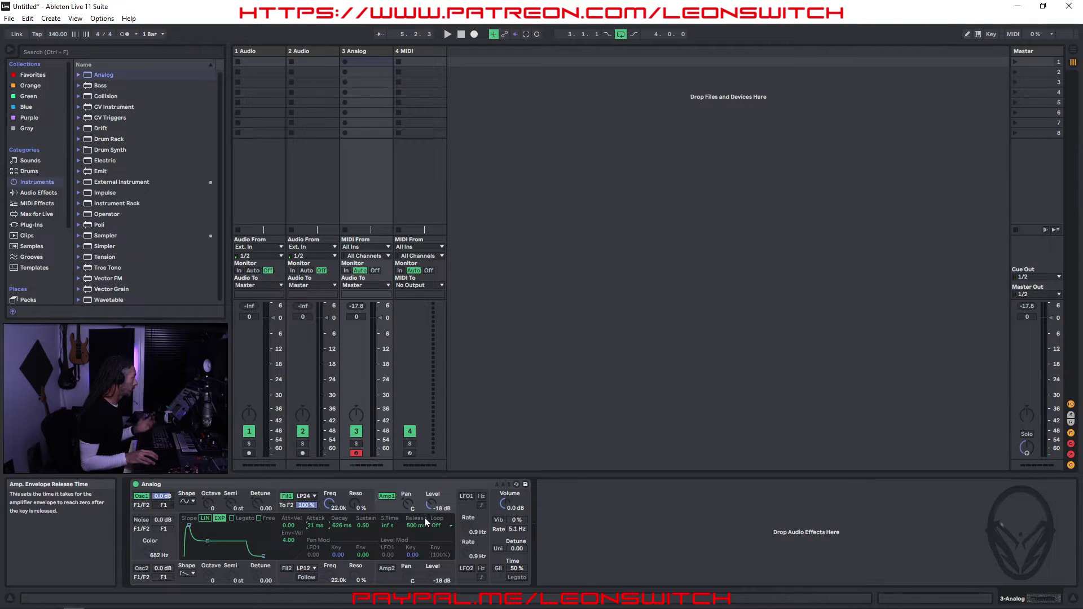
click(520, 505)
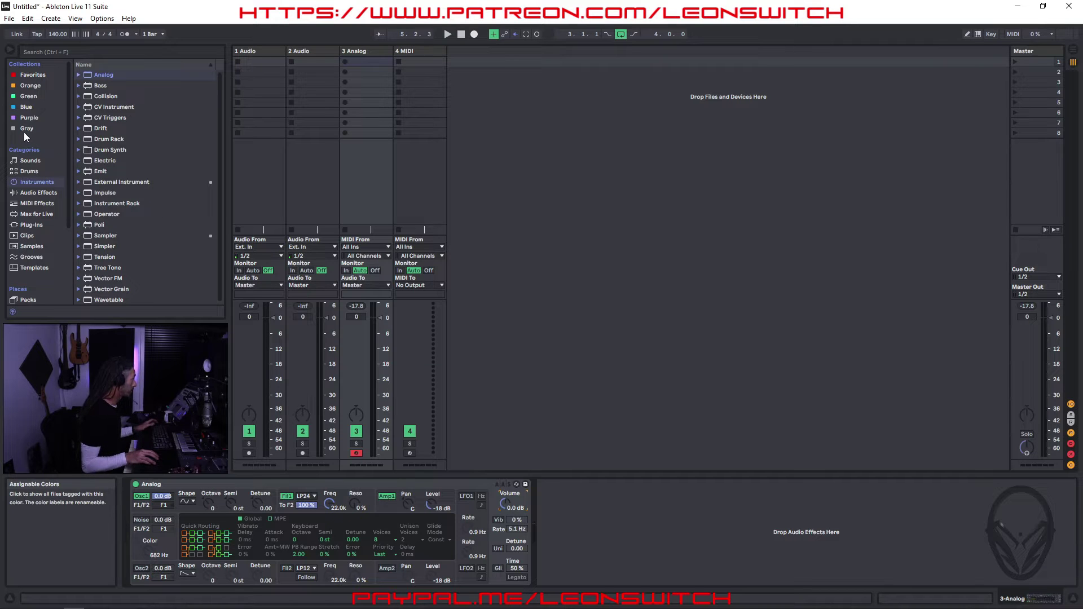
Step: Load ValhallaSupermassive_x64 from the Valhalla folder of the VST plug-ins onto the Analog track
click(33, 225)
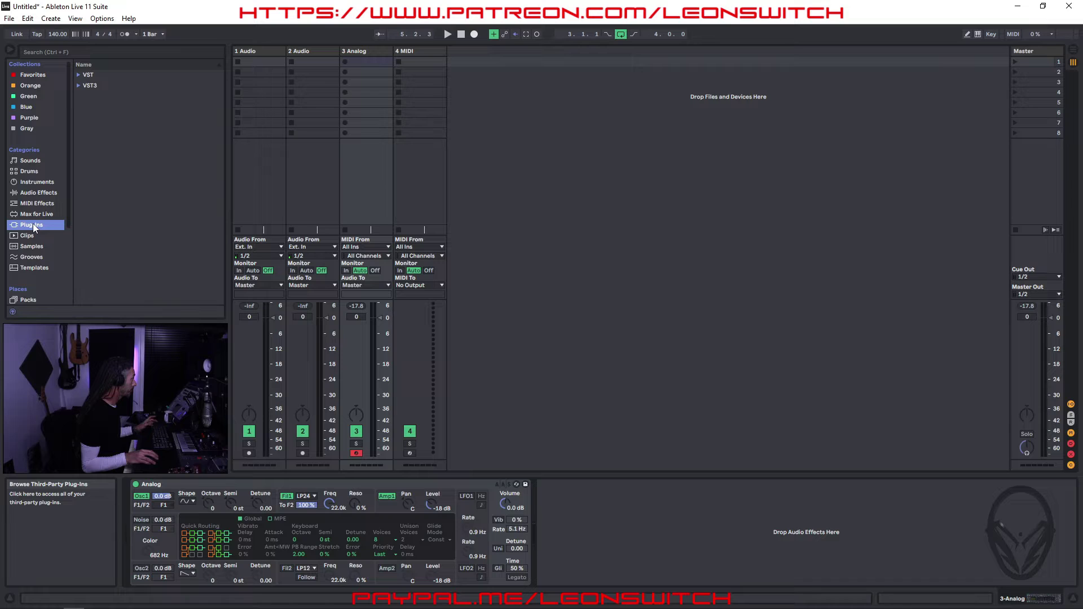
click(78, 75)
scroll(93, 239, down, 7)
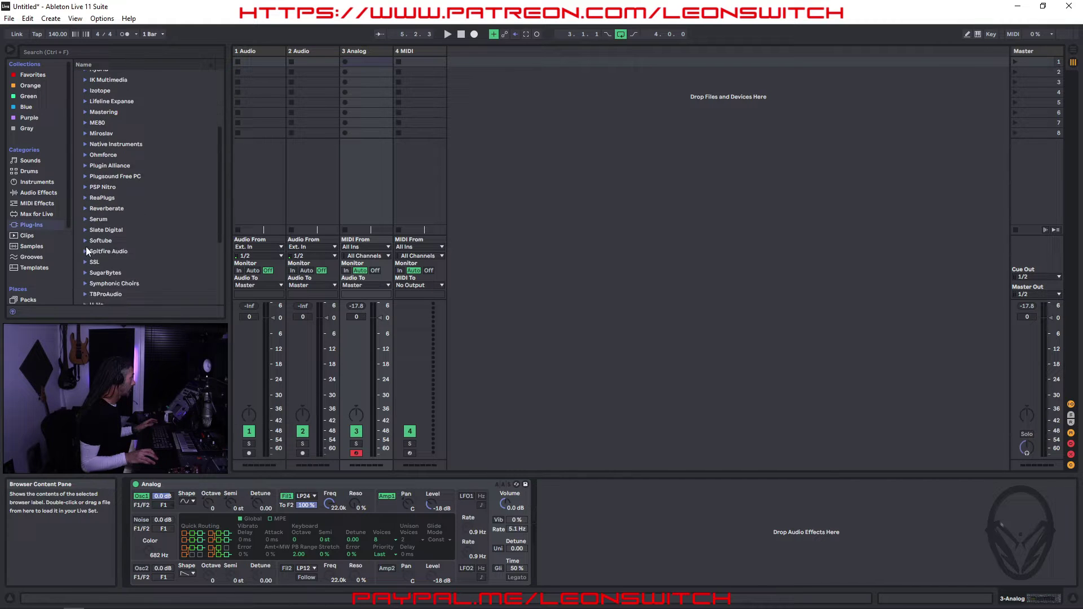
scroll(87, 260, down, 1)
click(80, 202)
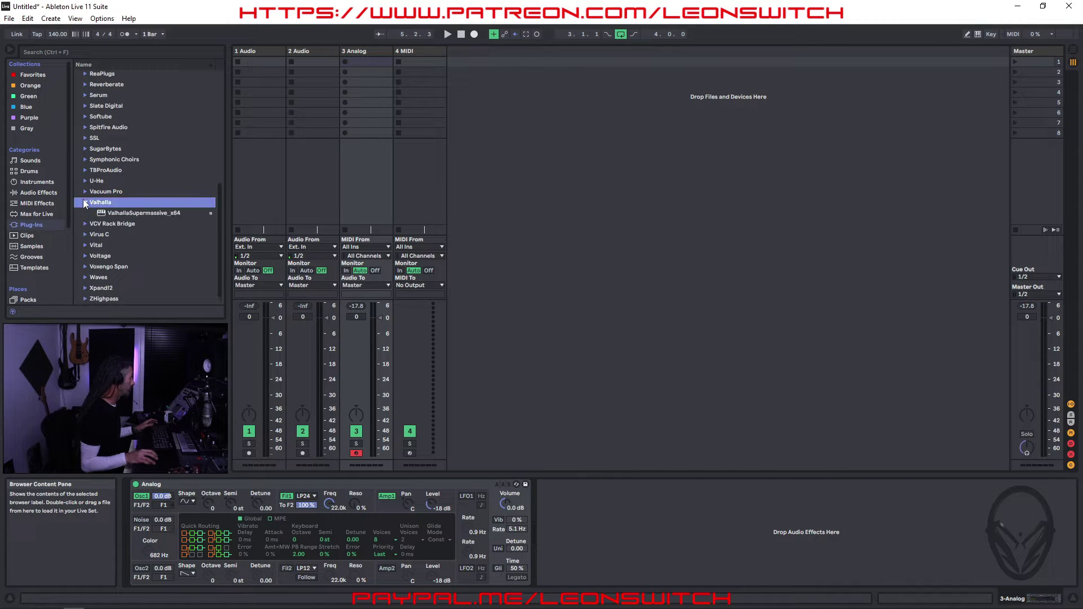
double_click(117, 213)
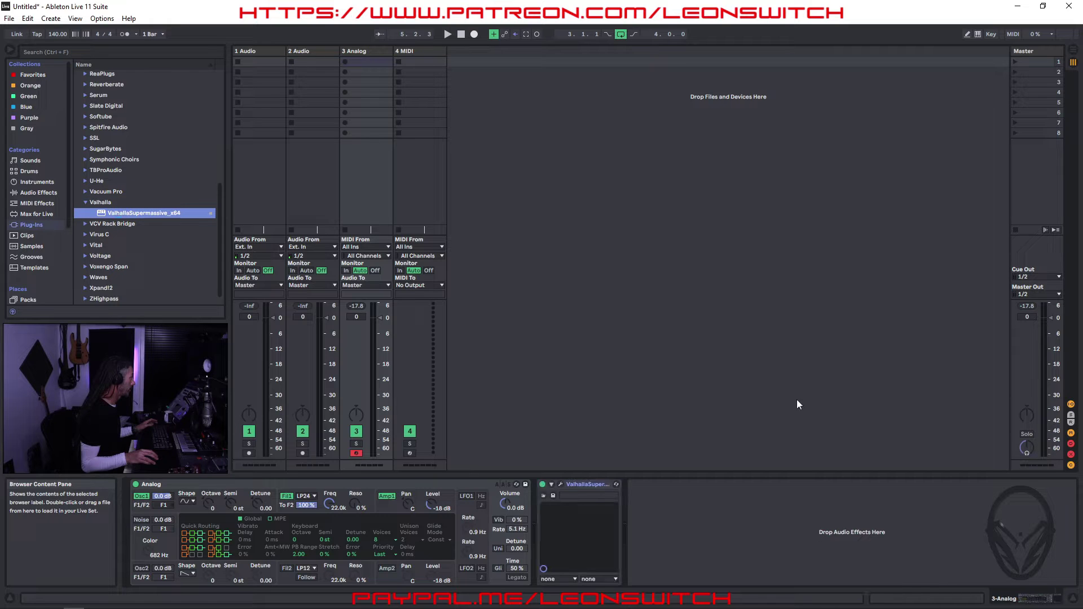
Step: Load the Default user preset in ValhallaSupermassive and set its EQ low cut to 110 Hz
click(560, 486)
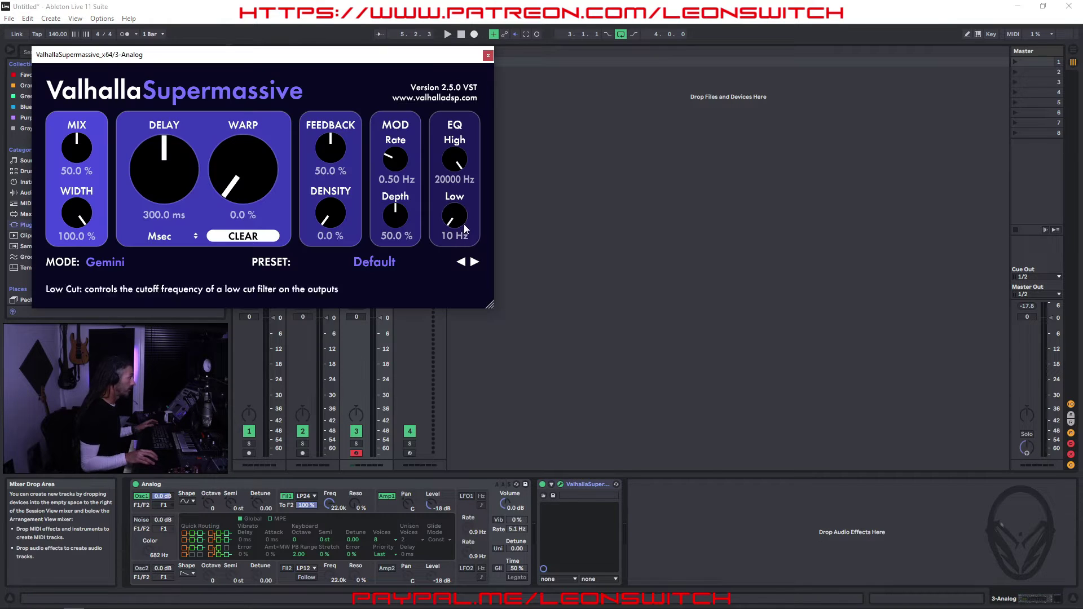
click(404, 263)
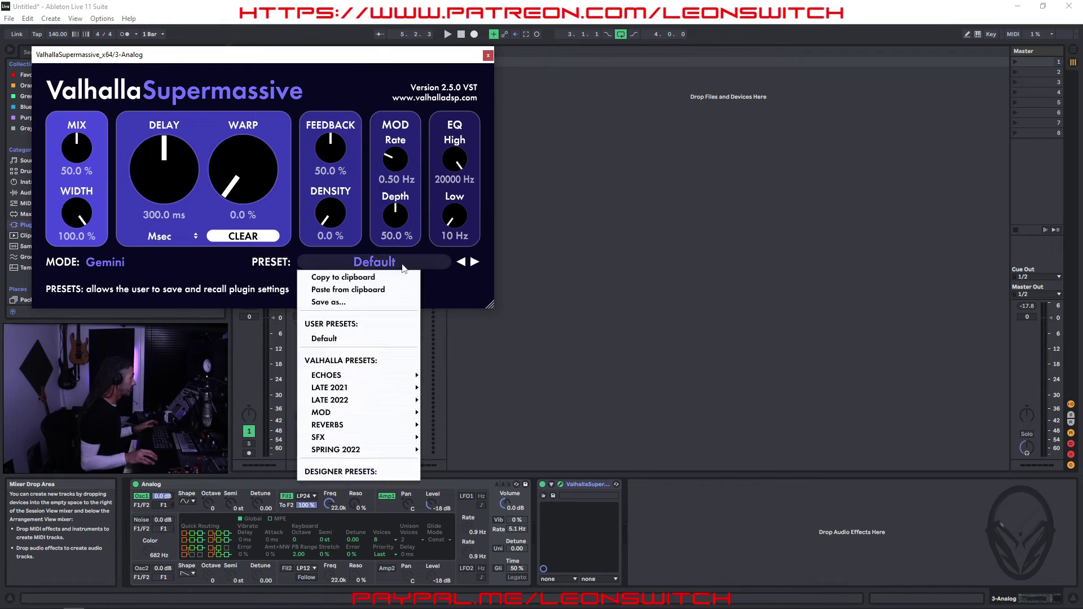
click(354, 337)
drag(279, 65, 574, 104)
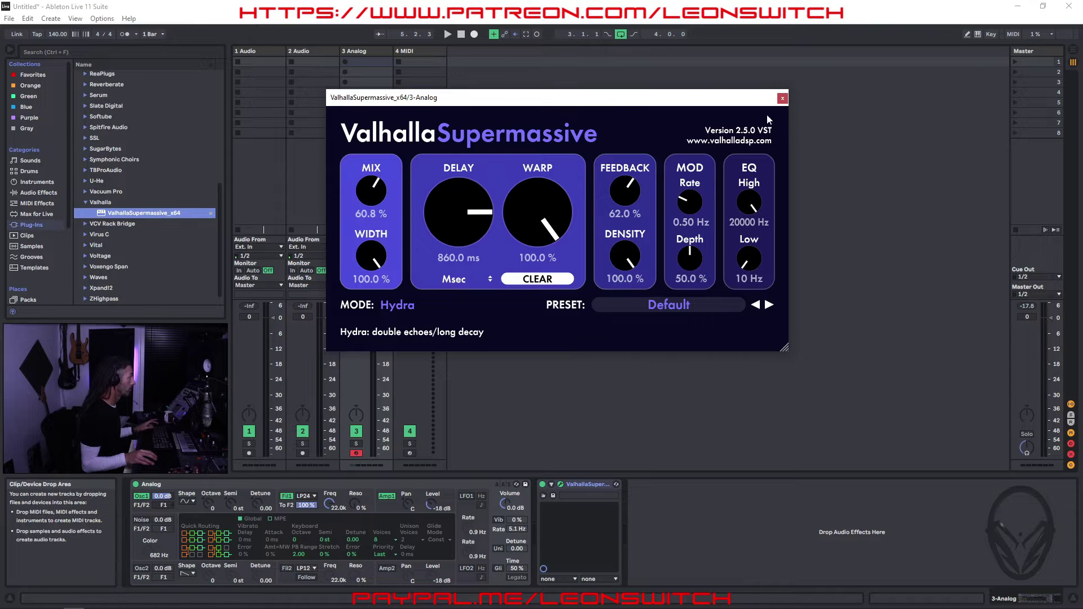
drag(756, 255, 756, 249)
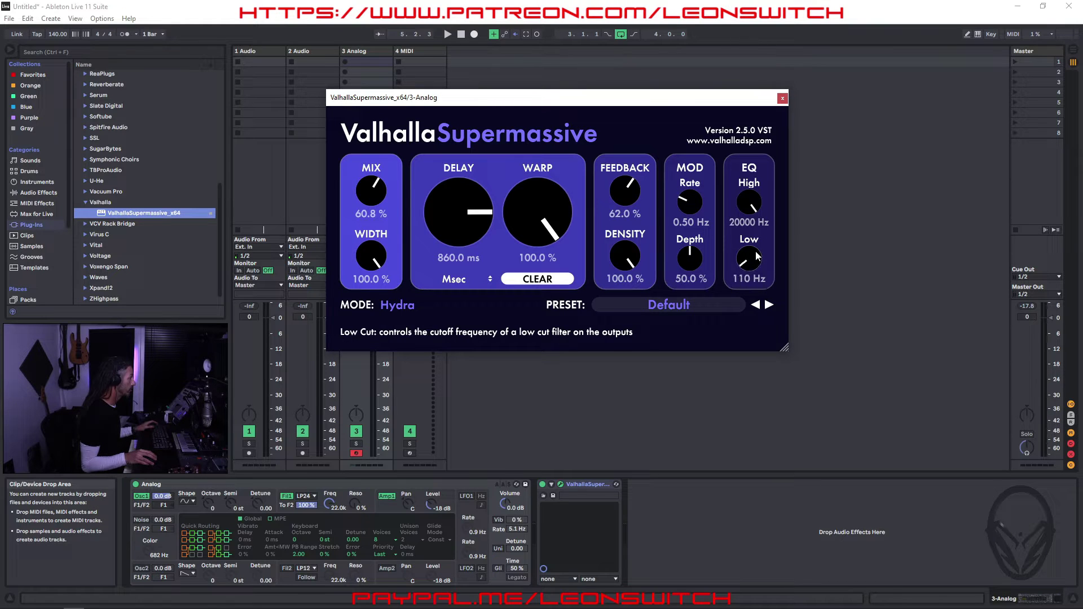
click(782, 99)
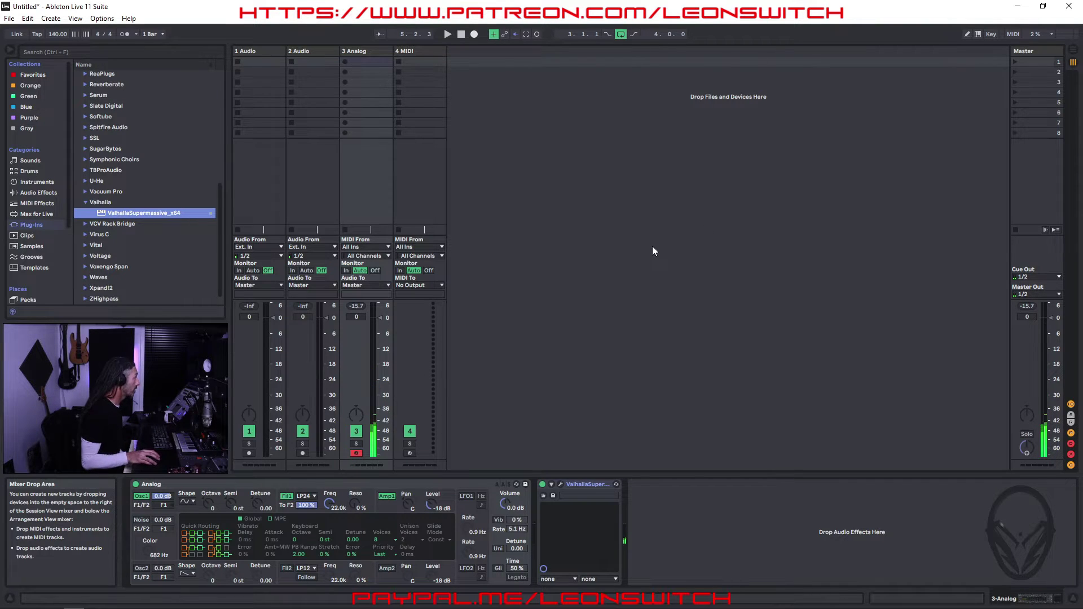
Step: Show the Arrangement View and switch on the metronome with its sound set to Click
key(Tab)
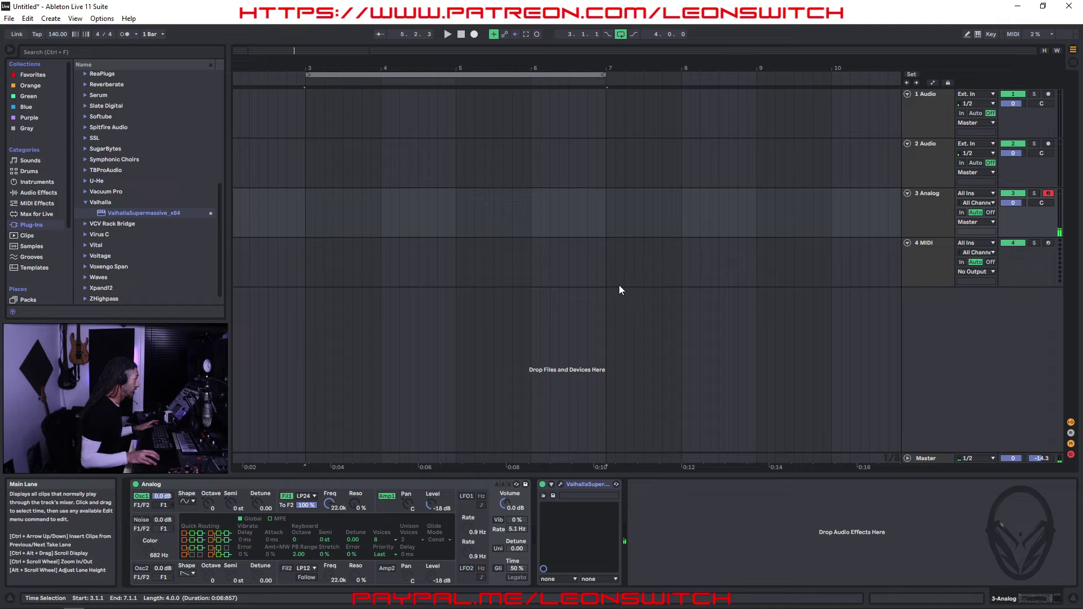
click(134, 32)
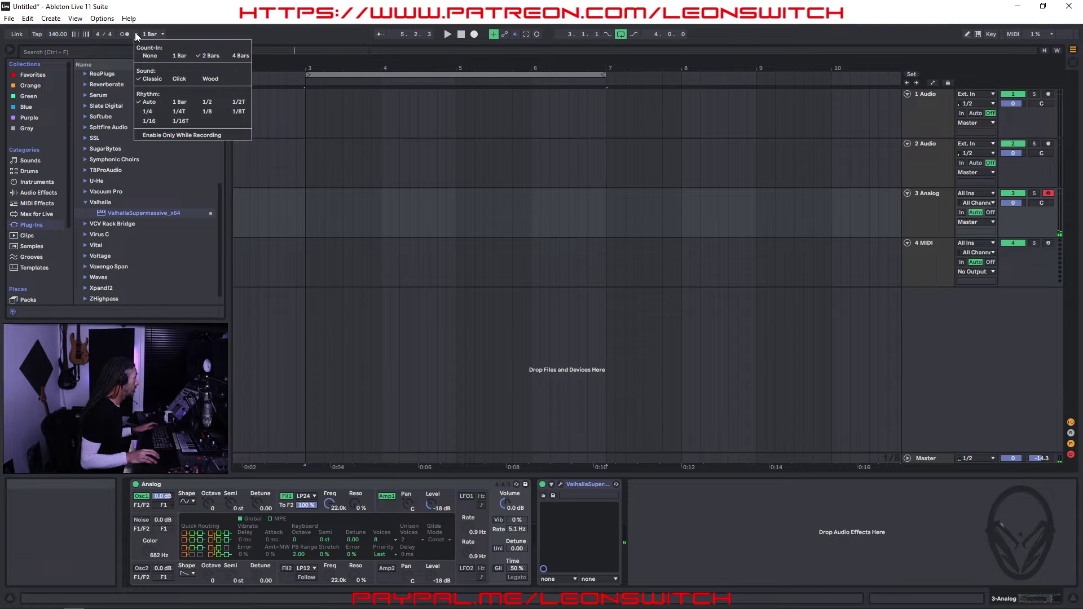
click(180, 79)
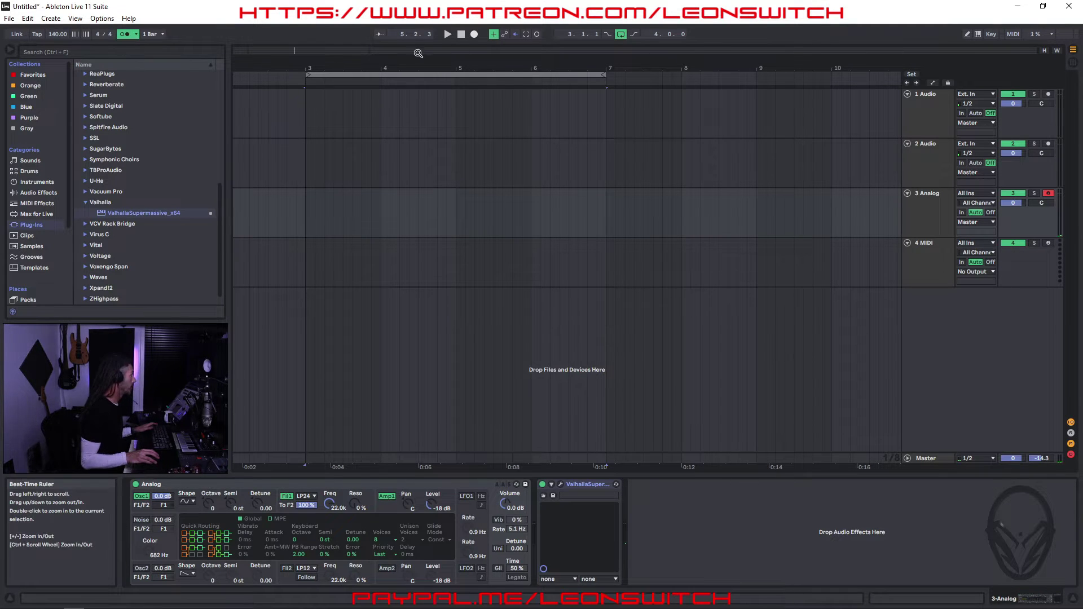
Step: Start looped playback and record a MIDI part on the Analog track from bar 3 to bar 7
click(448, 35)
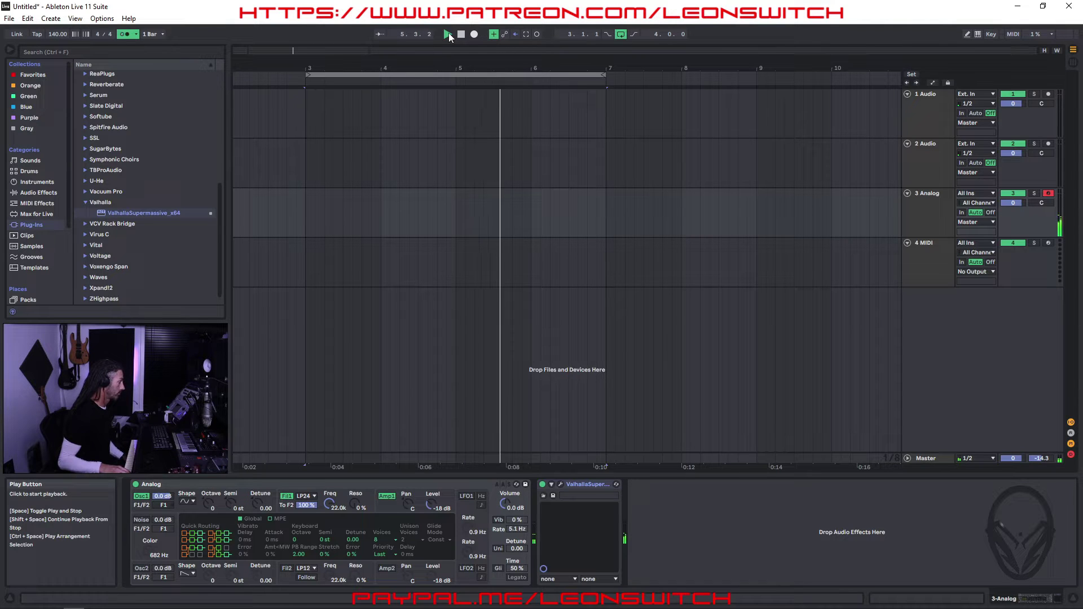
key(F9)
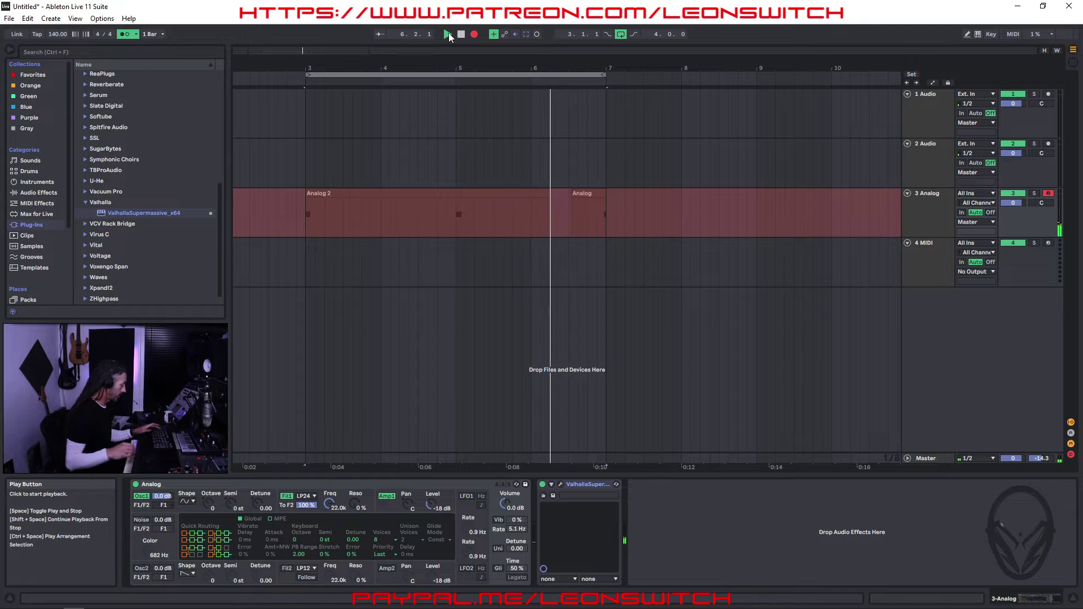
key(F9)
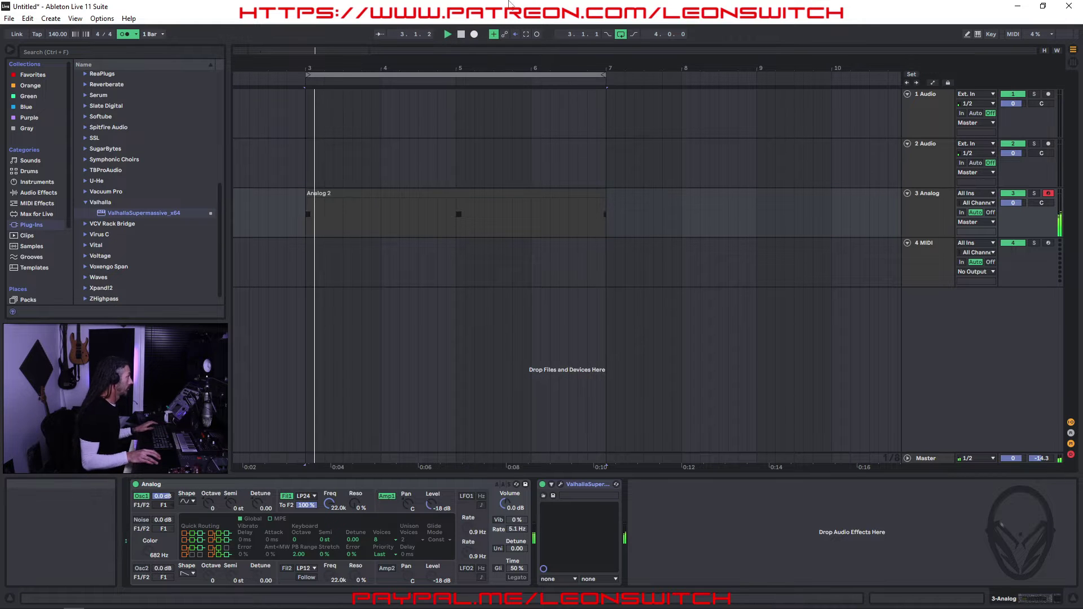
Step: Open the recorded Analog clip, stop playback, and delete the stray note at the clip's end
click(529, 198)
double_click(529, 197)
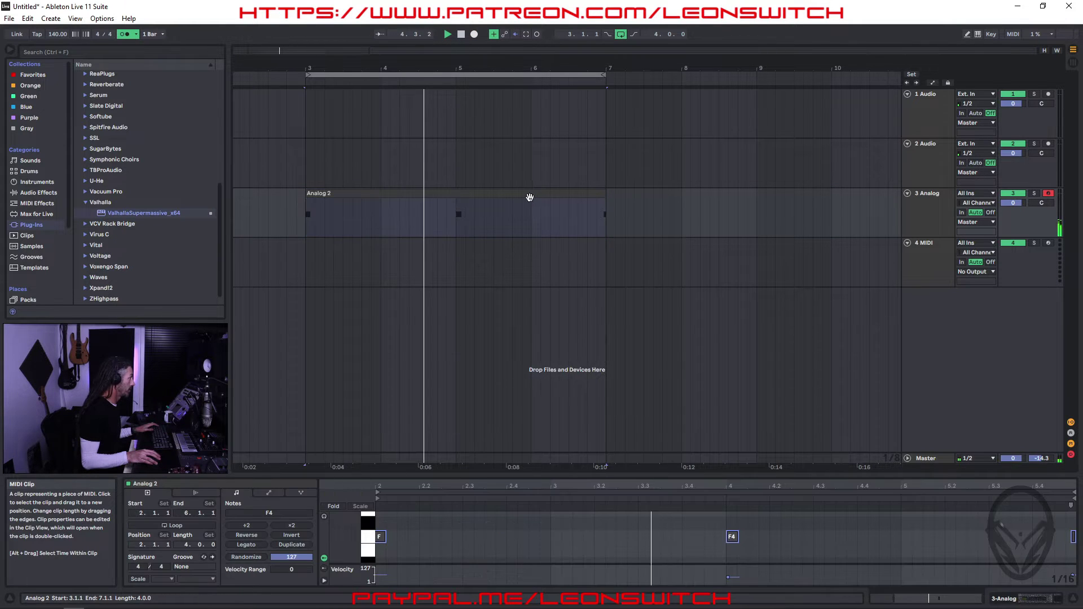
key(space)
click(913, 523)
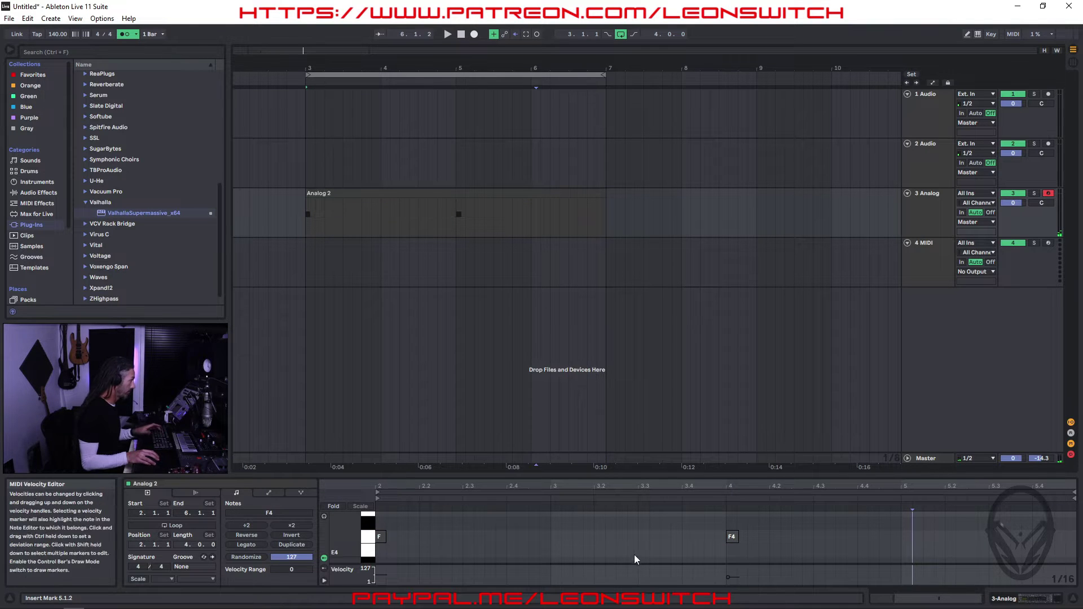
Step: Quantize the clip's F4 notes to a 1/8 grid and crop the clip
right_click(606, 533)
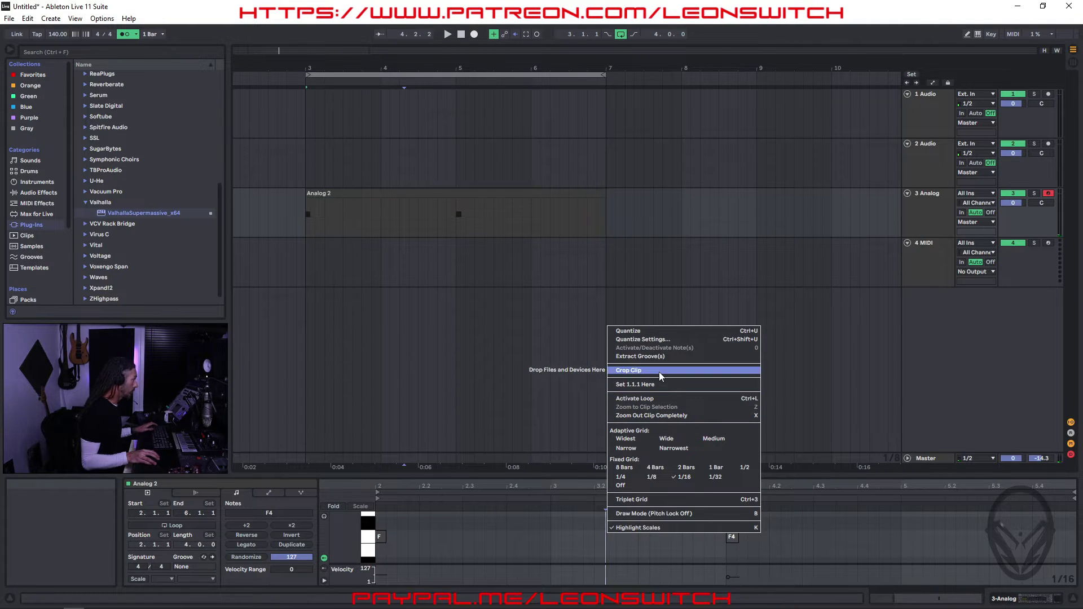
click(651, 476)
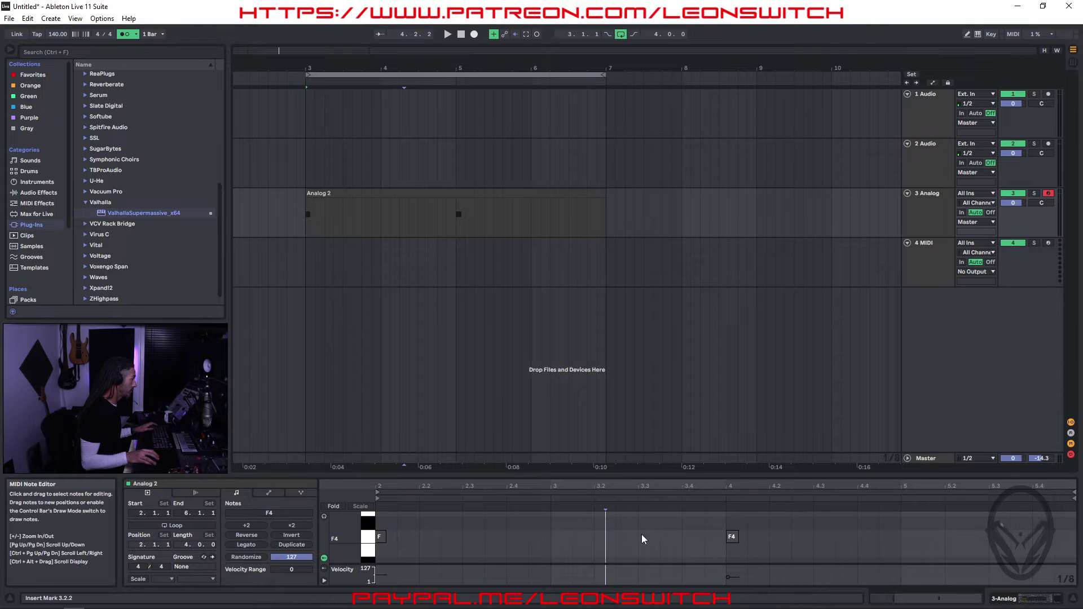
right_click(641, 533)
click(676, 334)
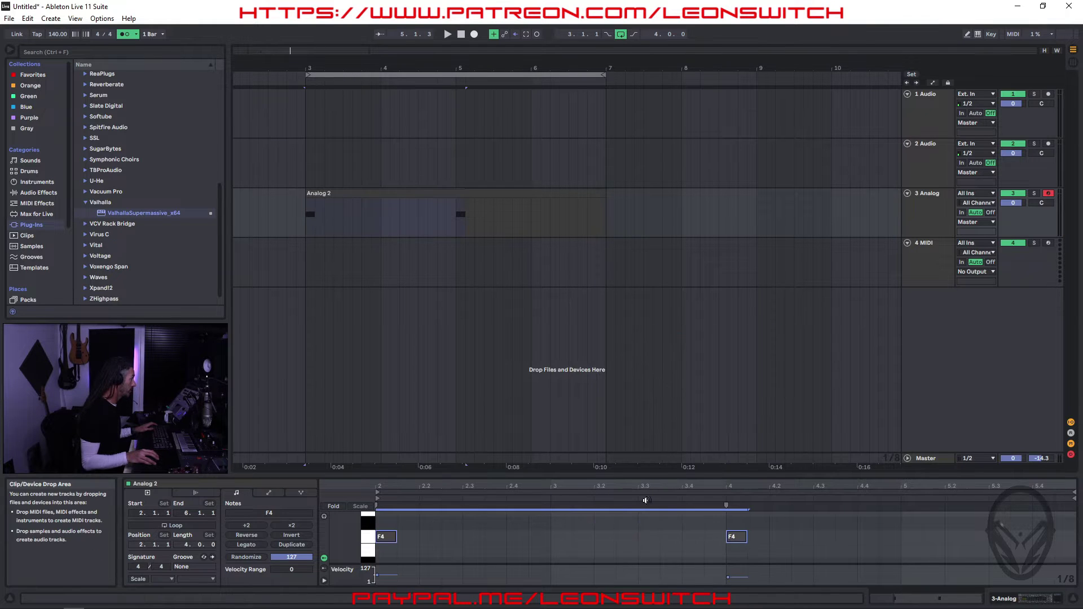
right_click(621, 537)
click(646, 374)
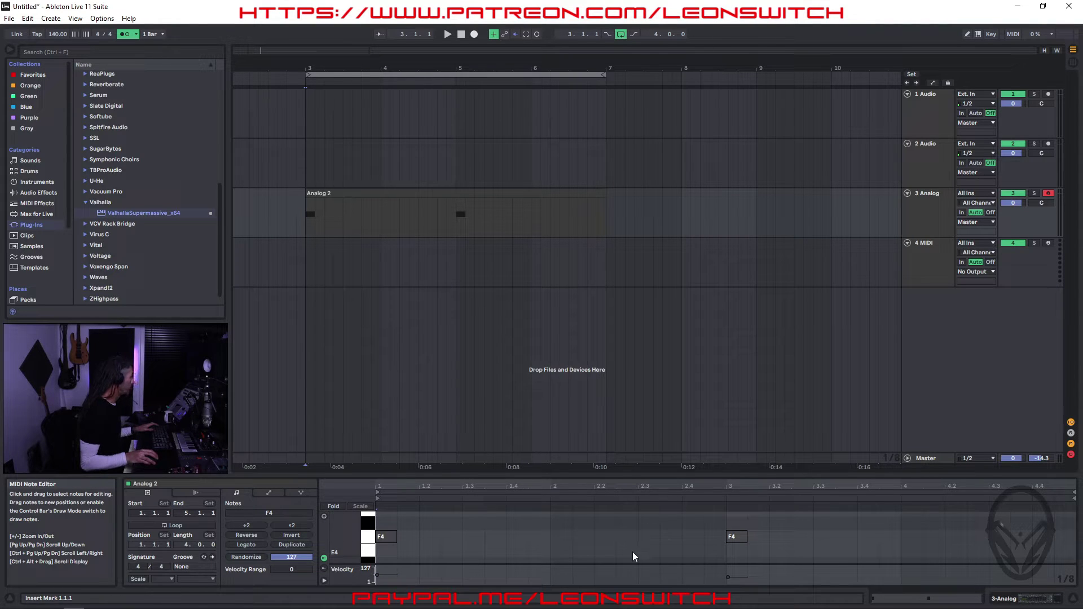
Step: Play the loop in Session View and set track 3's Analog amplifier envelope to a 12 ms decay and 0.00 sustain
key(Tab)
key(space)
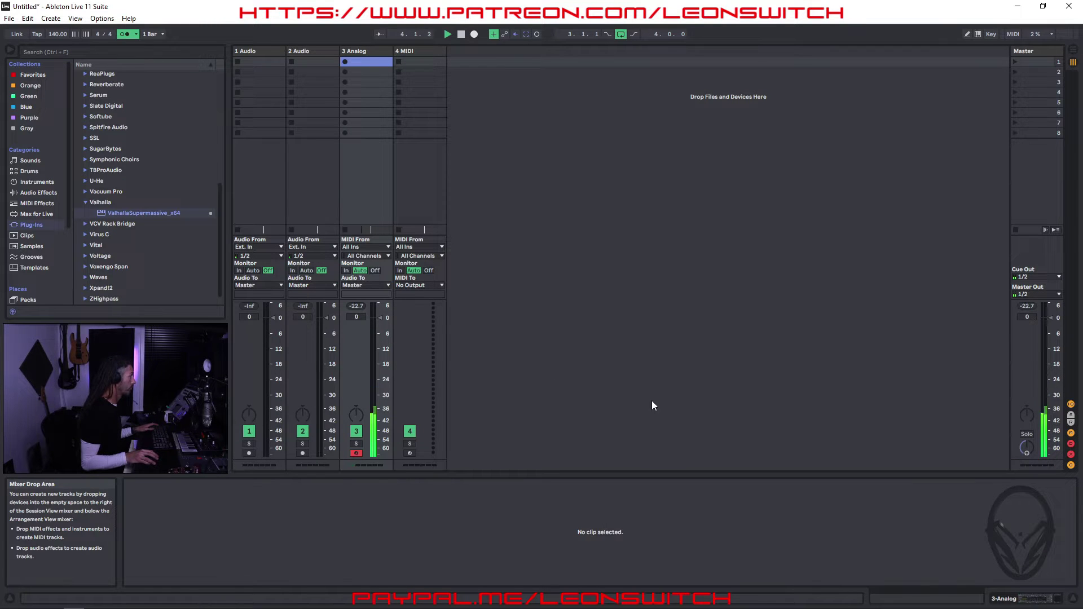
click(358, 52)
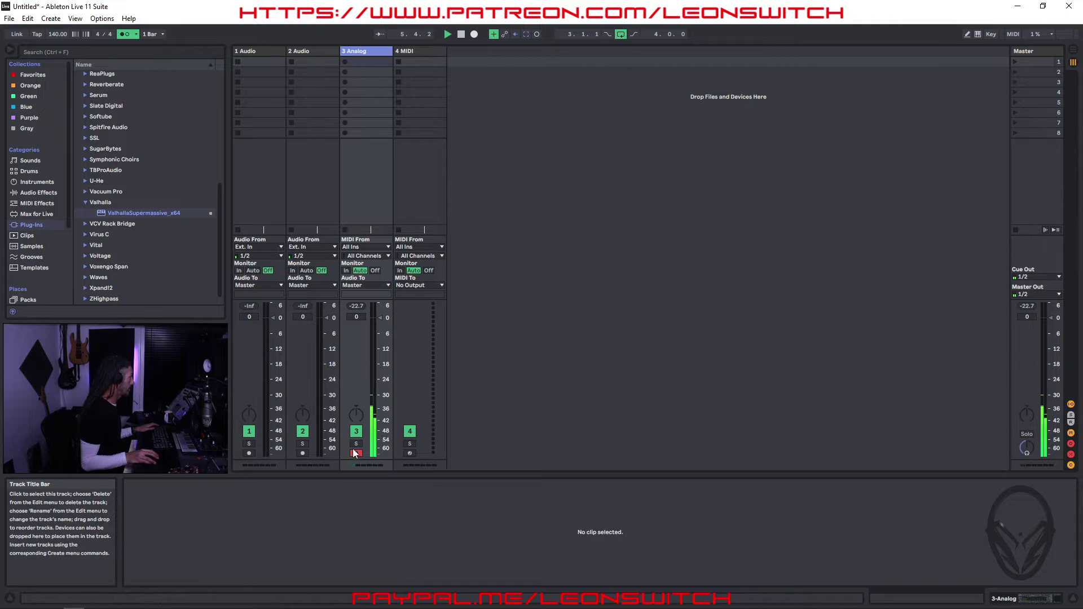
double_click(372, 52)
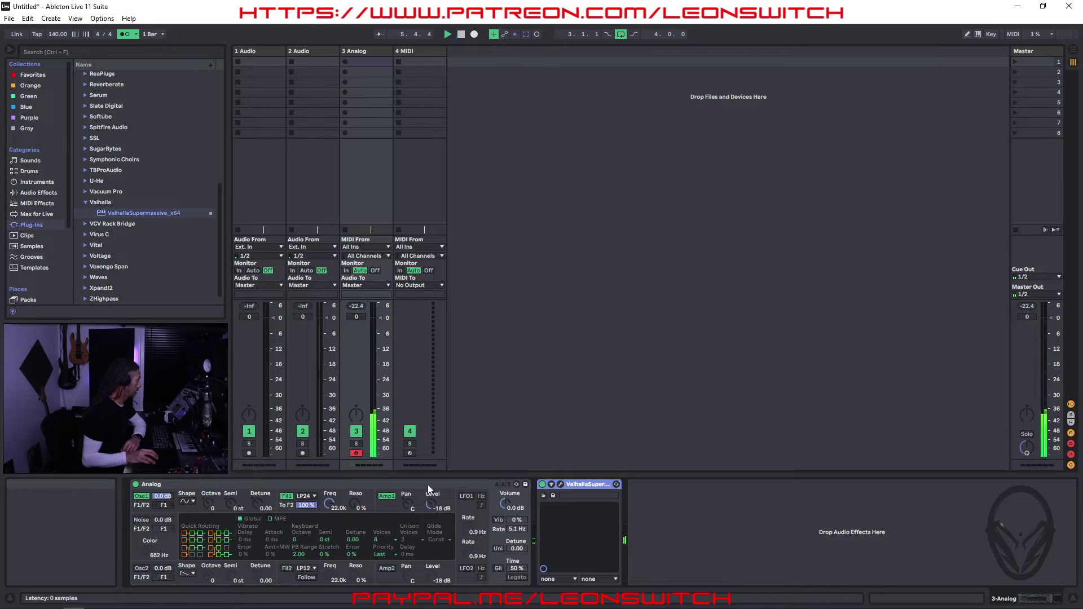
click(407, 502)
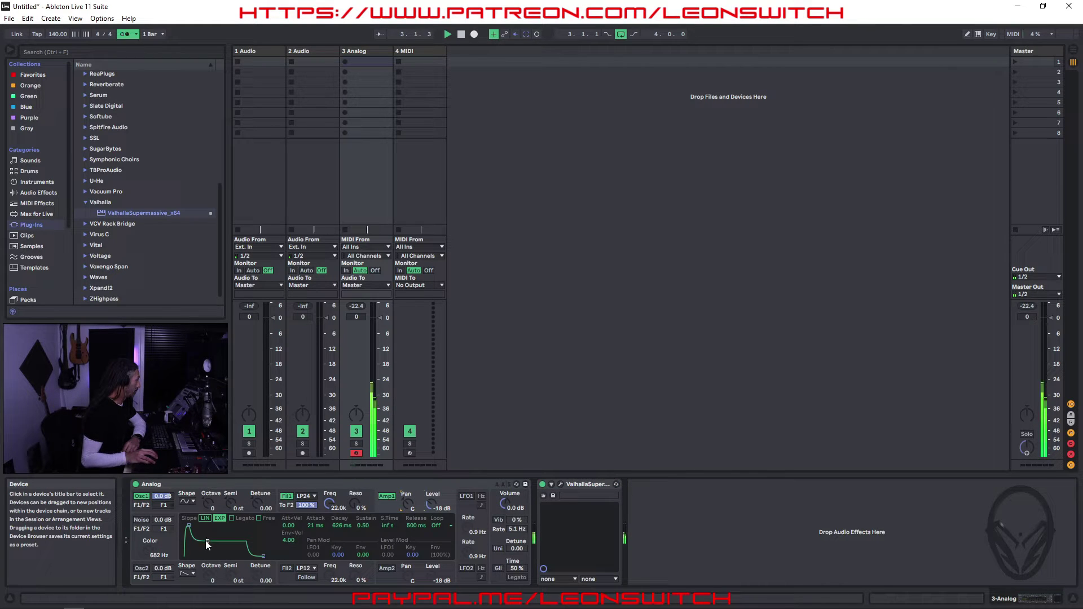
drag(206, 543, 196, 556)
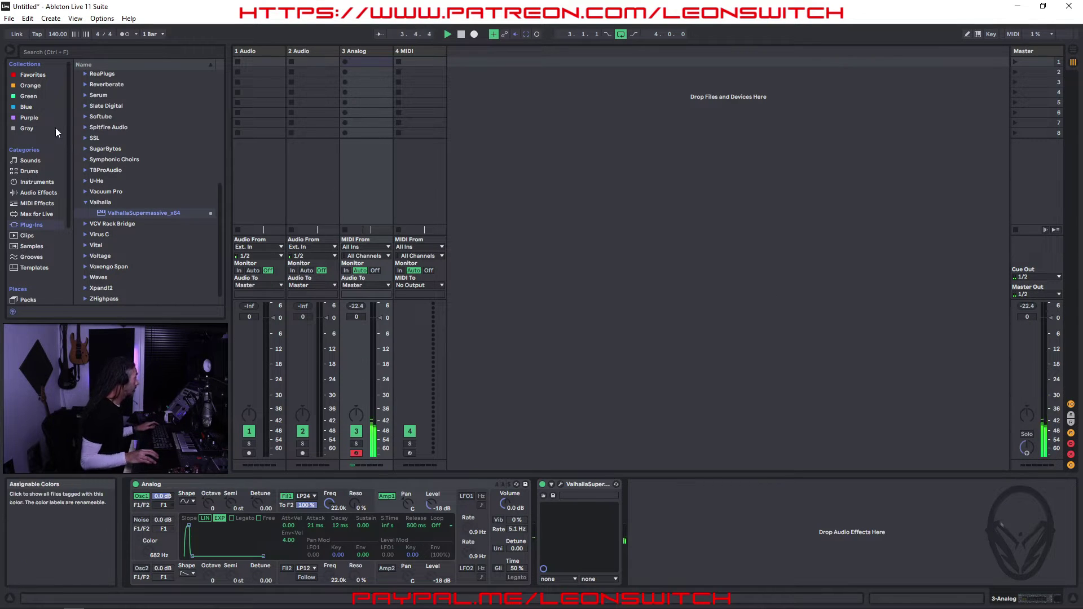
Step: Copy the Analog and ValhallaSupermassive devices from track 3 onto the empty MIDI track 4
click(230, 483)
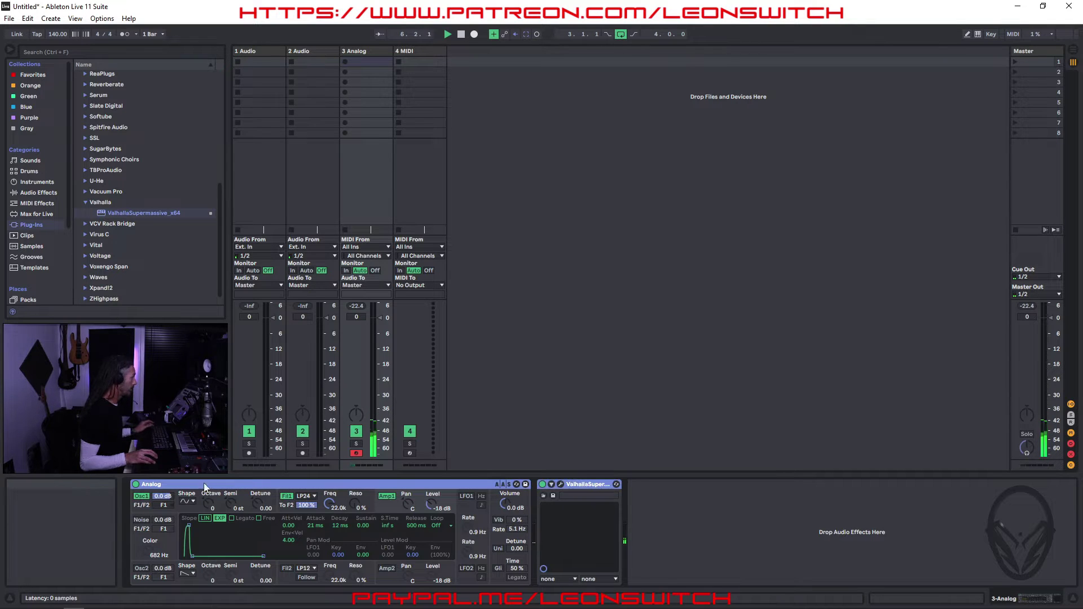
click(406, 51)
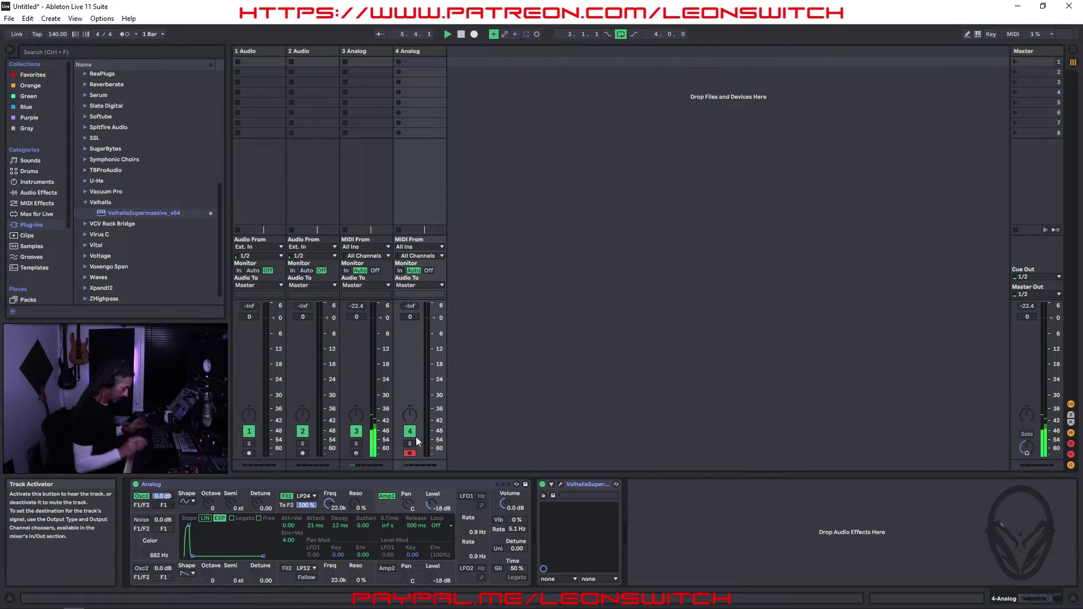
Step: Return to the Arrangement View and set track 4's amplifier envelope to a 406 ms decay and 0.02 sustain
key(Tab)
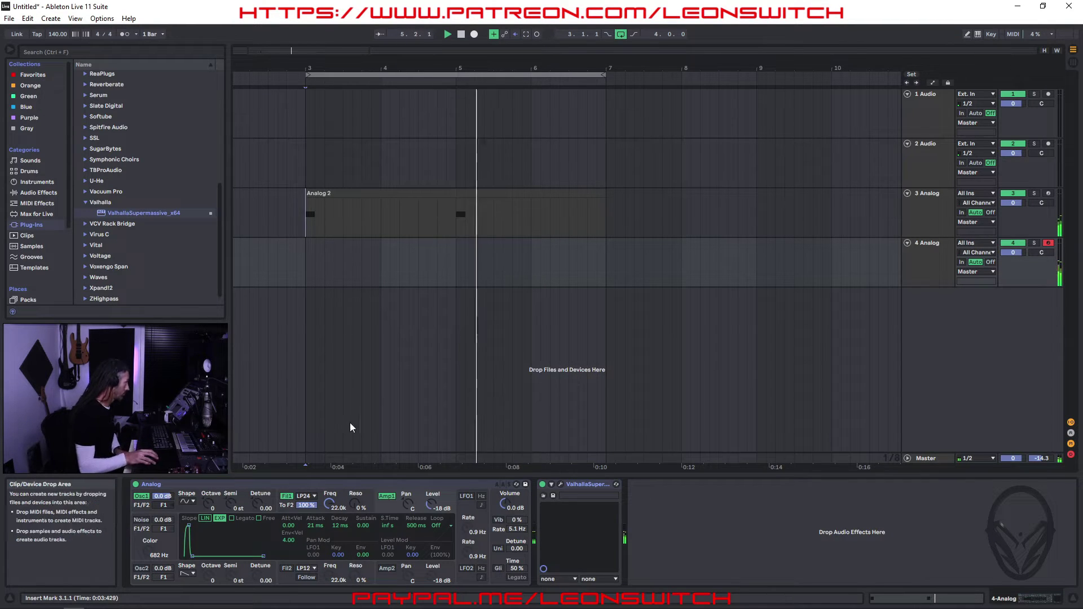
drag(193, 556, 201, 557)
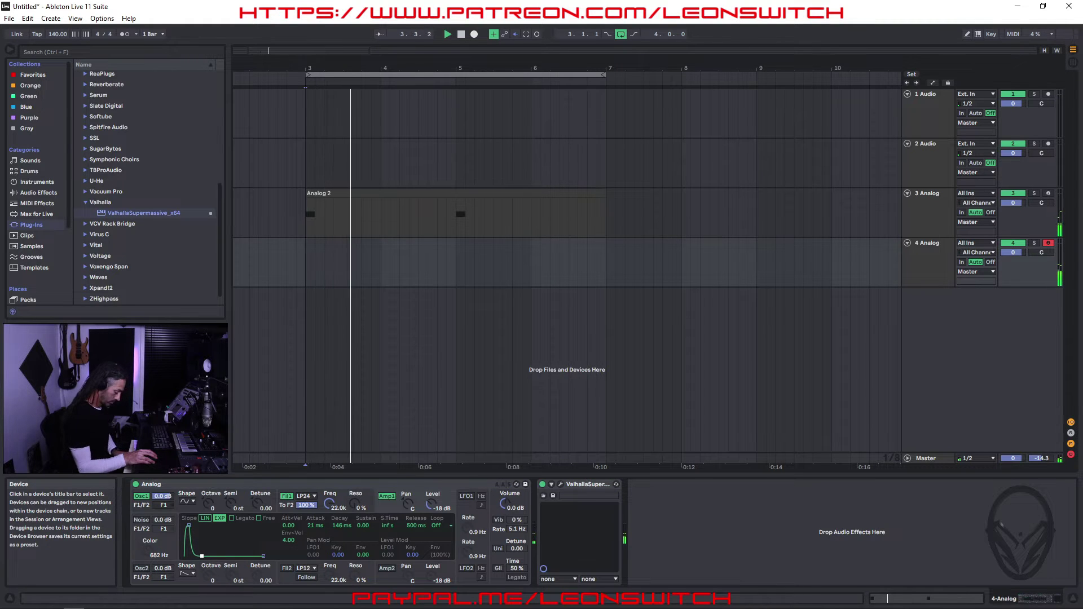
drag(201, 557, 206, 555)
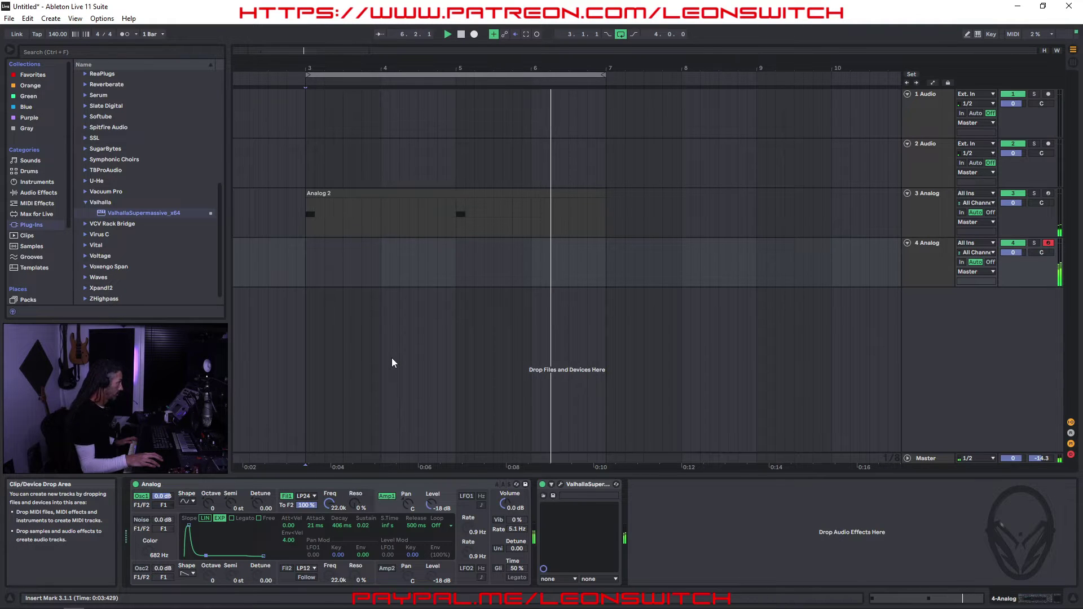
Step: Record a four-bar clip of four F1 notes on track 4 and open it in the note editor
key(F9)
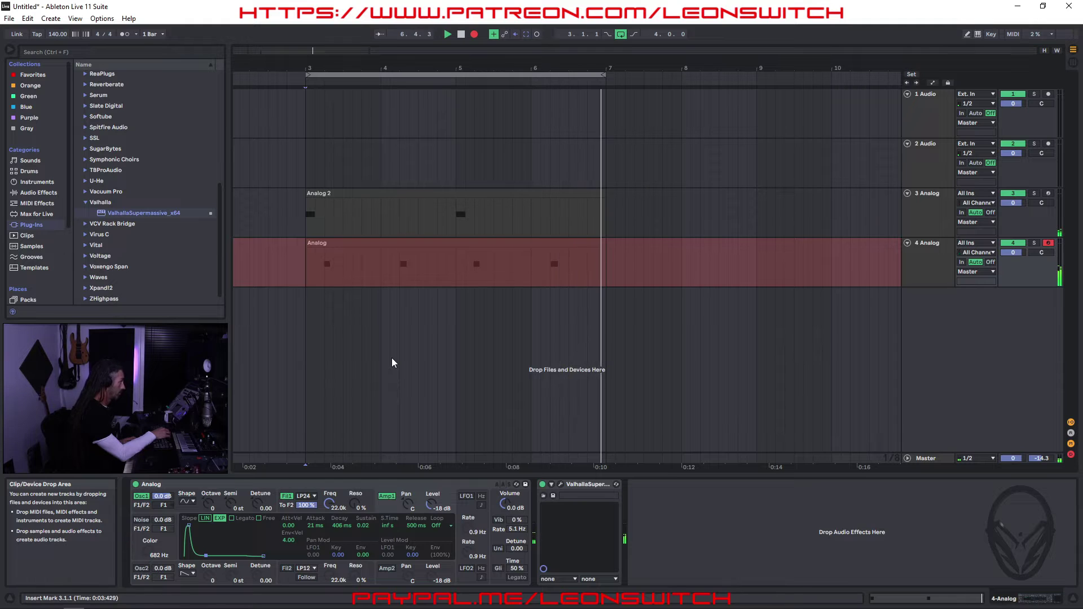
key(F9)
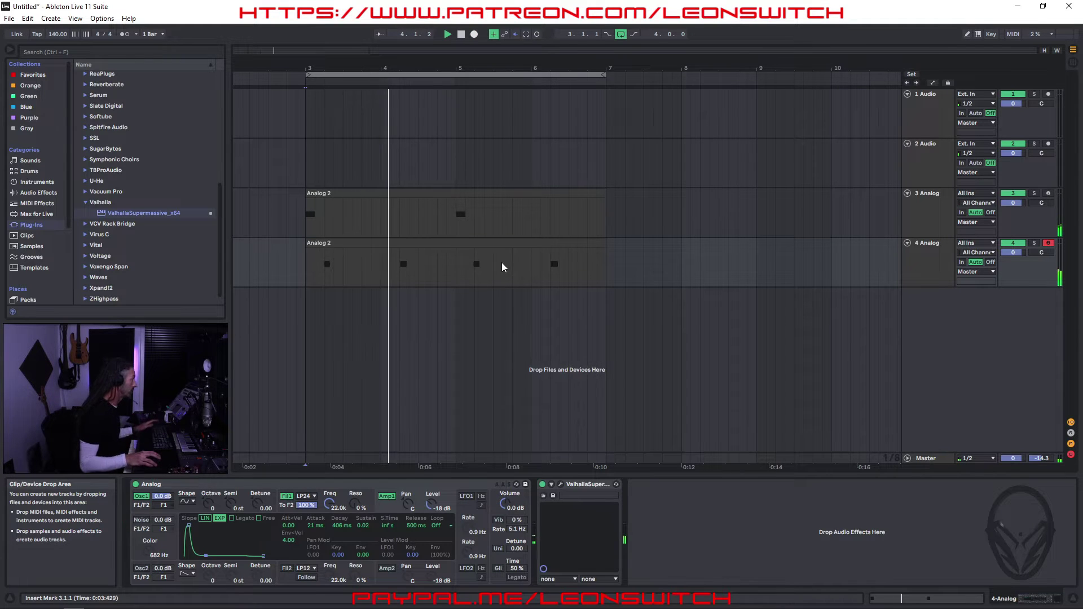
click(506, 248)
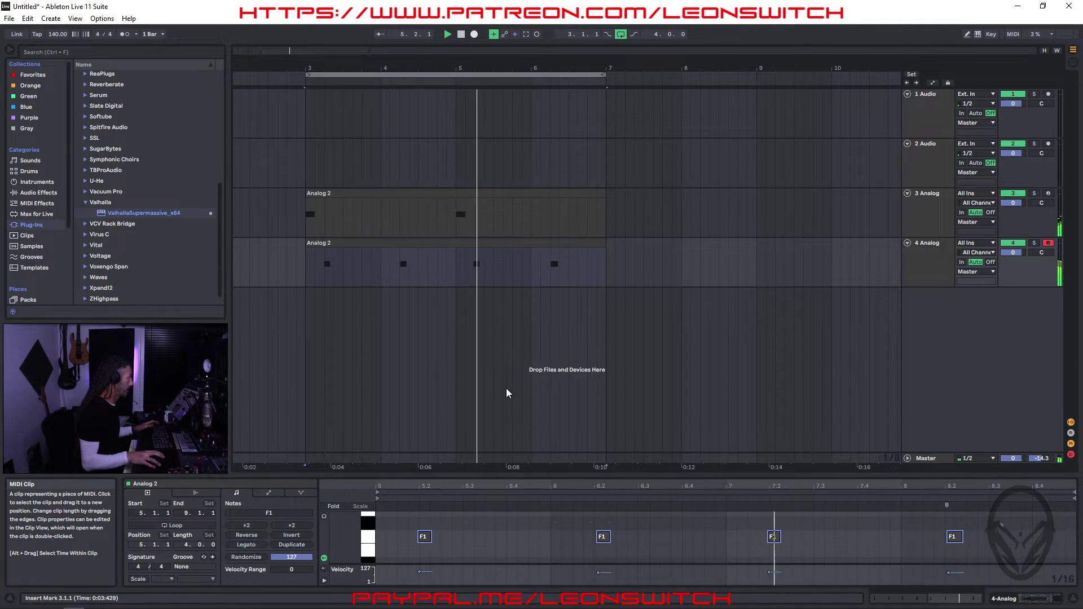
Step: Quantize the F1 notes in track 4's clip to a fixed 1/8 grid and crop the clip
right_click(651, 539)
right_click(666, 539)
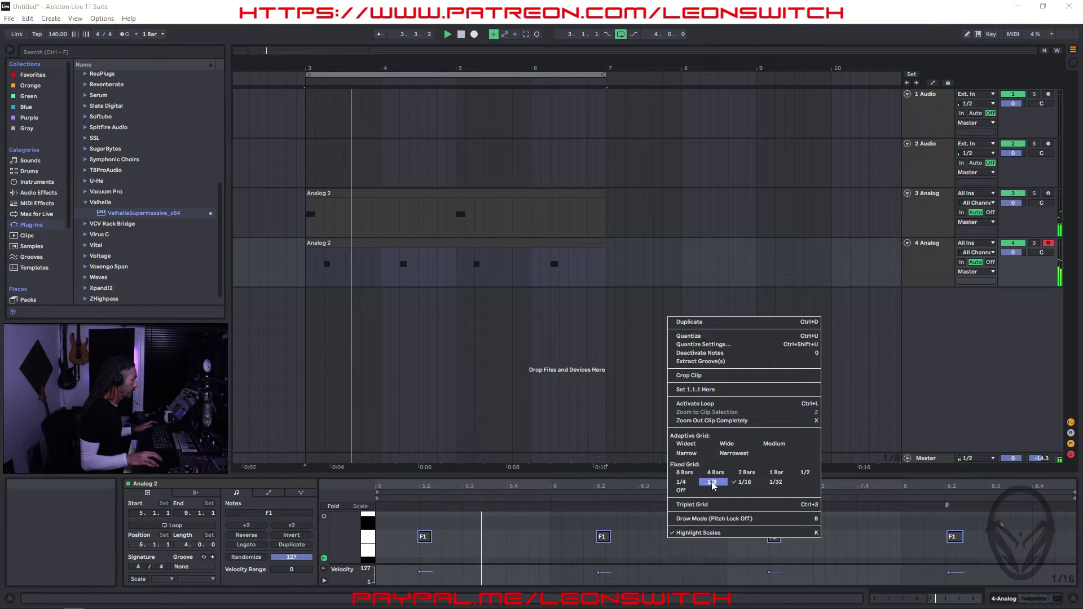
click(710, 482)
right_click(699, 531)
click(716, 327)
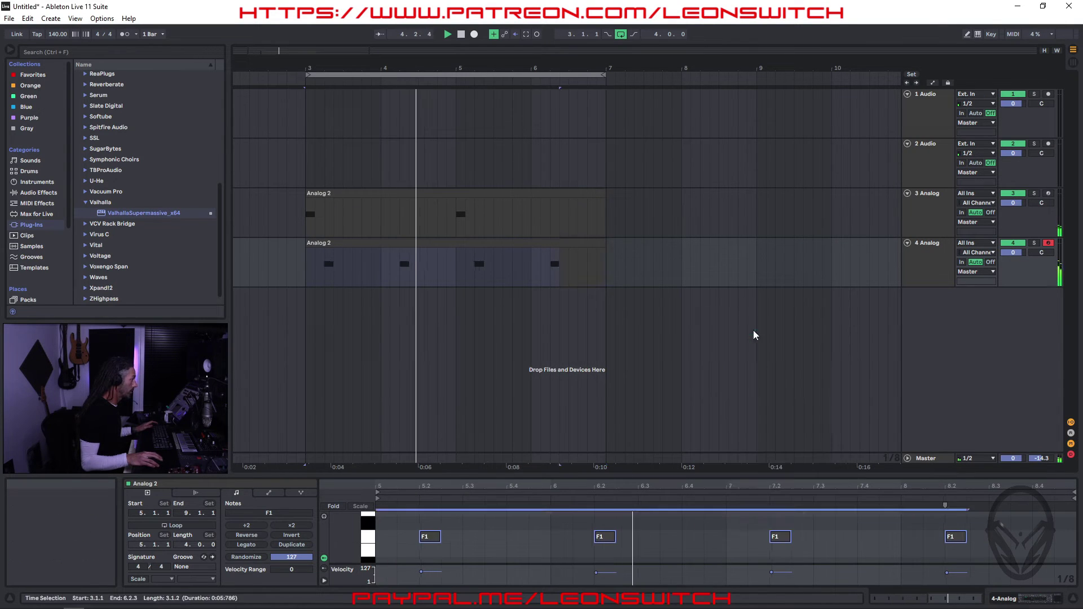
right_click(725, 552)
click(745, 380)
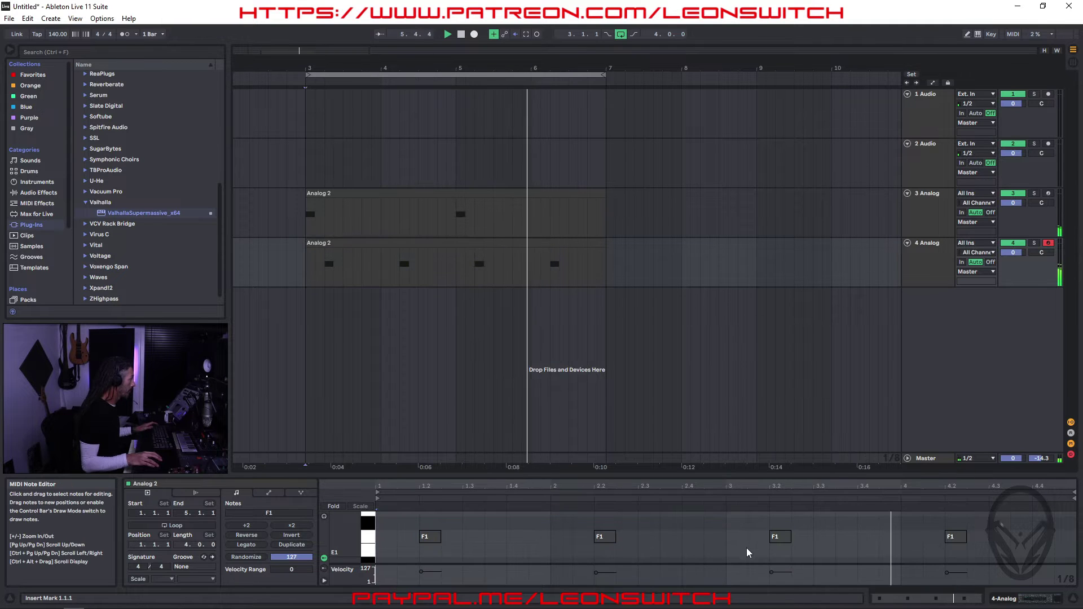
click(747, 535)
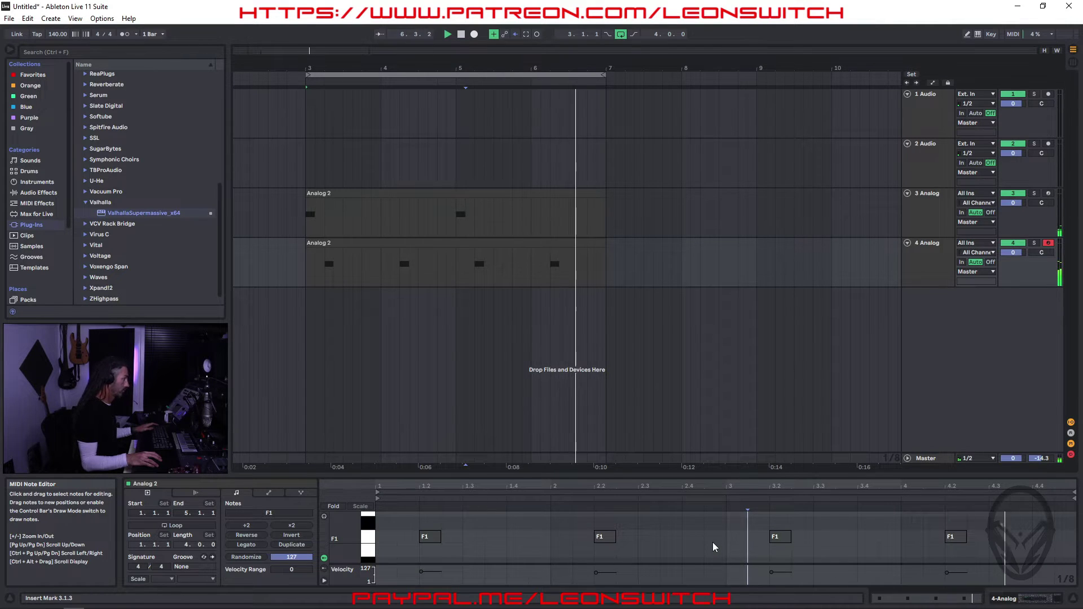
Step: In Session View, copy track 4's Analog and ValhallaSupermassive devices onto a new MIDI track 5
key(Tab)
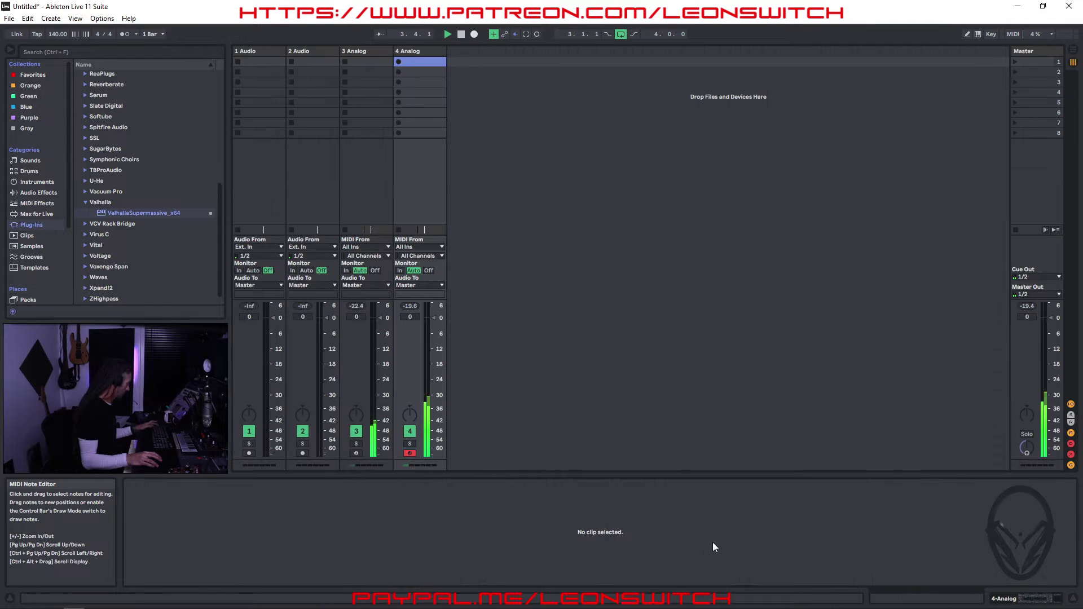
click(417, 52)
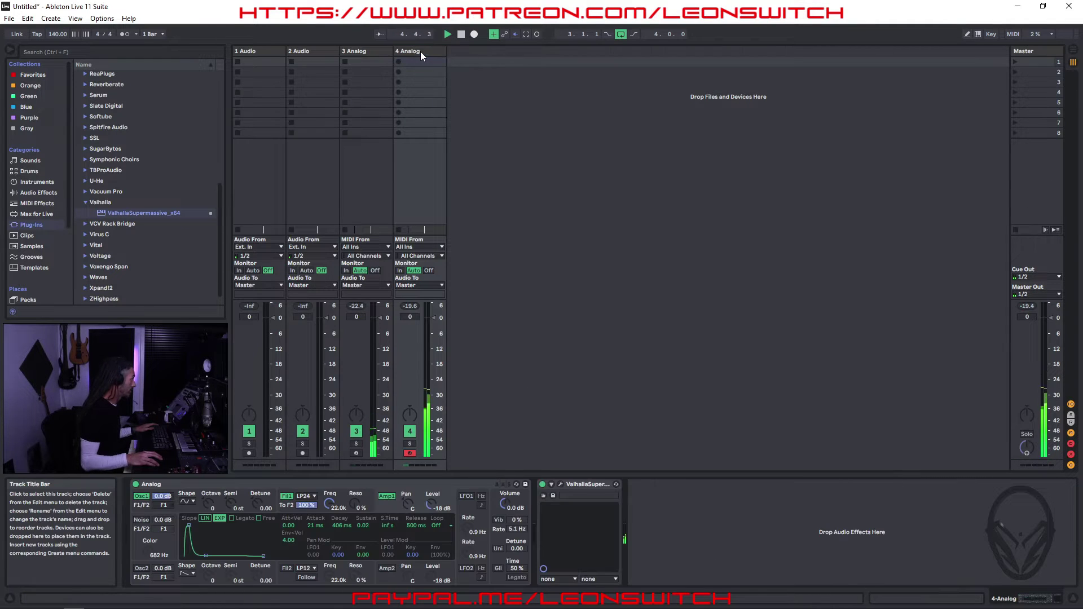
click(215, 486)
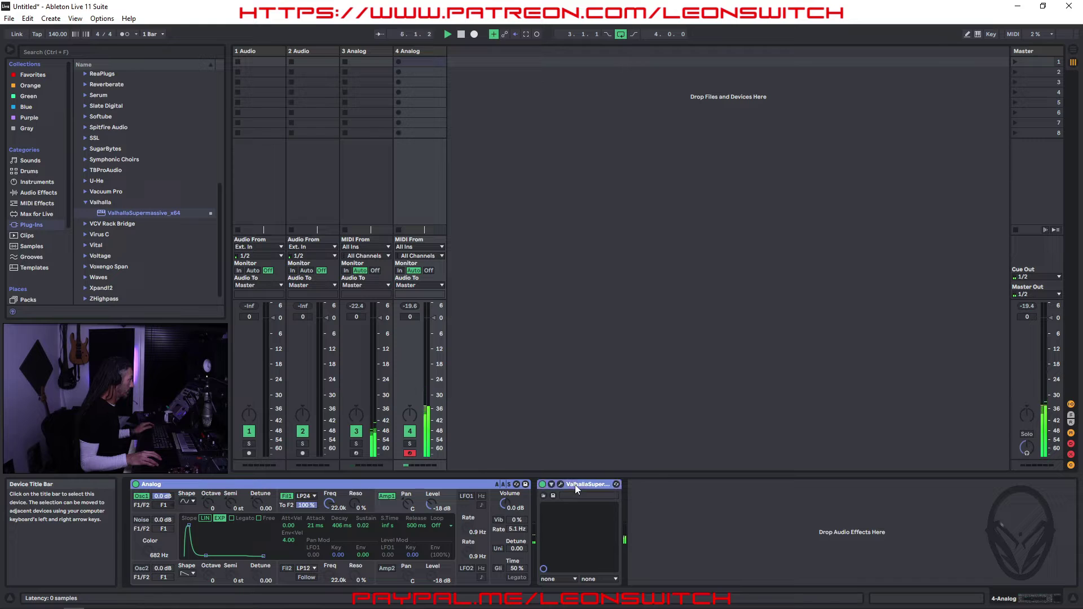
drag(267, 486, 610, 357)
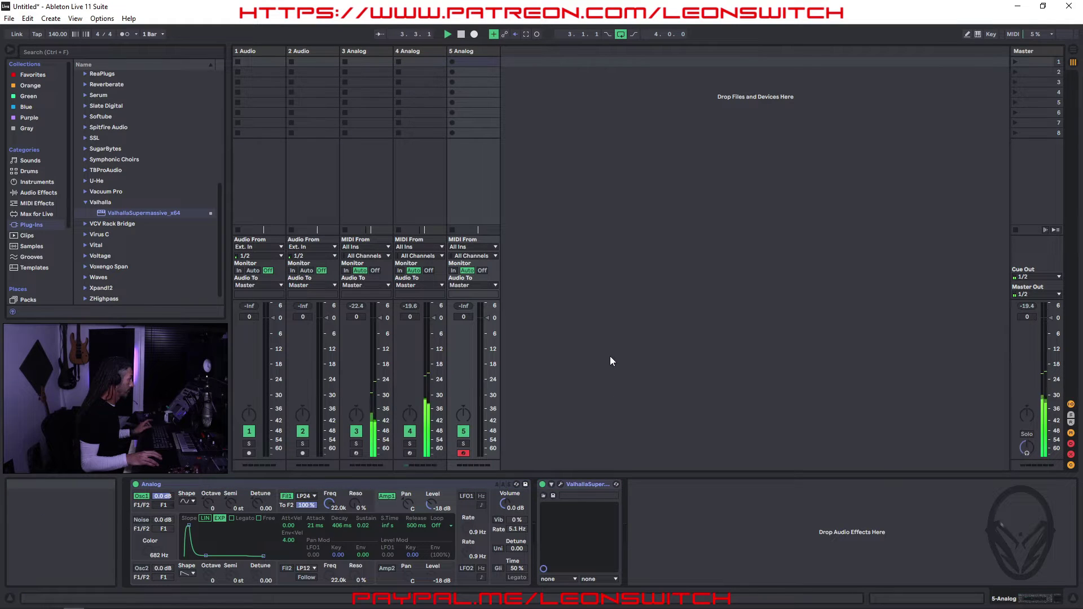
Step: Return to the Arrangement View and duplicate track 3 with its F4 clip
click(367, 56)
key(Tab)
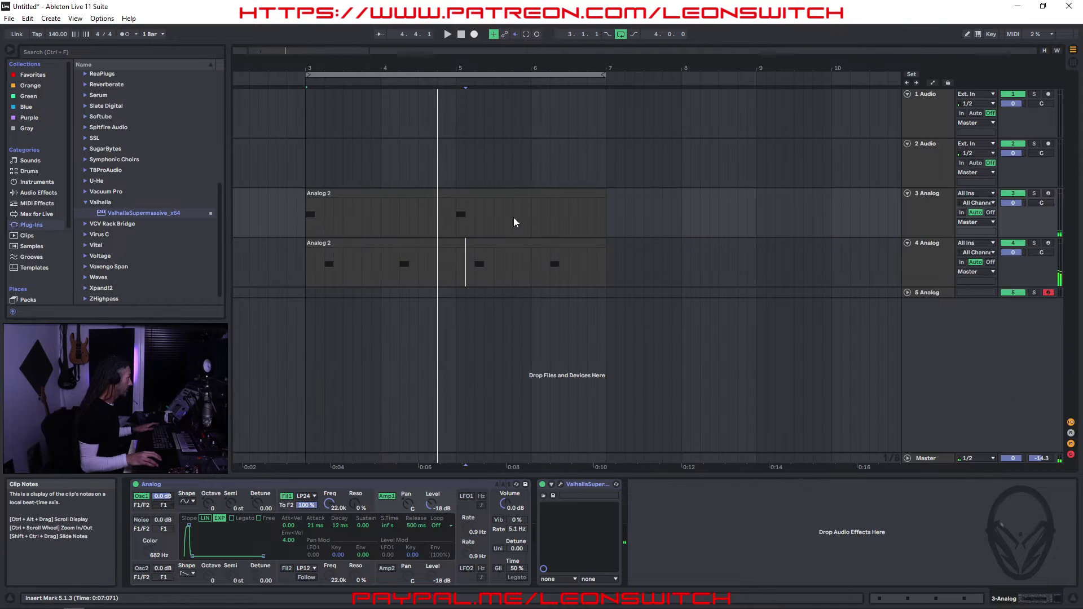
click(513, 196)
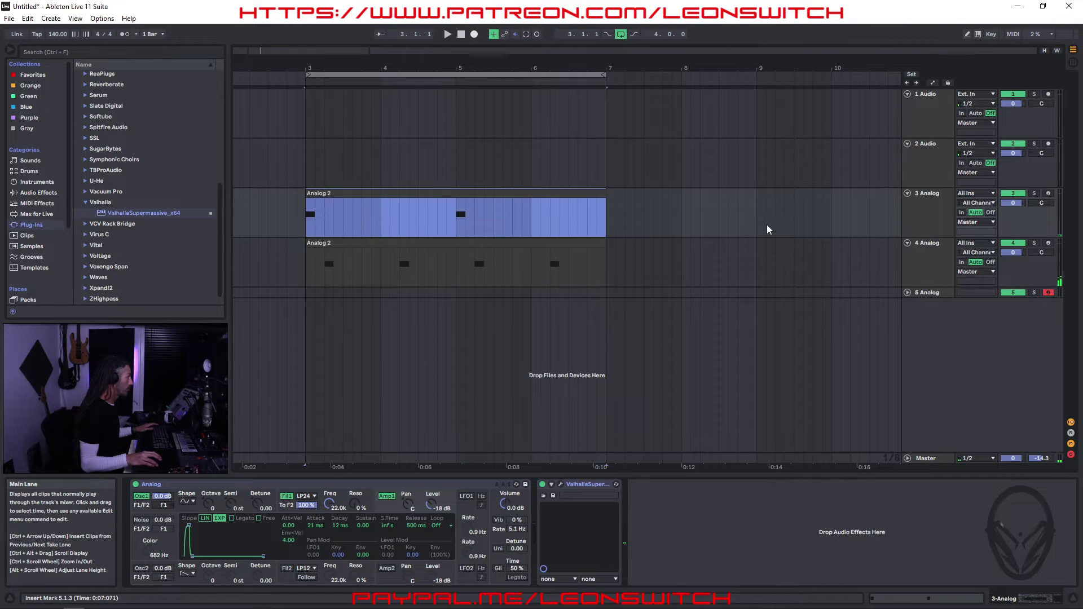
right_click(943, 220)
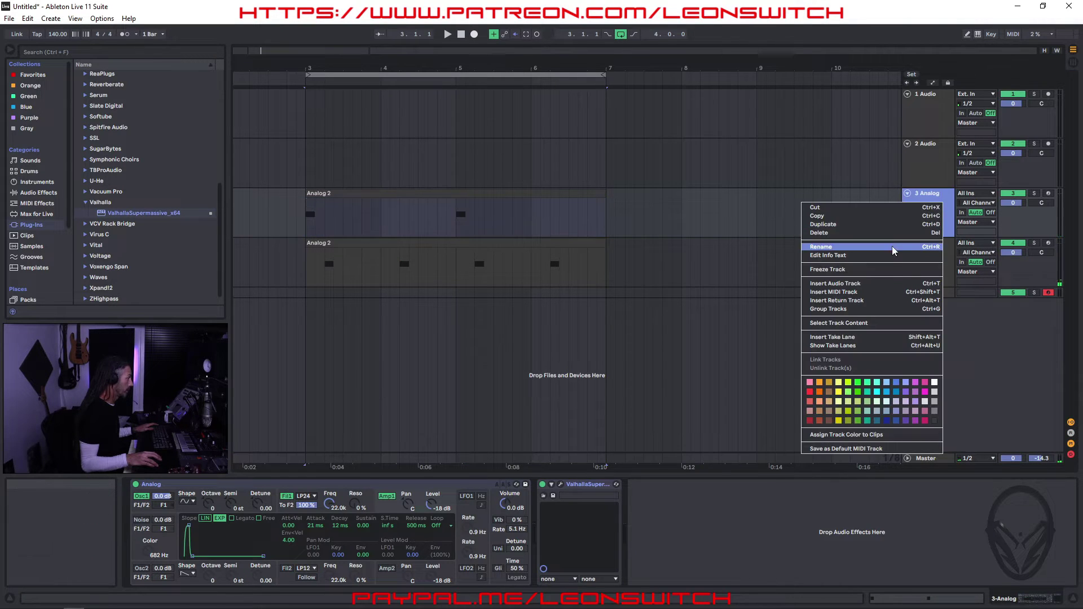
click(889, 224)
Step: Freeze the duplicated Analog track 4 and flatten it to audio
right_click(924, 252)
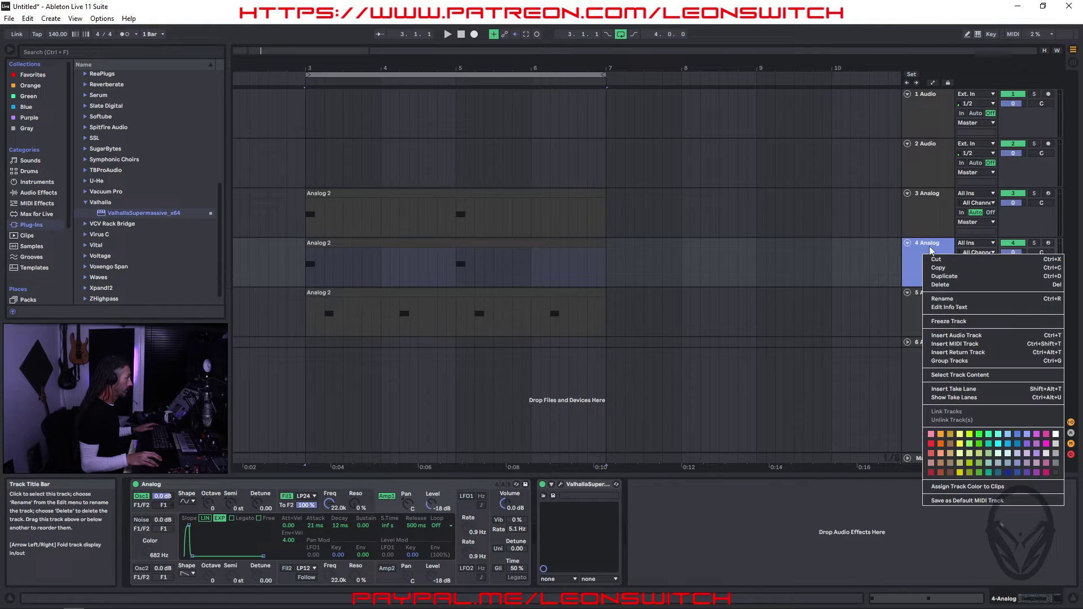
click(959, 322)
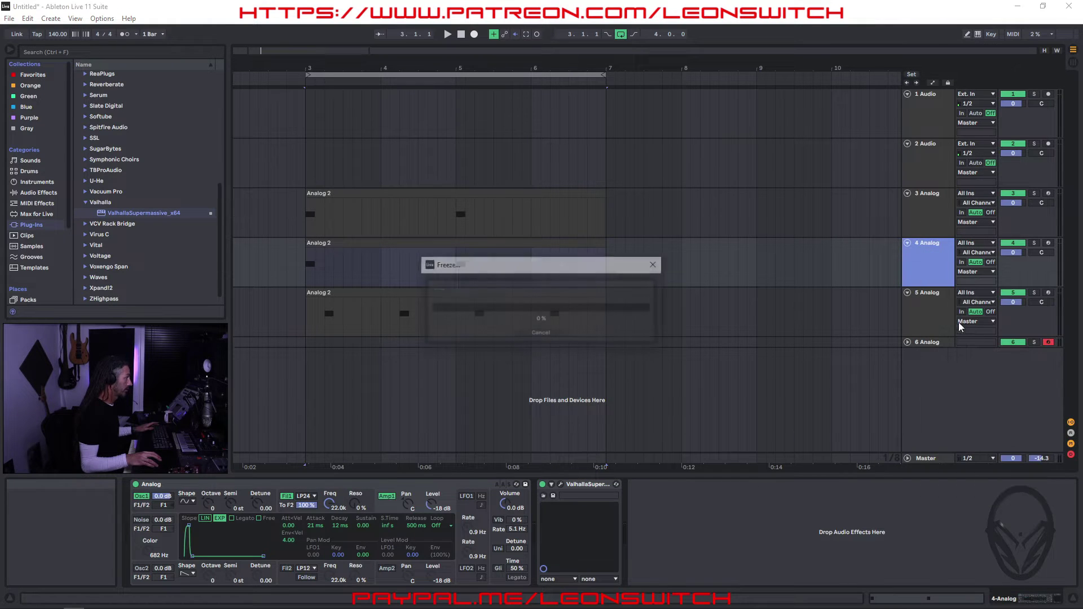
right_click(934, 255)
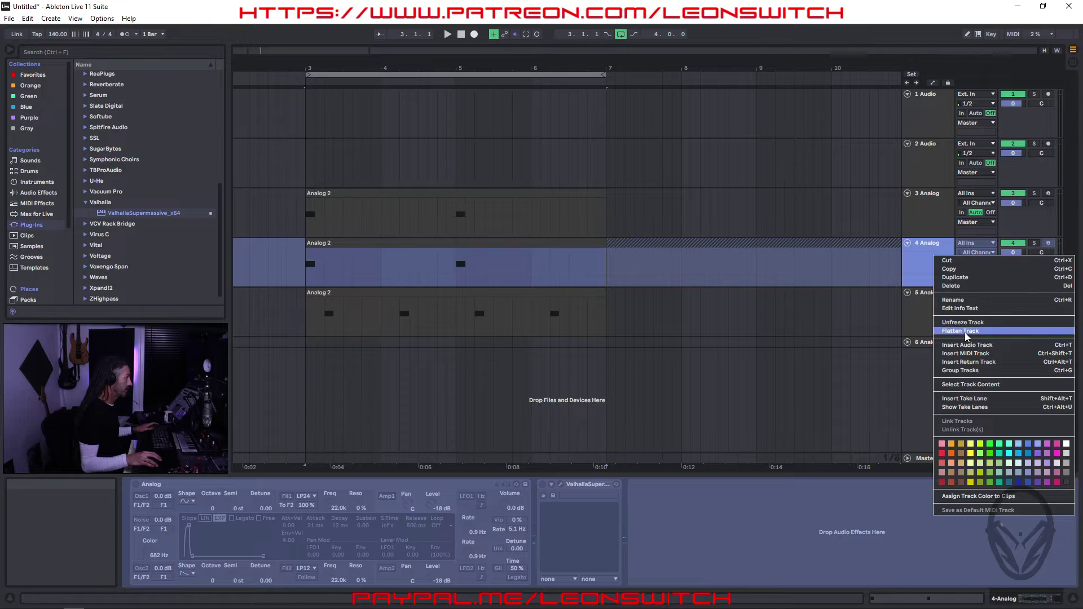
click(960, 330)
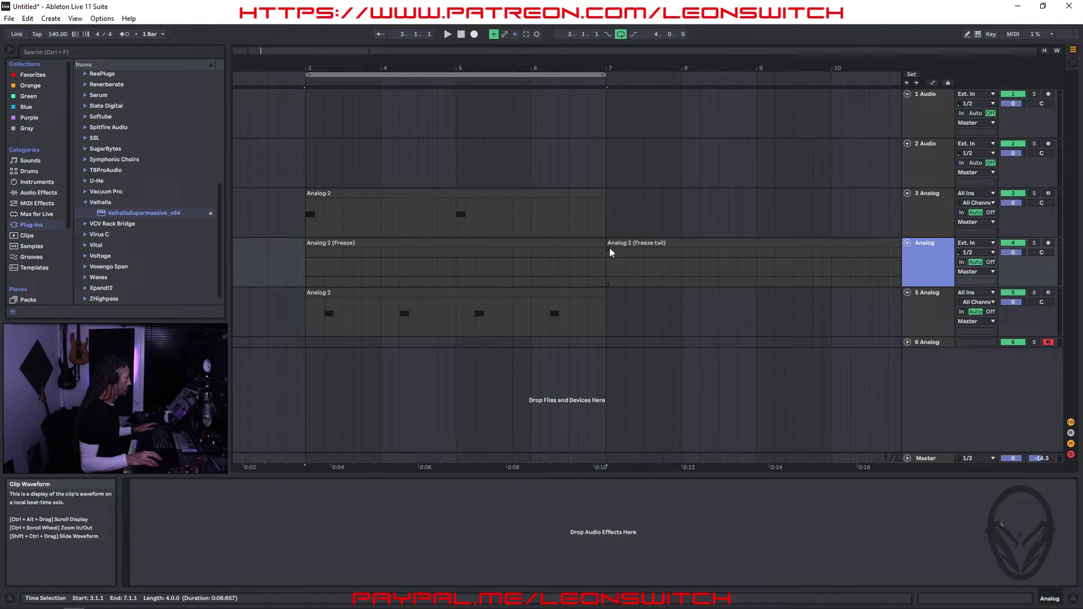
Step: Solo the flattened track 4 during playback and set its four-bar audio clip's gain to 13.8 dB
click(547, 243)
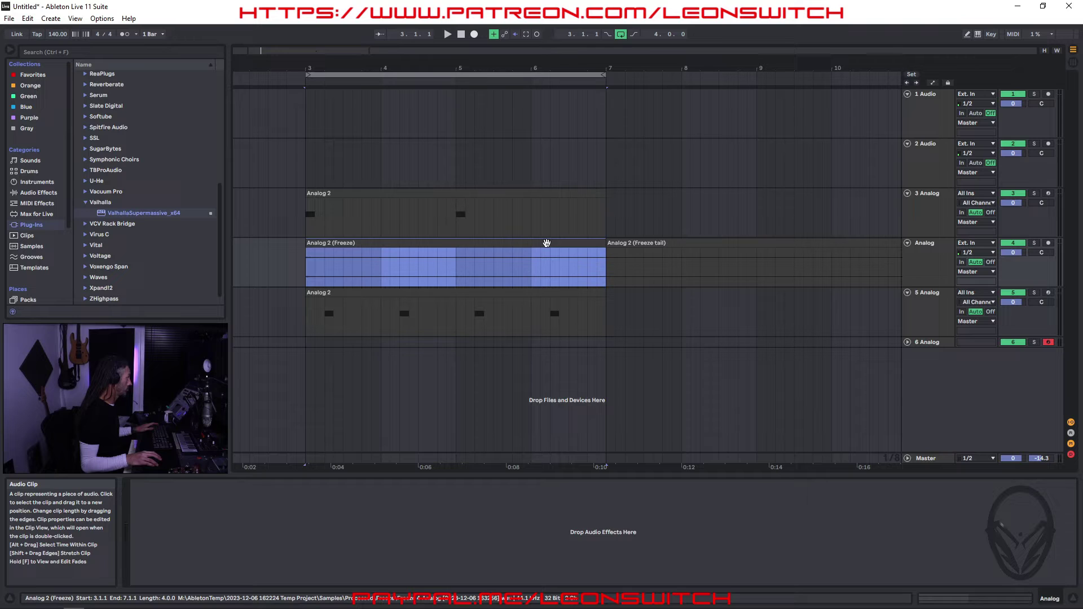
double_click(546, 243)
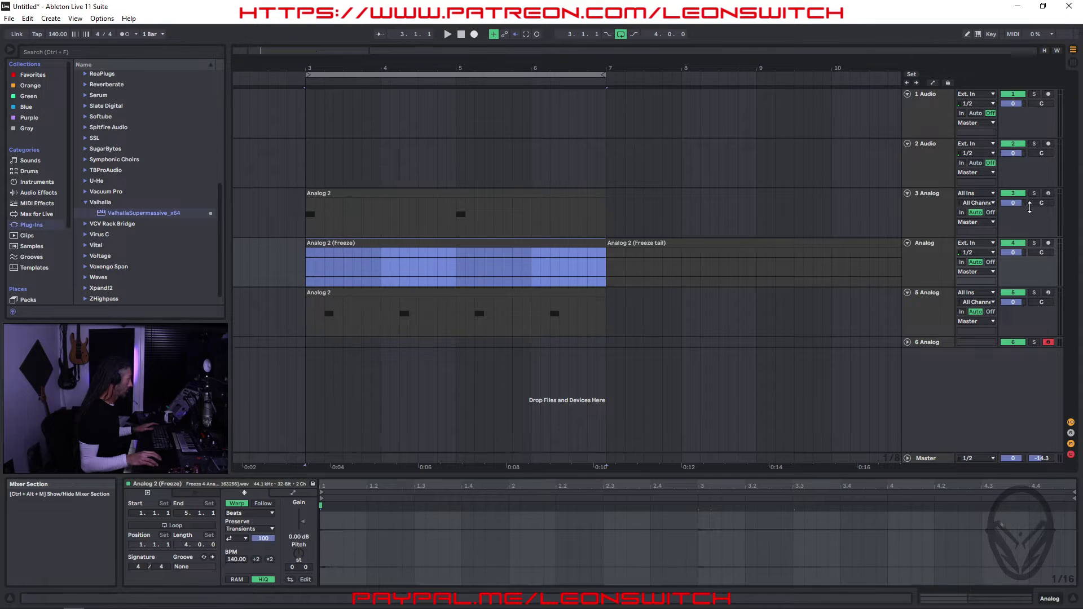
click(1037, 243)
key(space)
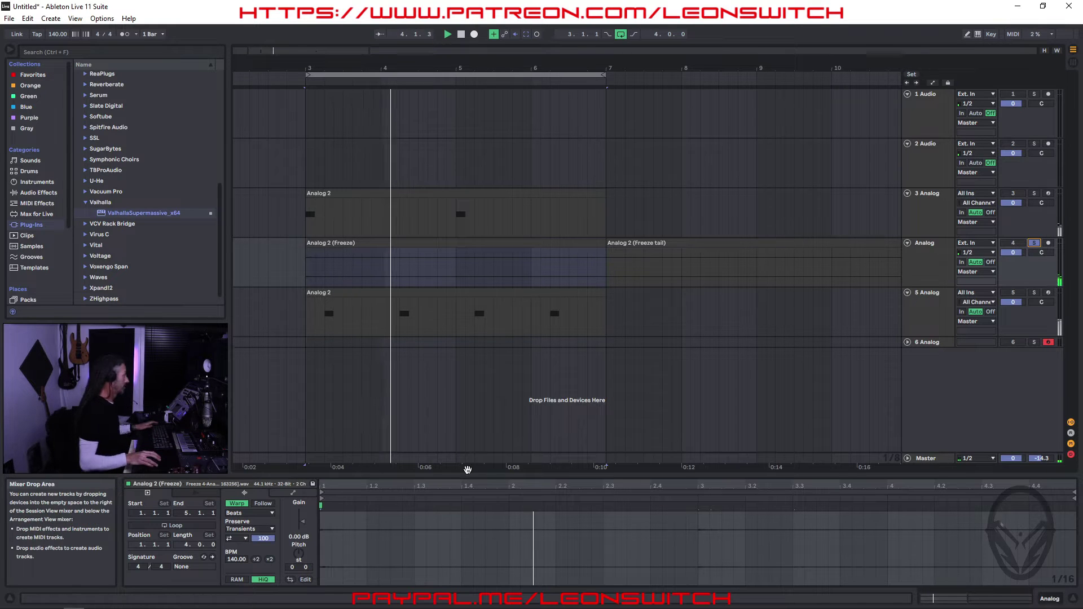
drag(302, 521, 302, 512)
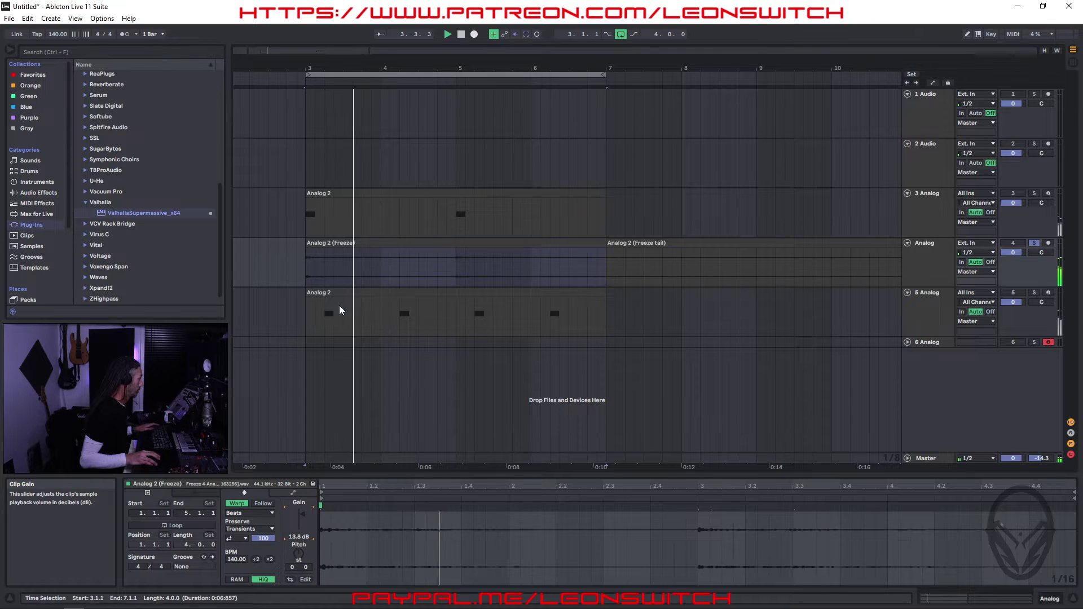
Step: Reverse the flattened four-bar audio clip on track 4, audition it, and consolidate it
click(391, 246)
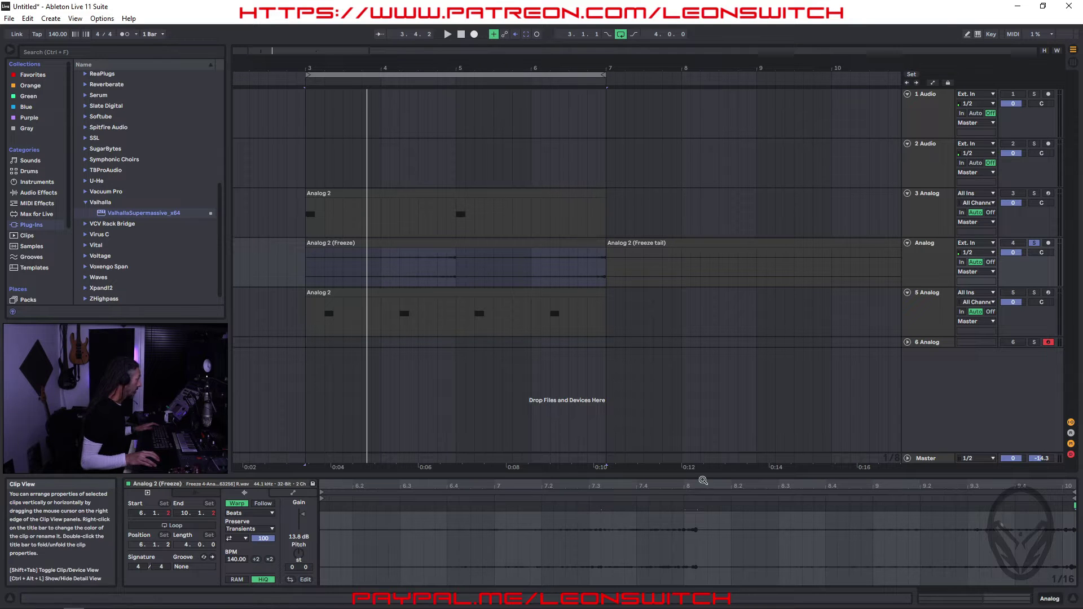
key(space)
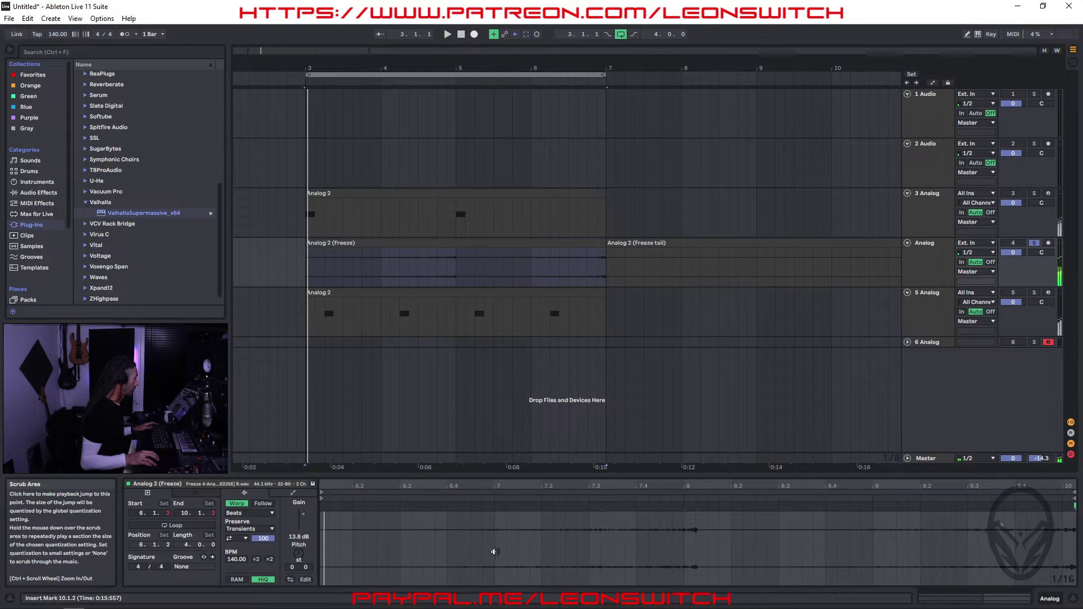
click(518, 245)
right_click(518, 245)
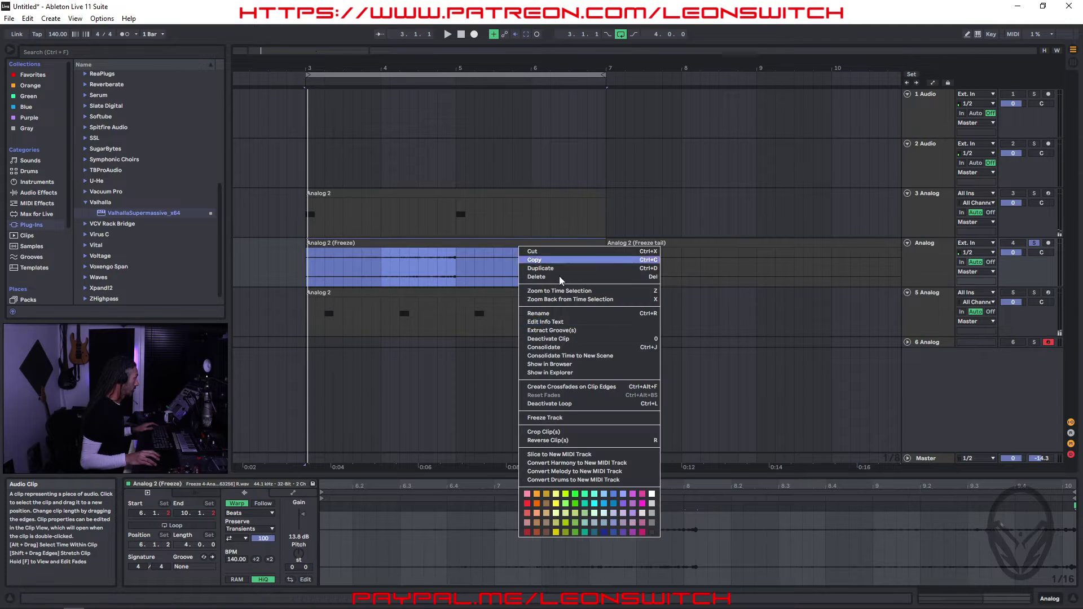
click(555, 347)
Step: Delete the freeze tail clip after bar 7 on track 4 and unsolo the track
click(698, 252)
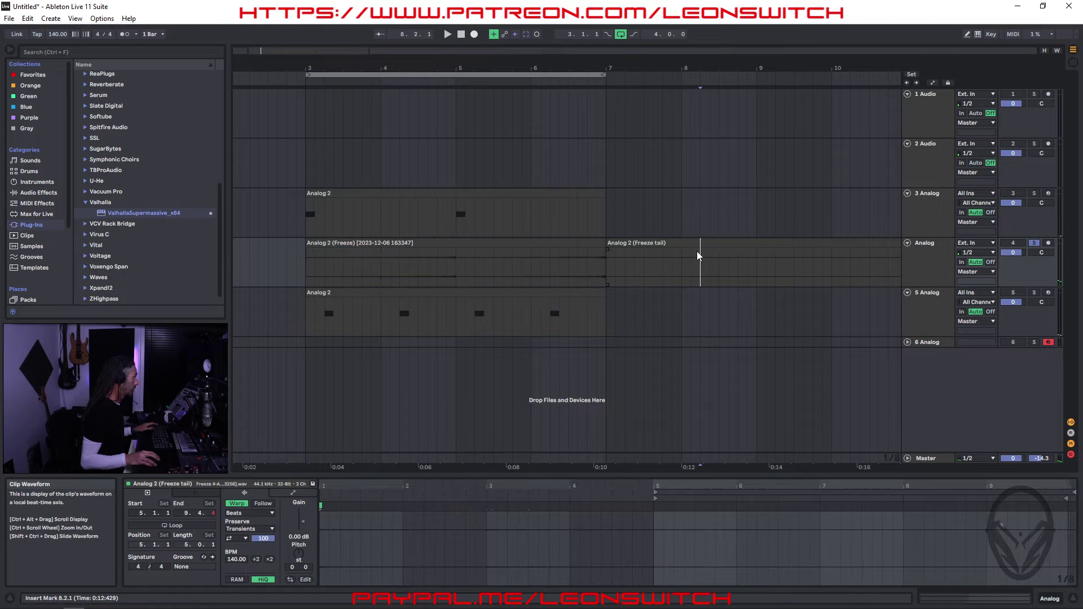
click(699, 239)
key(Delete)
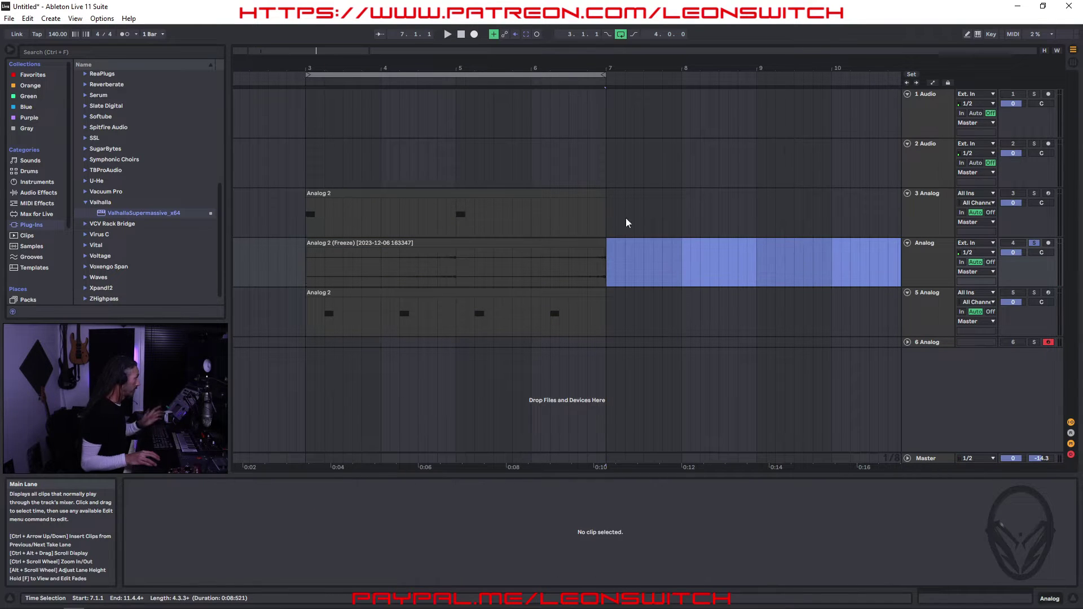
click(1034, 243)
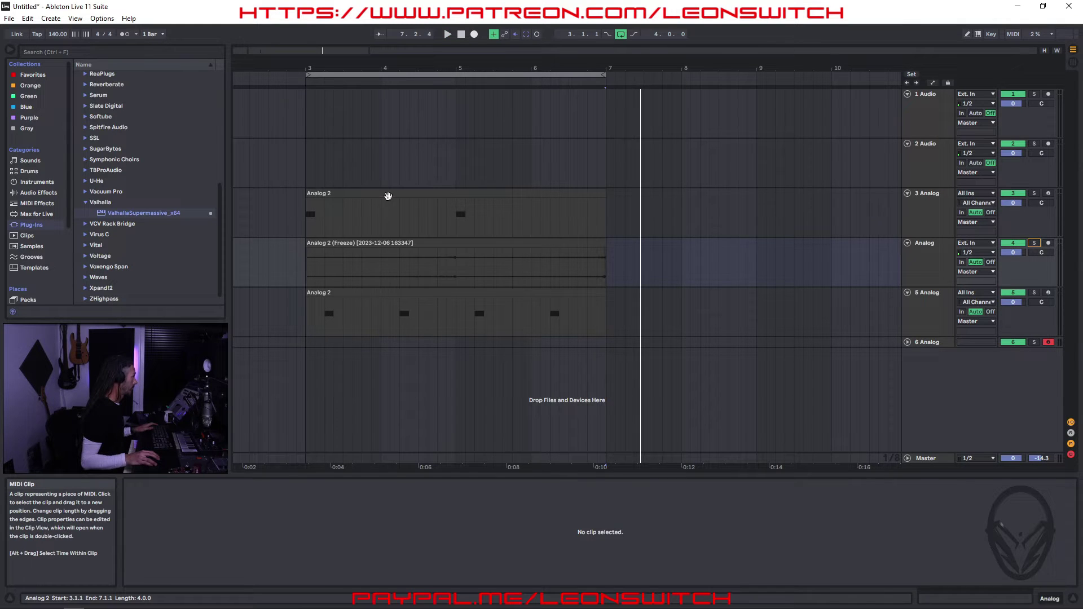
Step: Play the full loop and set the reversed audio track 4's mixer volume to -13.3 dB in Session View
click(388, 196)
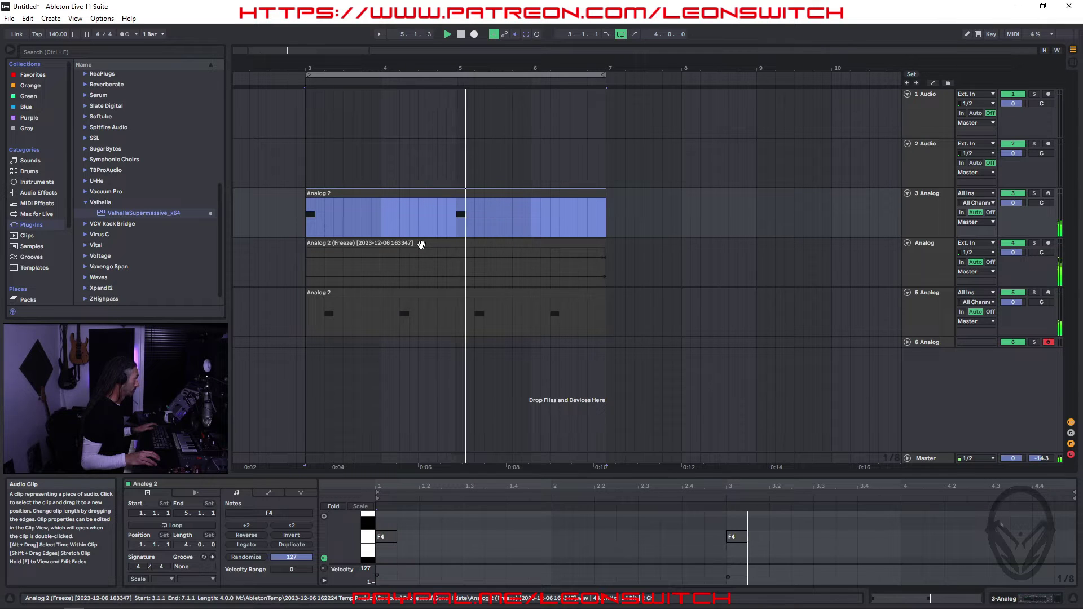
key(Tab)
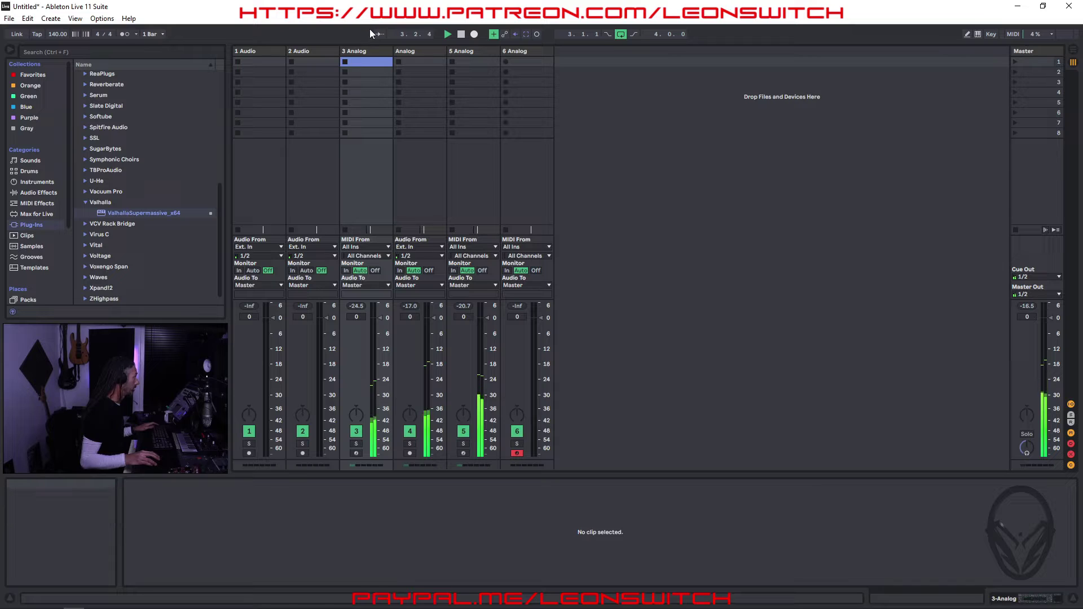
click(407, 51)
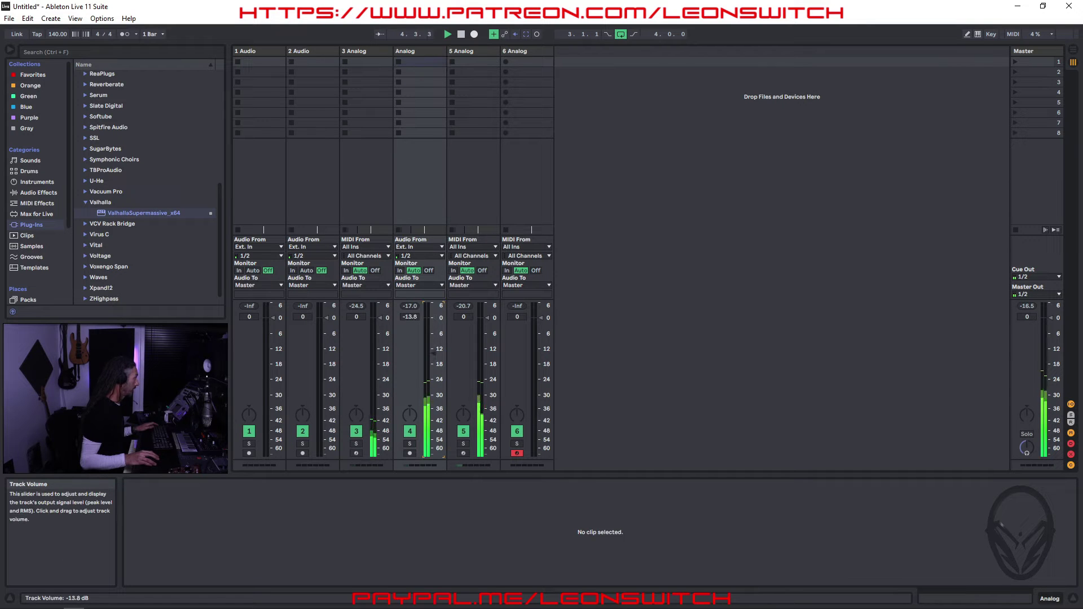
Step: Set the Analog synth's output volume to 6.0 dB on track 3 and 4.1 dB on track 5
click(366, 50)
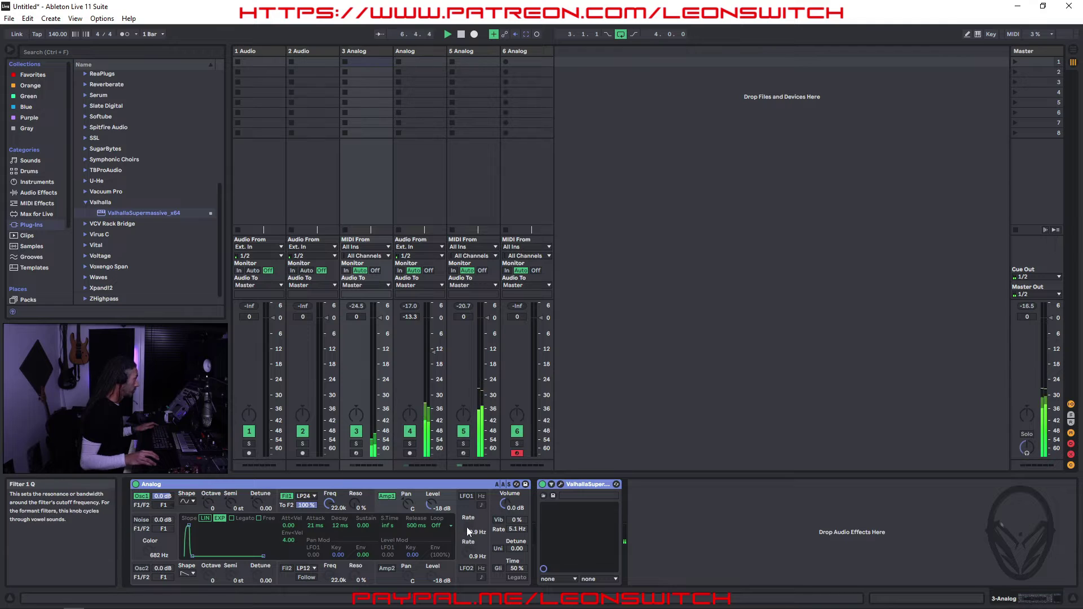
drag(506, 506, 506, 497)
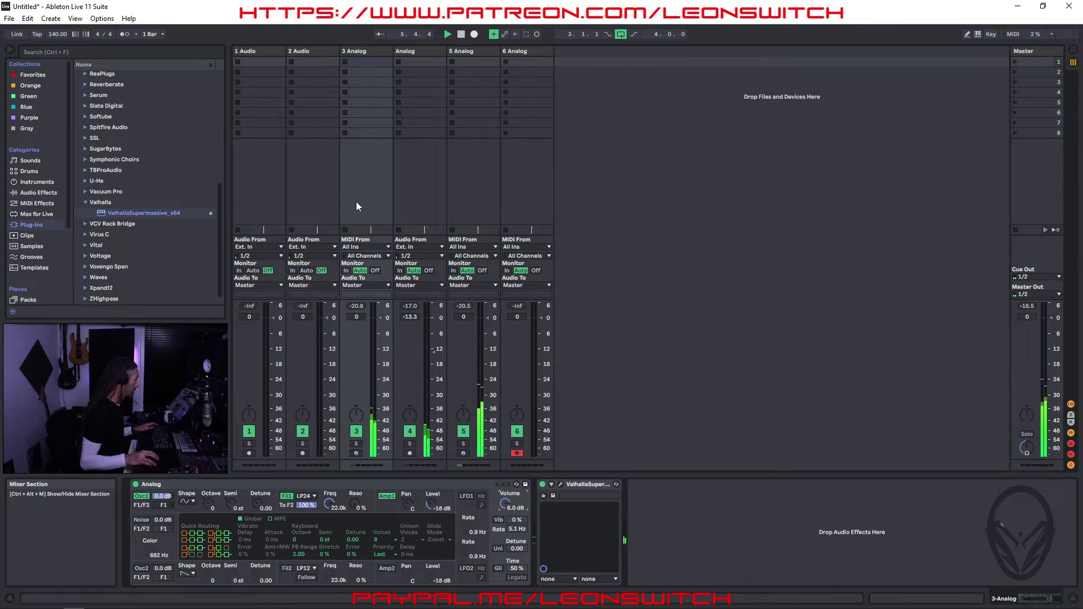
click(480, 51)
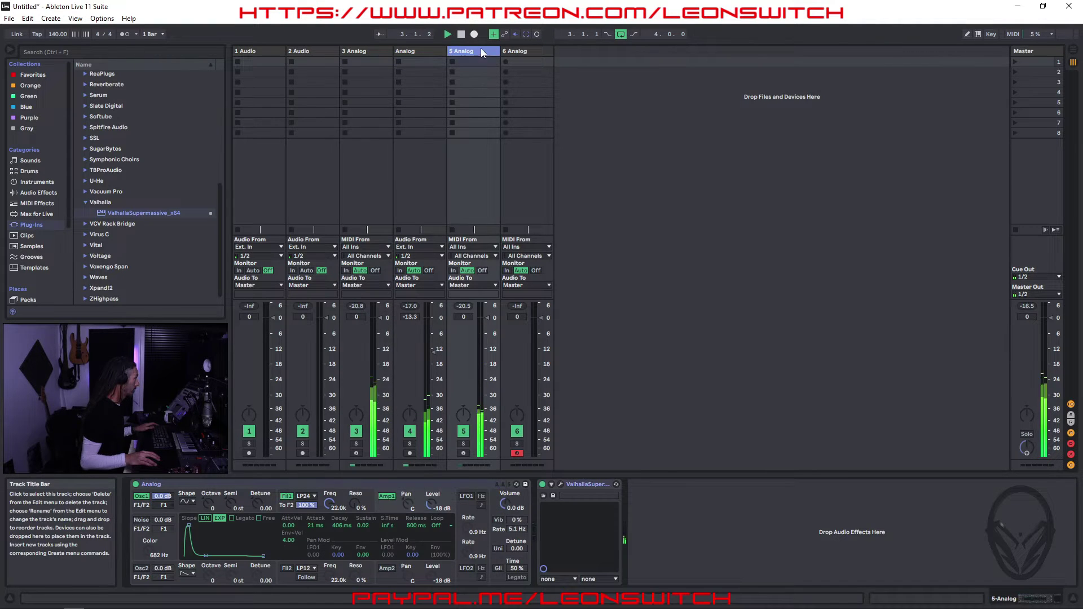
drag(503, 503, 503, 488)
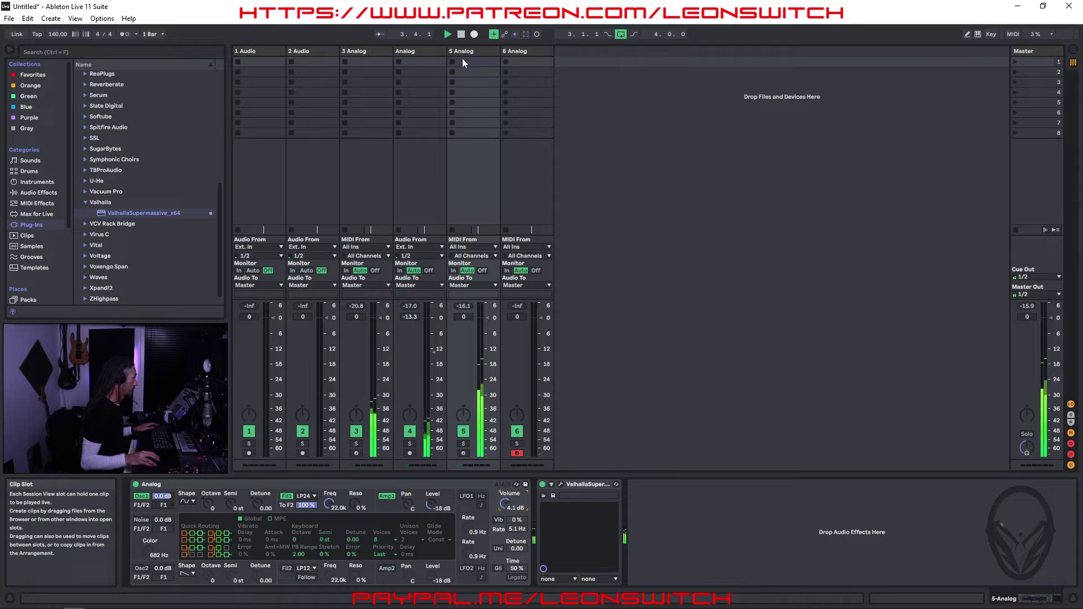
Step: Record a four-bar MIDI part on track 6 over bars 3 to 7 in Arrangement View
click(523, 50)
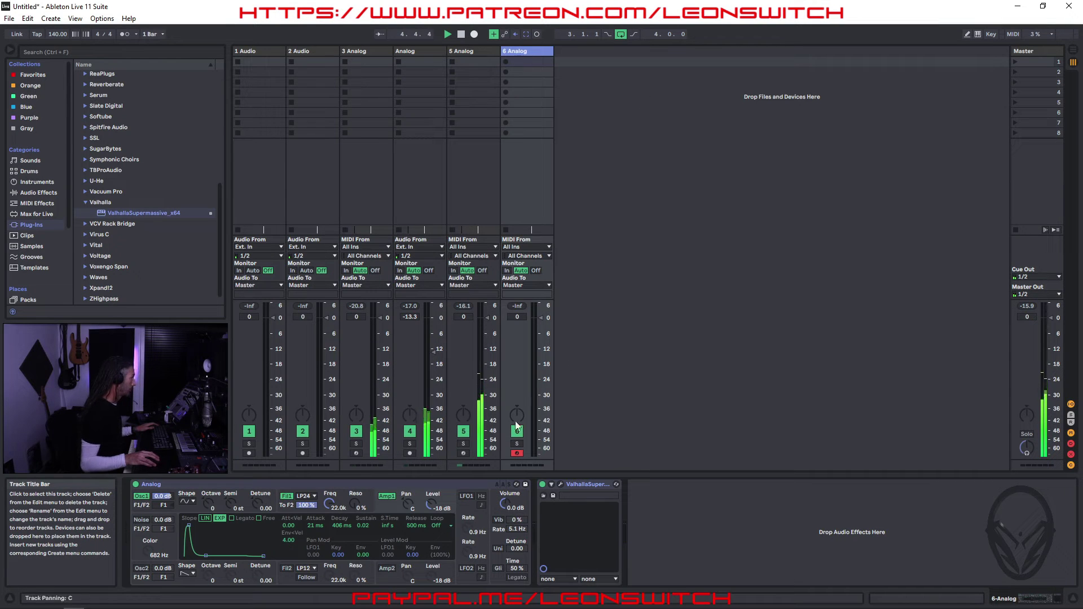
key(Tab)
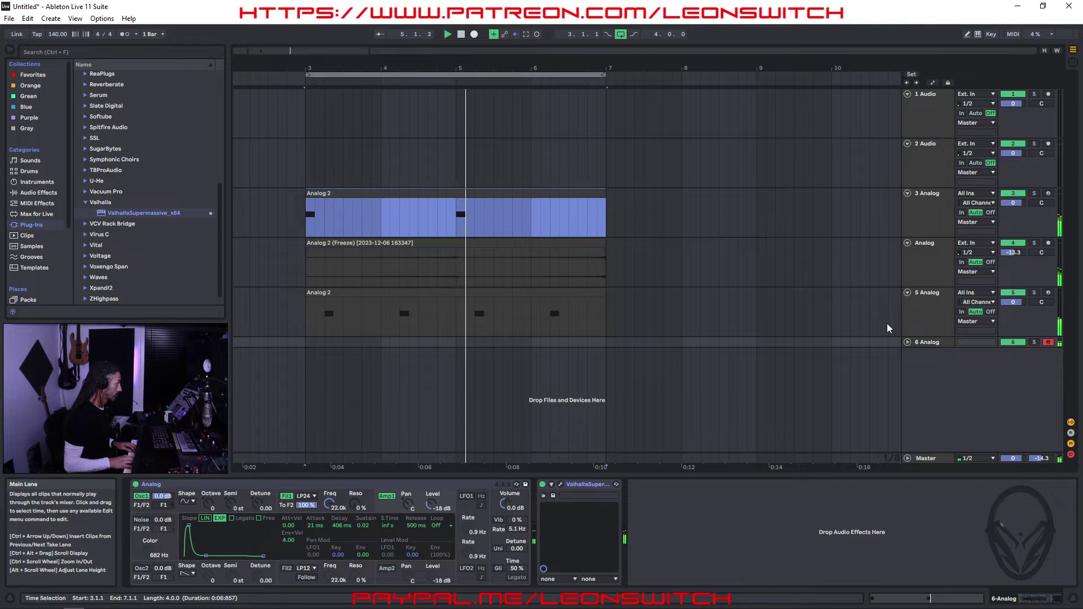
key(F9)
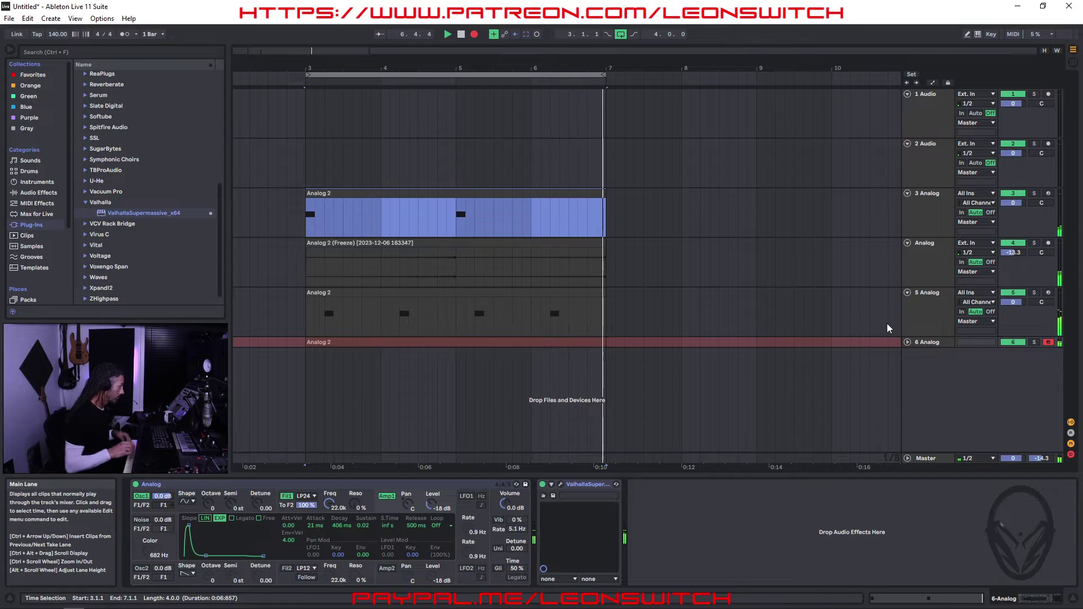
key(F9)
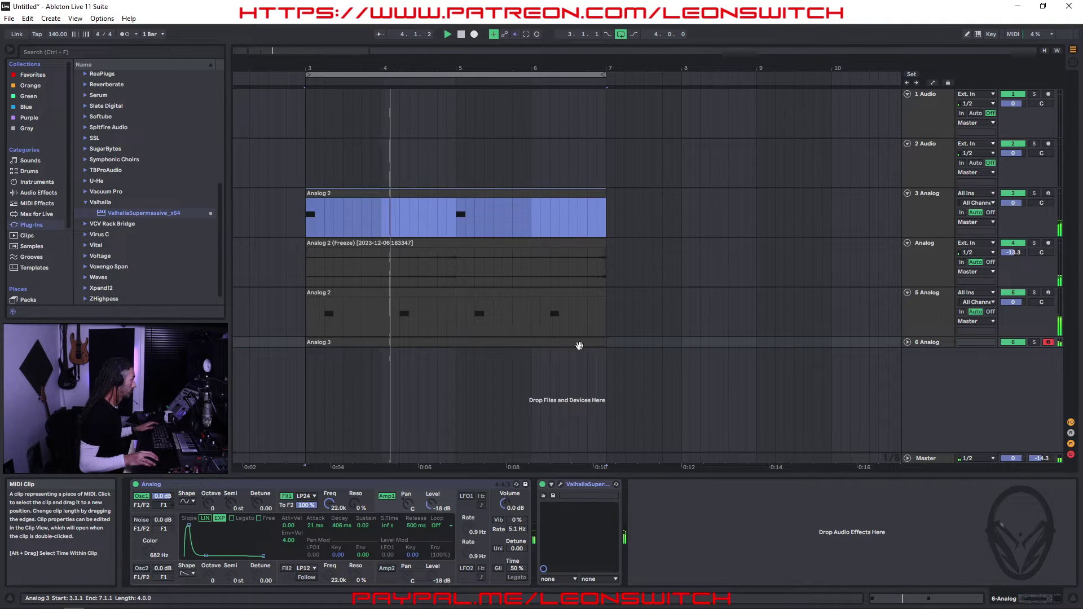
Step: Quantize all notes of the new track 6 clip to a 1/8 grid and crop the clip
click(510, 344)
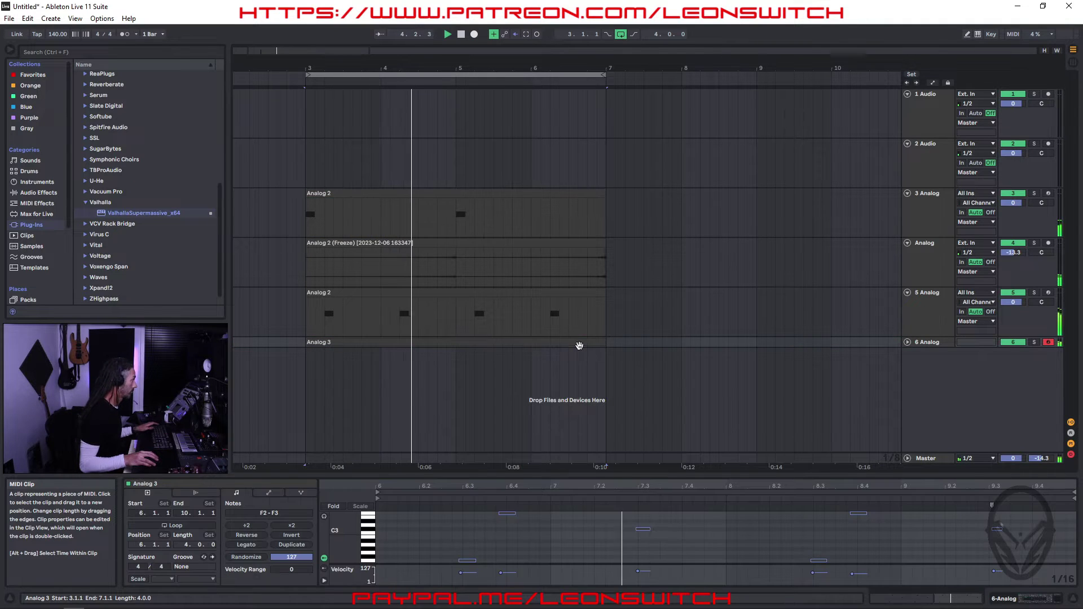
right_click(729, 534)
click(775, 477)
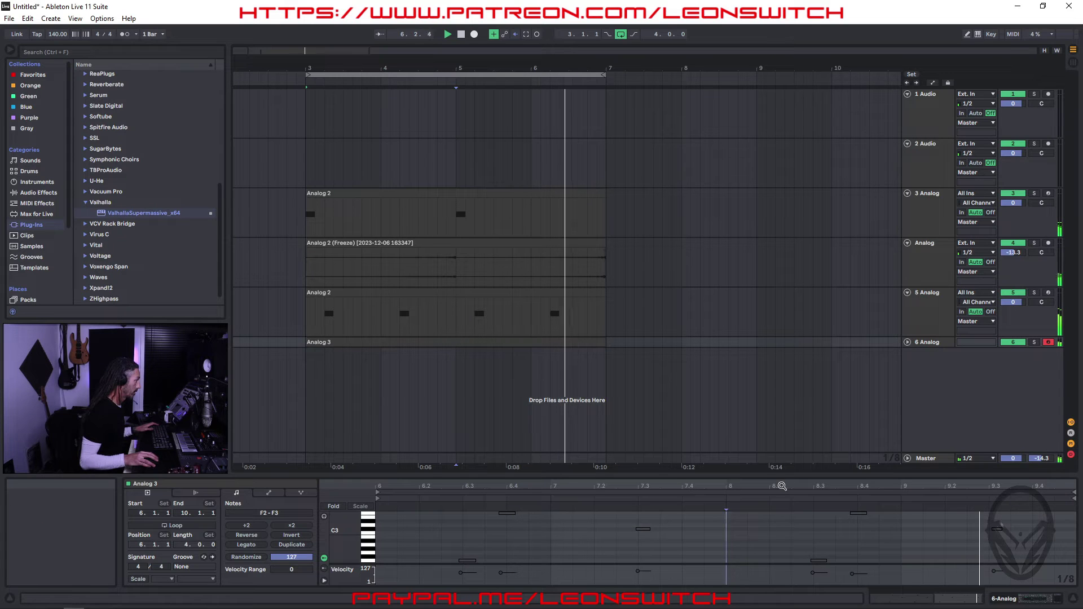
right_click(756, 541)
click(809, 339)
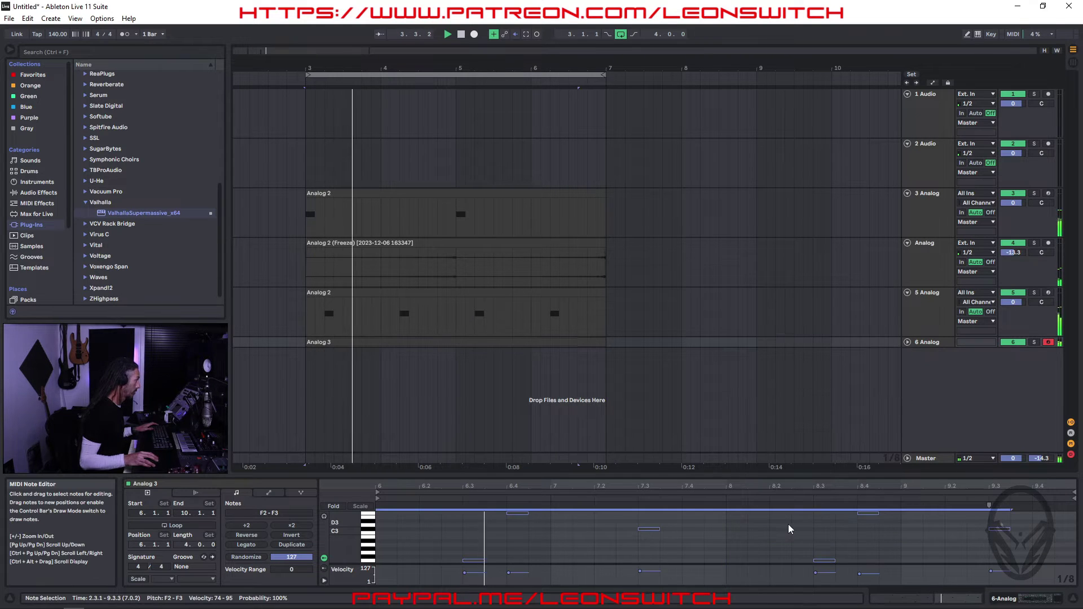
click(785, 537)
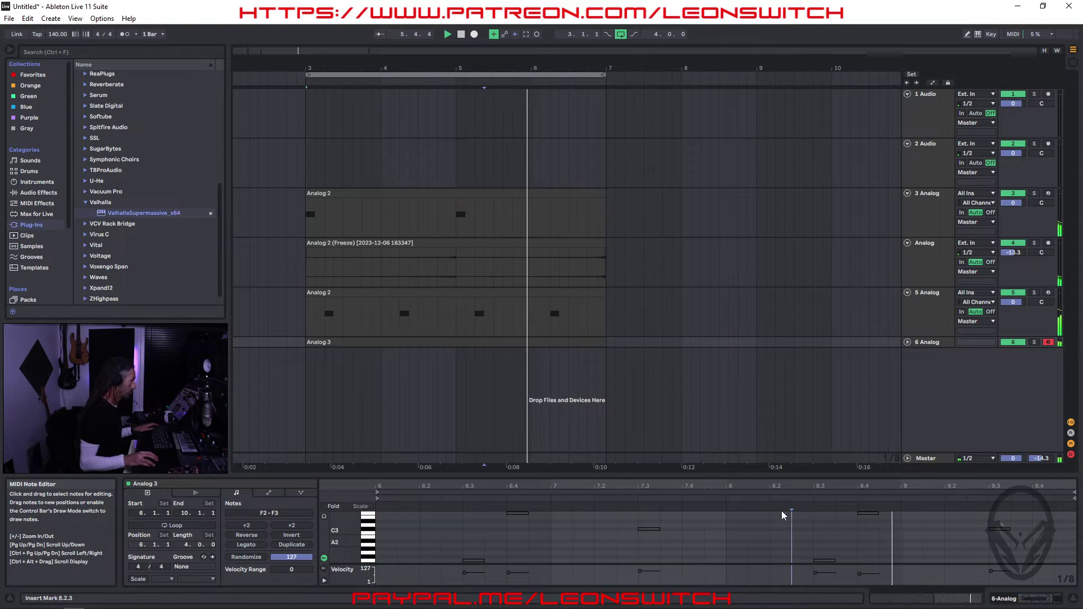
right_click(733, 535)
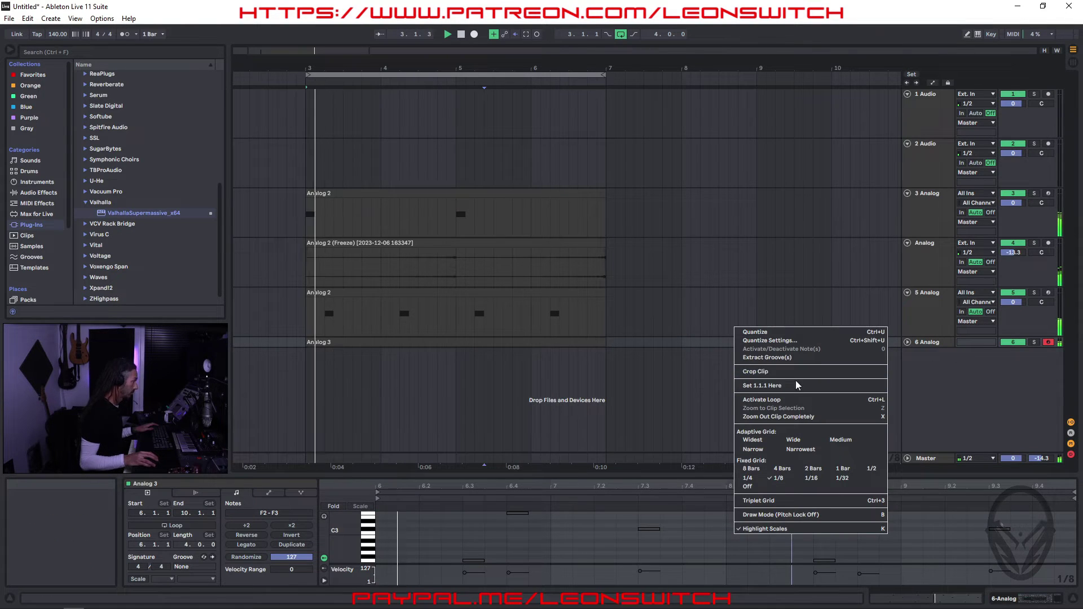
click(756, 371)
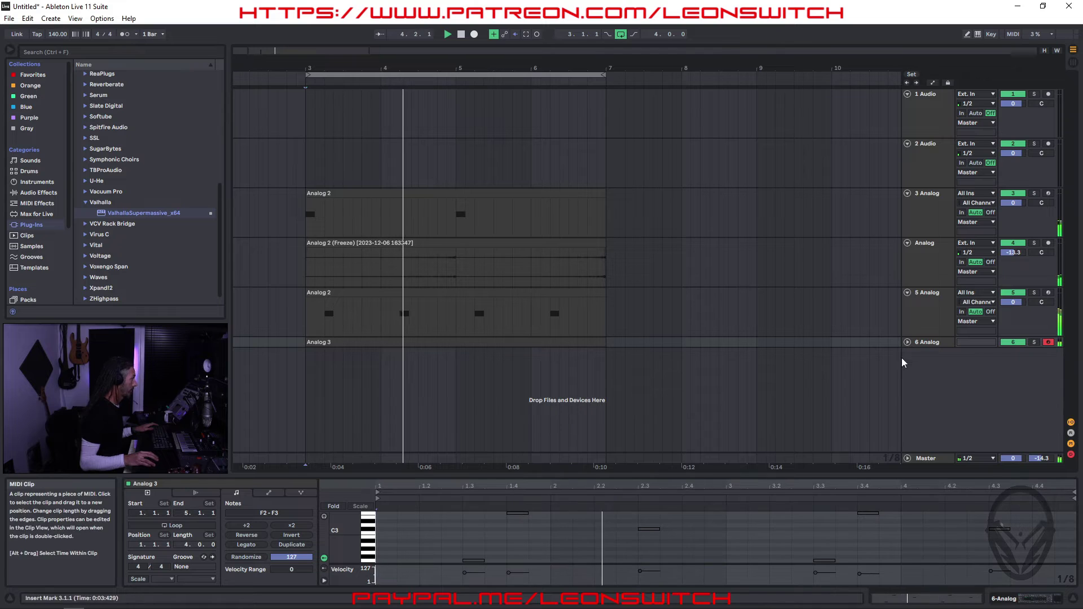
Step: Copy track 6's Analog and ValhallaSupermassive devices to a new track 7 and set its amp envelope attack to 6 ms
click(929, 341)
click(929, 342)
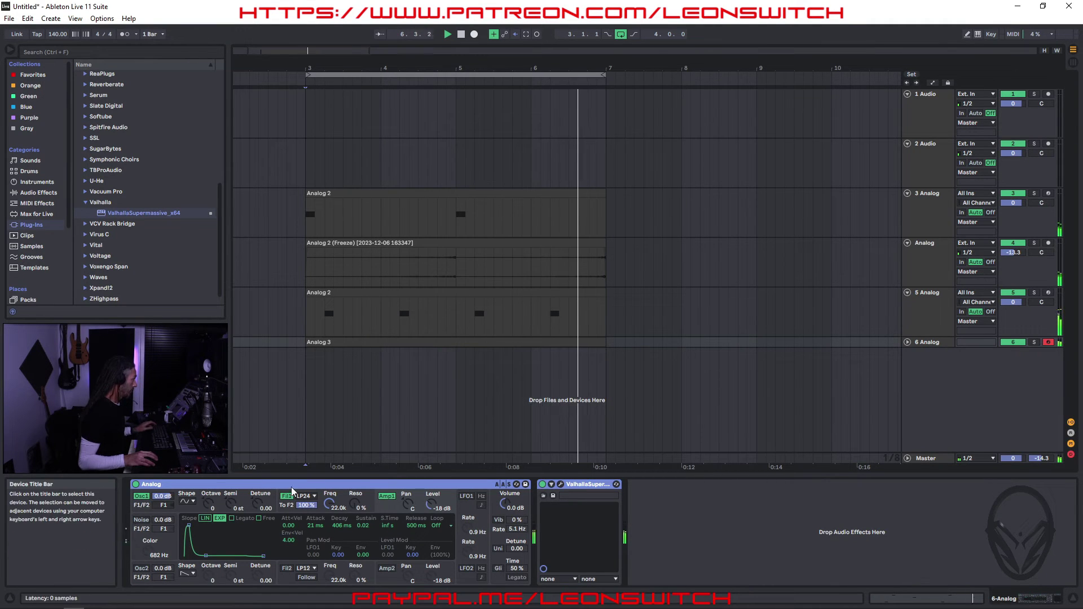
key(ctrl+d)
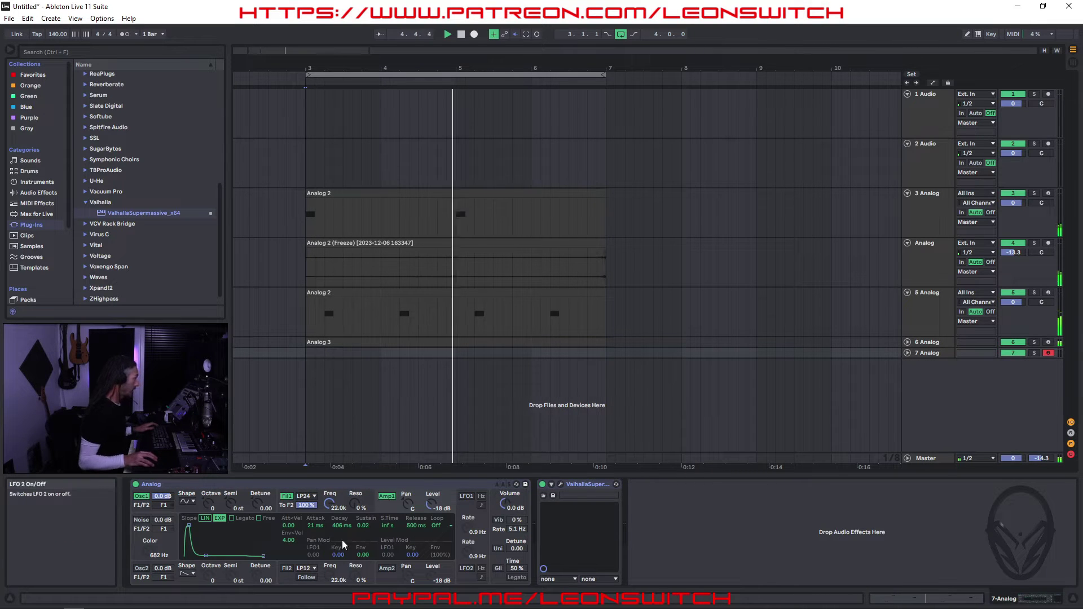
drag(313, 525, 314, 541)
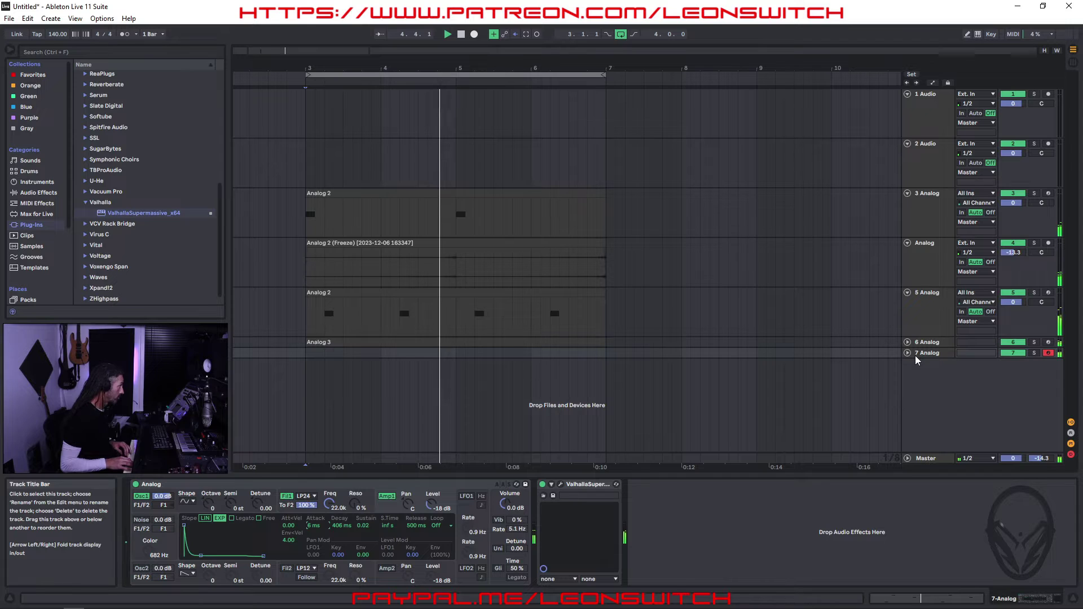
Step: Record a four-bar MIDI part on track 7 and quantize all its notes to a 1/8 grid
key(F9)
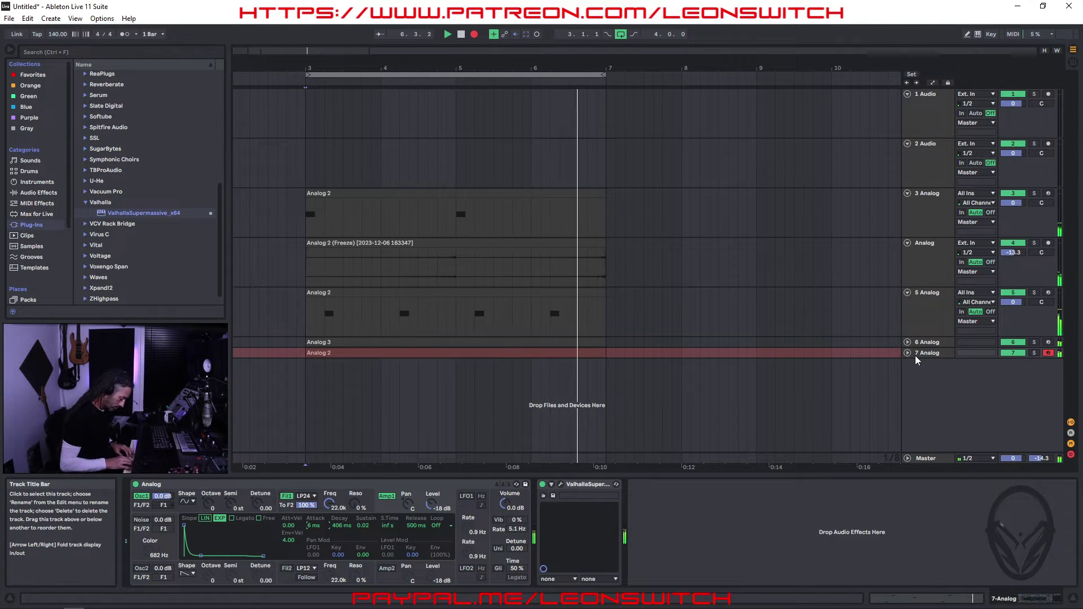
key(F9)
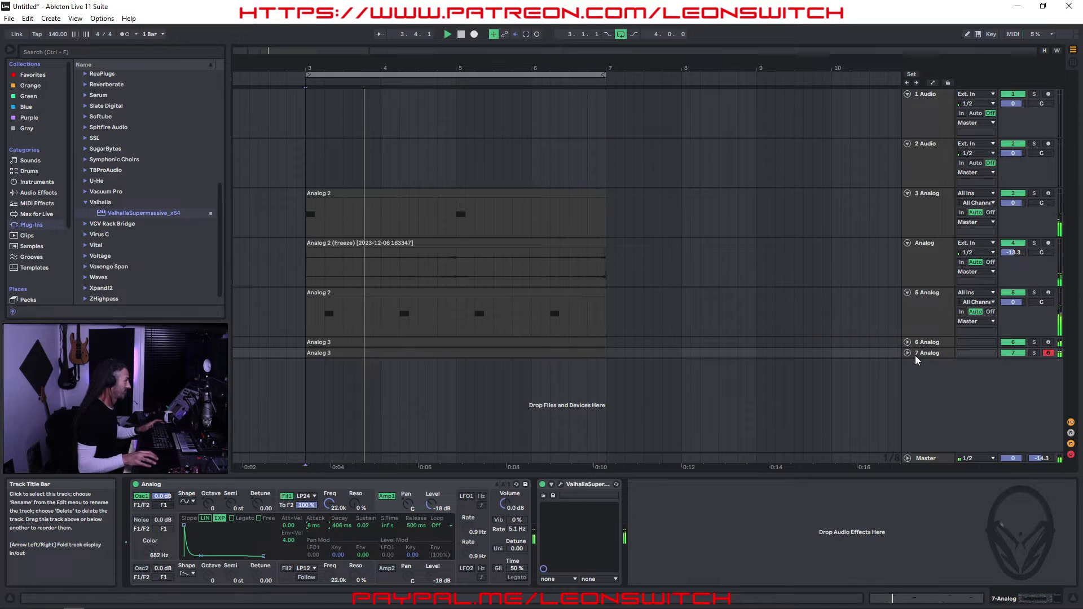
double_click(588, 352)
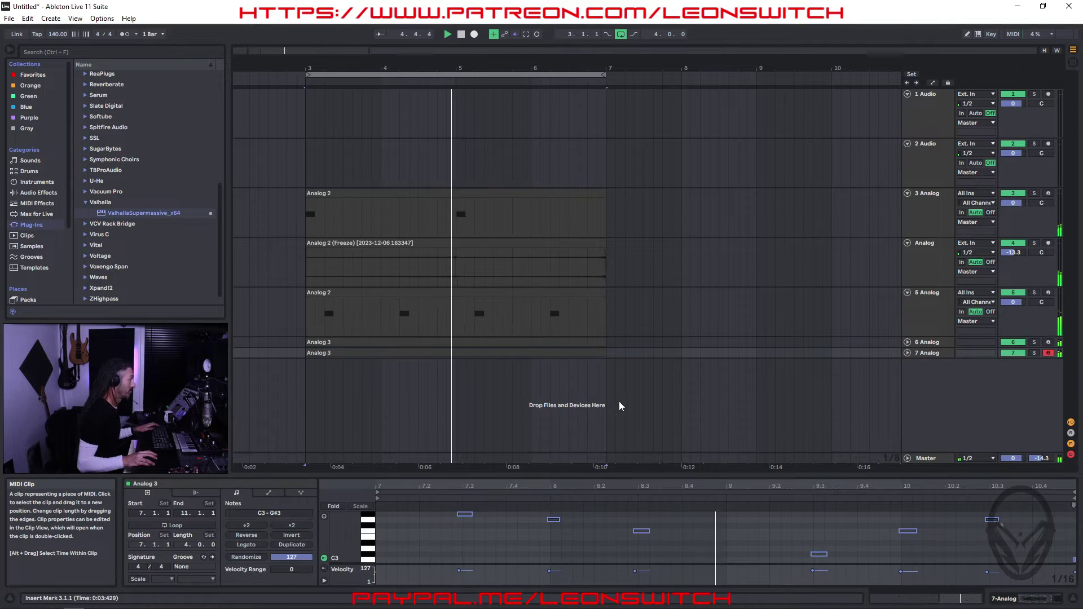
right_click(720, 530)
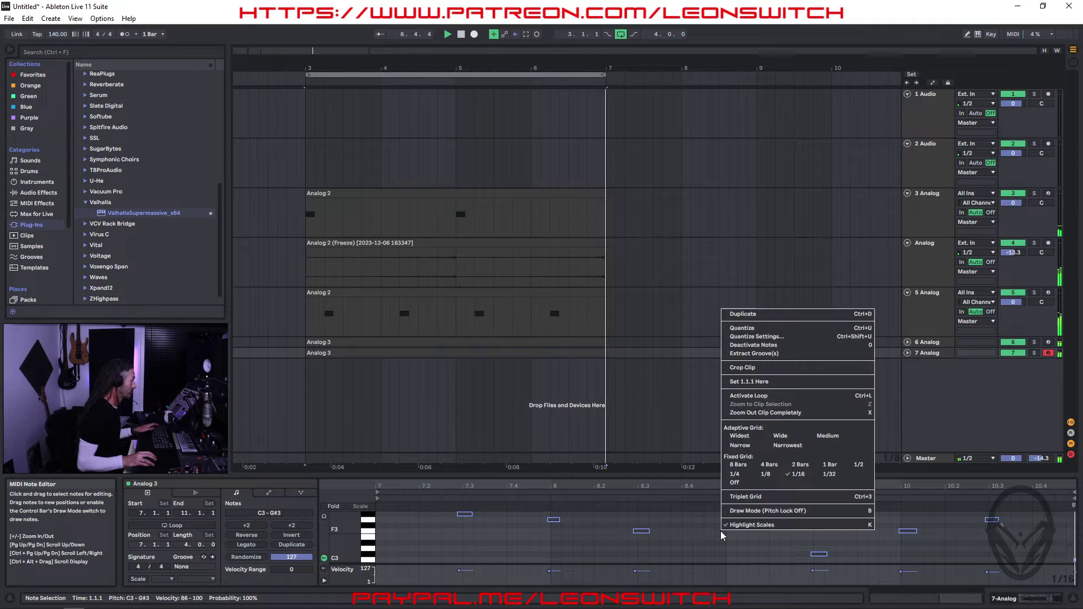
click(773, 476)
right_click(768, 518)
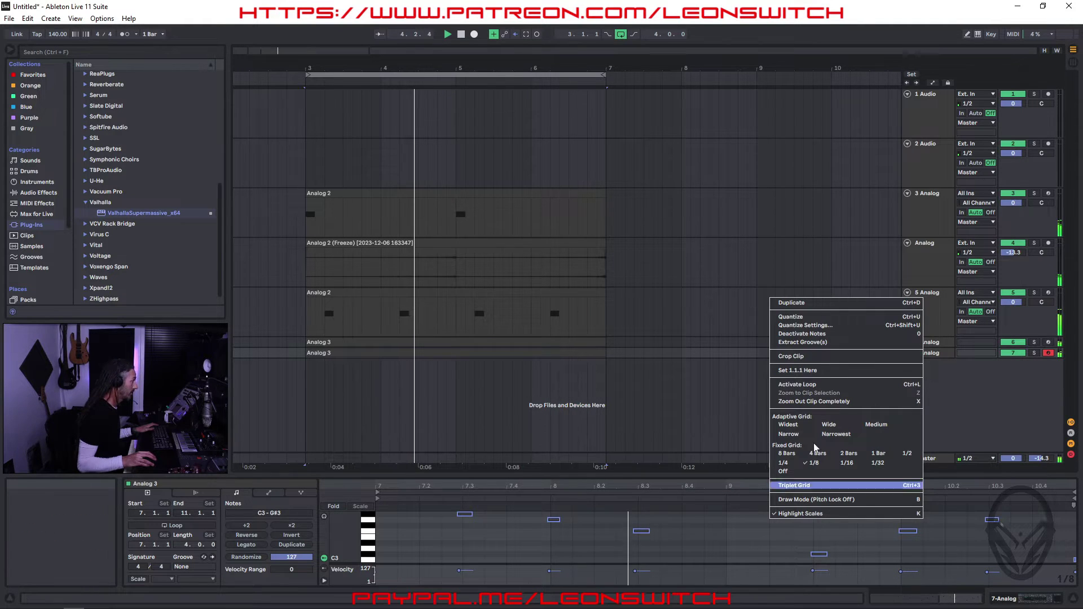
click(814, 316)
key(ctrl+a)
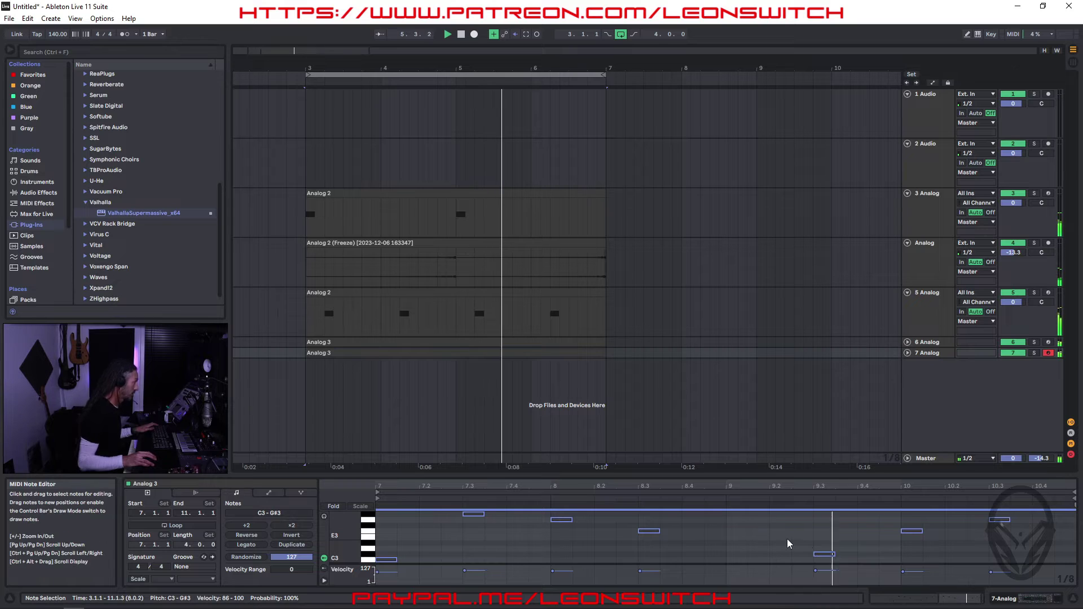
click(787, 540)
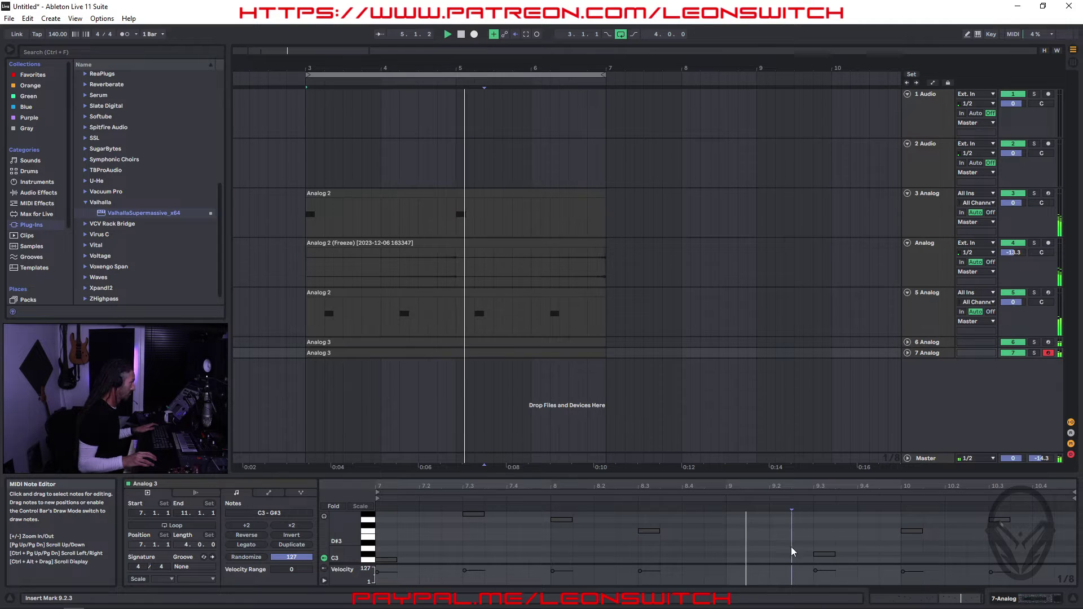
Step: Set the mixer volume of track 4 to -25.0 dB and track 3 to -1.5 dB in Session View
key(Tab)
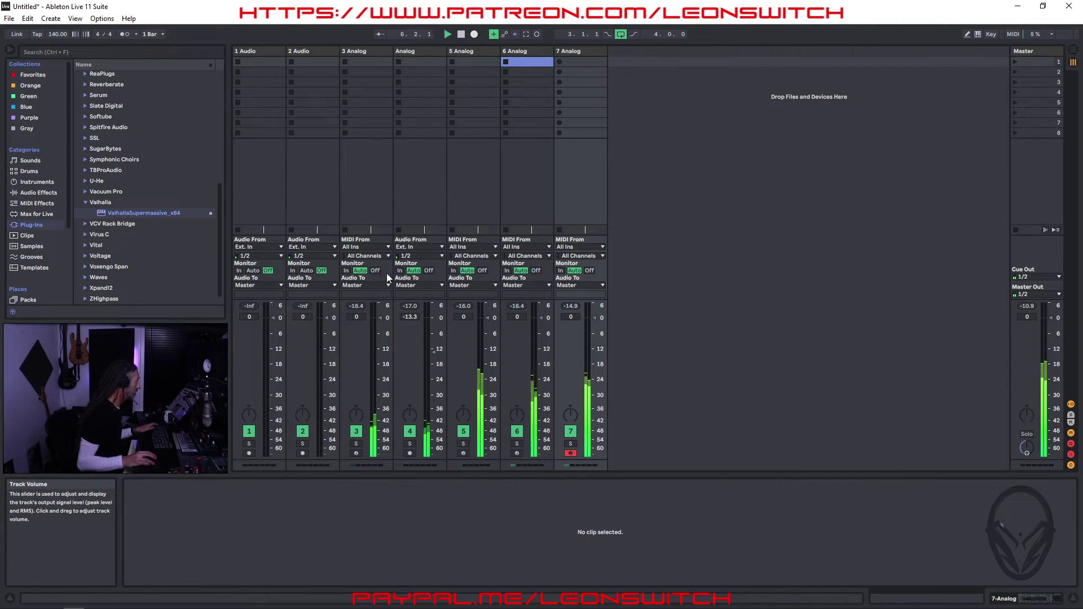
drag(425, 363, 426, 395)
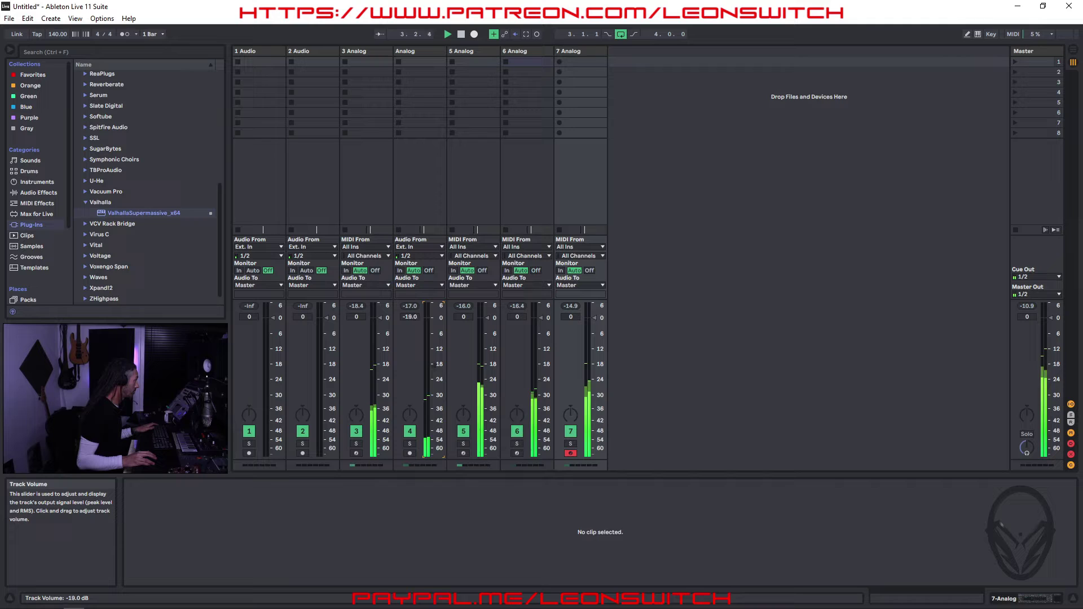
drag(381, 319, 381, 326)
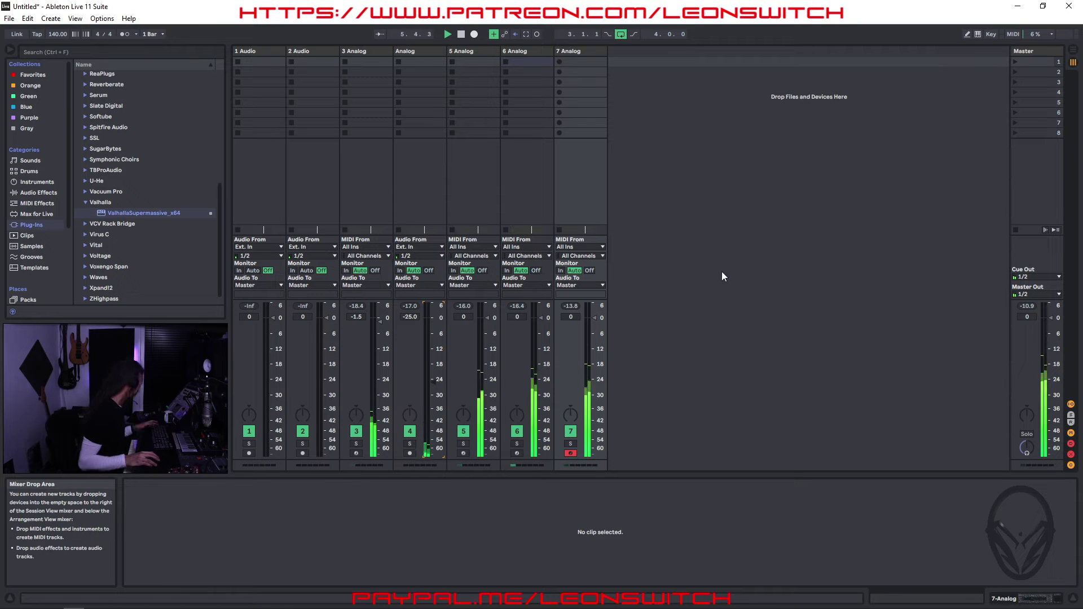
Step: Copy track 7's Analog and ValhallaSupermassive devices to a new track 8
click(592, 54)
click(315, 486)
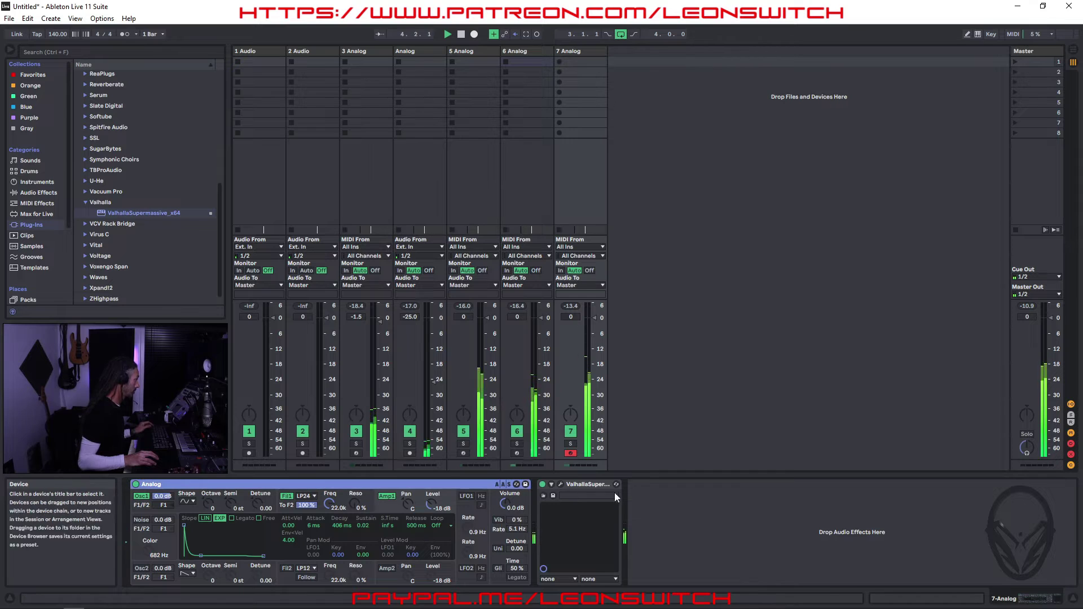
drag(248, 486, 744, 394)
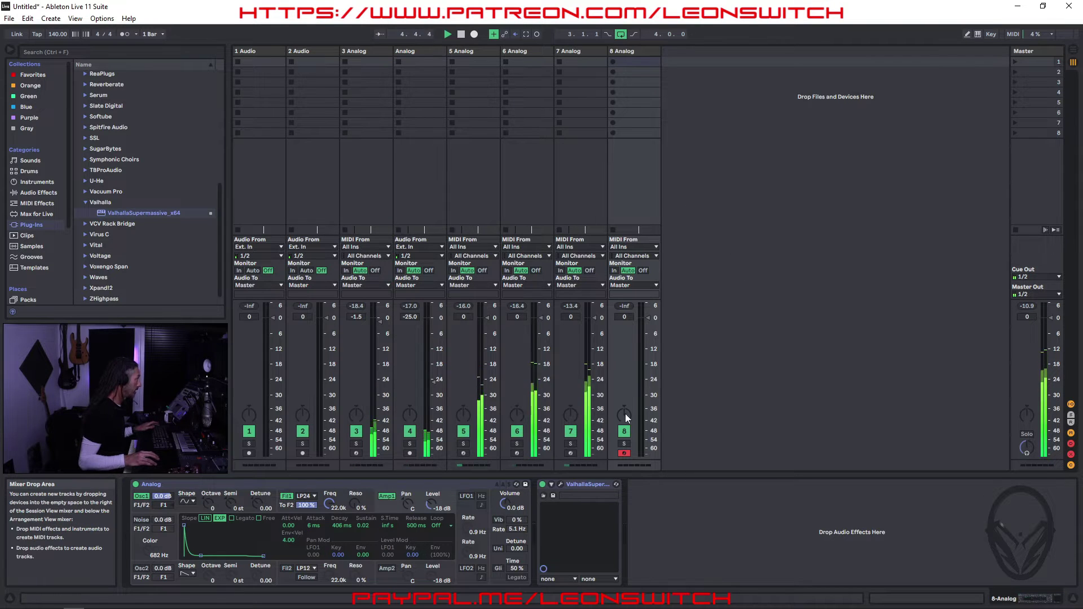
key(Tab)
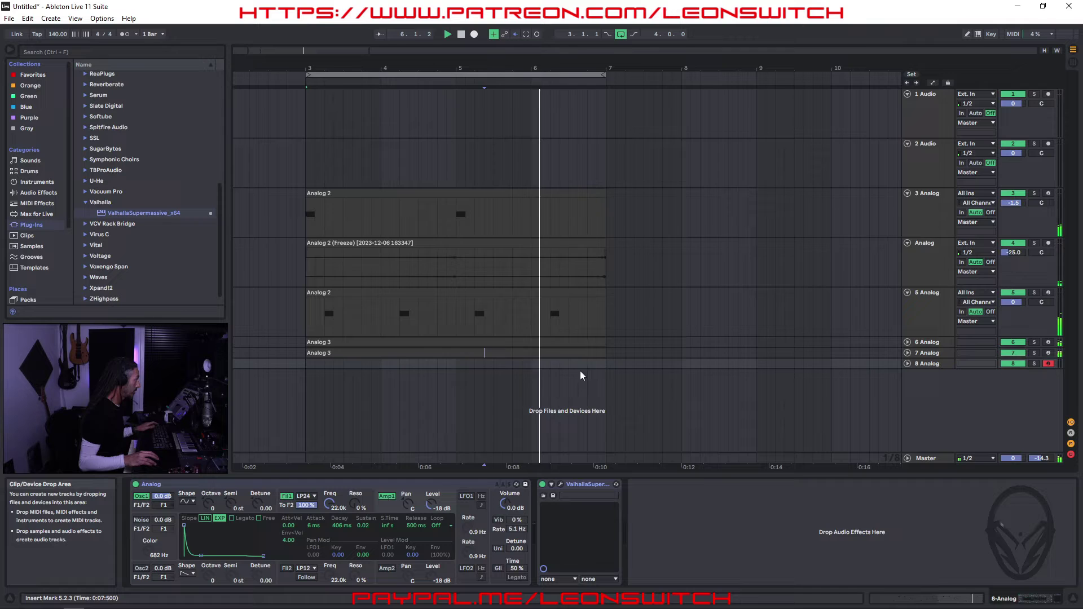
key(Tab)
Step: Shape track 8's Analog with 2.30 s amp decay, 0.33 sustain and Osc1 octave -1, and raise its output volume
drag(203, 556, 204, 554)
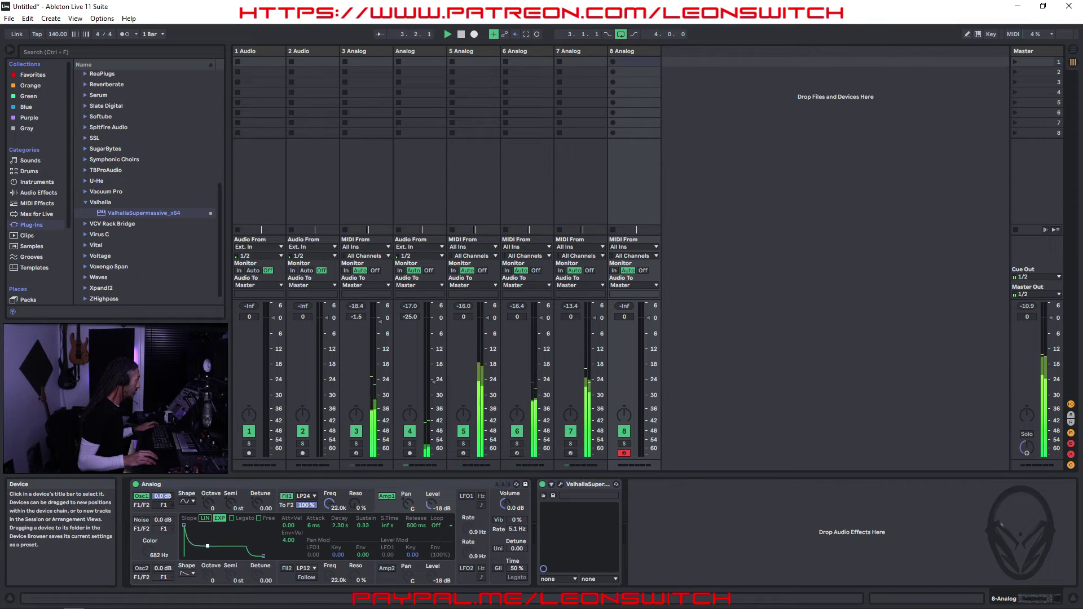
click(208, 503)
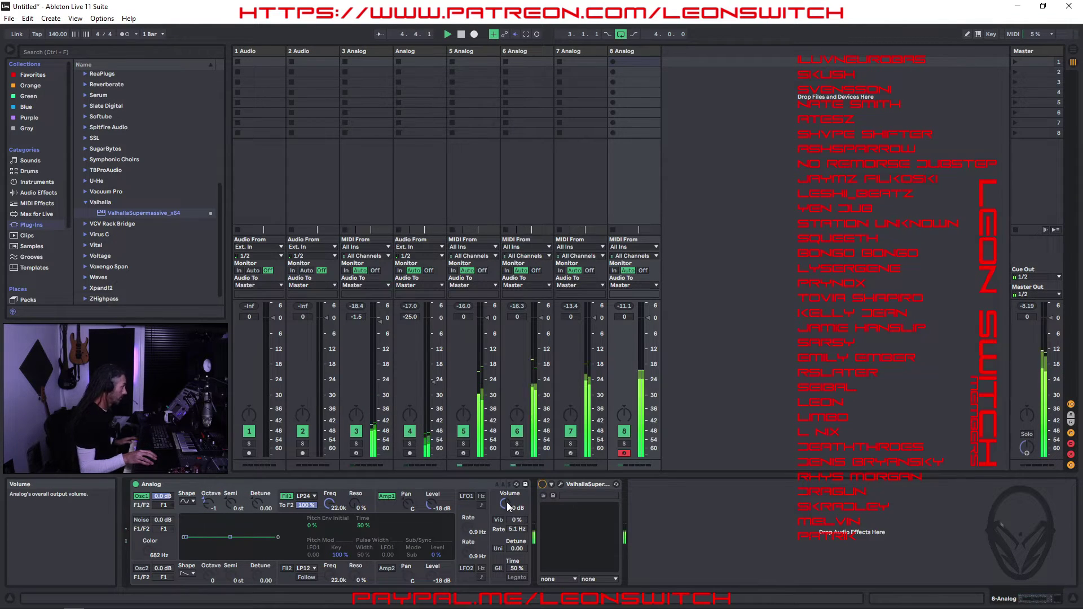
drag(506, 502, 506, 493)
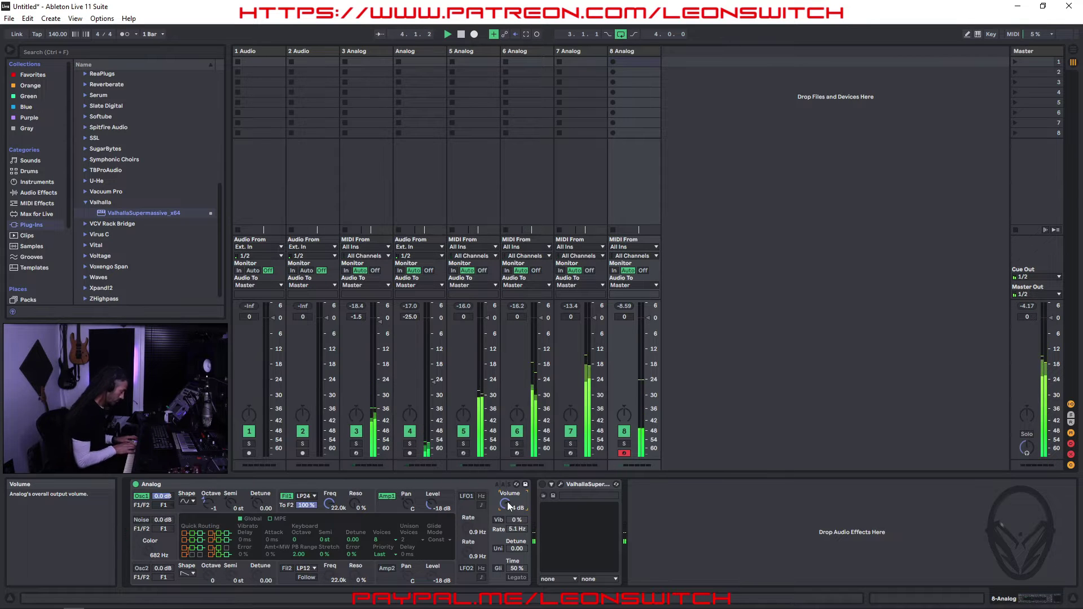
Step: Record a four-bar MIDI part on track 8 over bars 3 to 7 in Arrangement View
key(Tab)
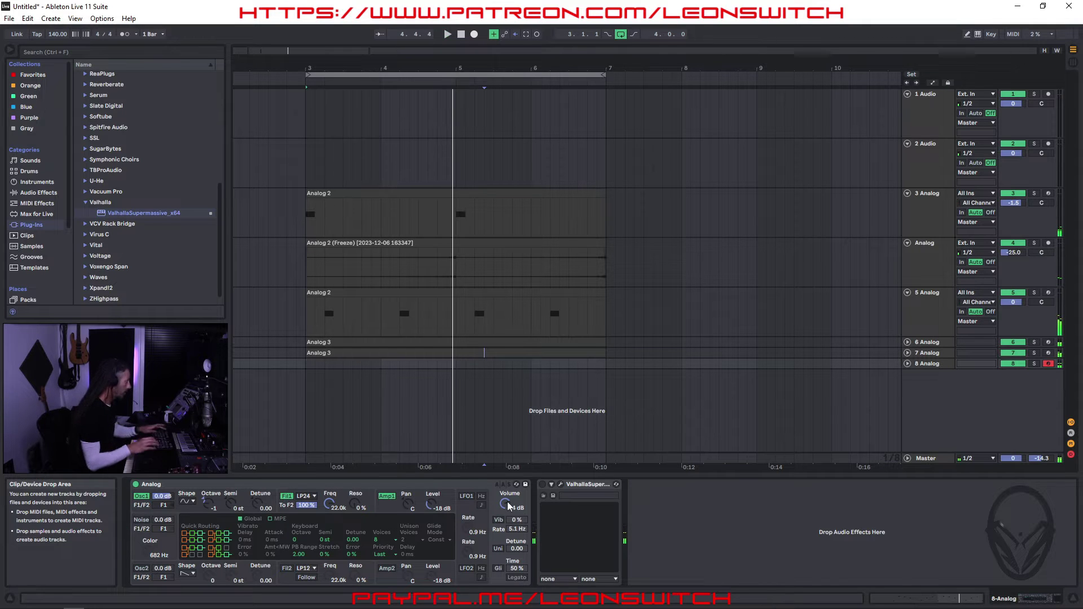
key(F9)
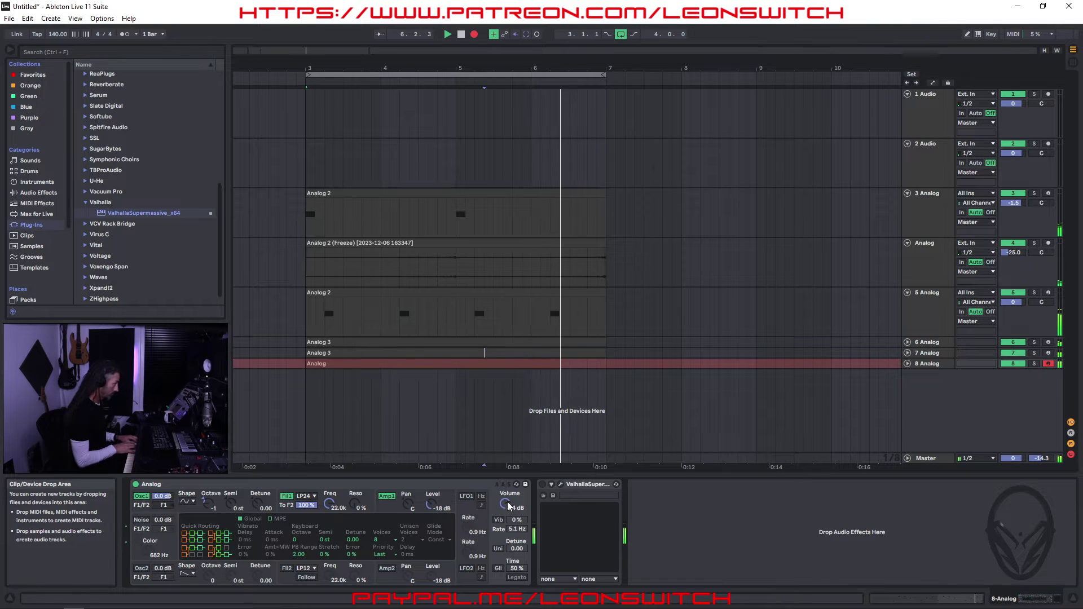
key(F9)
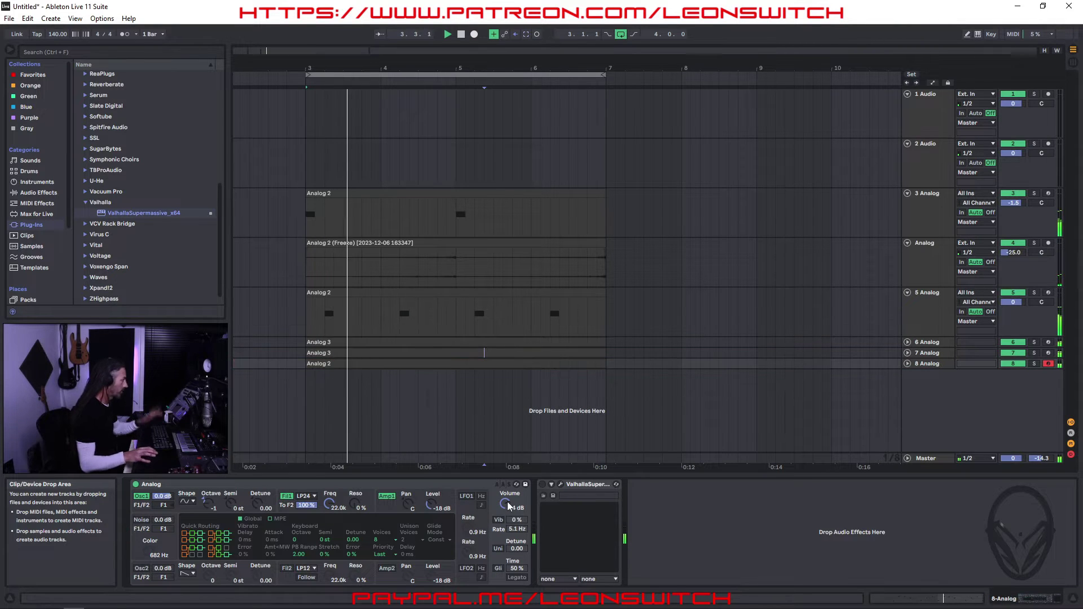
Step: Set the note grid of track 8's clip to 1/8 and quantize its notes
double_click(540, 363)
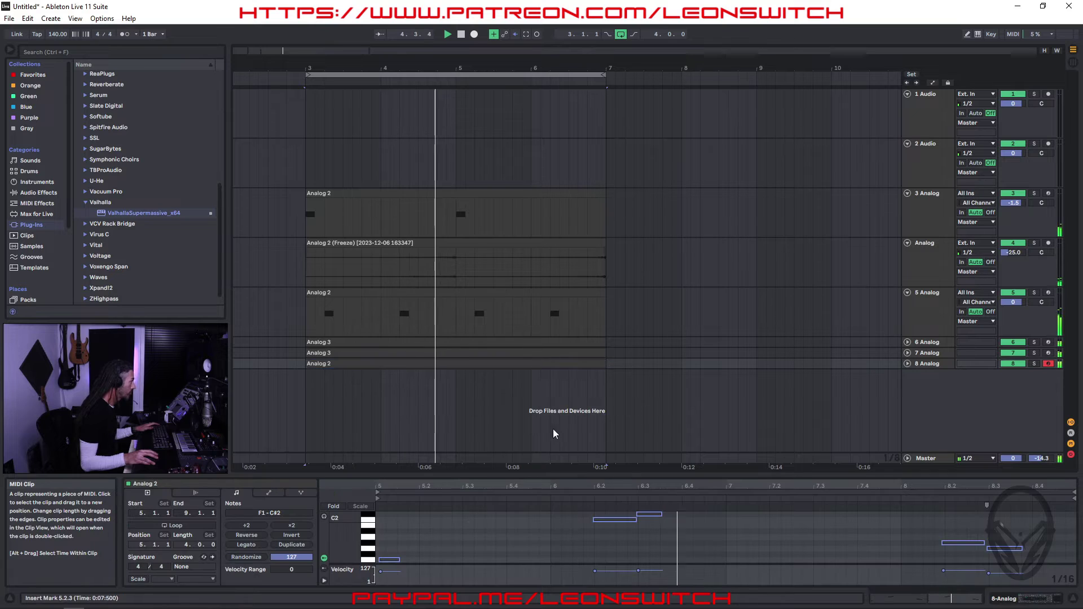
right_click(837, 541)
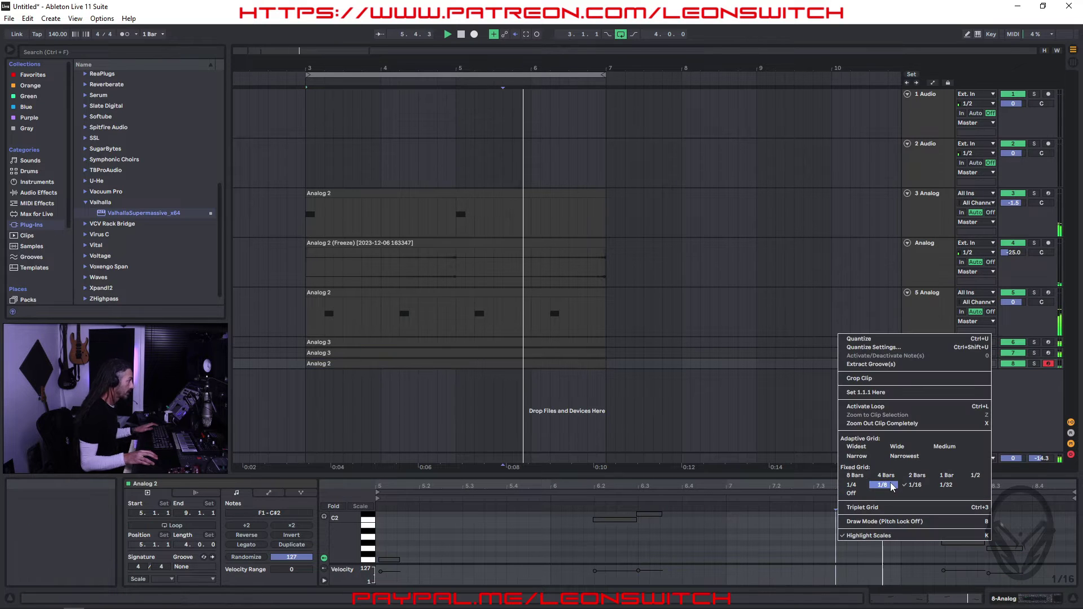
click(882, 484)
right_click(864, 523)
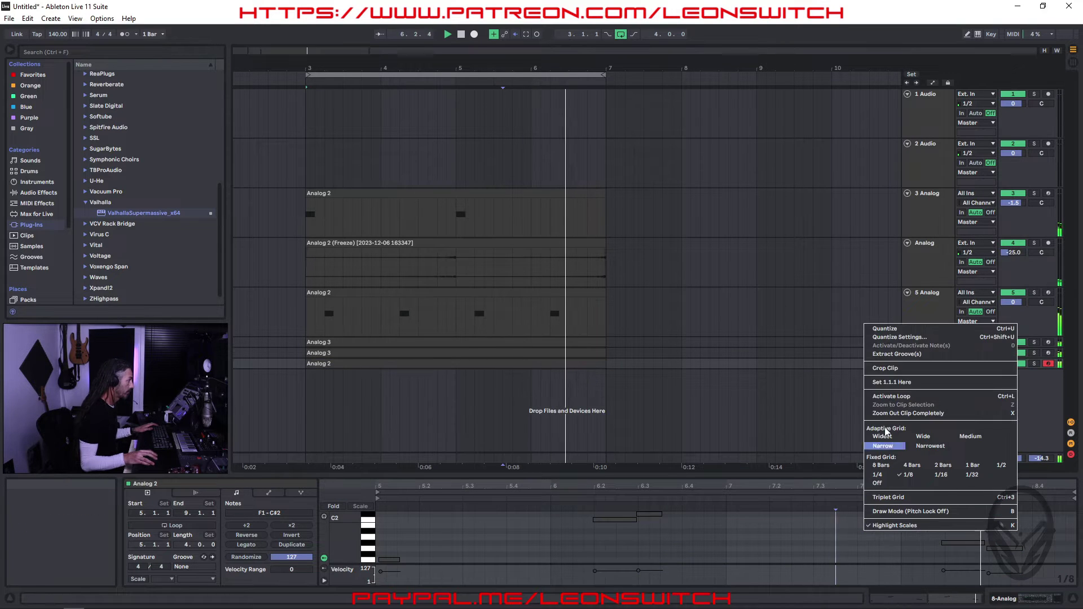
click(886, 329)
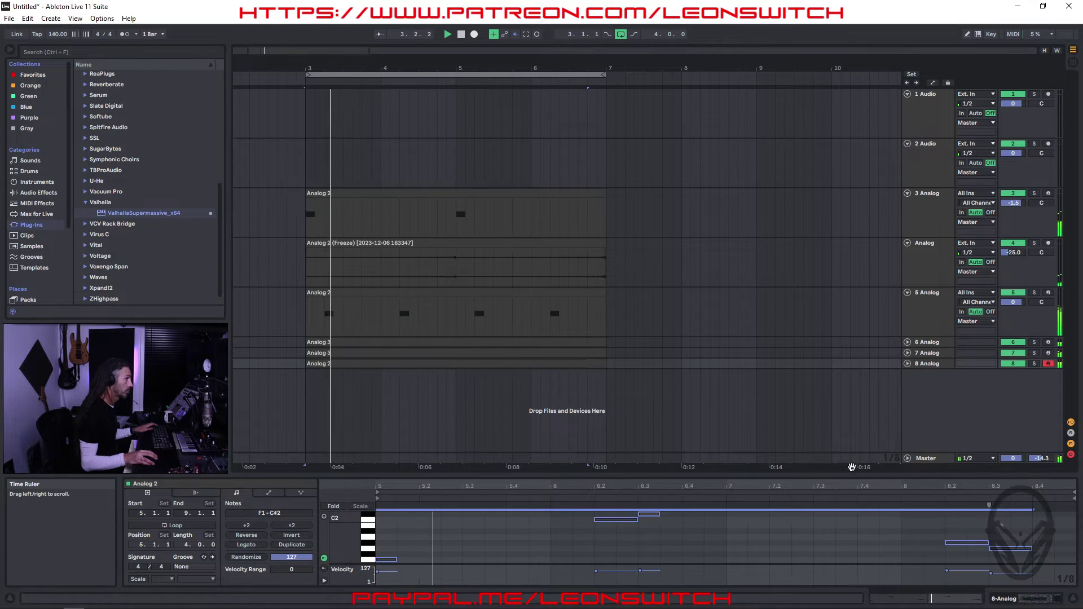
click(835, 543)
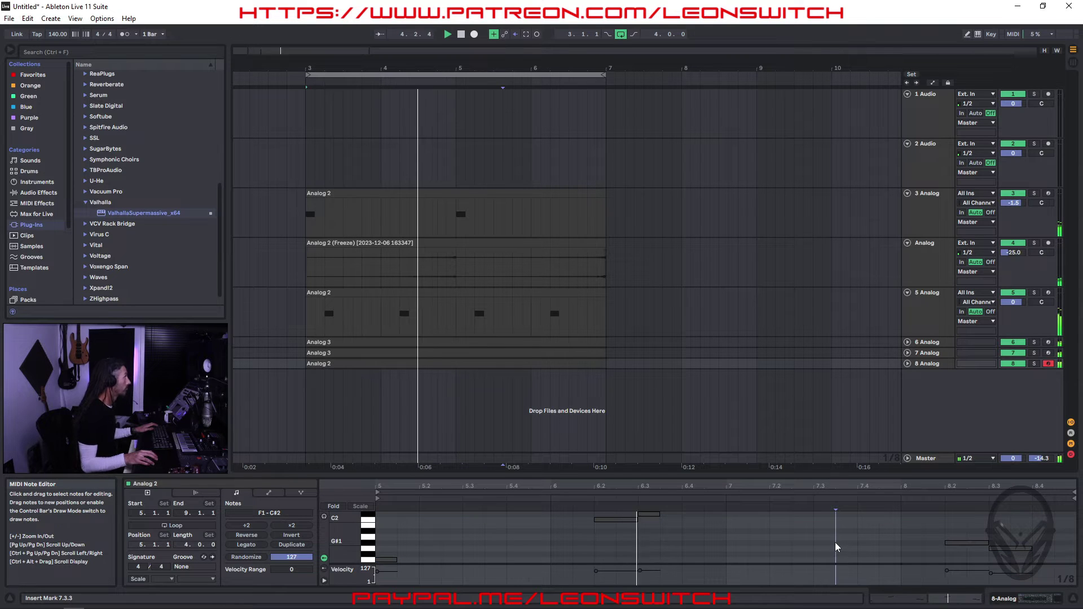
Step: Lengthen the C#2 note at 6.3.1 and the F1 note at 5.1.1 in track 8's clip to one beat each
click(704, 540)
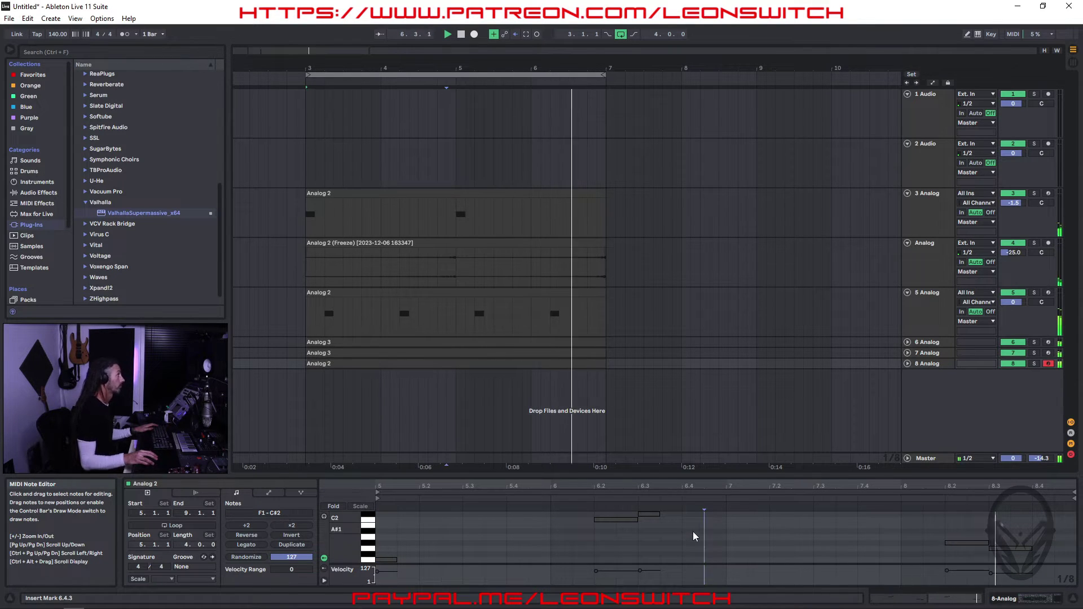
drag(659, 515, 681, 515)
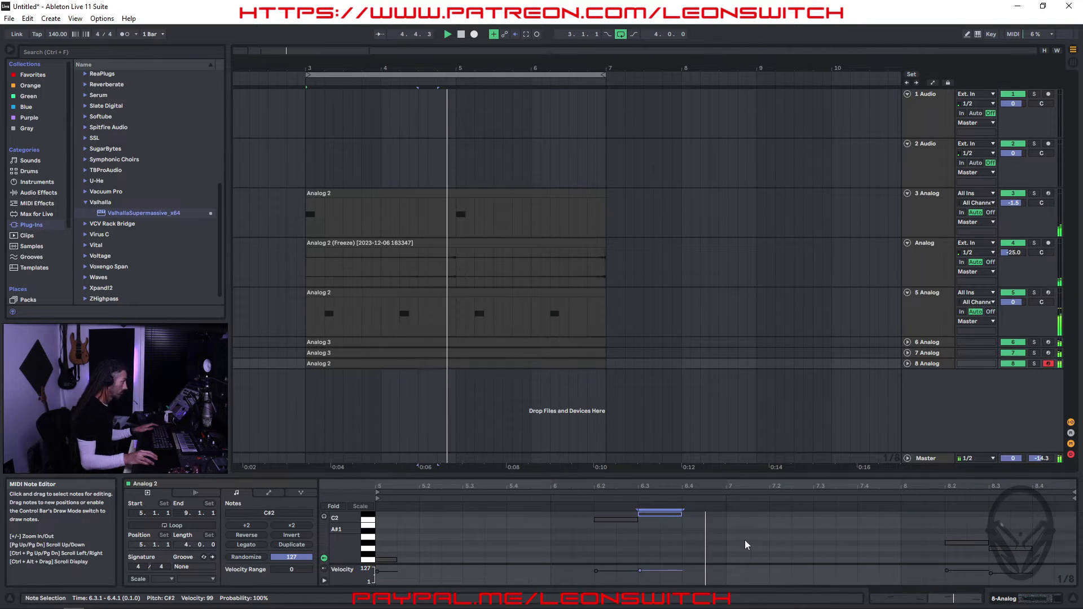
drag(396, 559, 419, 559)
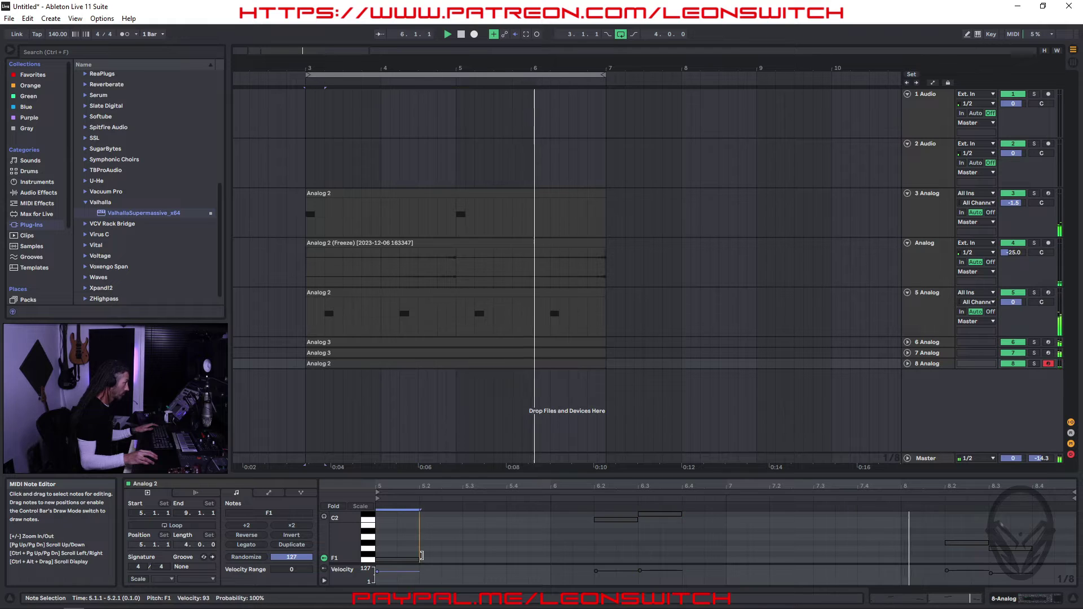
click(907, 542)
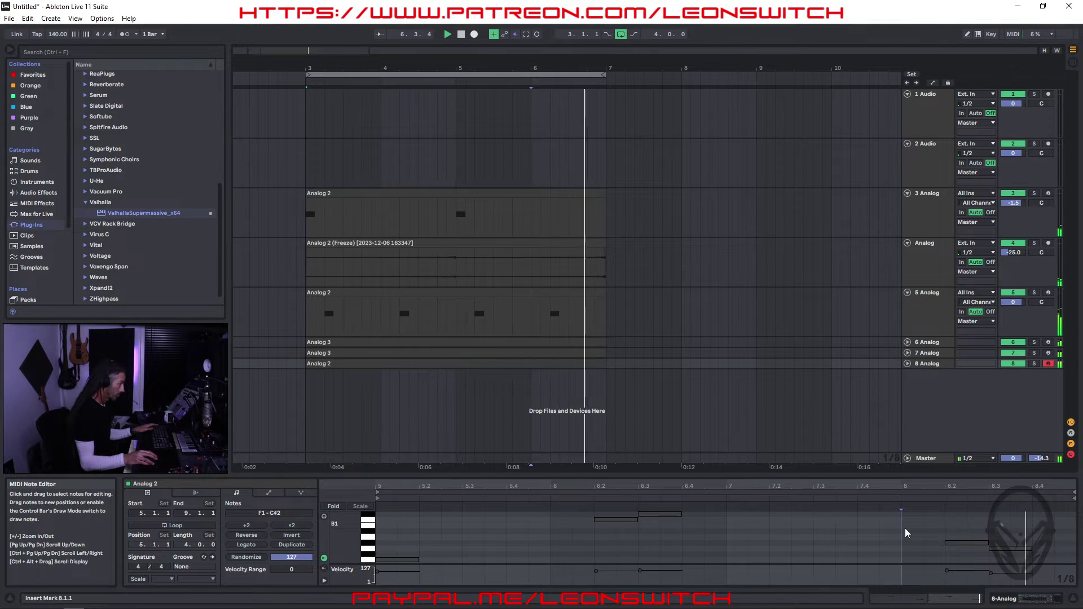
Step: Raise the note at 8.2.1 in track 8's clip to A#1 and copy it to 7.3.1 at pitch C#2
click(952, 539)
drag(953, 543, 954, 536)
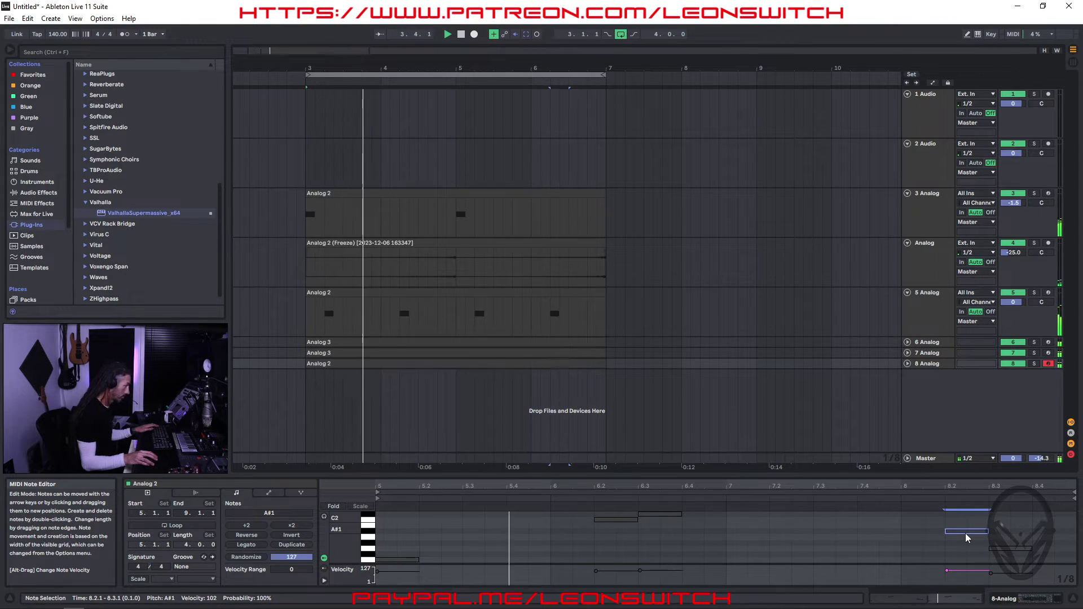
drag(966, 533, 818, 513)
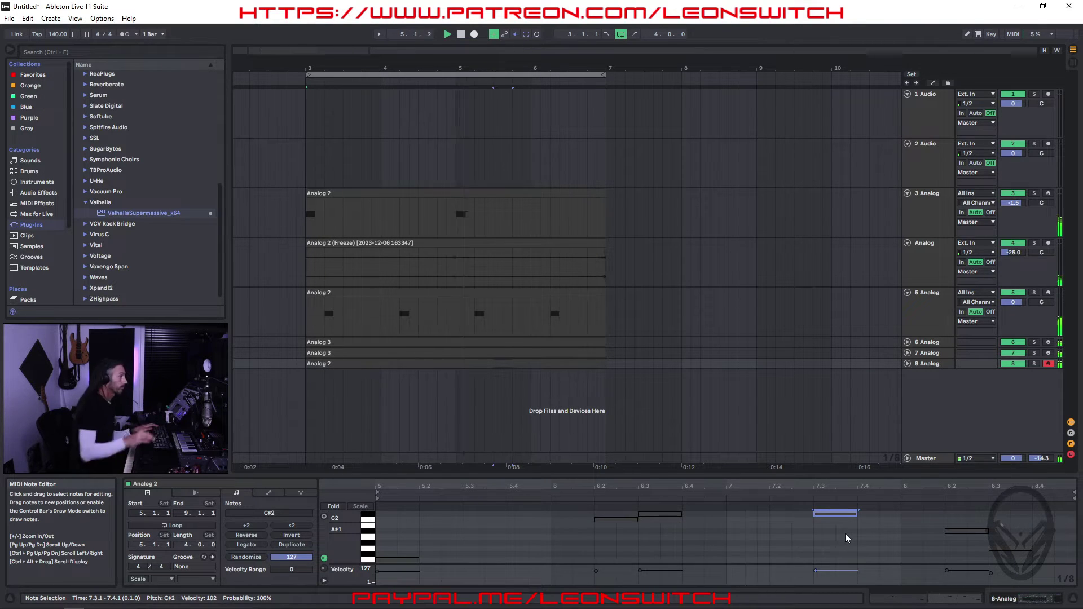
Step: Copy track 8's Analog and ValhallaSupermassive devices to a new track 9 in Session View
click(931, 401)
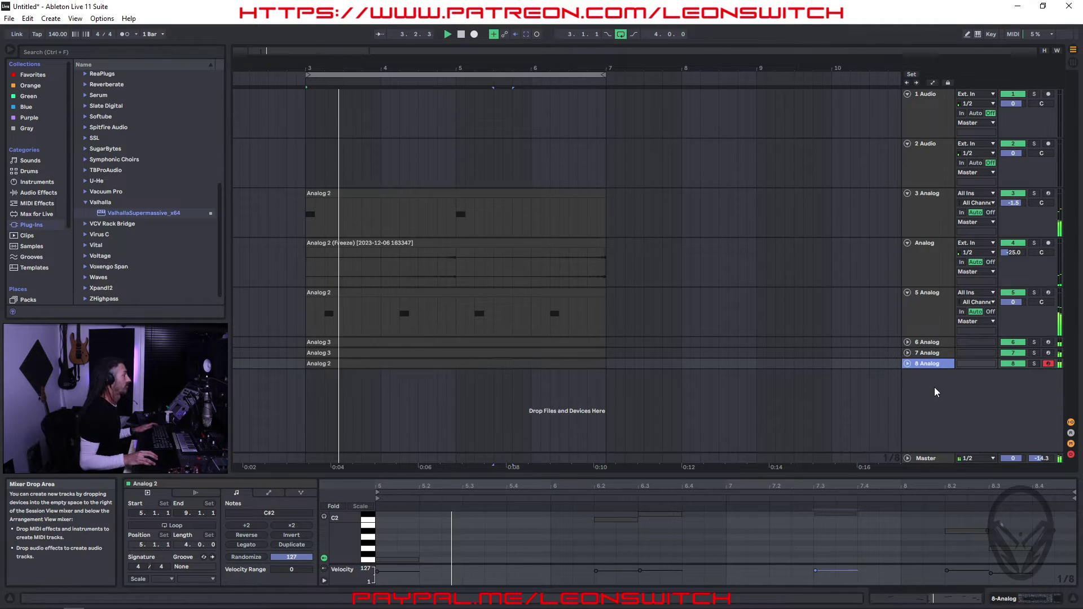
key(Tab)
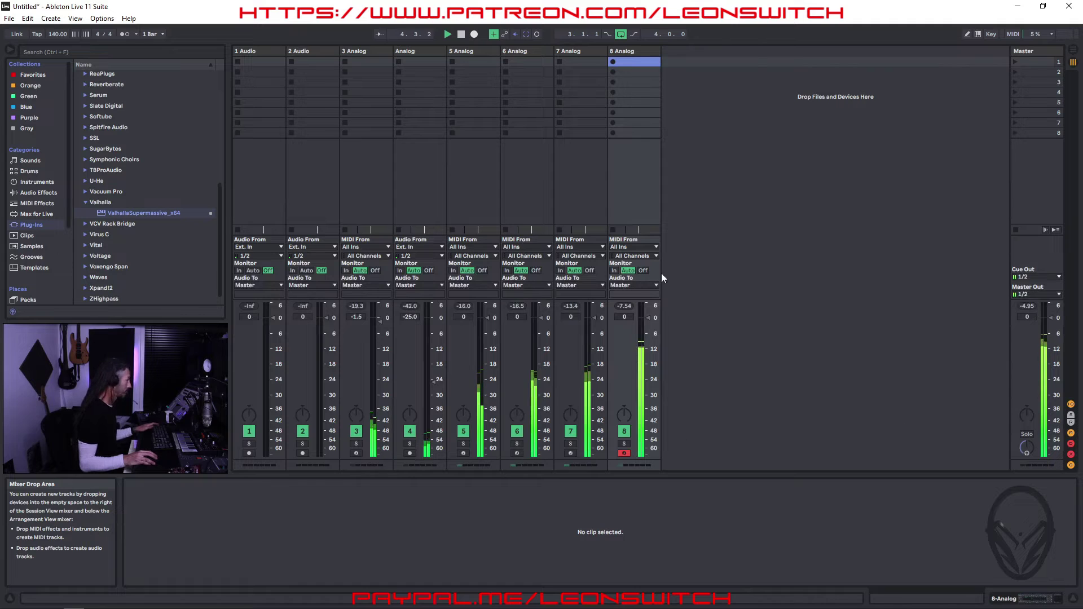
click(634, 50)
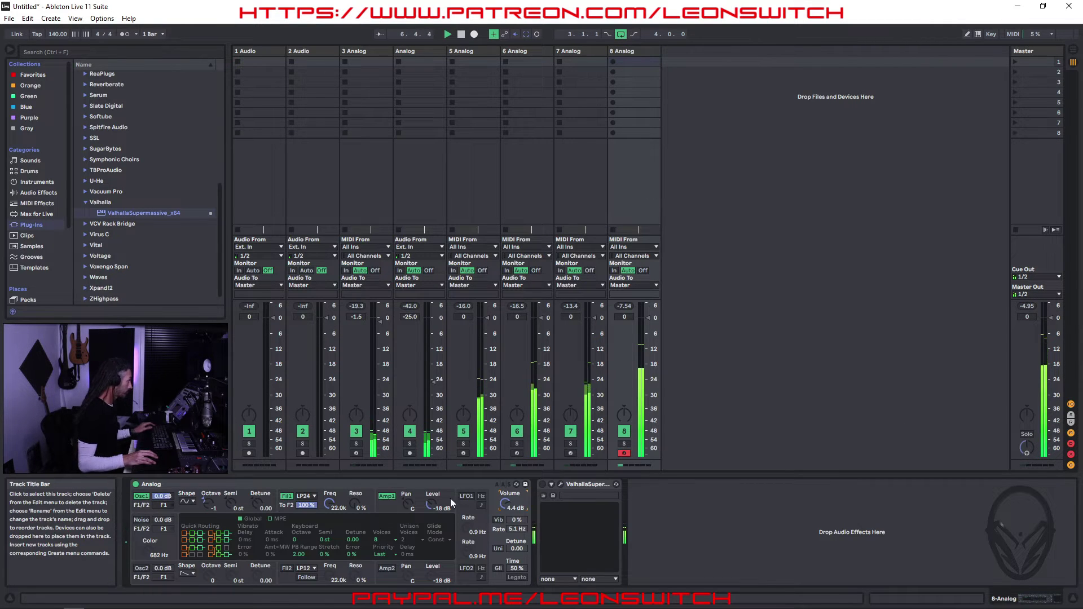
click(448, 484)
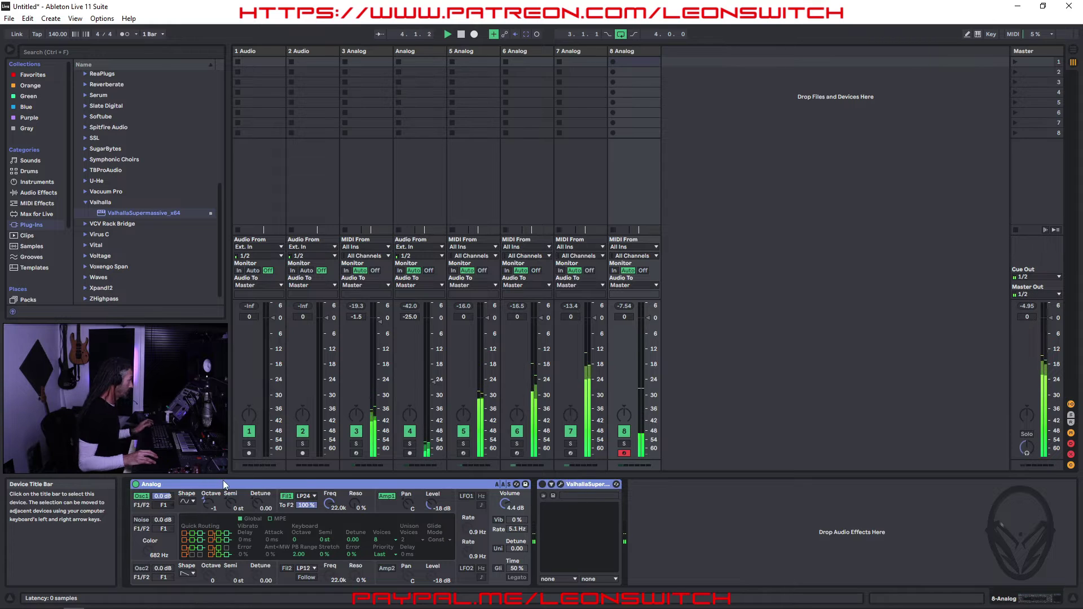
drag(760, 402, 755, 405)
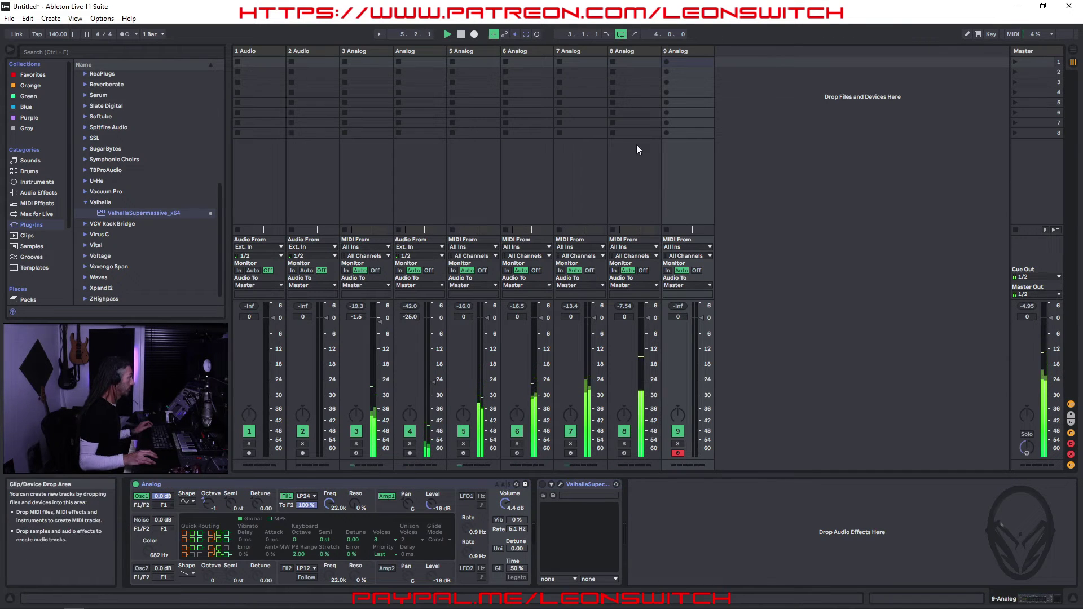
Step: Delete ValhallaSupermassive from track 8 and switch it on for track 9
click(626, 52)
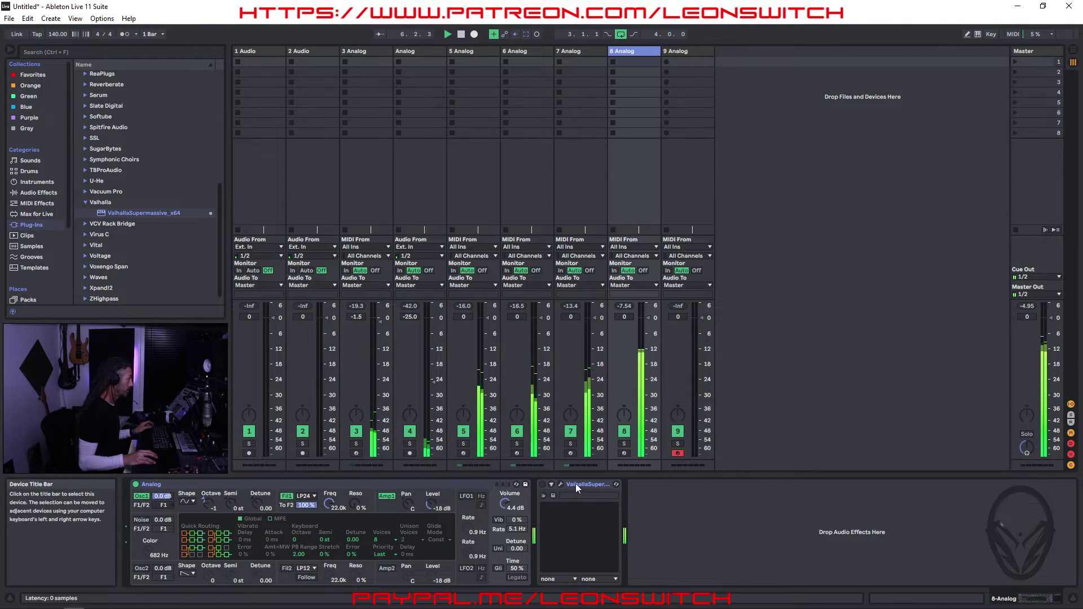
key(Delete)
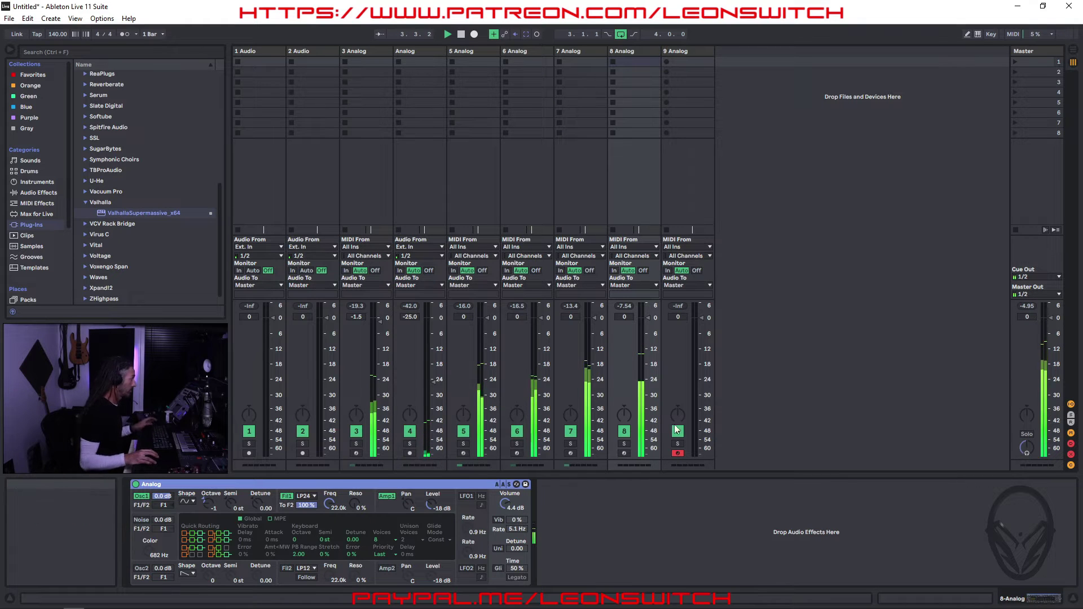
click(695, 49)
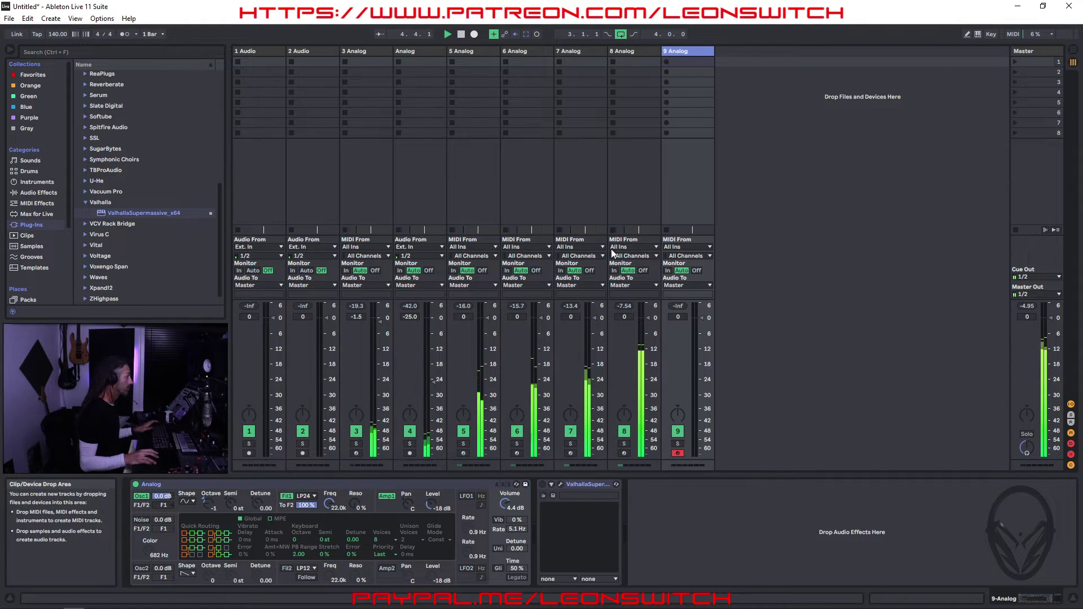
click(542, 485)
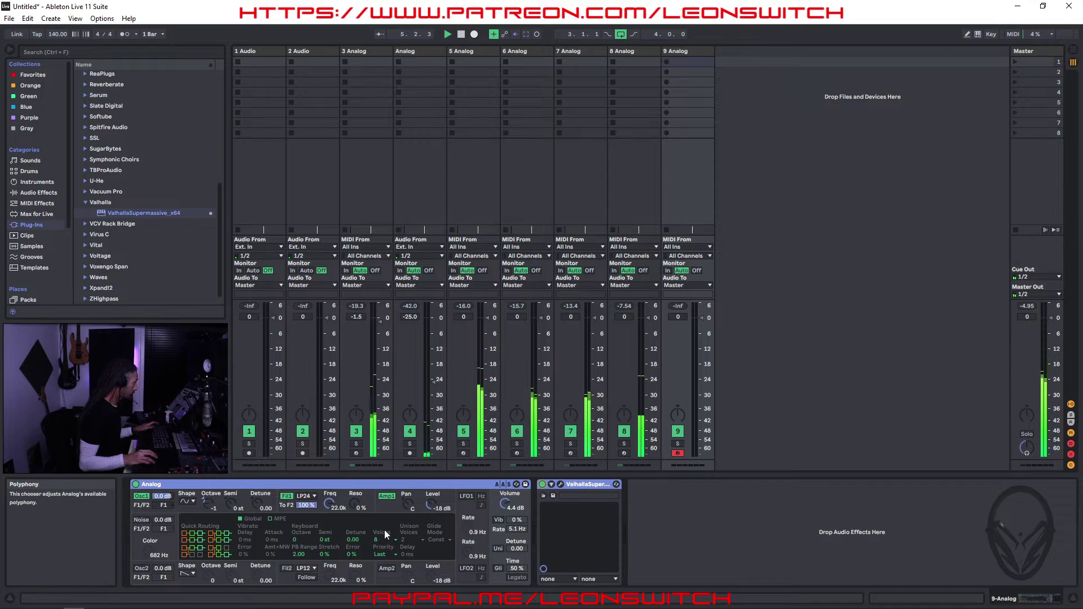
Step: Shape track 9's Analog with Sym3 drive and a 675 Hz cutoff on filter 1, Osc1 octave 0, and more envelope modulation of the cutoff
click(445, 498)
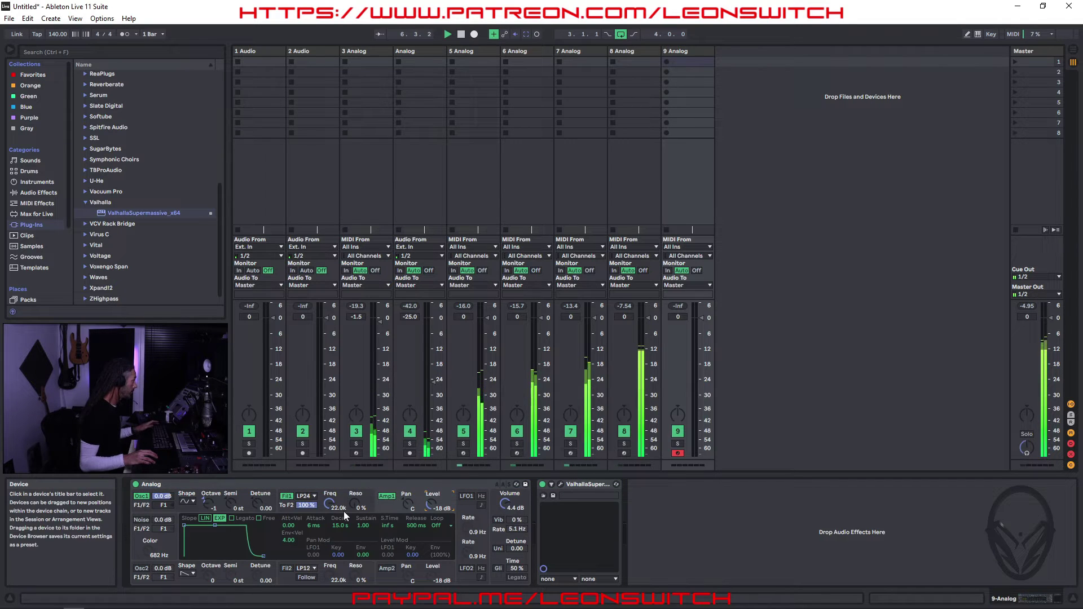
click(354, 493)
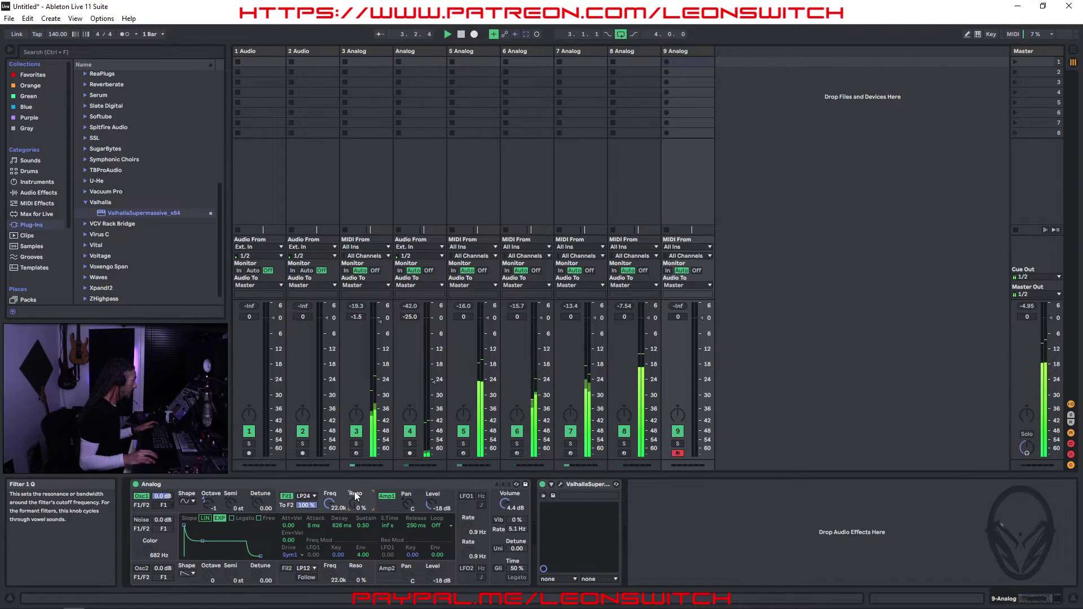
click(290, 555)
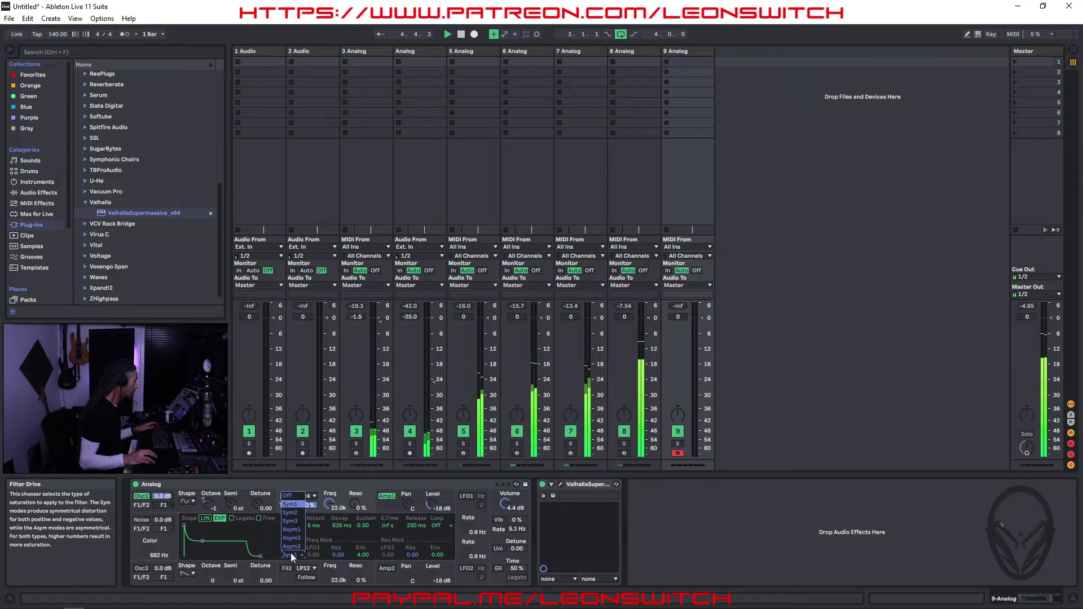
click(293, 521)
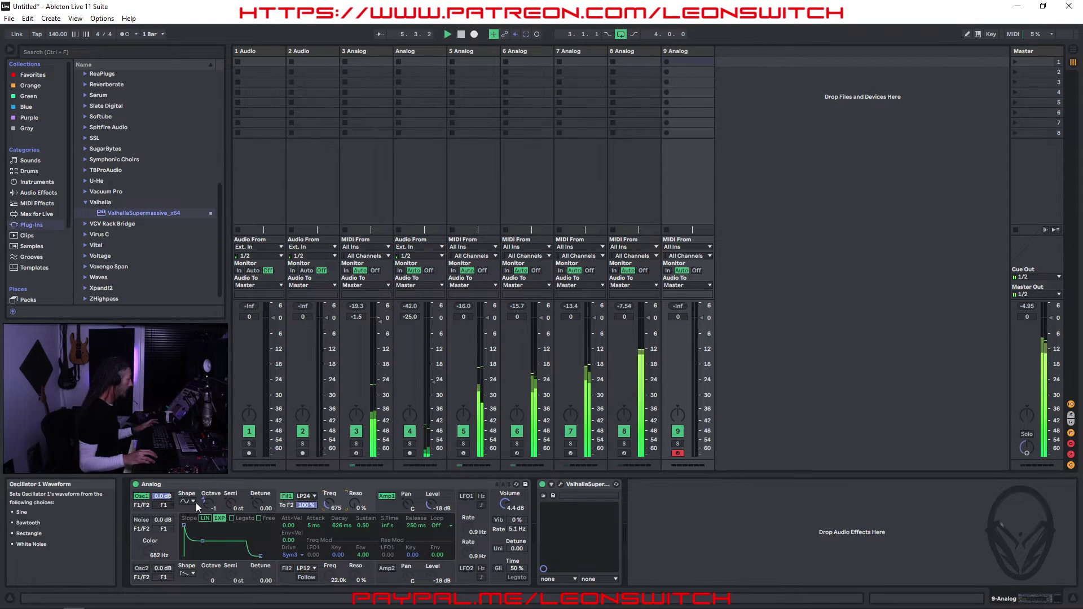
drag(210, 502, 210, 498)
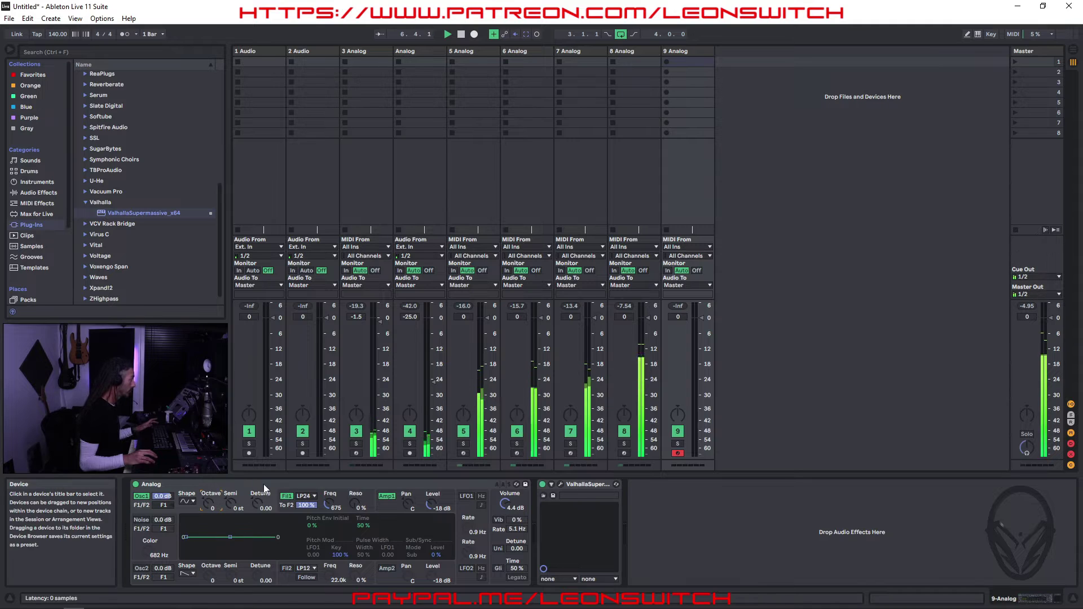
click(326, 499)
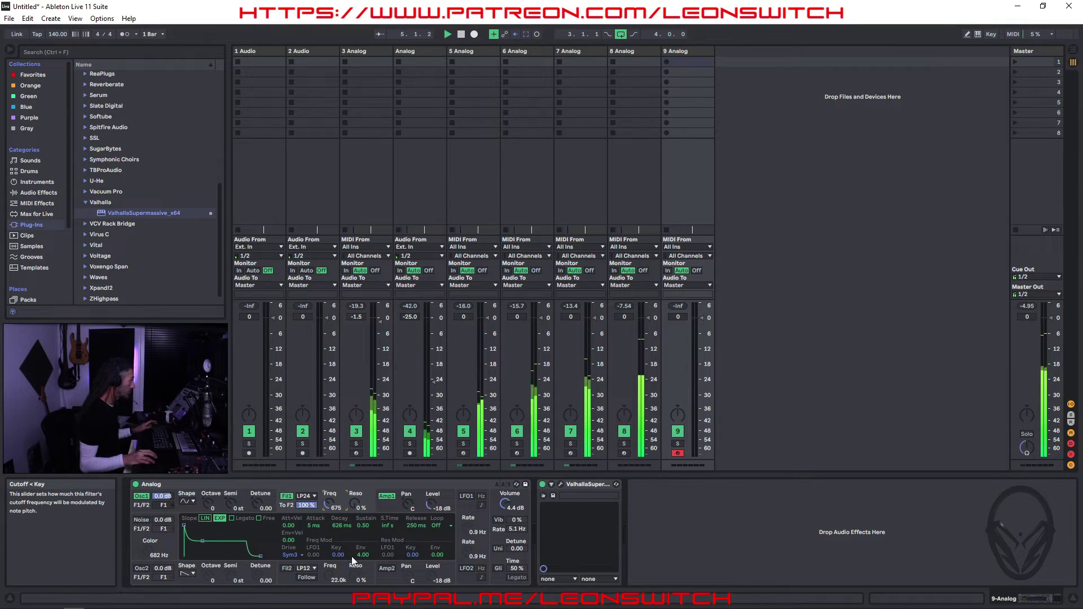
drag(350, 553, 351, 536)
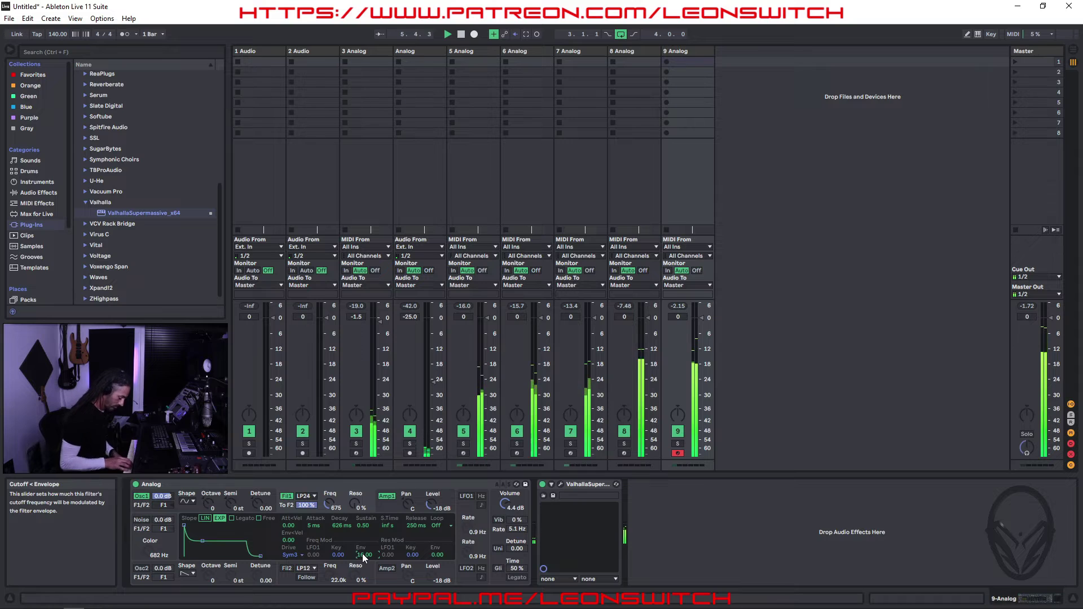
Step: Reset the output volume of track 9's Analog to 0.0 dB and set the track's mixer volume to -5.0 dB
click(507, 503)
key(Delete)
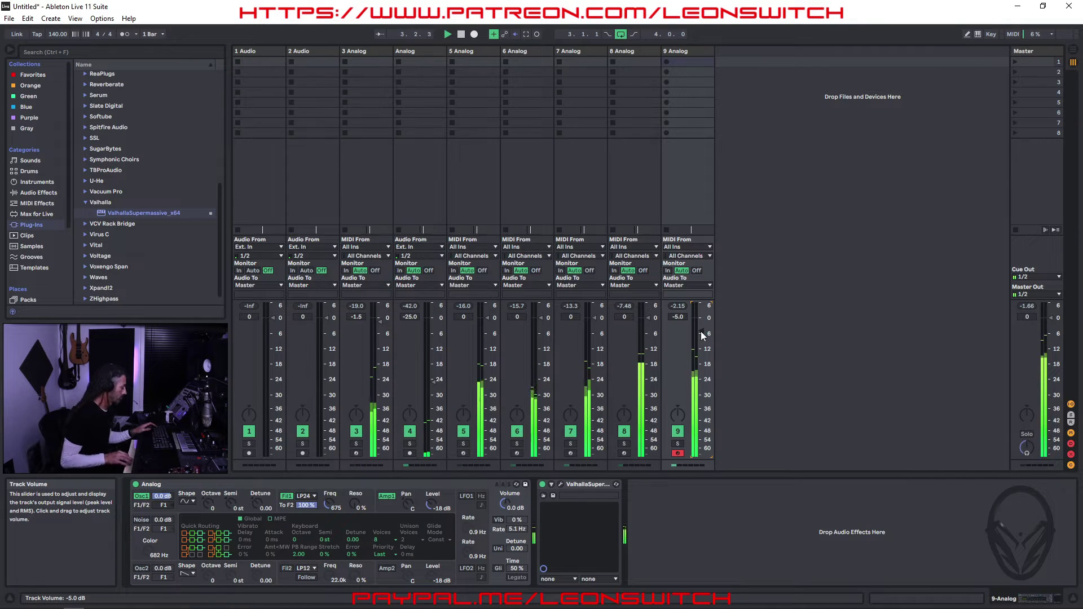
Step: Record a four-bar MIDI part on track 9 over bars 3 to 7 in Arrangement View, discarding the first take
key(Tab)
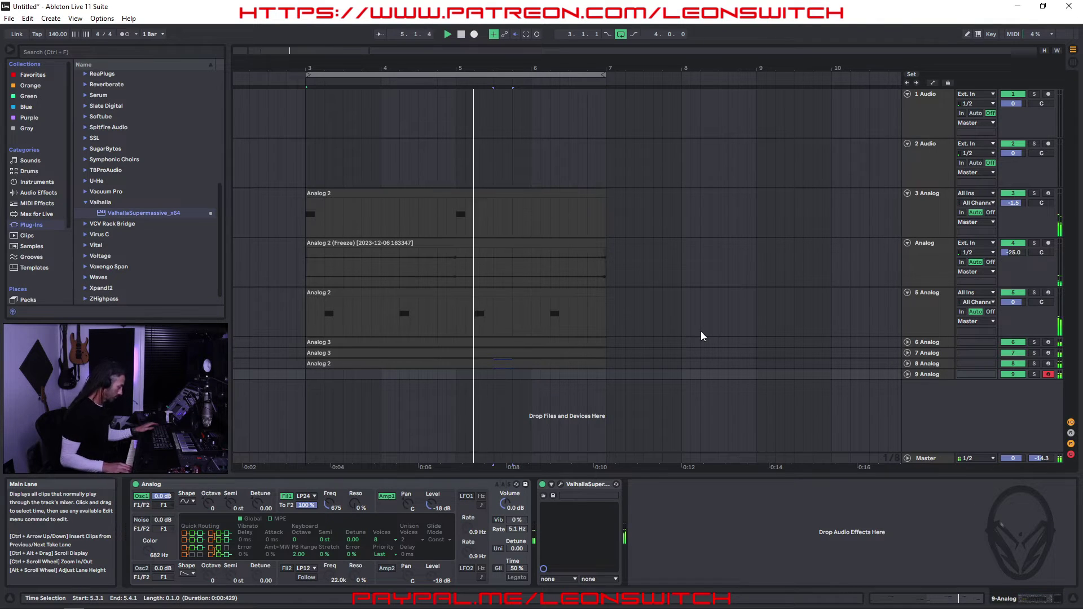
key(F9)
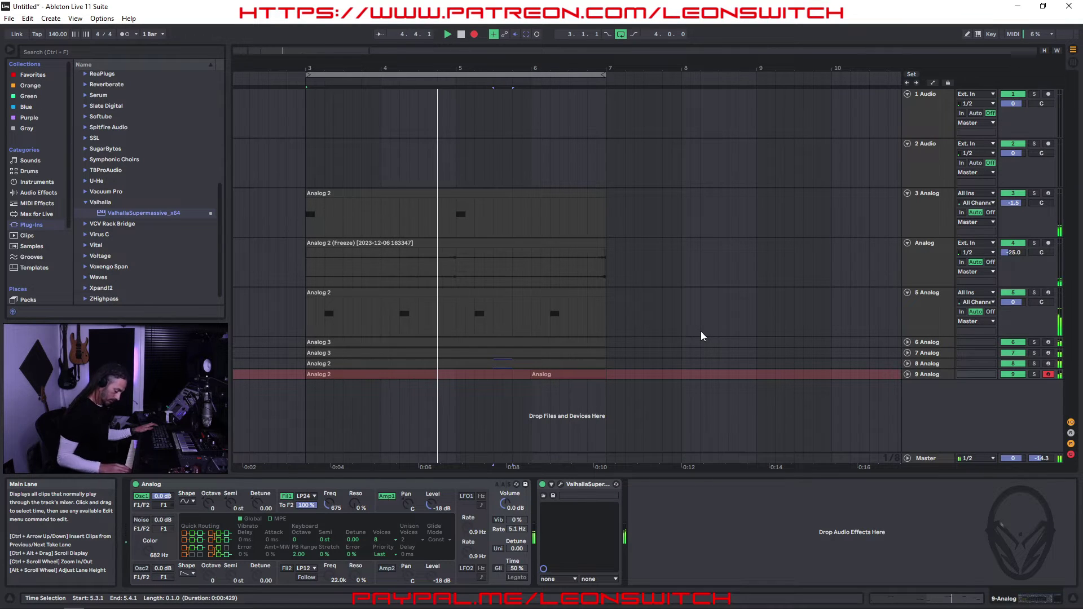
key(F9)
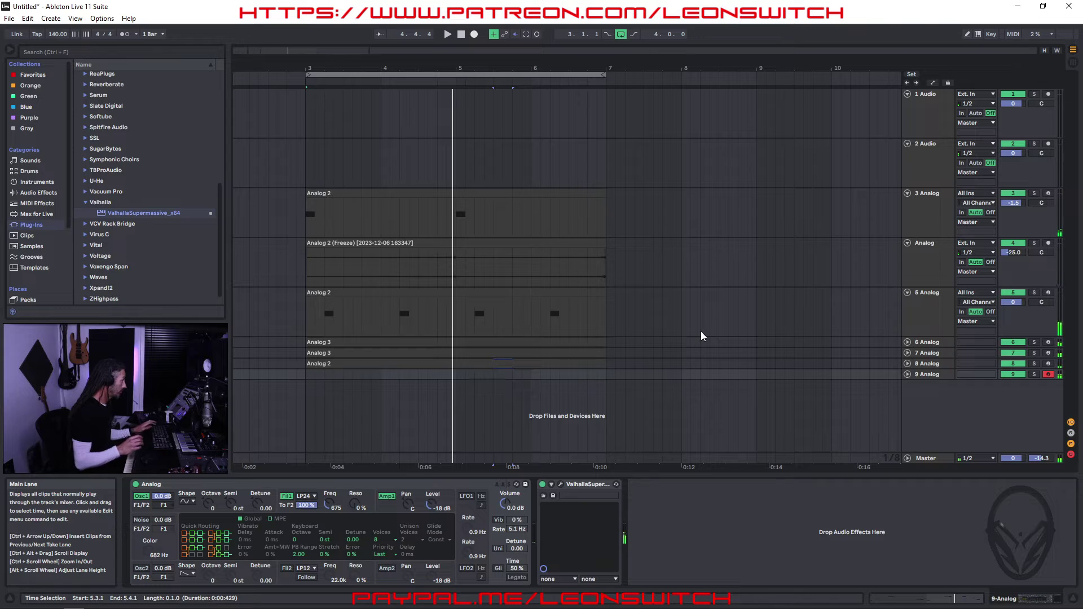
key(F9)
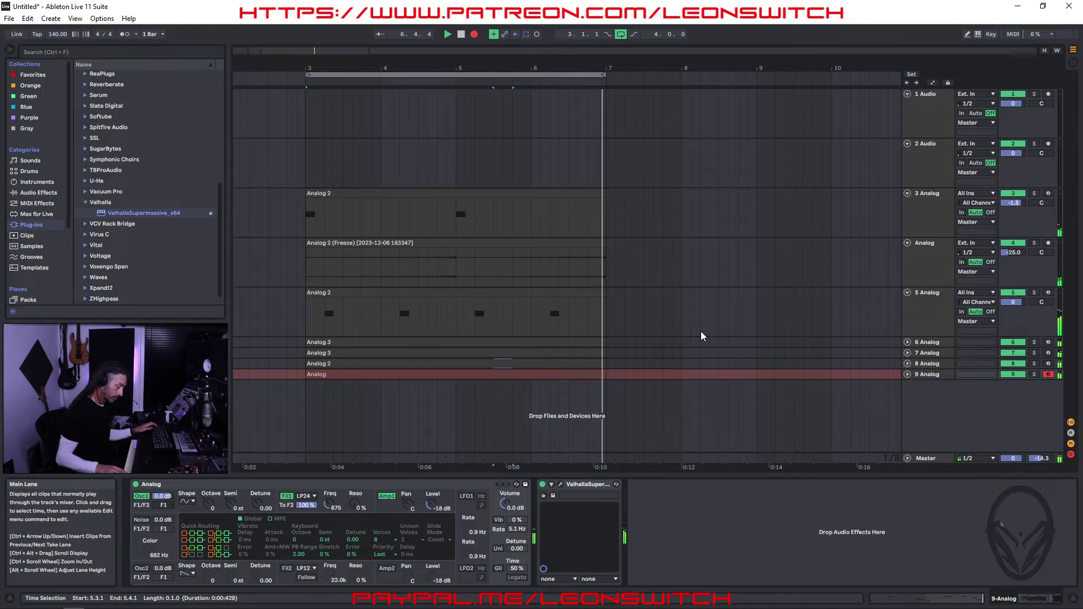
key(F9)
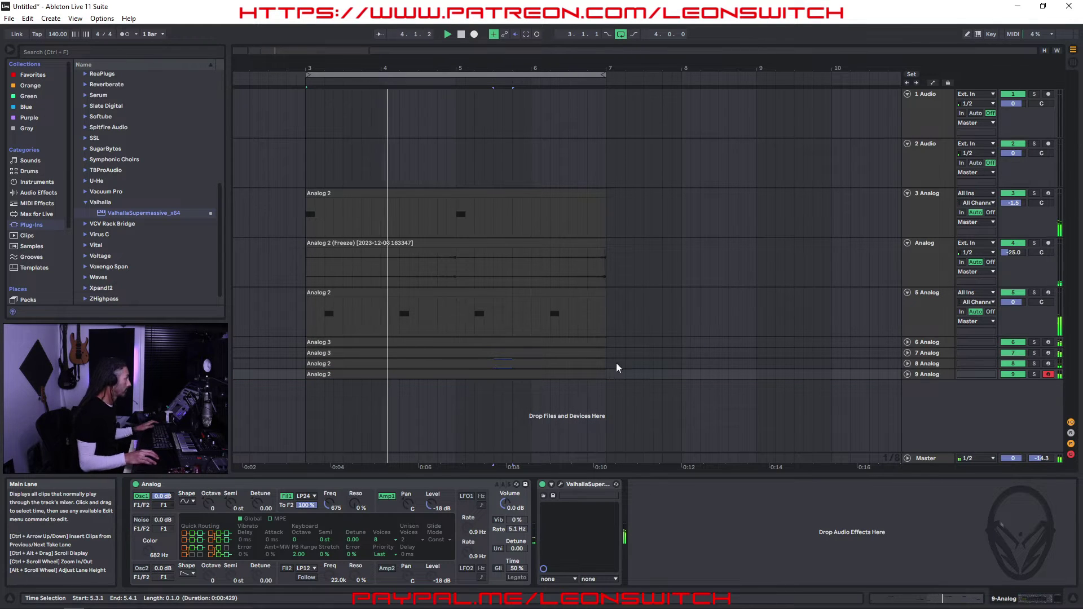
Step: Quantize the notes of track 9's clip over bars 3 to 7 to a 1/8 grid
click(587, 372)
right_click(819, 540)
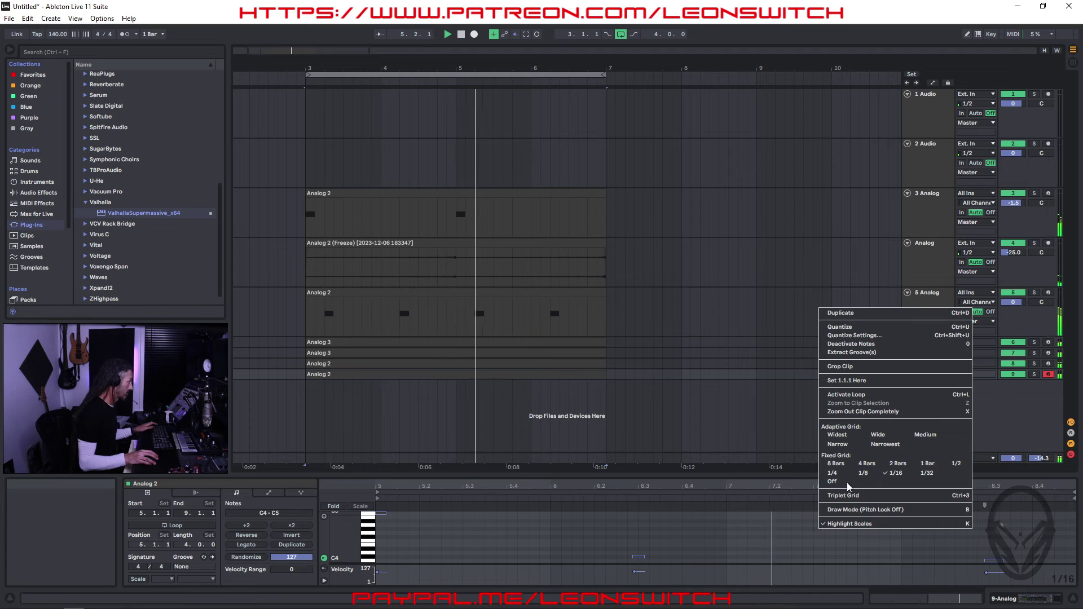
click(862, 479)
right_click(844, 515)
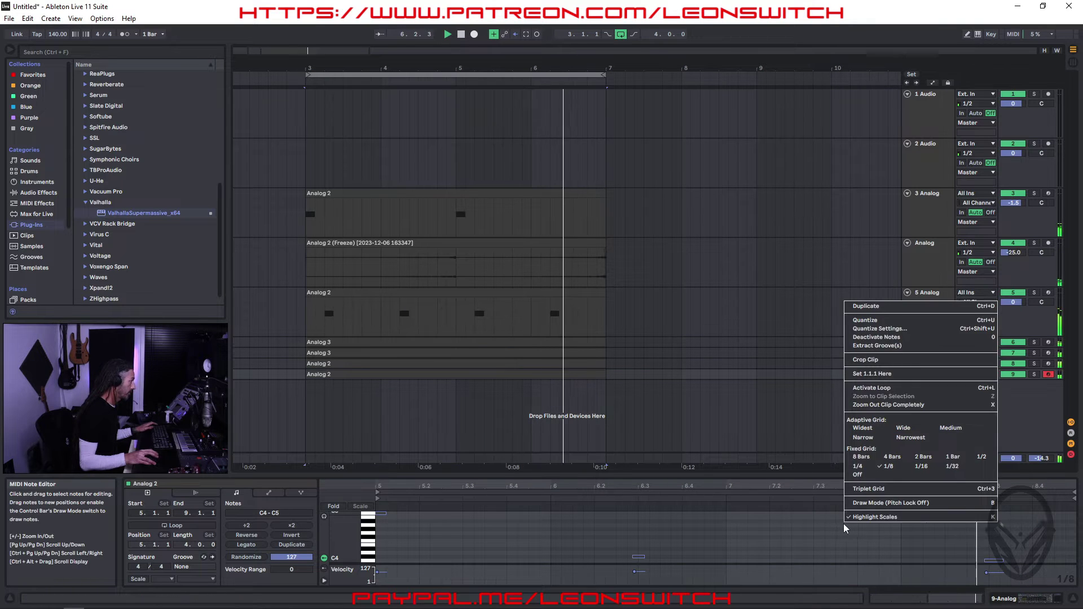
click(890, 322)
click(776, 528)
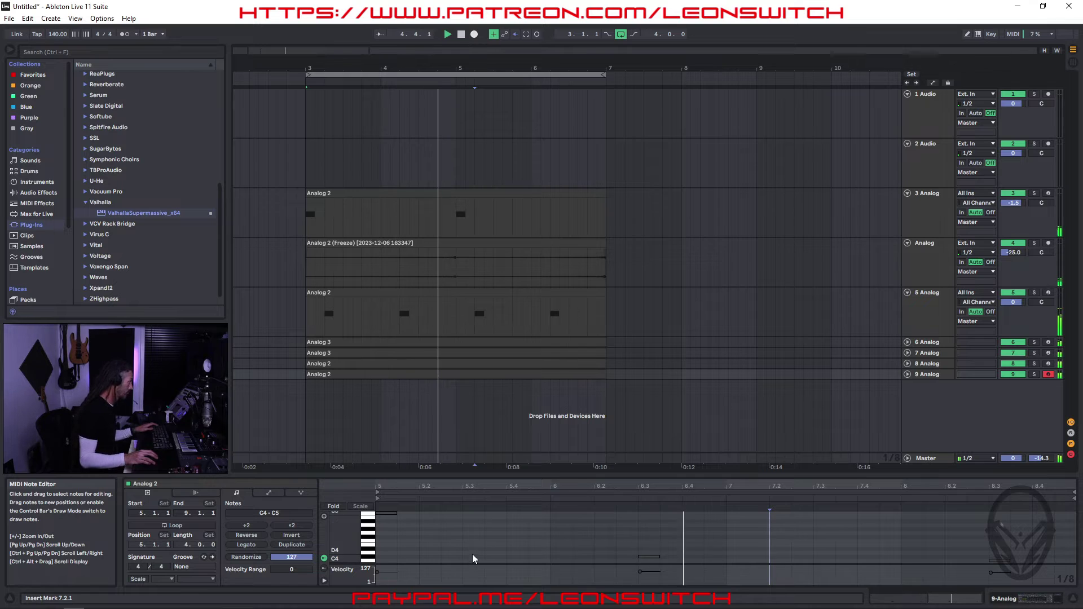
Step: Reduce the filter 1 cutoff envelope modulation in track 9's Analog to 3.96 and set the track's mixer volume to -14.4 dB
key(Tab)
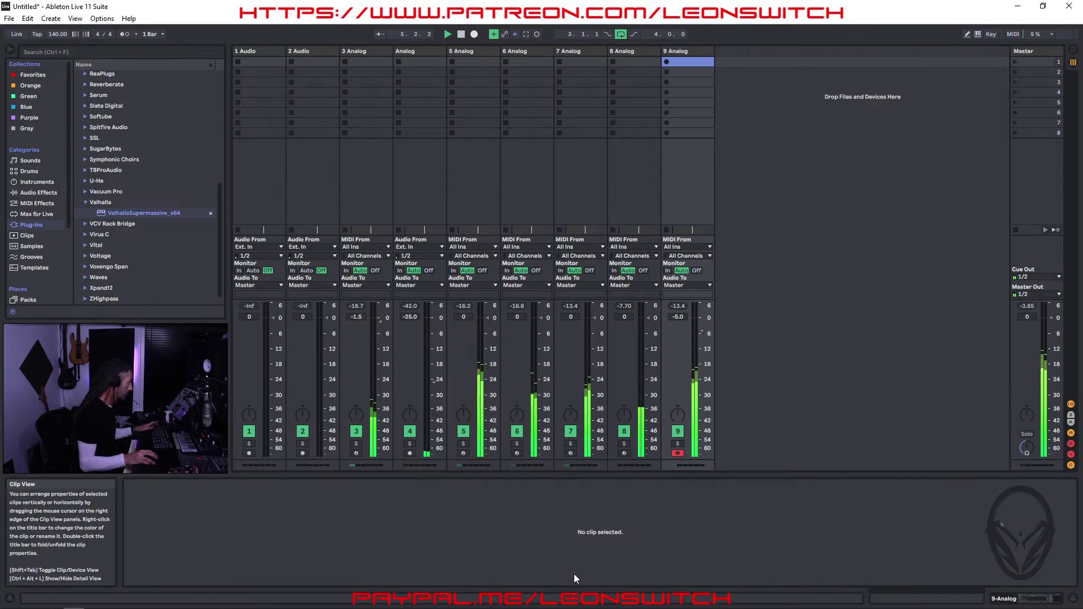
click(693, 50)
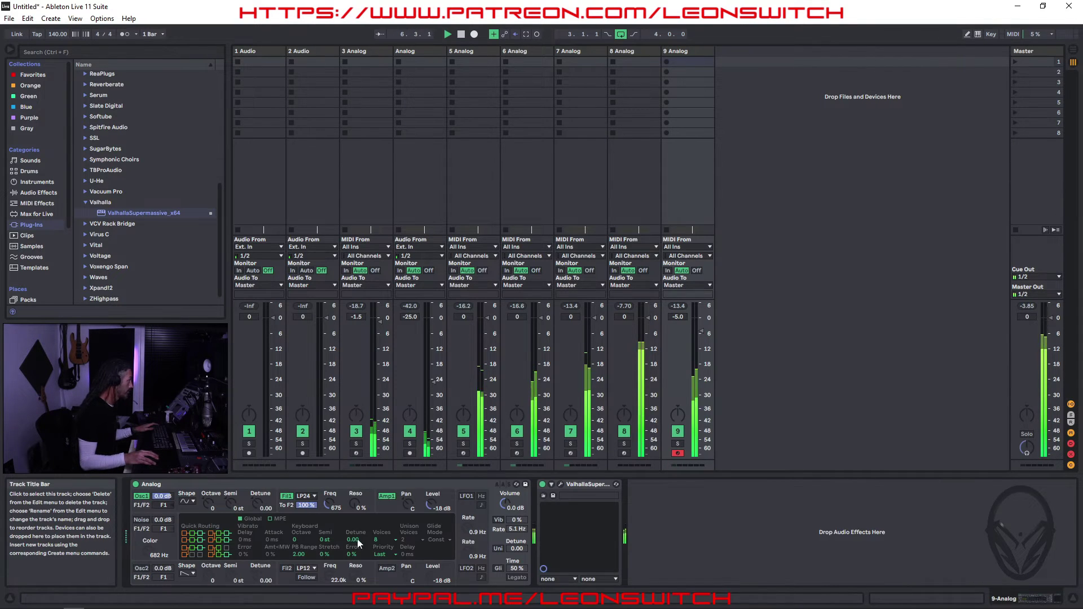
click(332, 502)
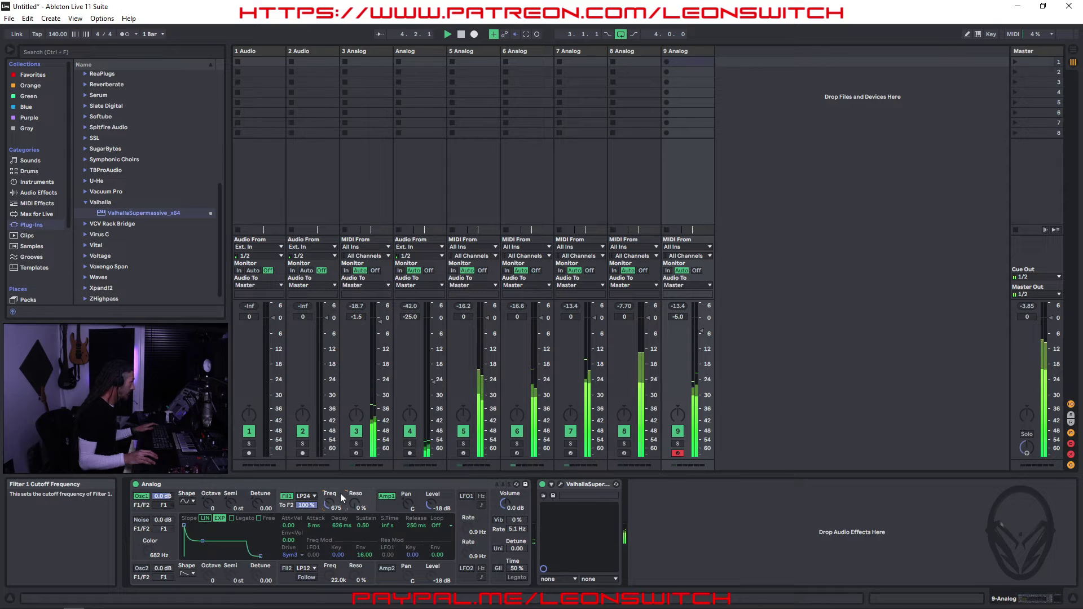
drag(366, 556, 366, 569)
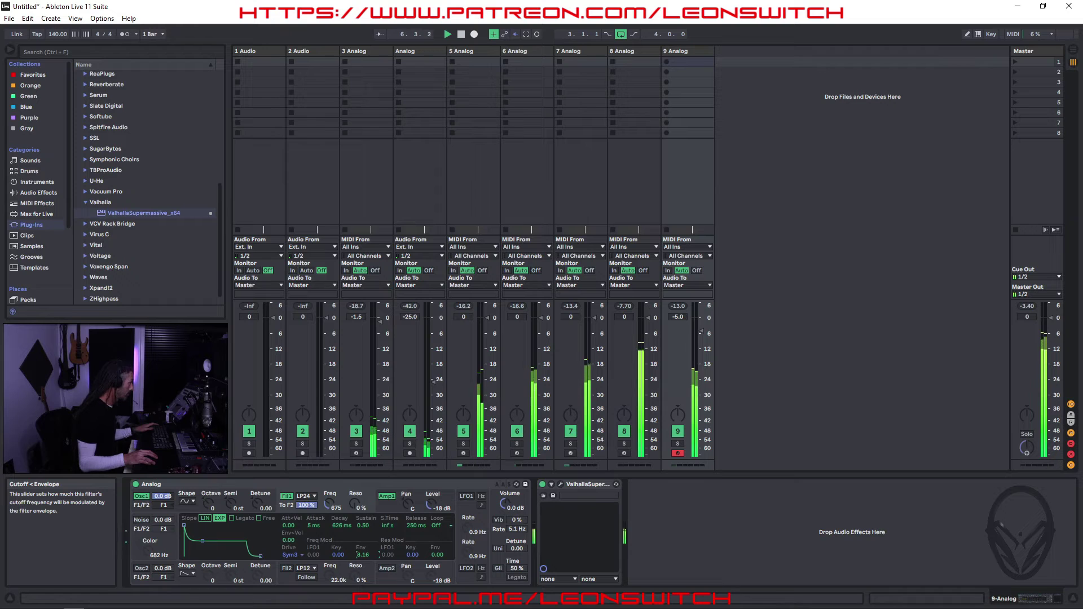
drag(362, 555, 363, 565)
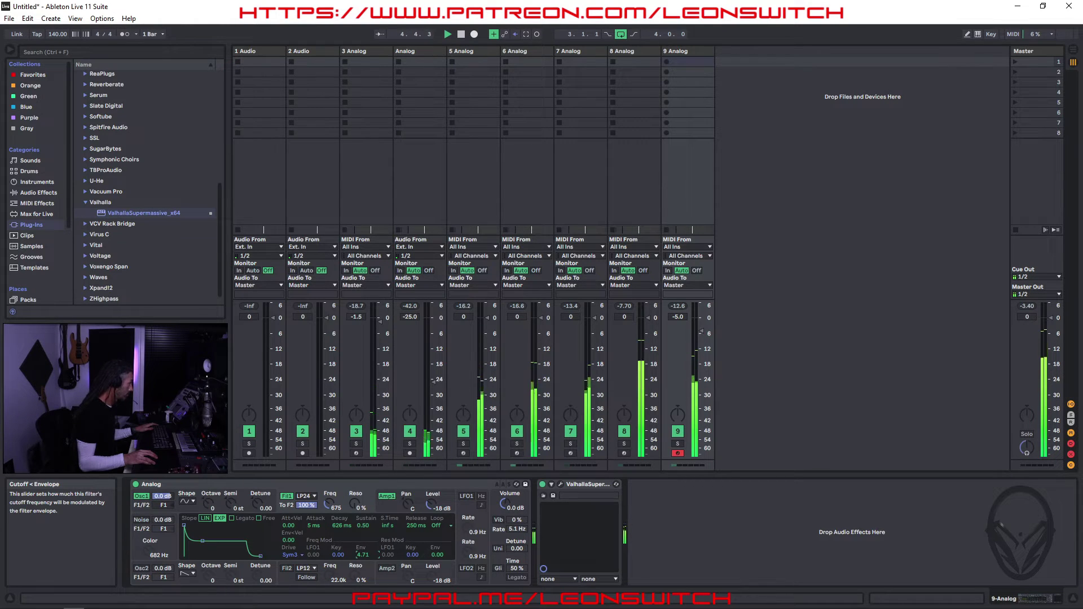
drag(363, 555, 363, 557)
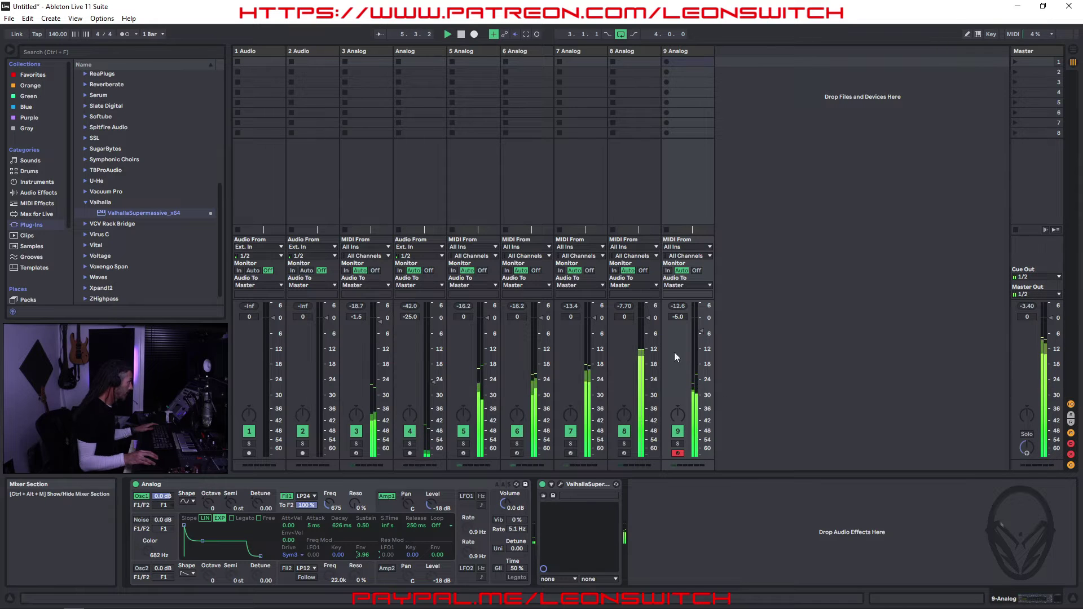
drag(701, 337, 701, 357)
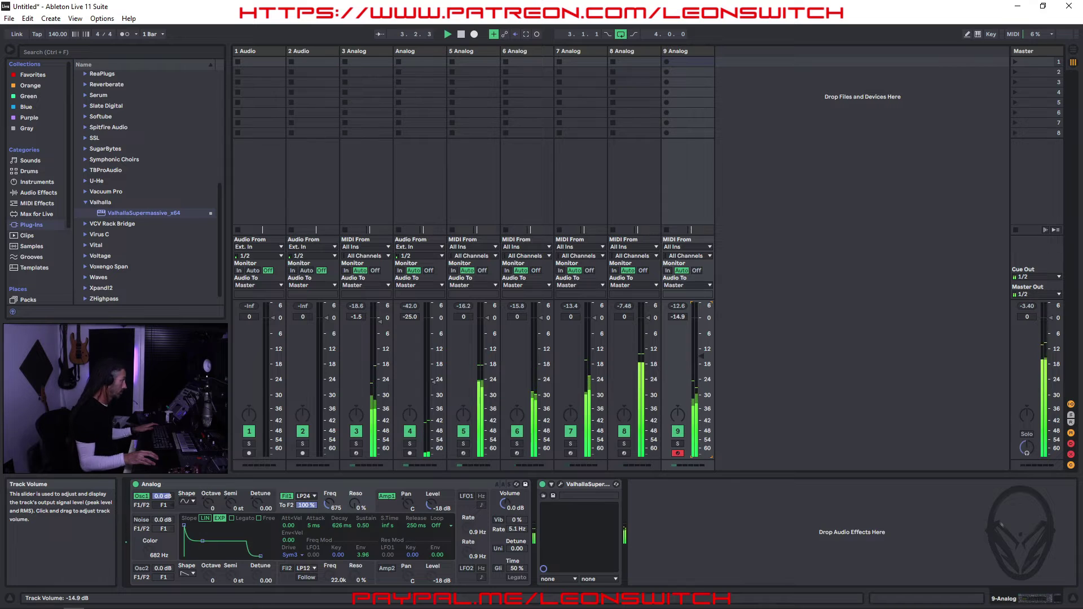
drag(702, 362, 703, 356)
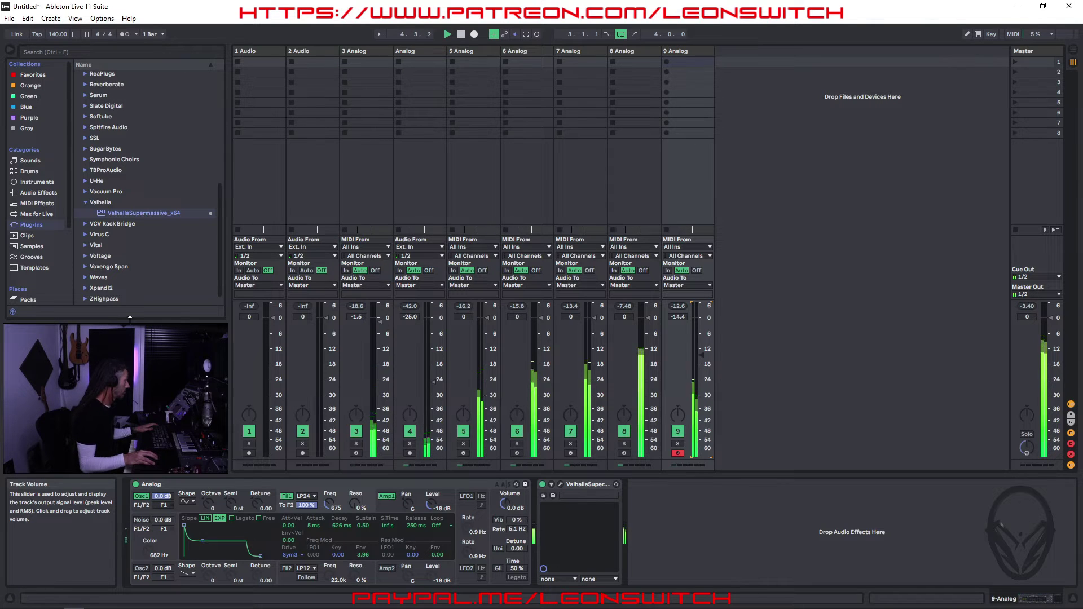
Step: Duplicate track 9's Analog and ValhallaSupermassive devices onto a new MIDI track after it
click(183, 485)
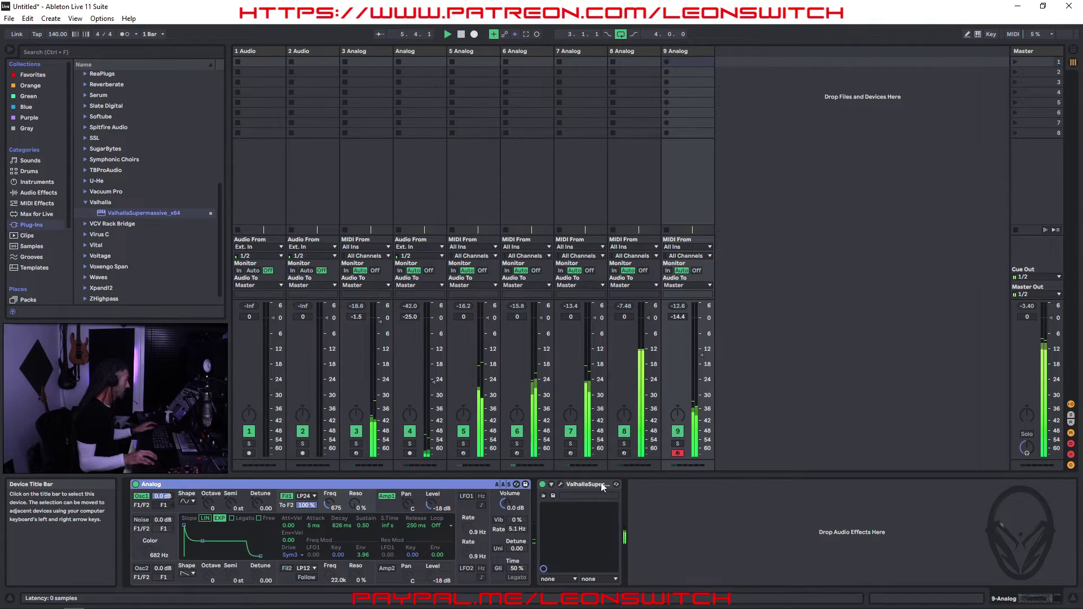
drag(208, 486, 766, 350)
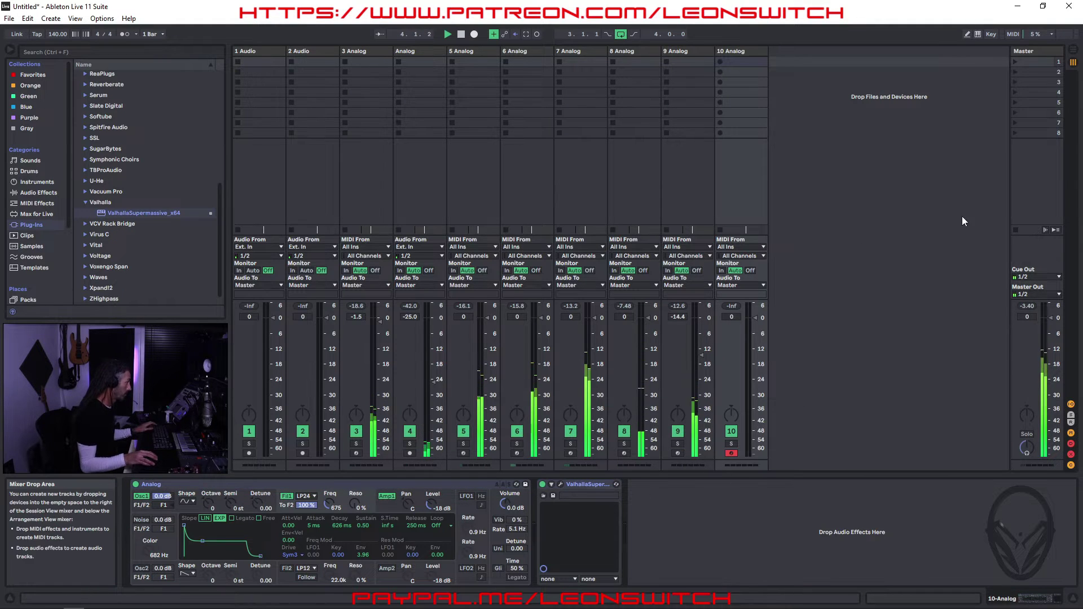
key(Tab)
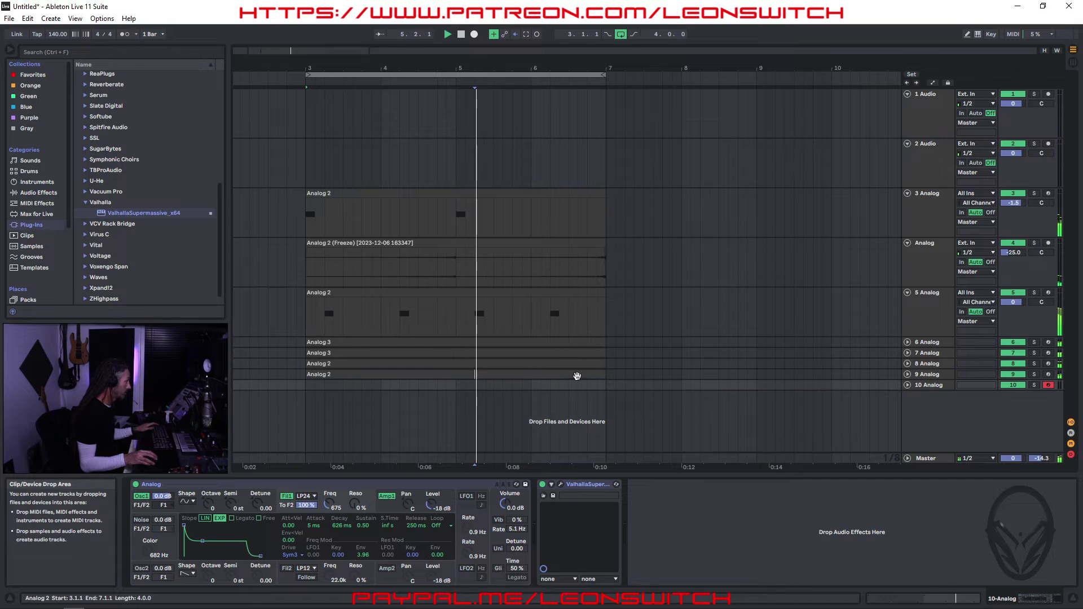
key(Tab)
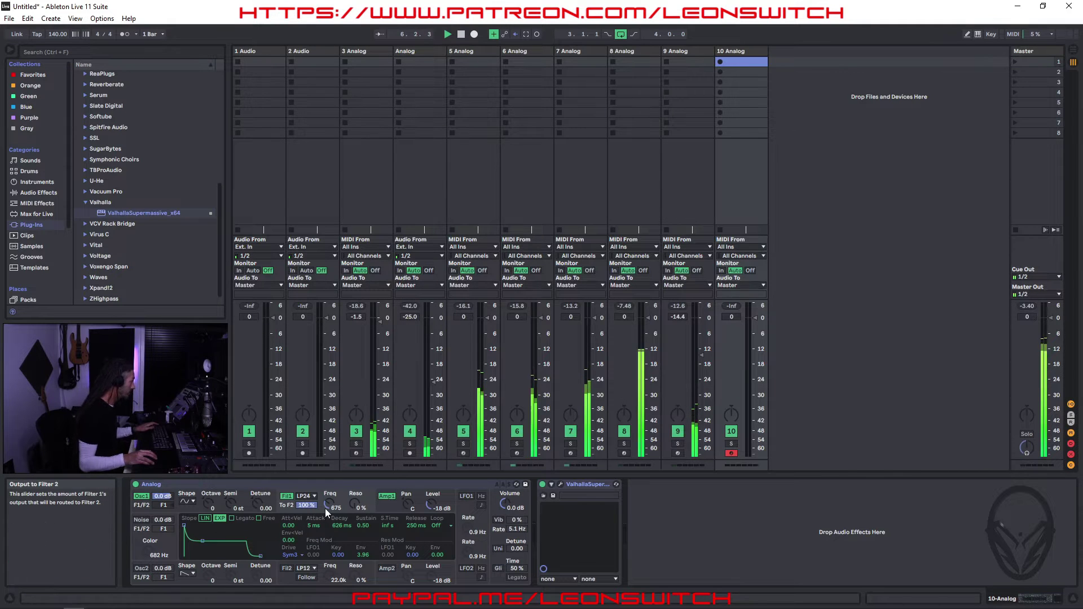
Step: Set filter 1 of track 10's Analog to a 5.56 s envelope attack, 22.0k cutoff and 0.00 envelope modulation of the cutoff
drag(315, 526, 315, 417)
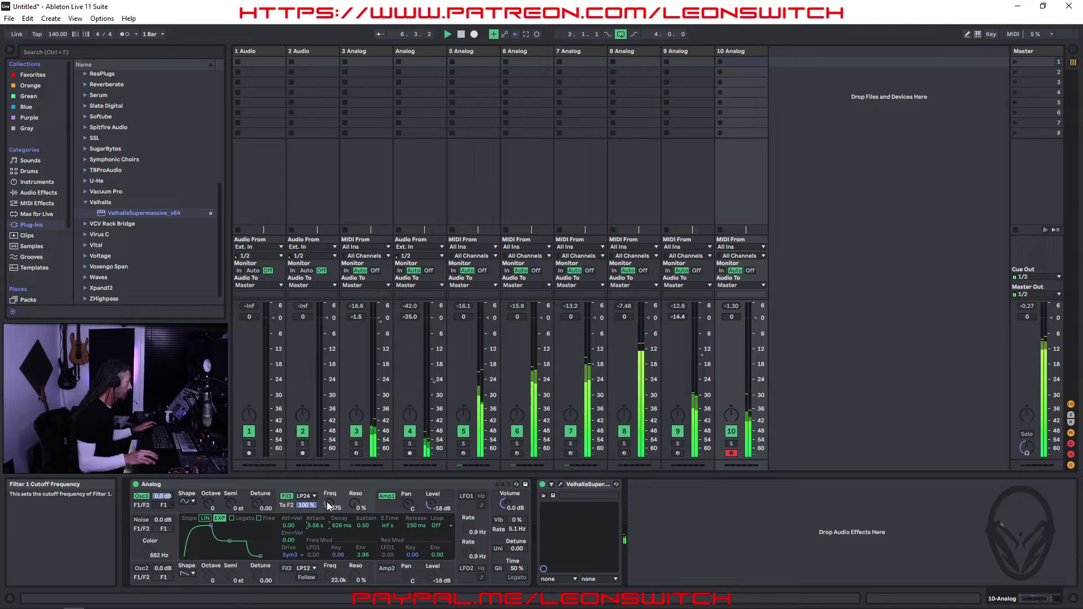
drag(327, 502, 328, 500)
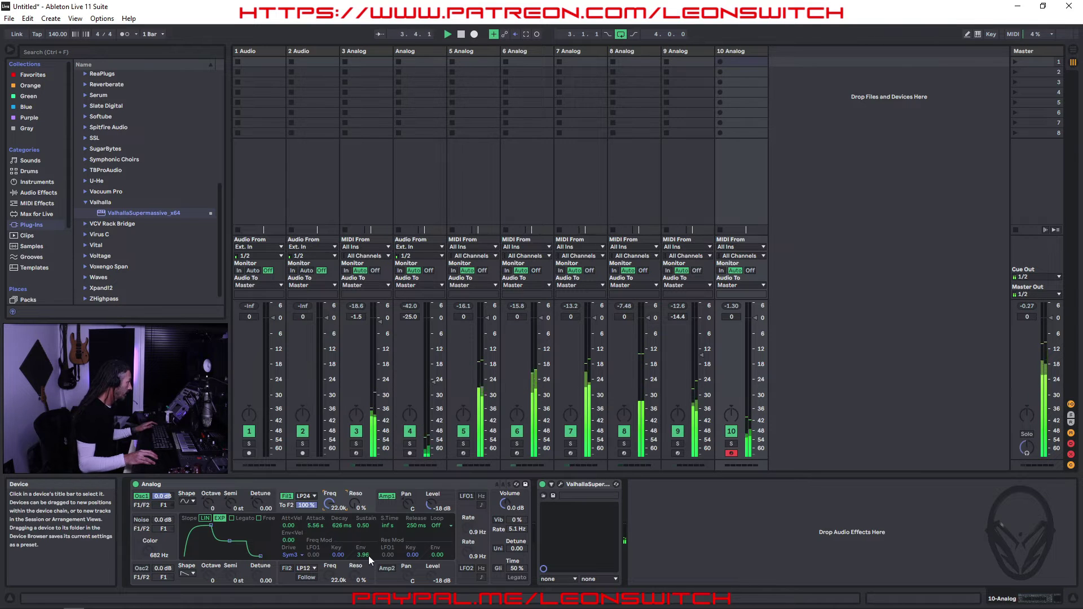
drag(363, 555, 363, 572)
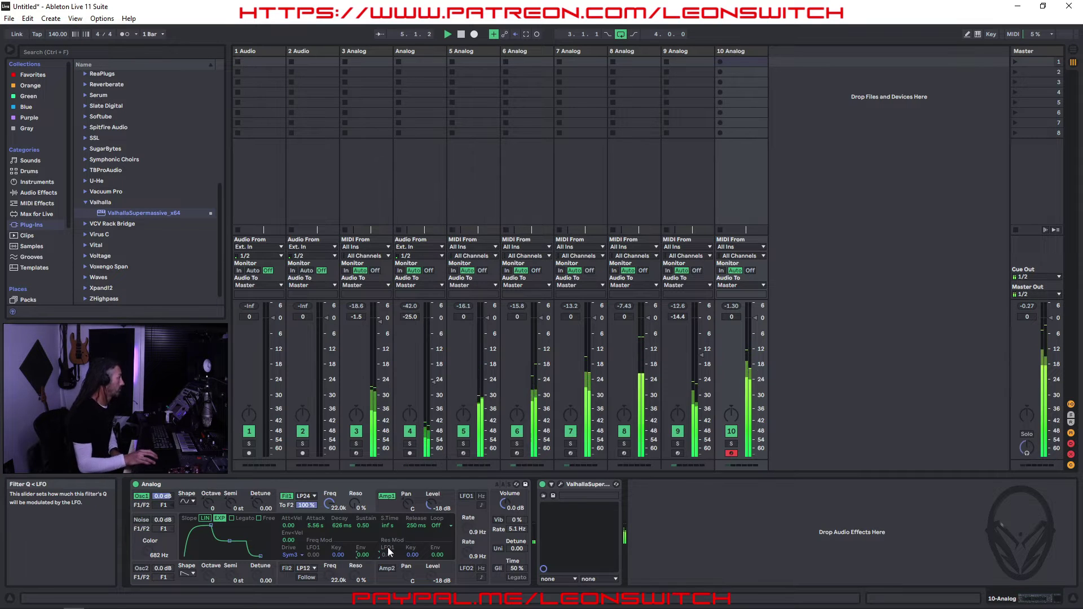
Step: Set track 10's Analog output to -1.4 dB and the mixer volumes to -5.6 dB for track 8 and -16.6 dB for track 10
drag(504, 503, 504, 510)
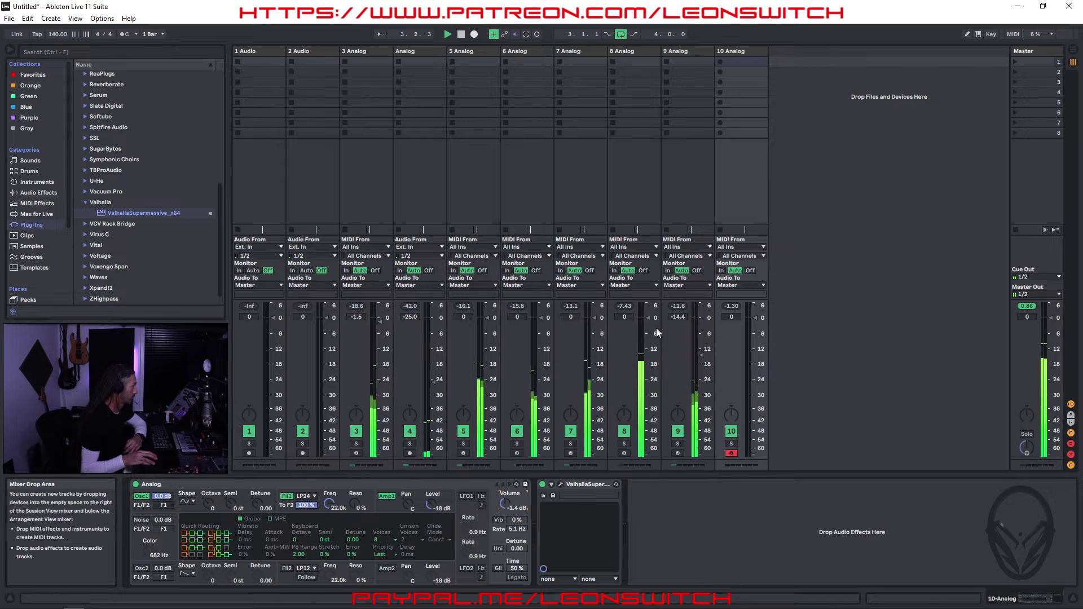
drag(648, 324, 648, 338)
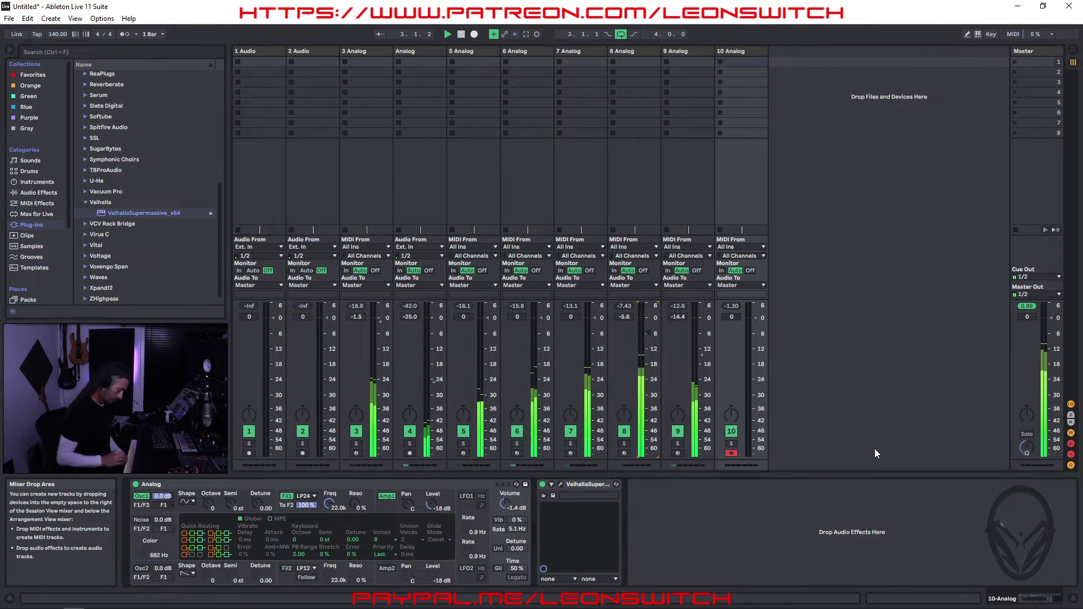
drag(744, 337, 756, 365)
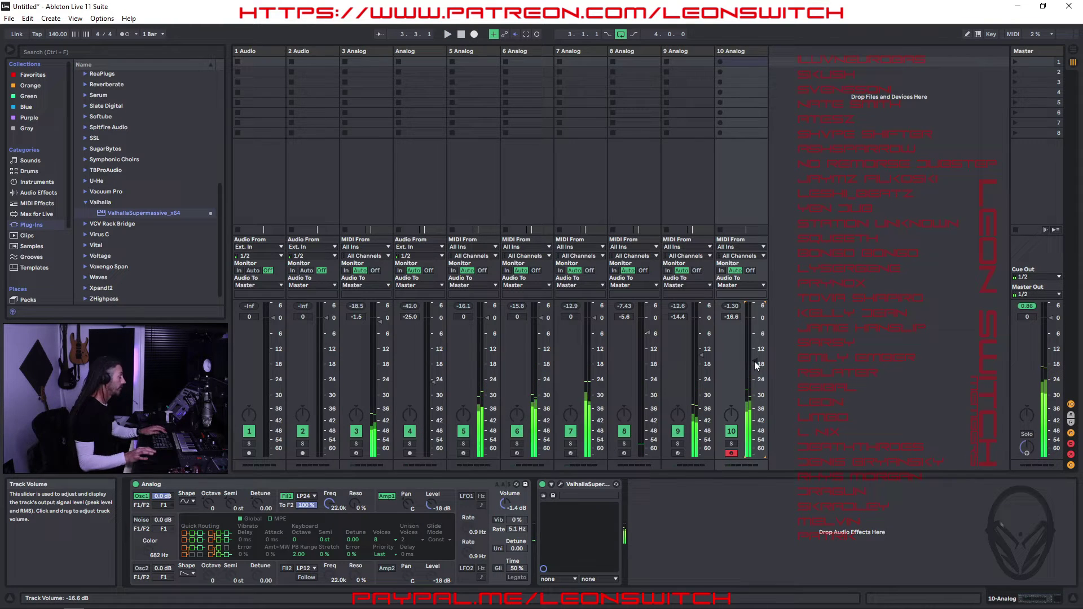
Step: Record a four-bar MIDI part on track 10 over bars 3 to 7 in Arrangement View
key(Tab)
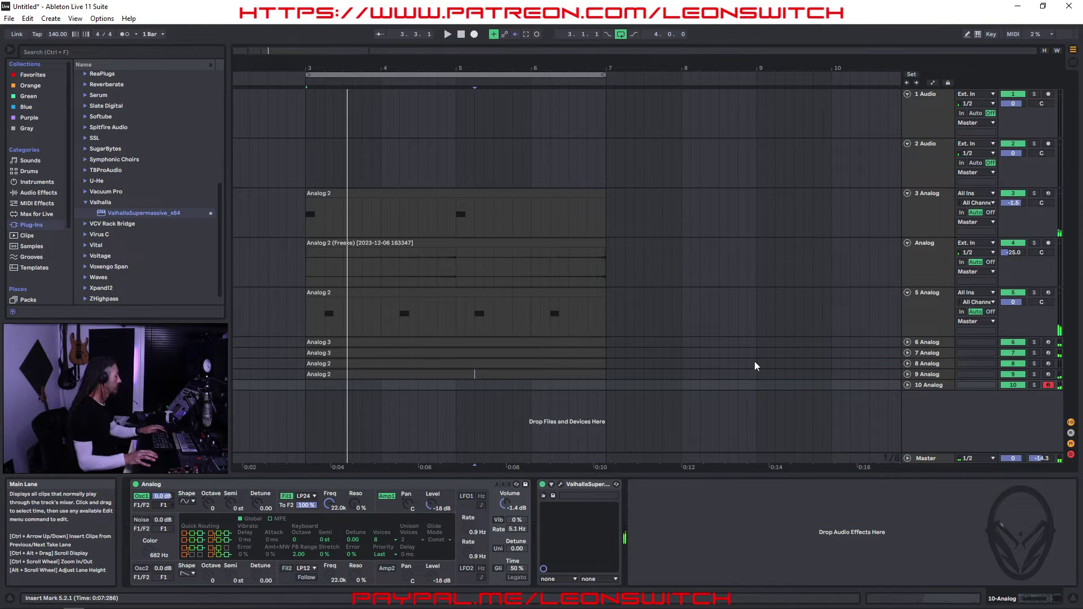
key(F9)
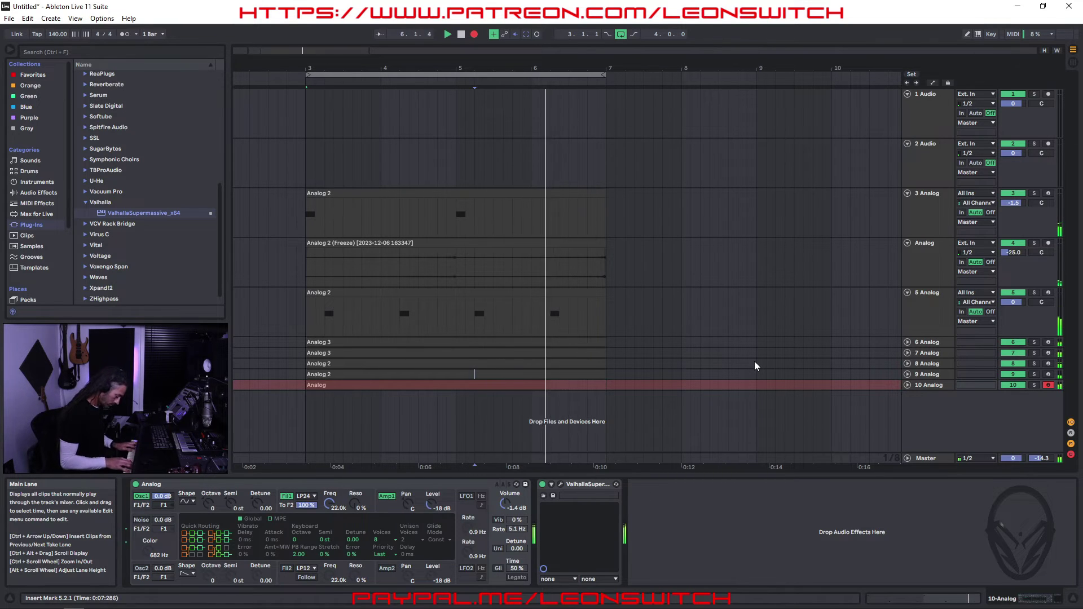
key(F9)
Step: Quantize the notes of track 10's new clip to a 1/8 grid
click(586, 382)
double_click(580, 387)
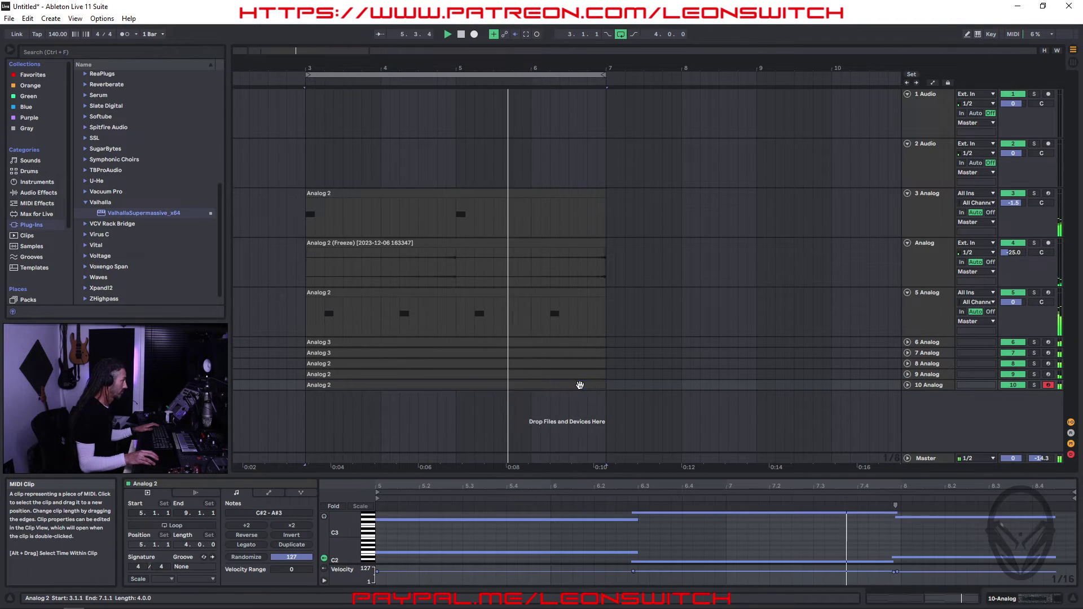
right_click(714, 533)
click(756, 483)
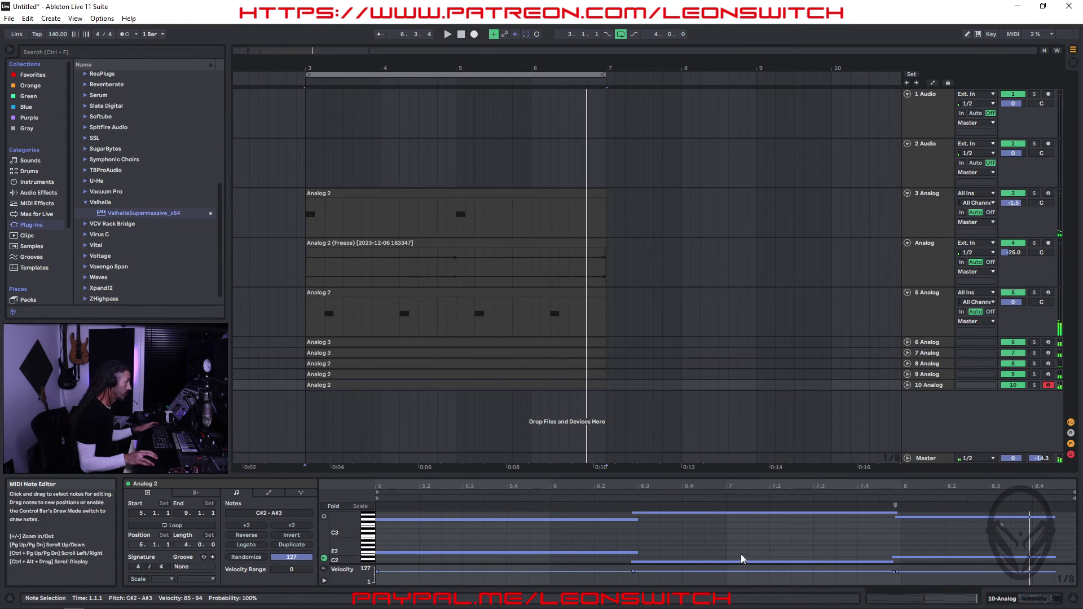
right_click(743, 557)
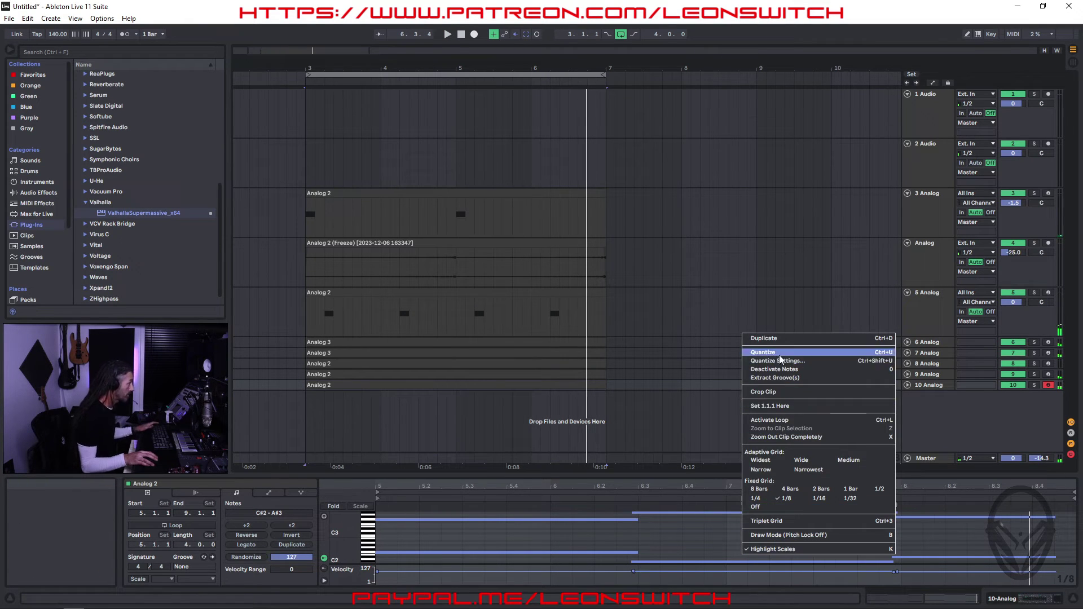
click(773, 369)
click(773, 553)
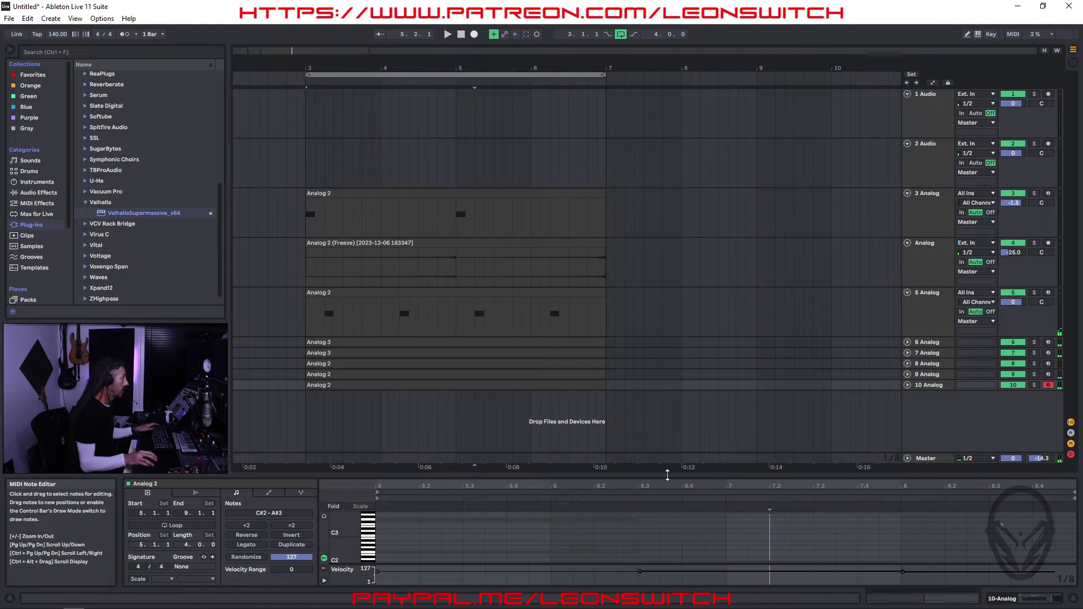
Step: Duplicate the clips of tracks 3 to 10 over bars 3 to 7 twice, extending the arrangement to bar 15
drag(484, 68, 484, 85)
click(455, 189)
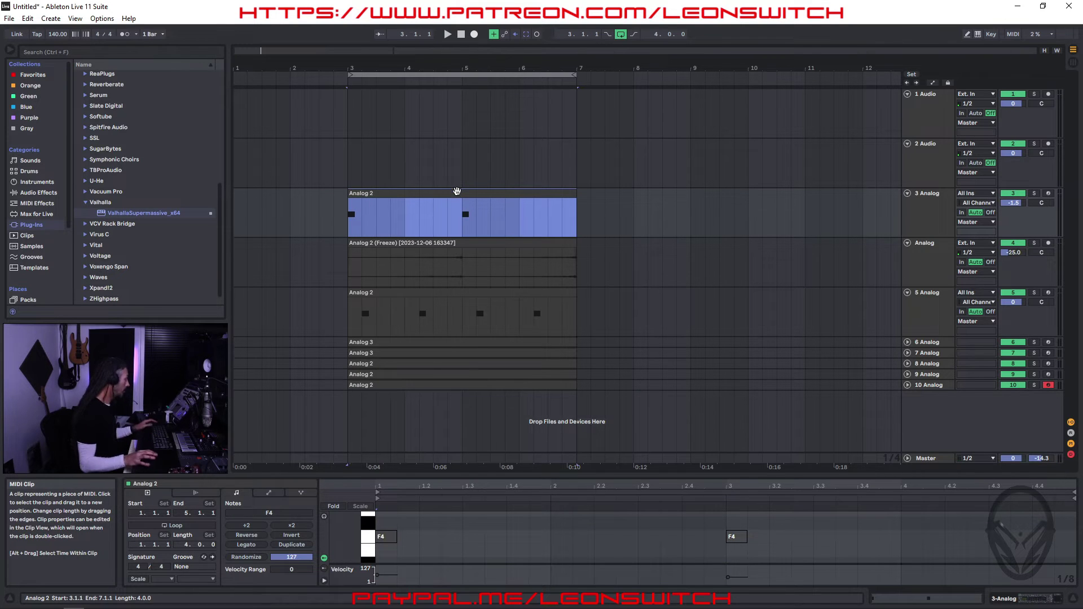
shift+click(531, 386)
key(ctrl+d)
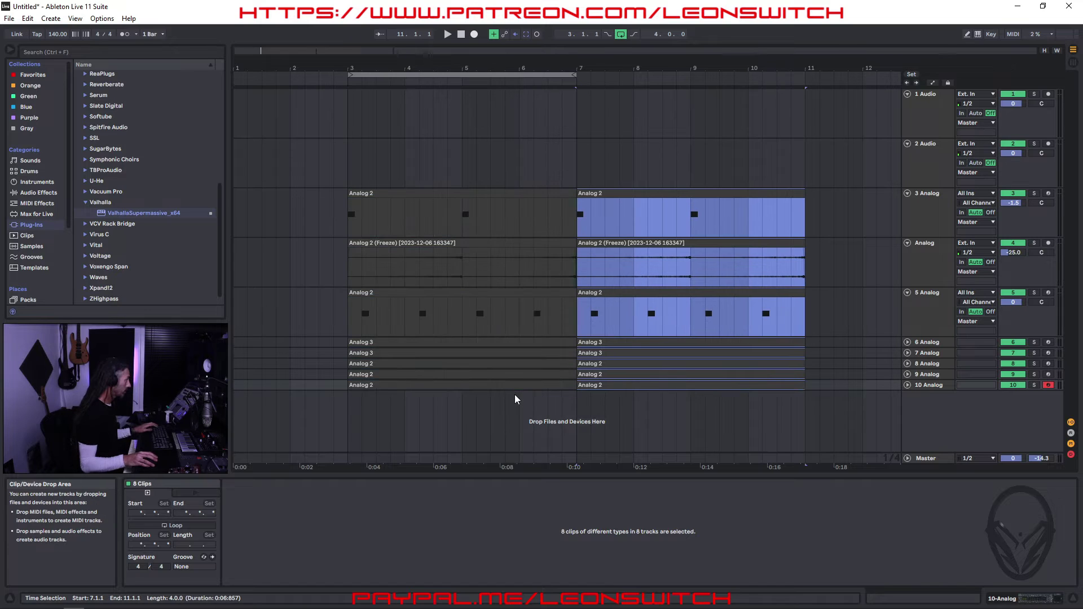
key(ctrl+d)
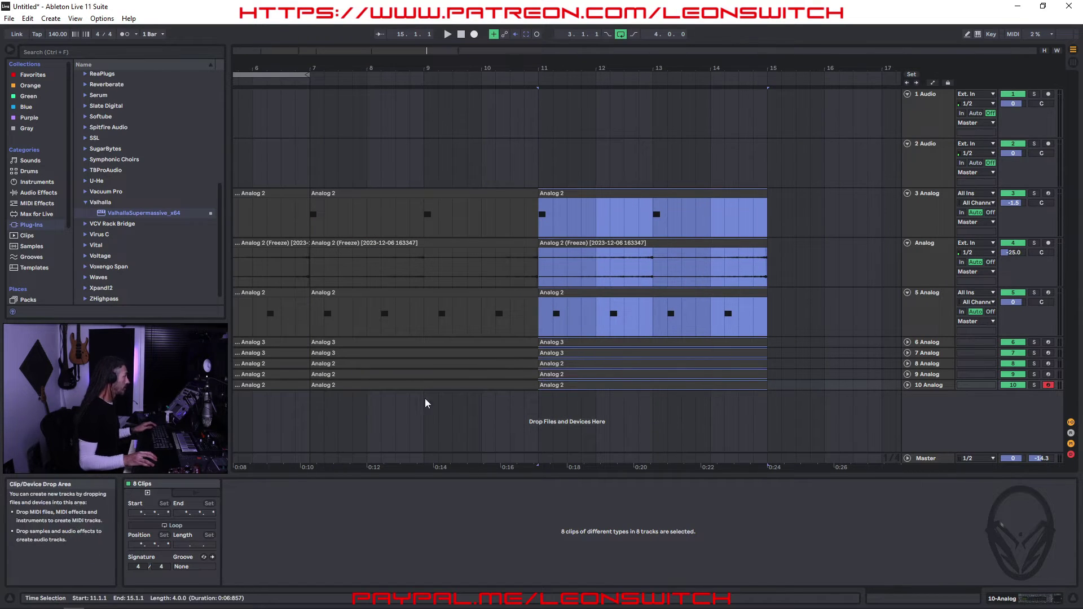
Step: Delete track 10's first clip over bars 3 to 7
scroll(425, 398, left, 4)
click(405, 192)
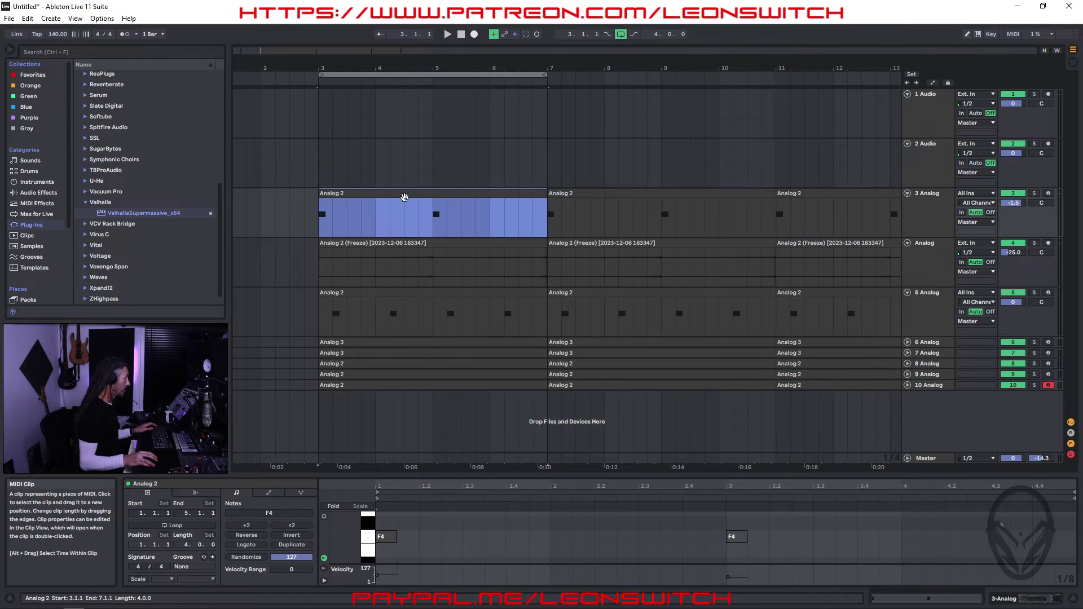
click(380, 386)
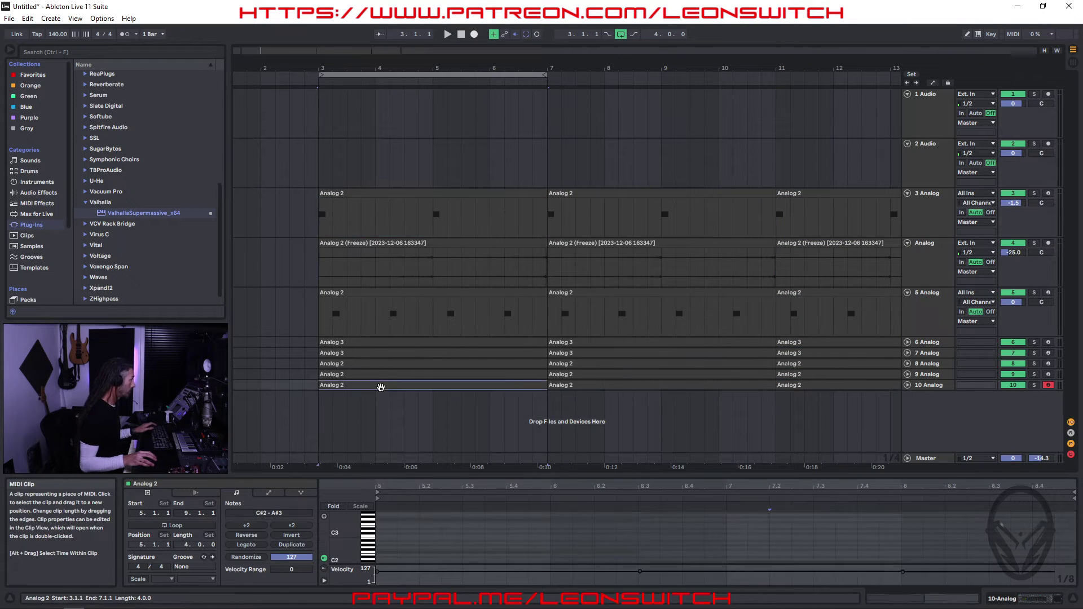
Step: Audition tracks 9 and 8 in solo from bar 3 and delete track 8's clip over bars 3 to 7
click(419, 374)
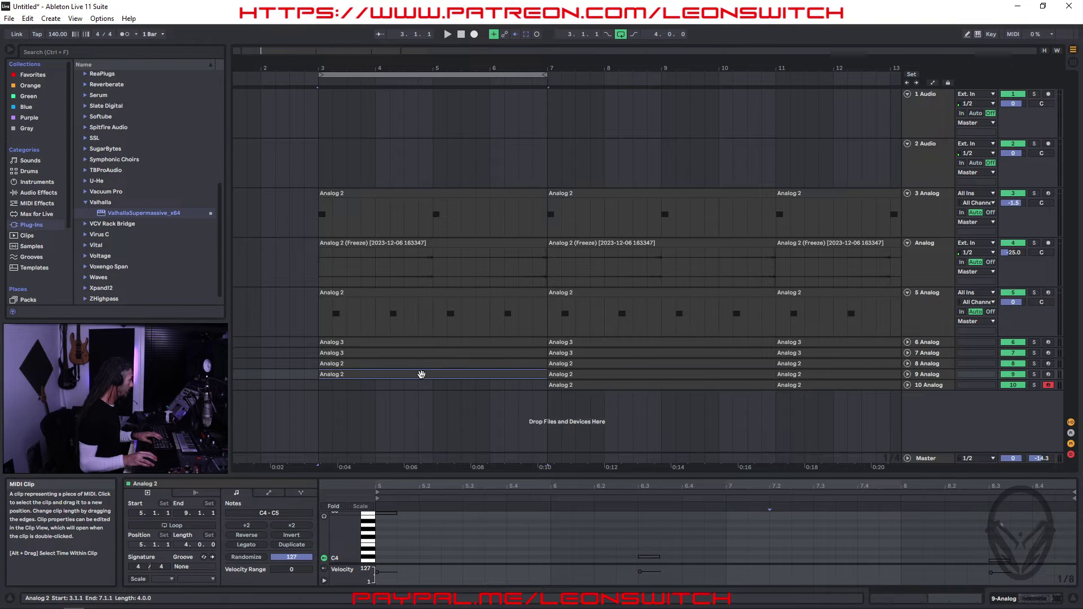
click(1035, 375)
key(space)
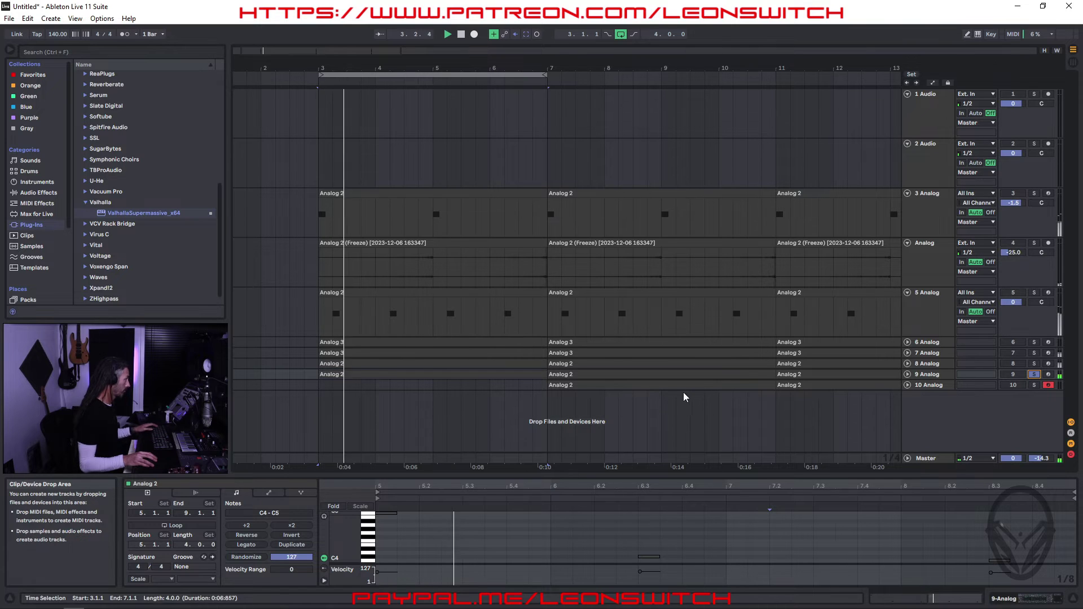
click(1035, 364)
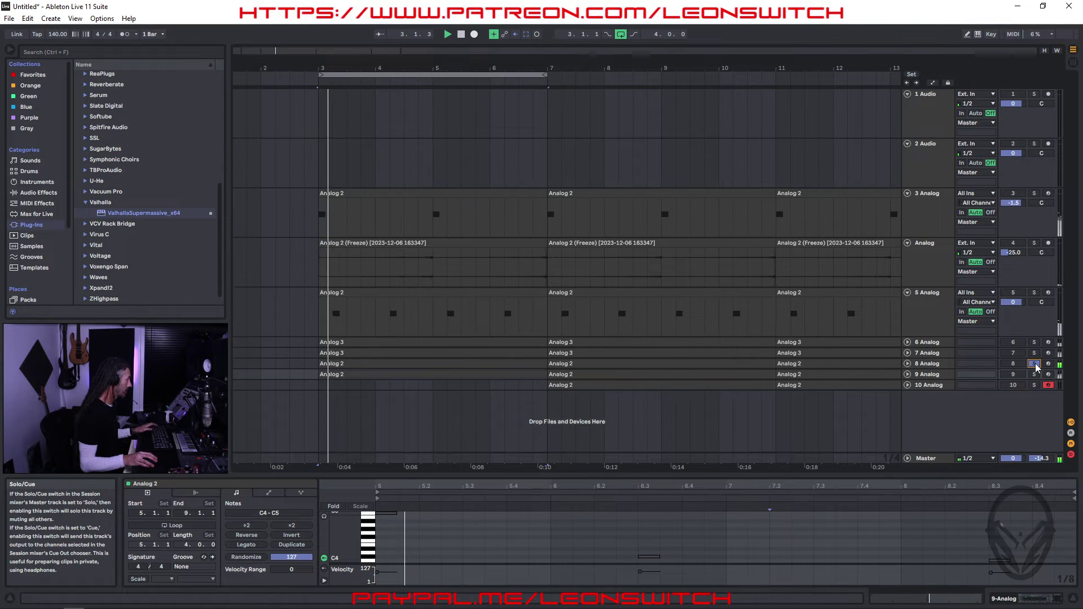
click(534, 364)
key(Delete)
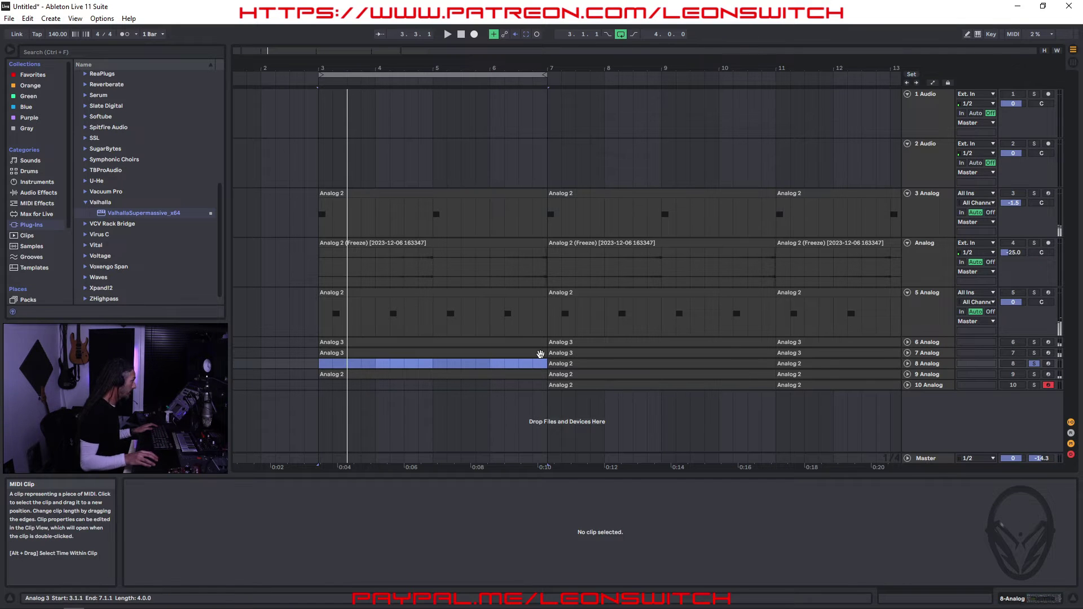
Step: Audition tracks 7 and 6 over bars 3 to 7, first soloed individually and finally soloed together
click(541, 353)
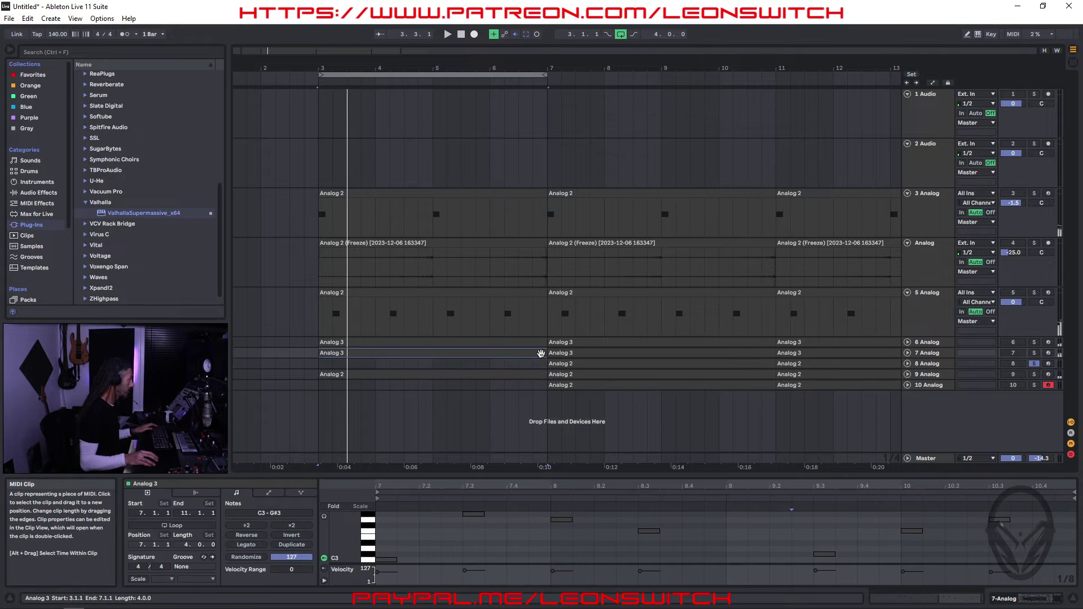
click(1034, 353)
key(space)
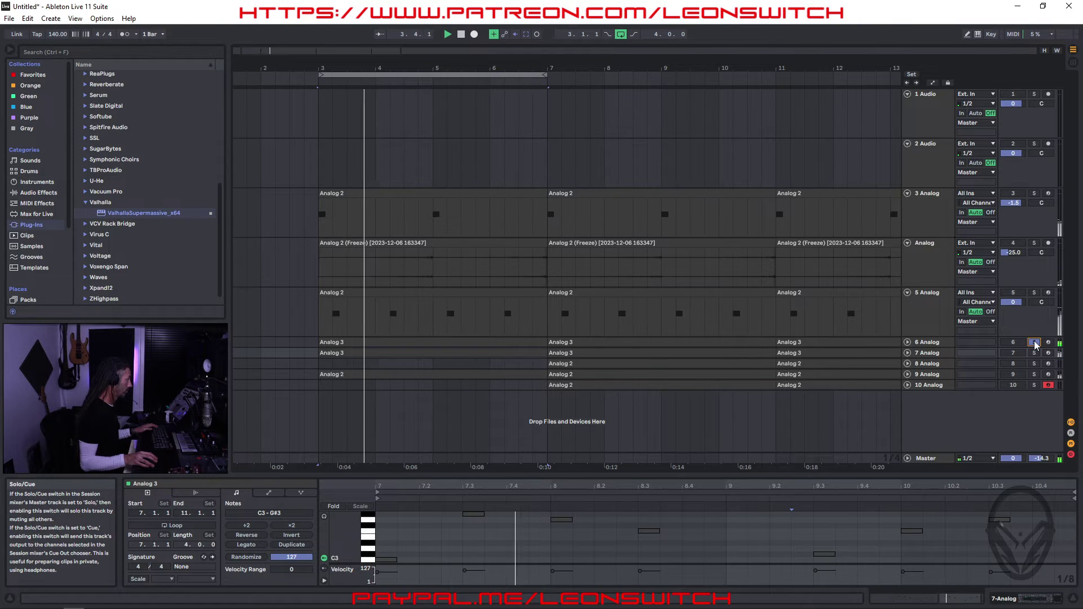
click(490, 343)
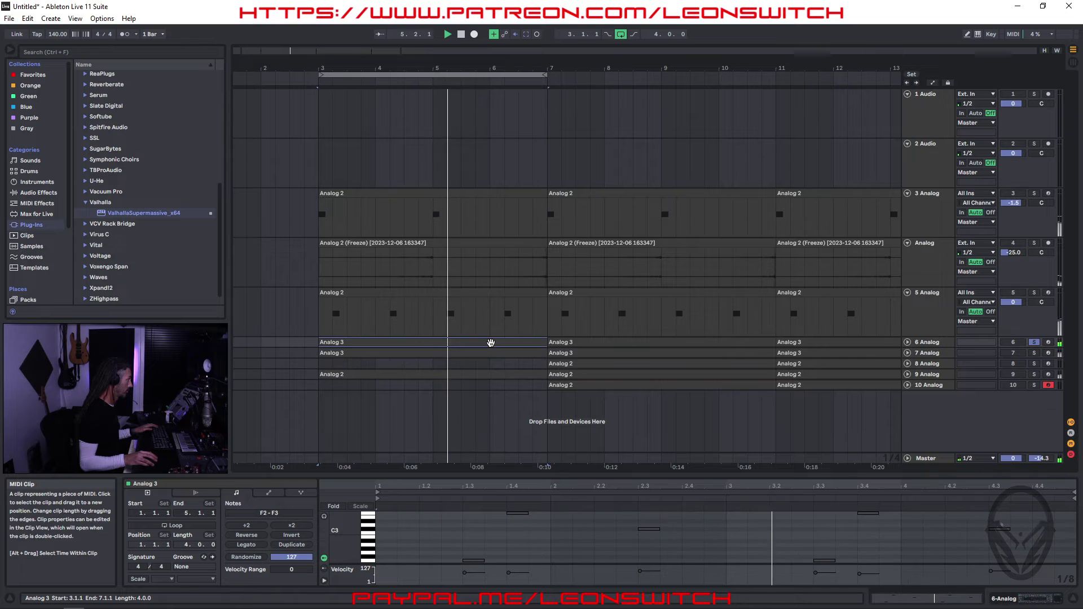
click(1034, 354)
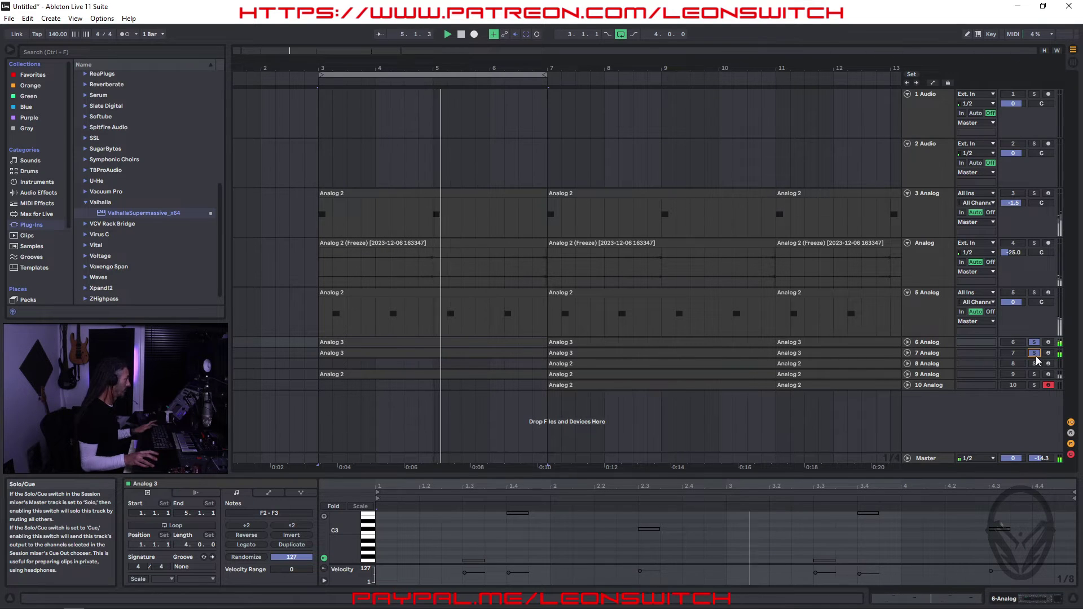
Step: Add tracks 4, 3 and 5 to the solo group and listen to the bar 3 to 7 loop
click(1034, 242)
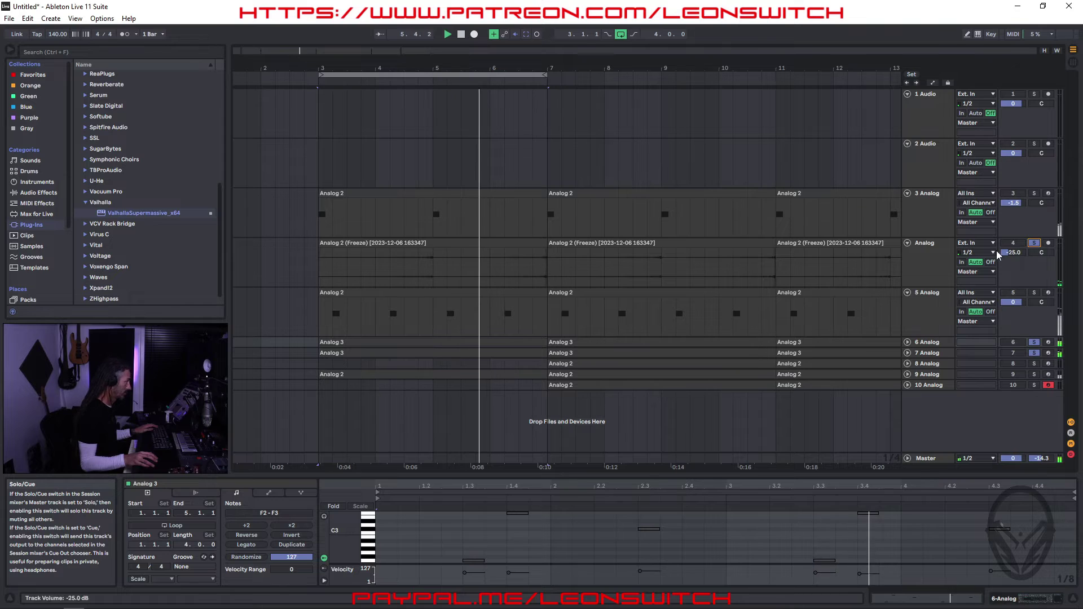
click(925, 245)
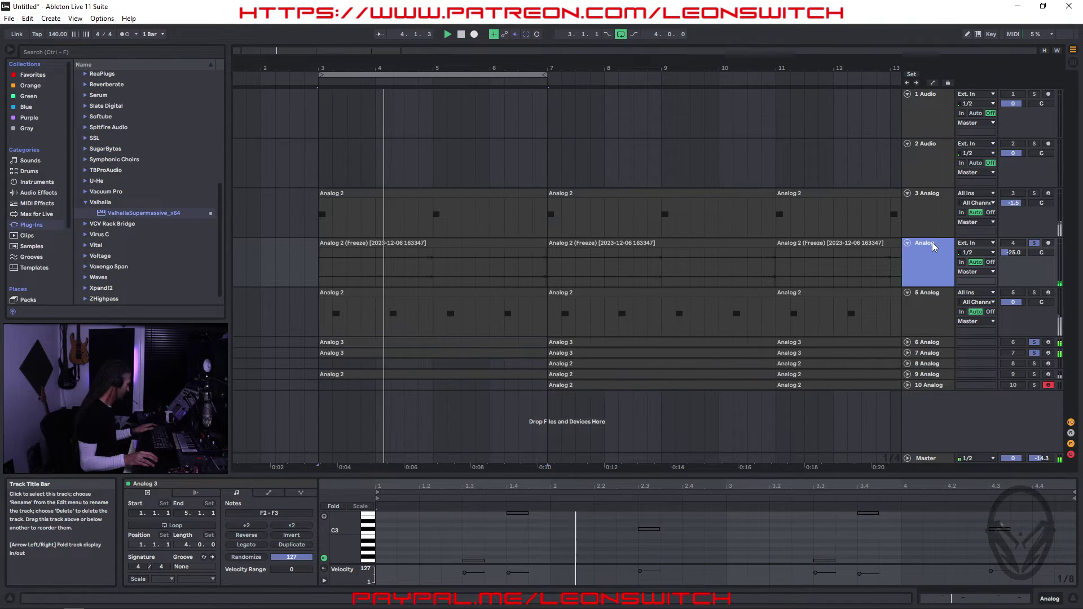
click(1035, 193)
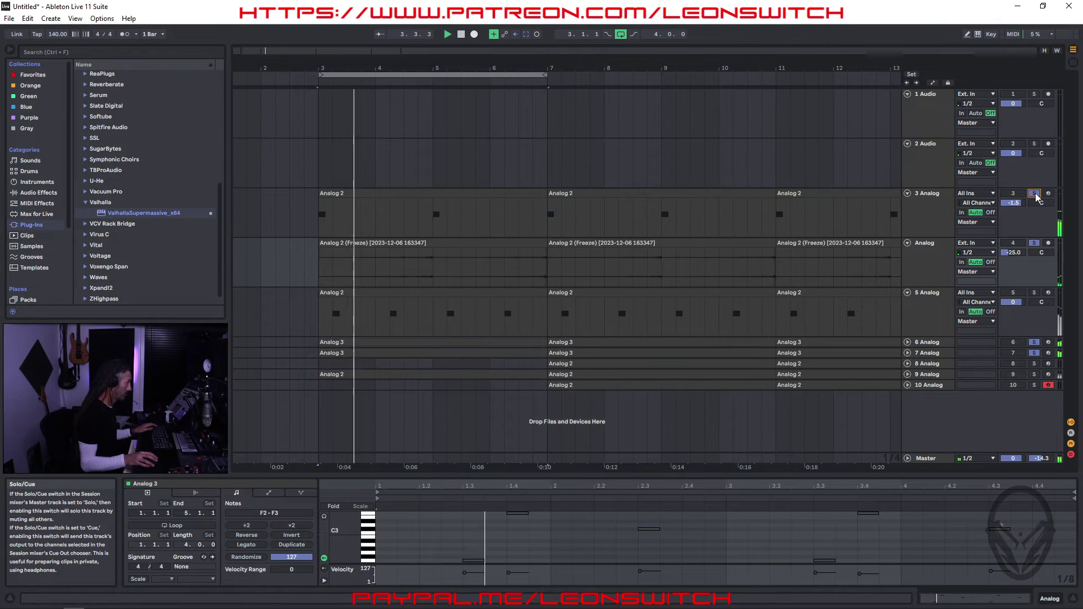
click(427, 73)
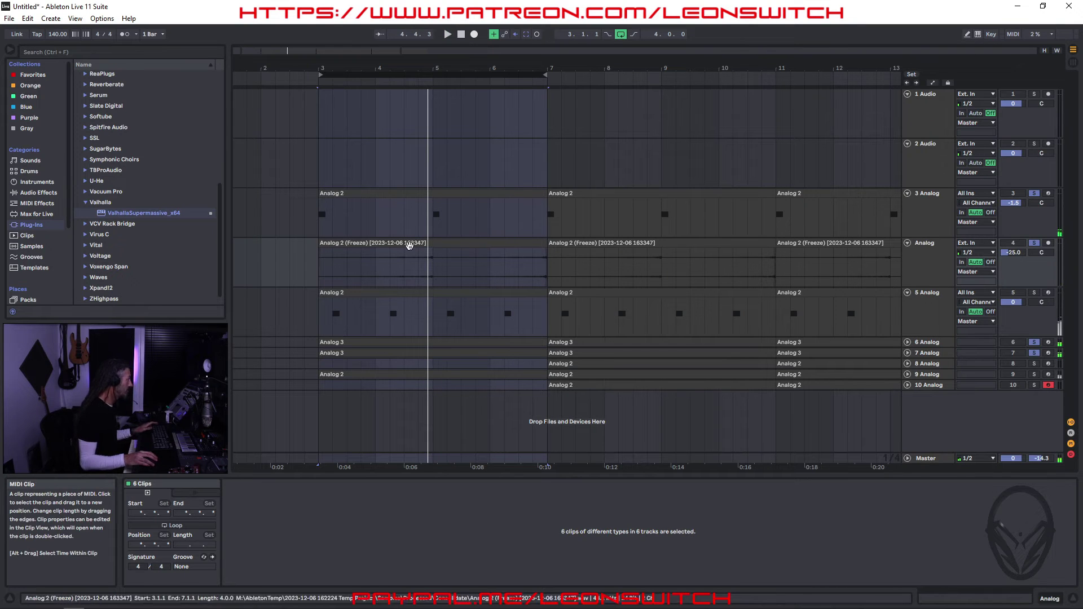
click(1035, 293)
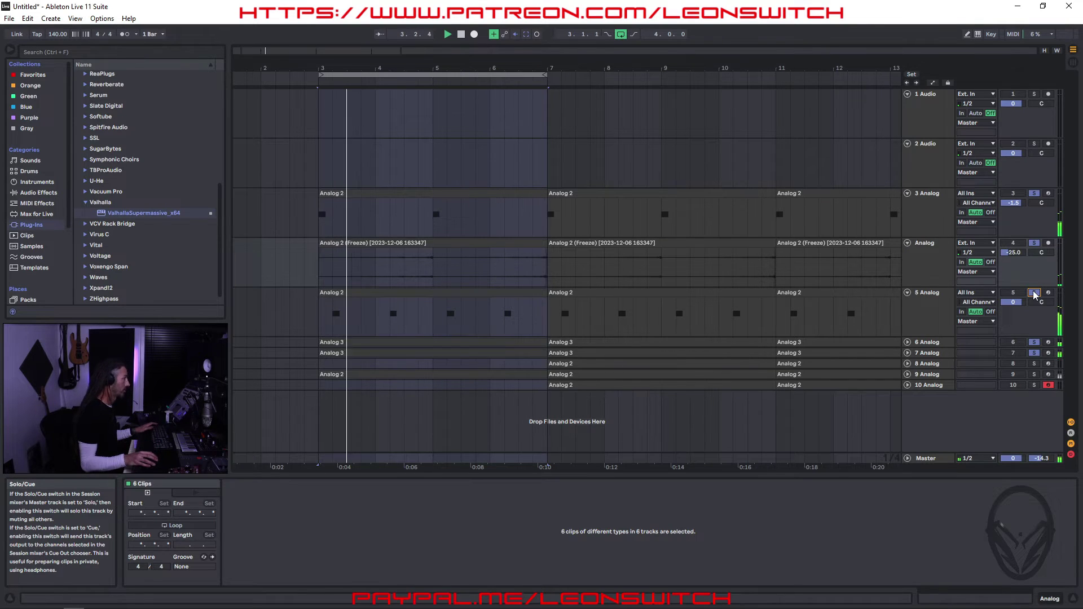
Step: Compare tracks 10 and 9 in solo against tracks 3 to 5, with tracks 6 and 7 unsoloed
click(1035, 352)
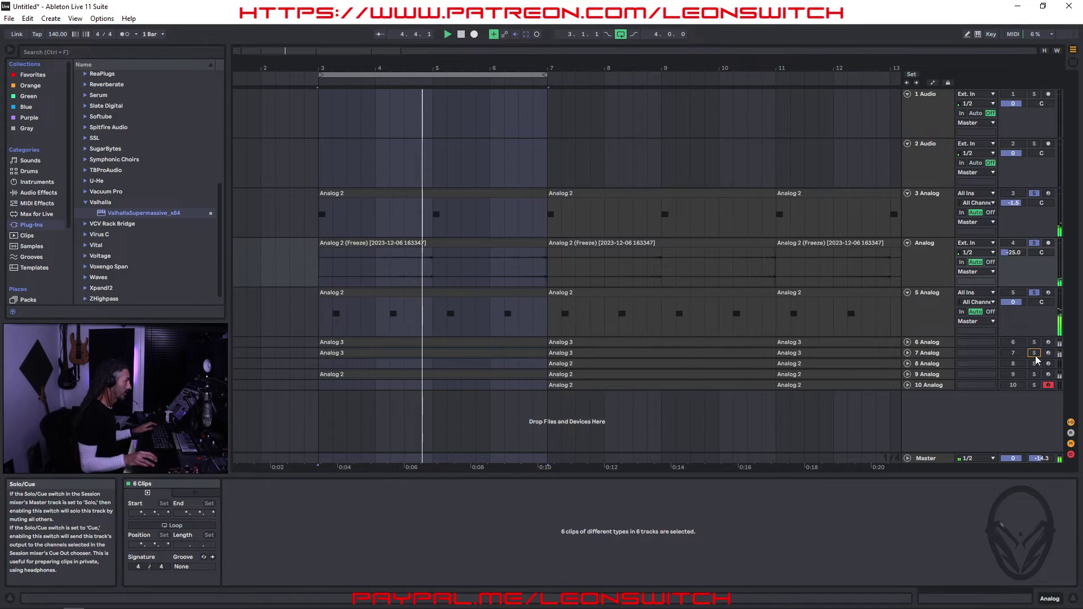
click(1034, 385)
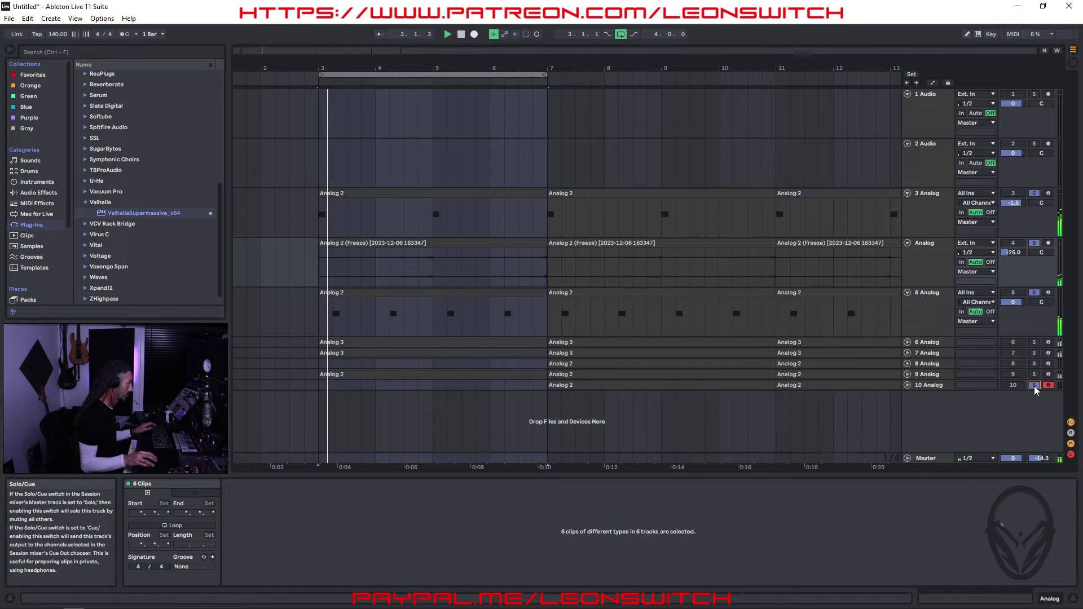
click(1034, 386)
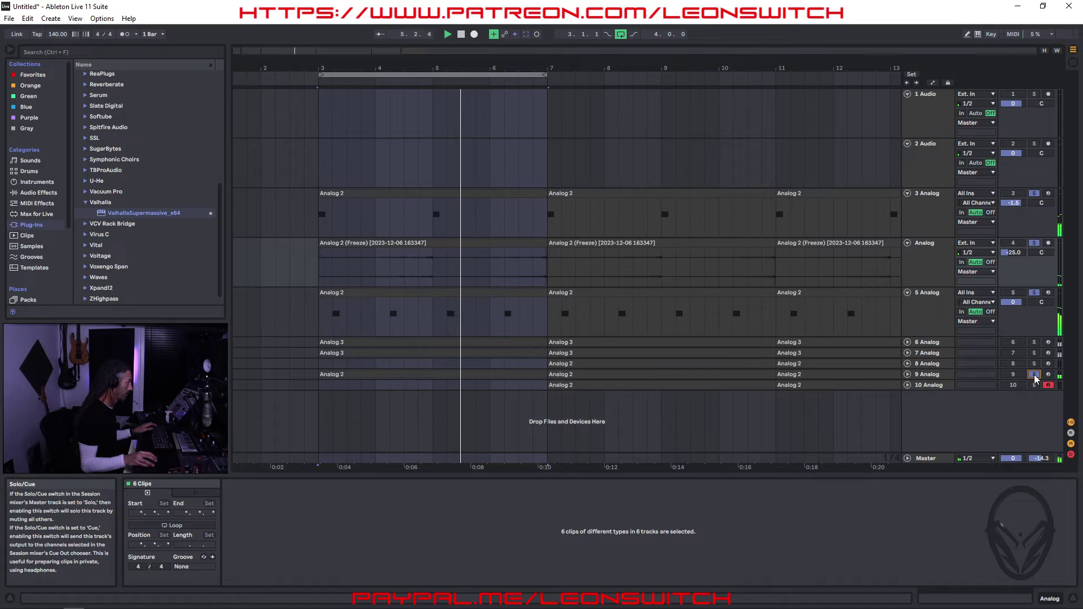
click(672, 384)
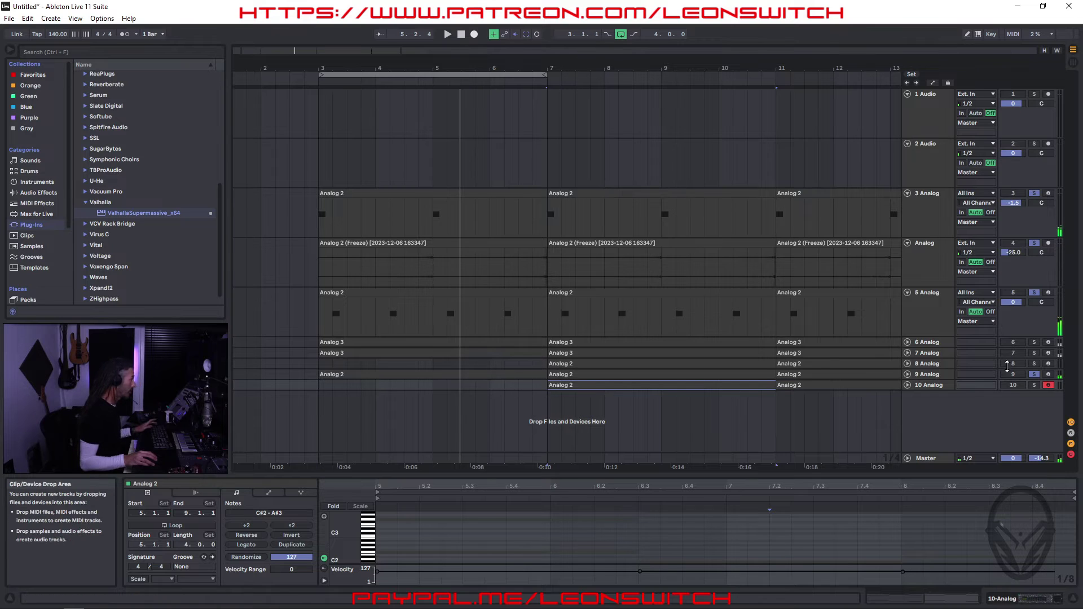
Step: Delete the clips of tracks 6 and 7 over bars 3 to 7 and clear all track solos
click(519, 356)
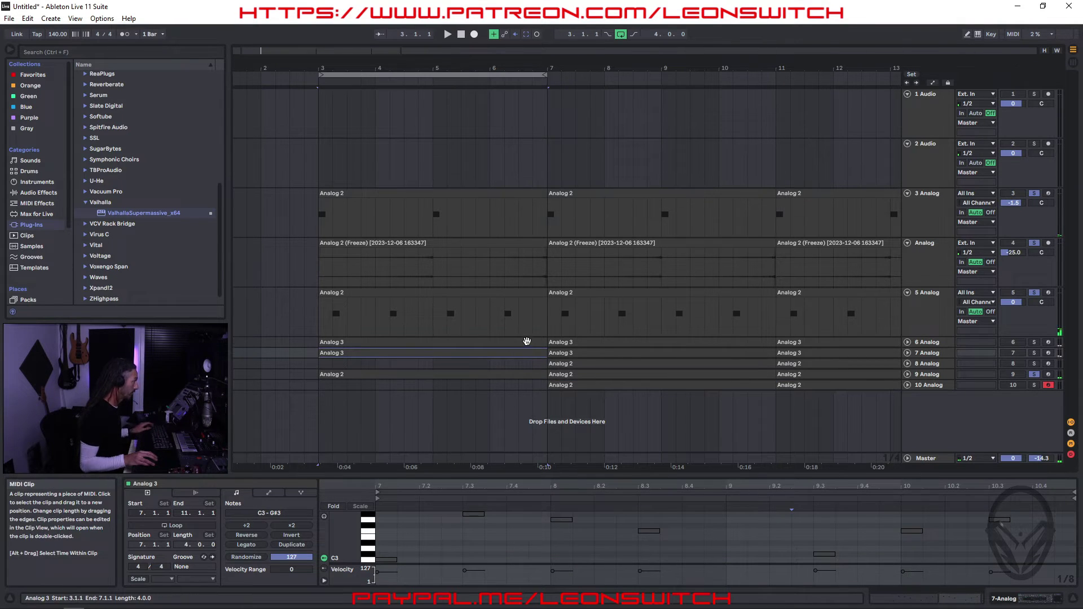
shift+click(526, 344)
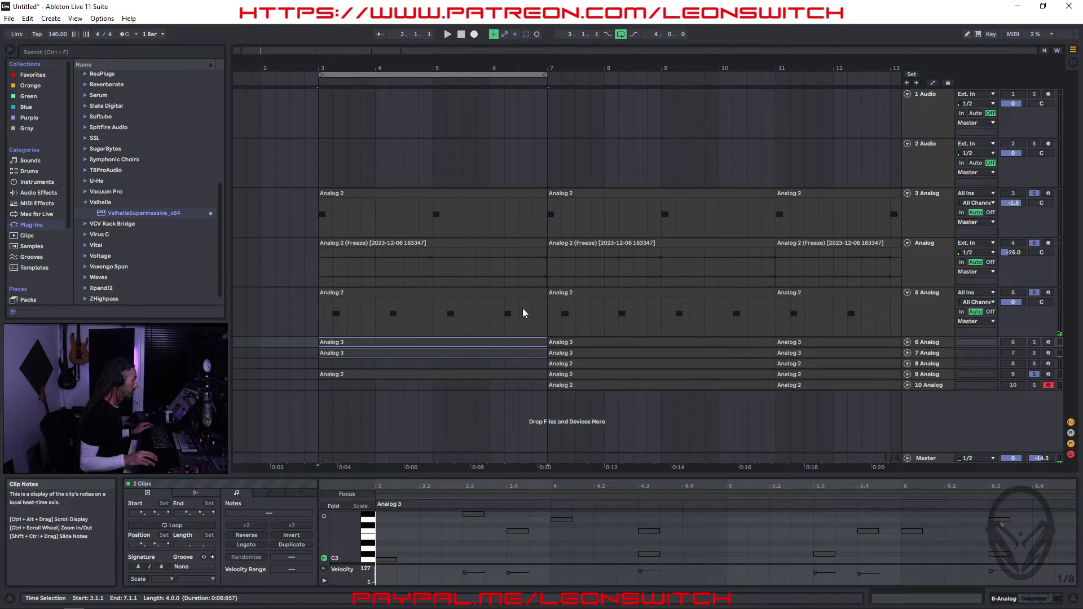
click(527, 340)
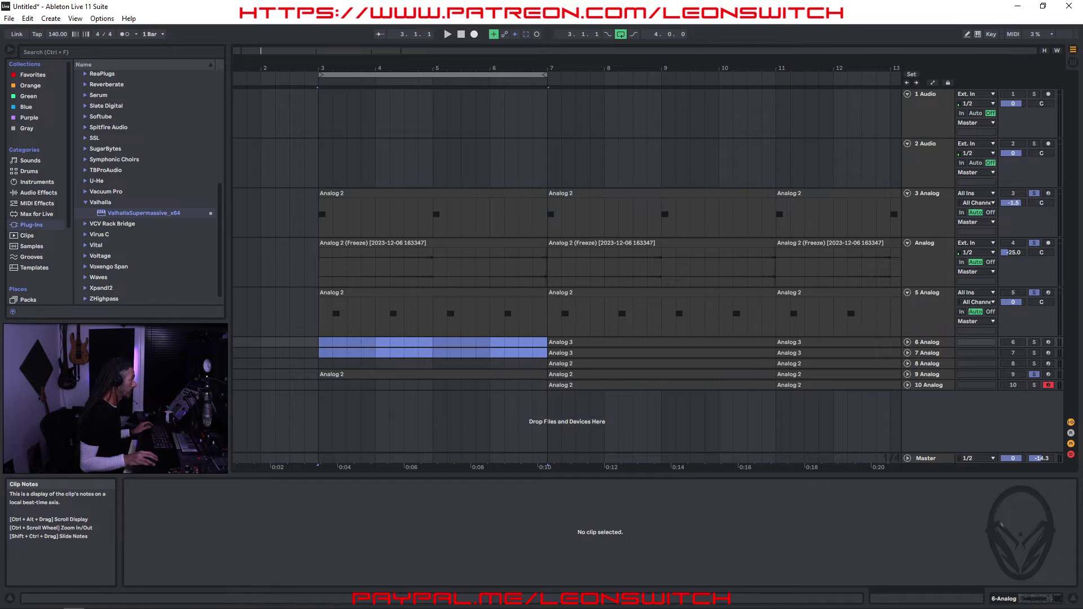
click(1035, 375)
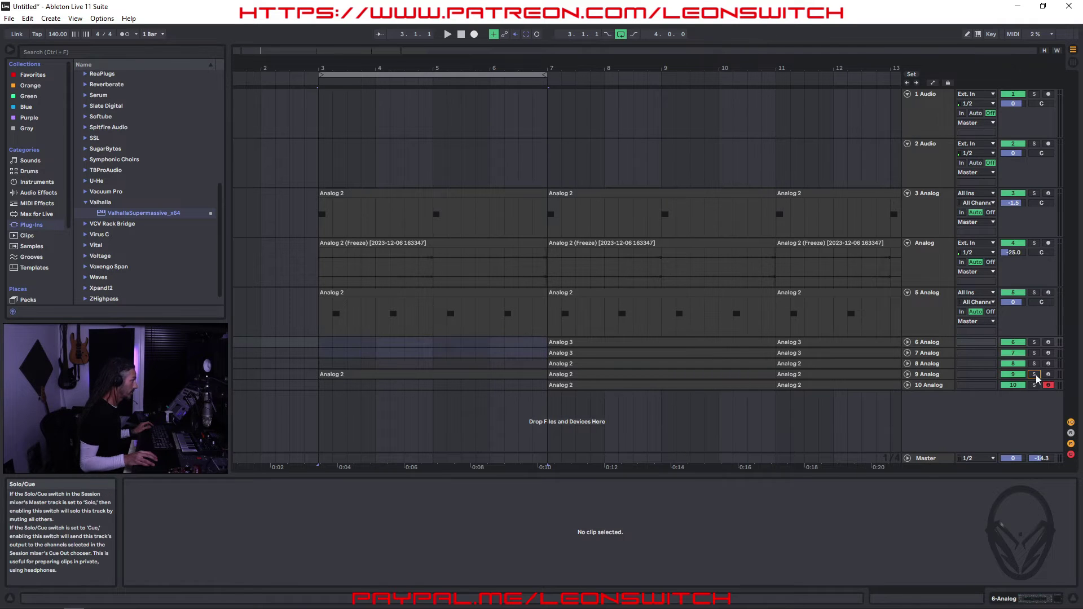
Step: Delete the clips of tracks 6, 7, 8 and 10 over bars 7 to 11
click(565, 343)
shift+click(578, 355)
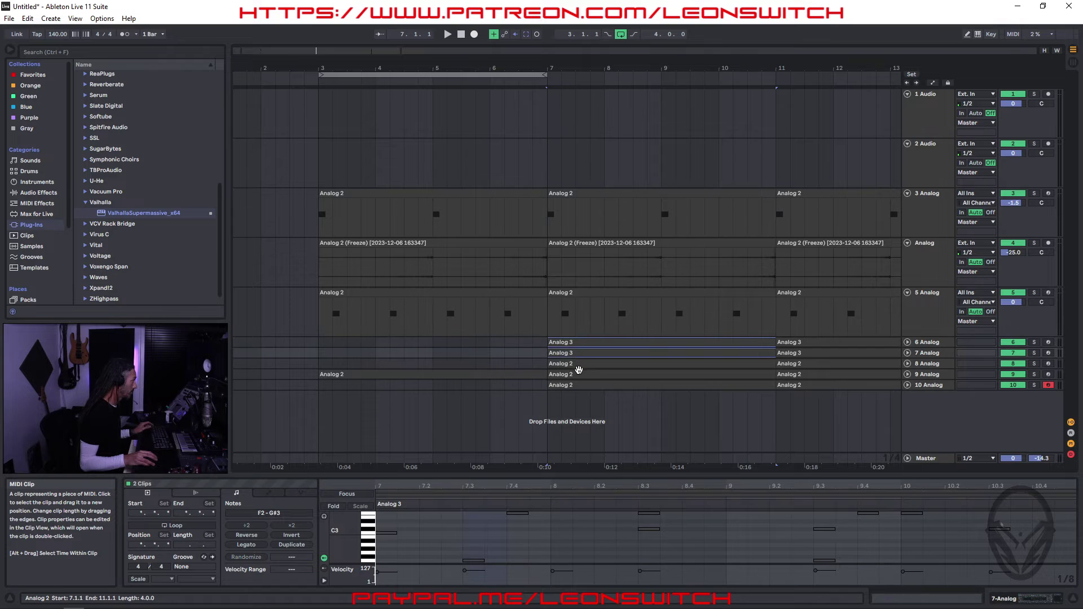
shift+click(578, 369)
shift+click(587, 364)
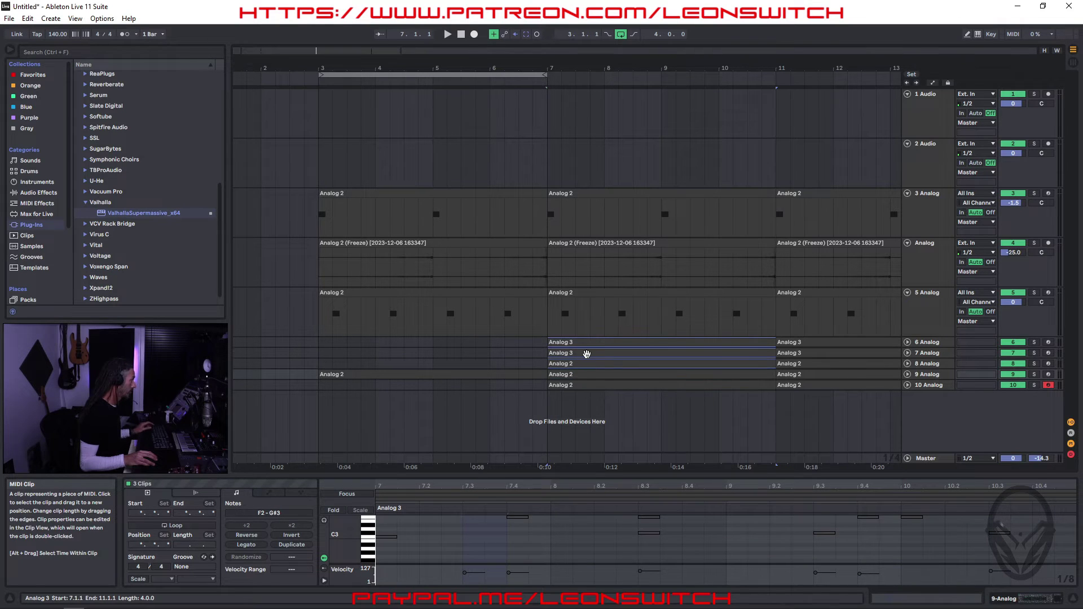
key(Delete)
click(650, 386)
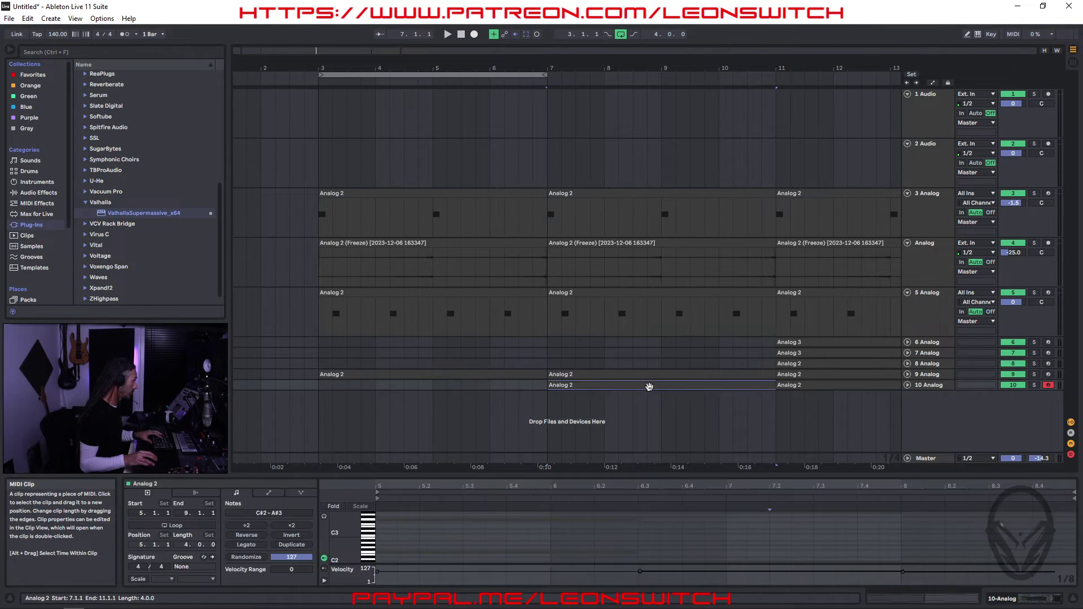
key(Delete)
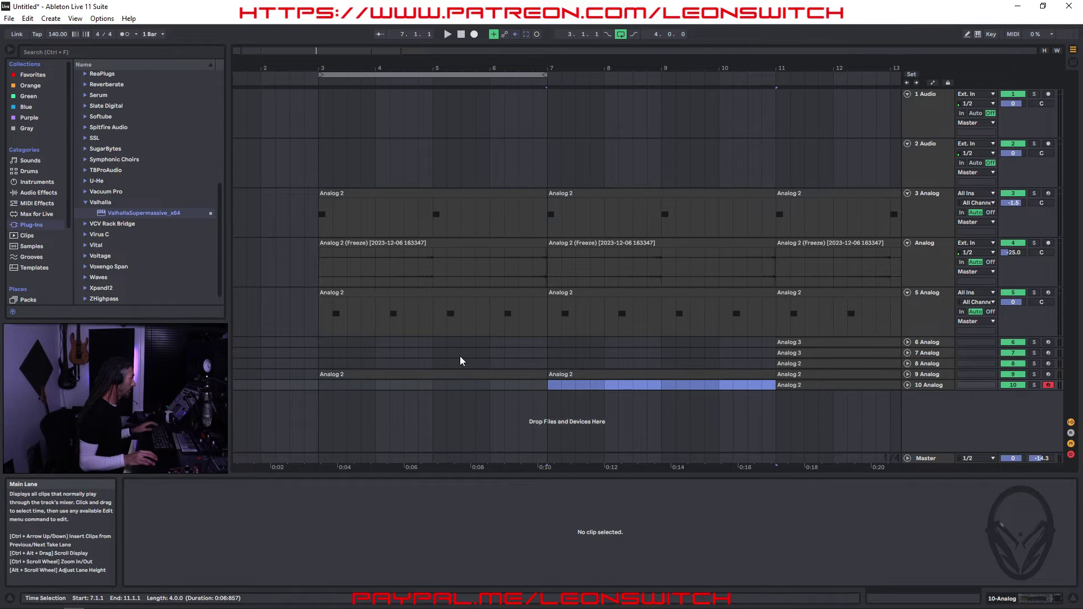
Step: Play the arrangement from bar 3 and turn off looping so playback runs past bar 7
click(448, 371)
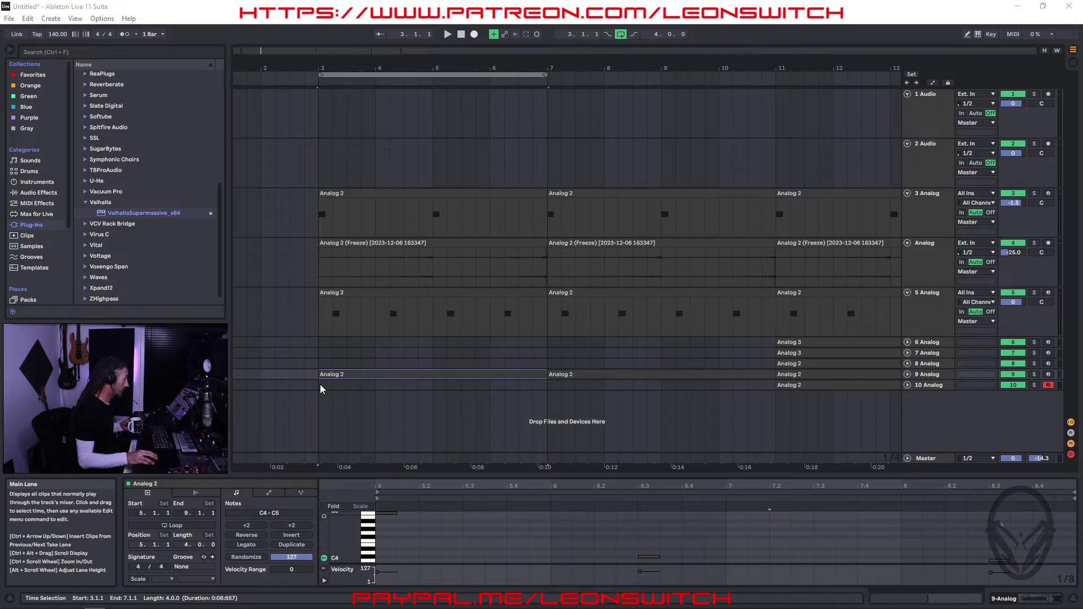
key(space)
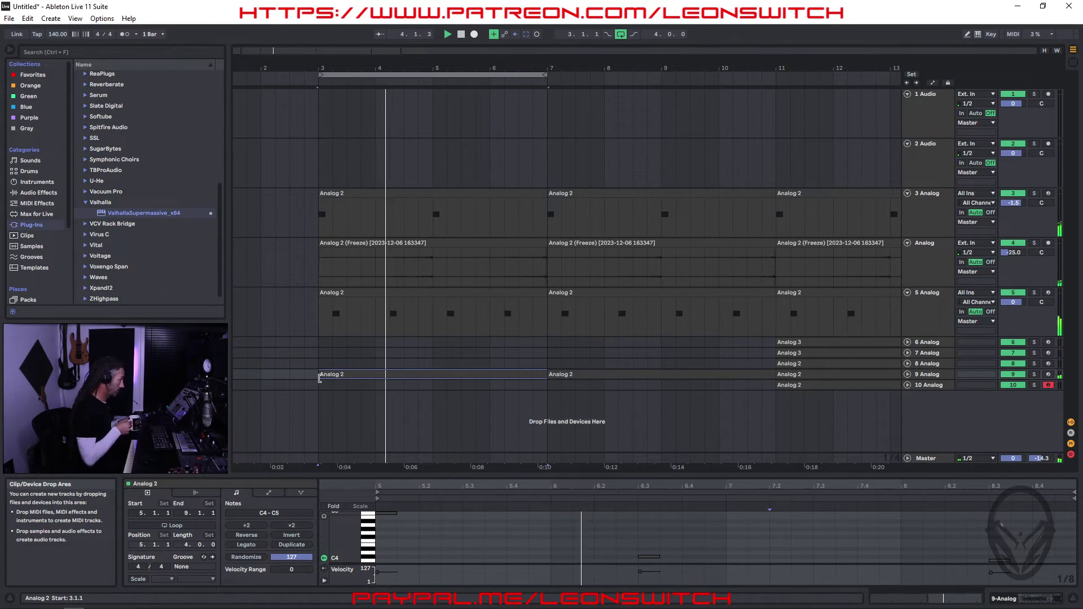
key(ctrl+l)
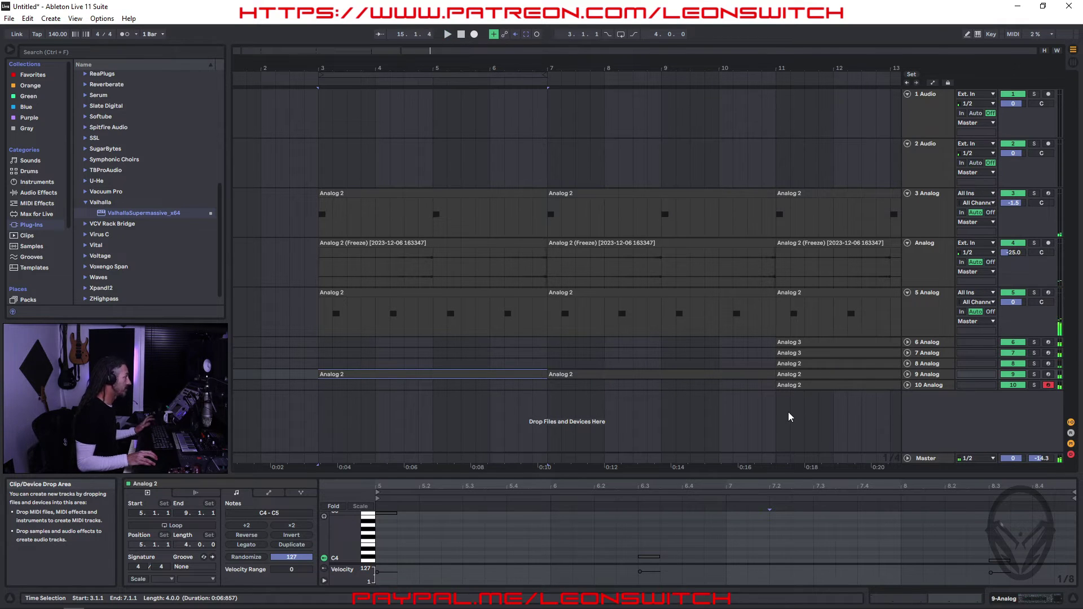
Step: Duplicate the clips of tracks 3 to 10 over bars 11 to 15 several times, extending the arrangement from bar 15 onward
drag(794, 411, 574, 287)
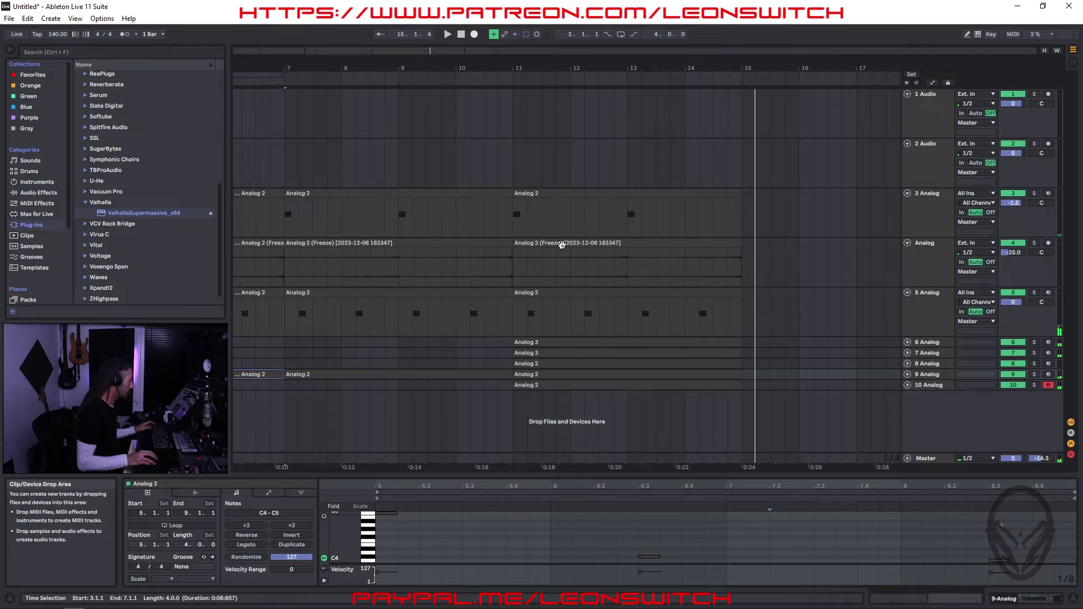
click(566, 189)
shift+click(714, 385)
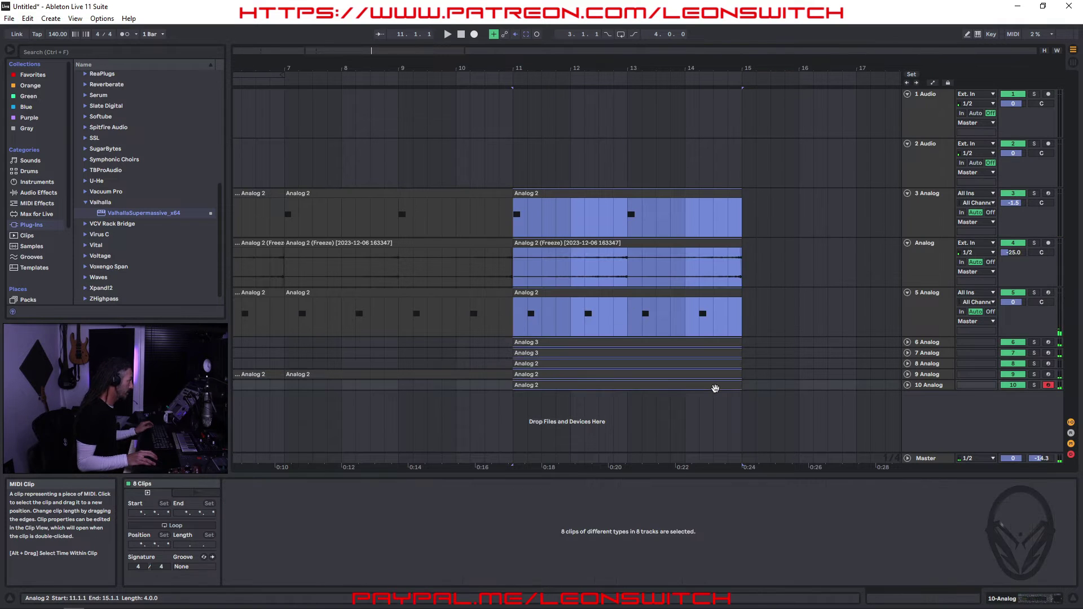
key(ctrl+d)
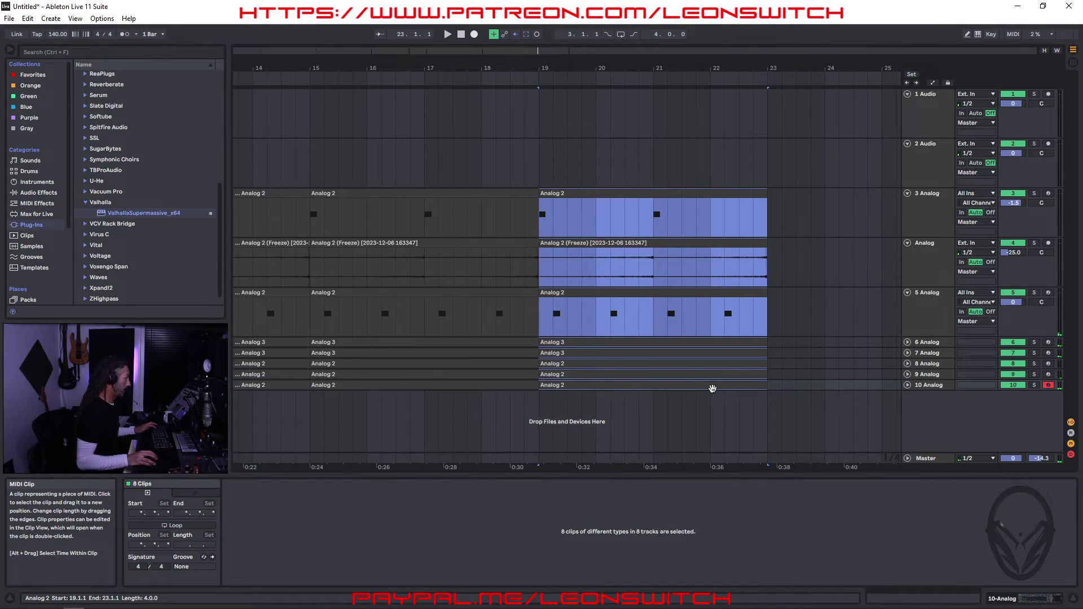
key(ctrl+d)
key(ctrl+d)
scroll(795, 385, left, 10)
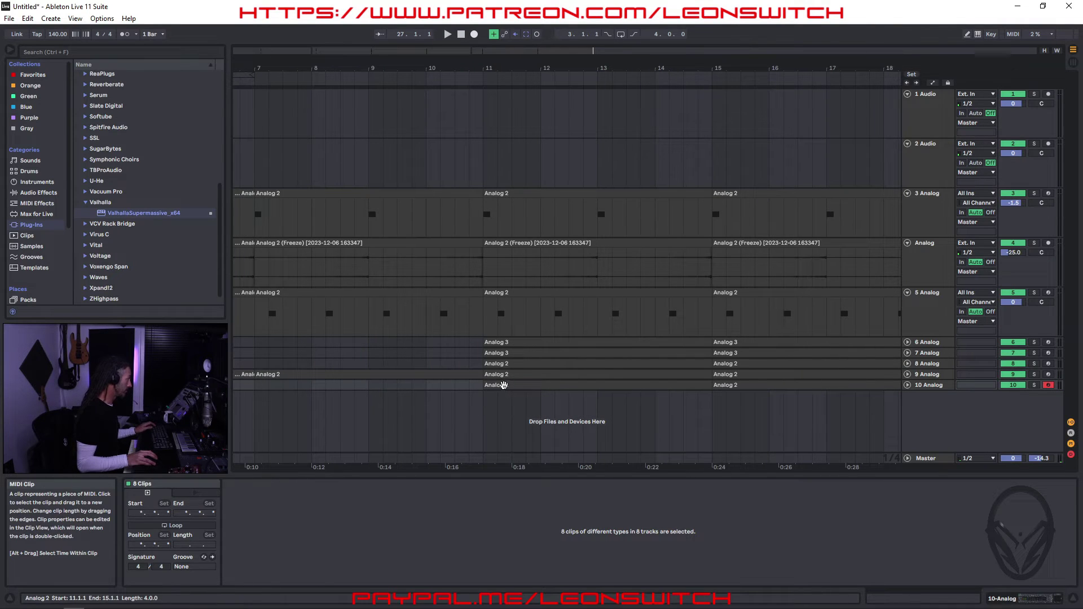
Step: Audition tracks 10, 8 and 7 one at a time in solo from bar 11
click(488, 386)
click(1034, 385)
key(space)
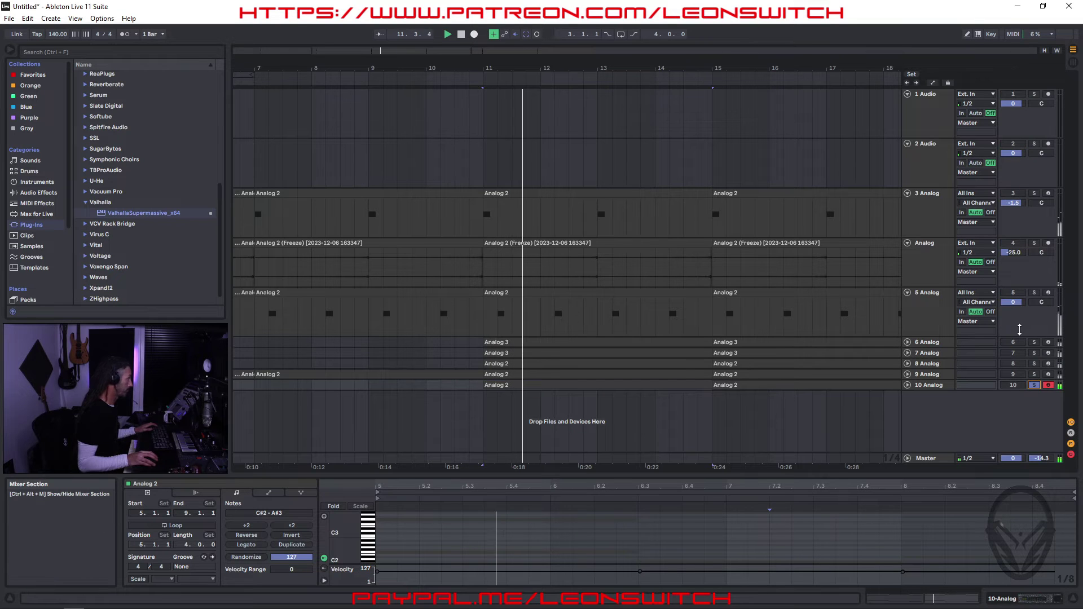
click(1035, 364)
key(space)
key(space)
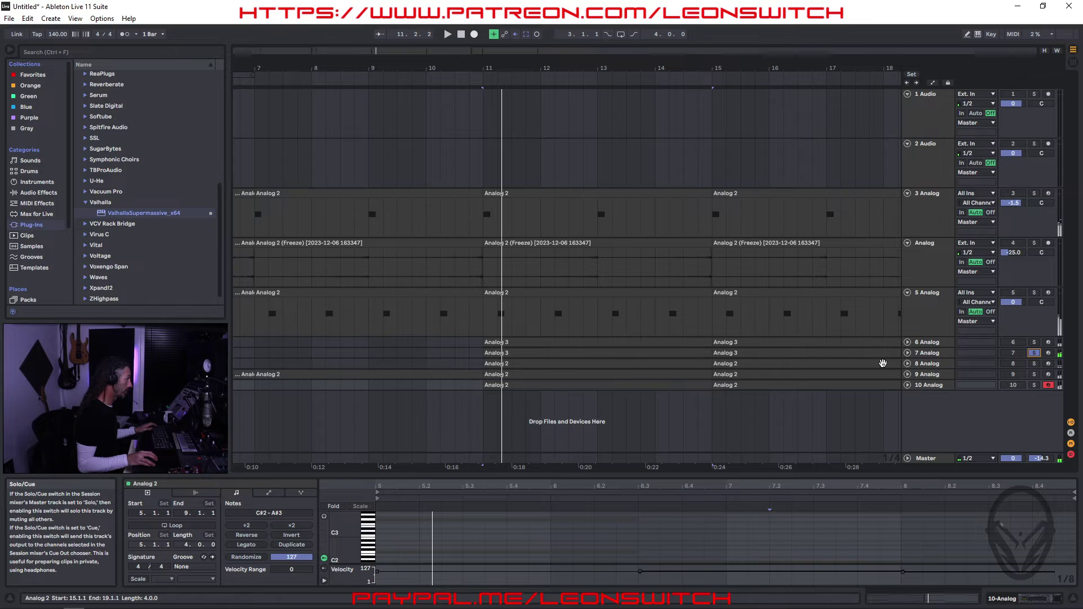
key(space)
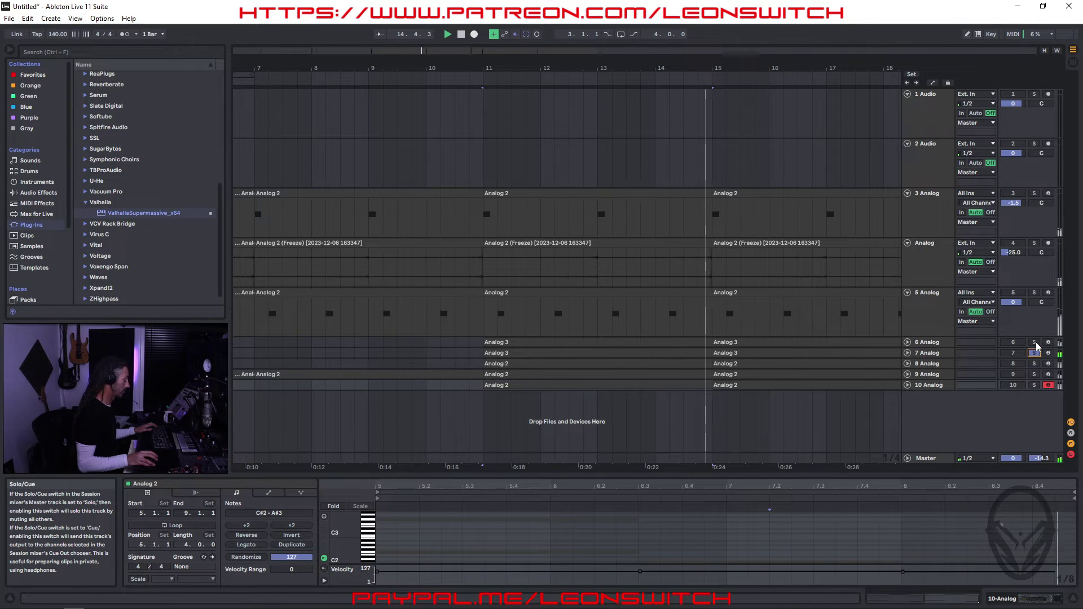
Step: Loop bars 11 to 15 and audition track 6 in solo
key(ctrl+l)
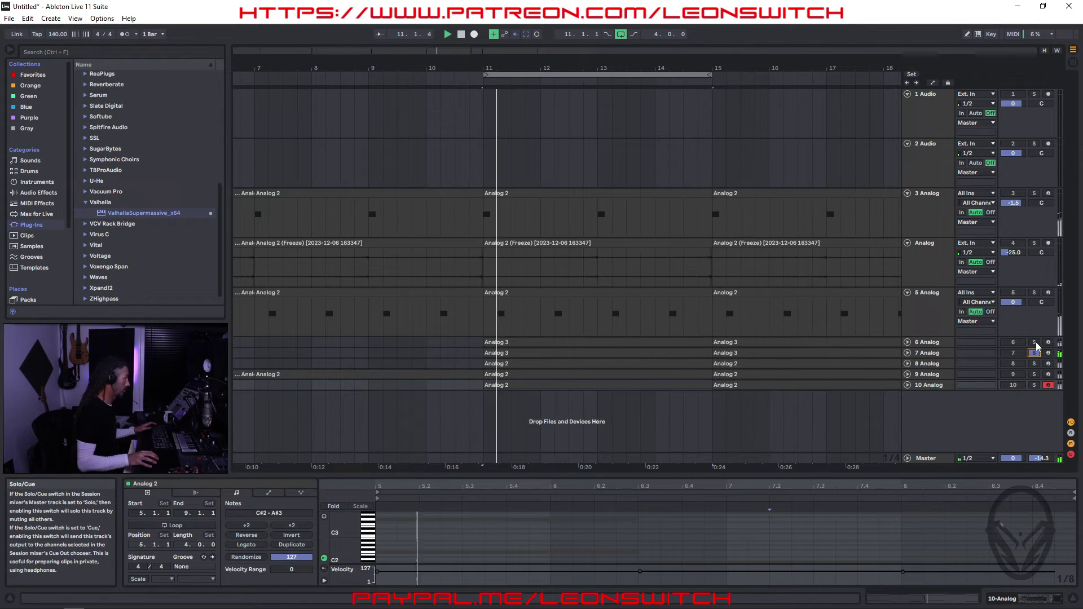
click(1034, 342)
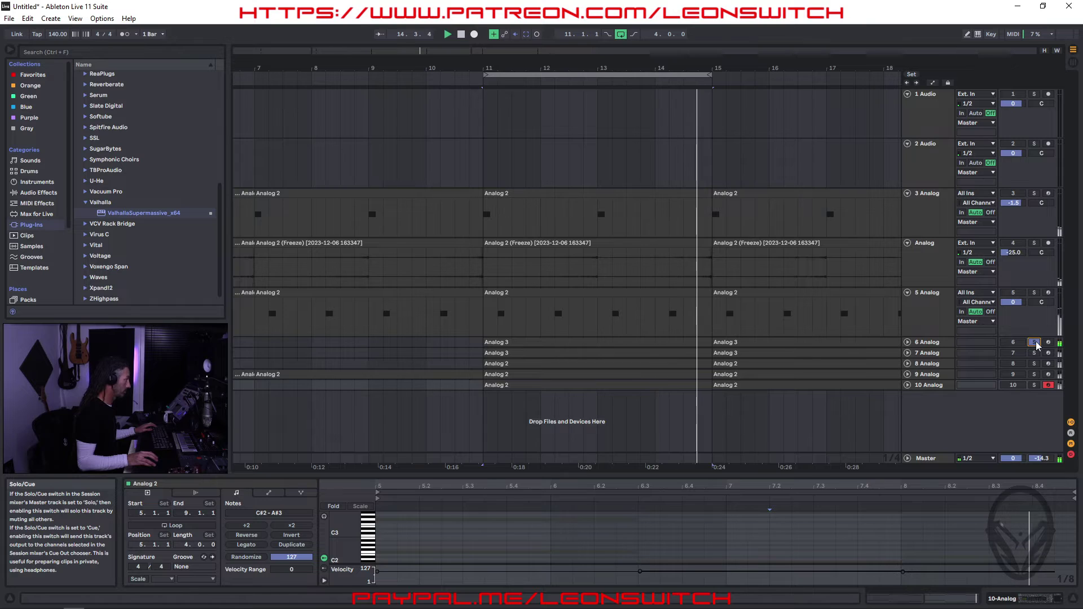
Step: Delete the clips of tracks 7, 8 and 10 over bars 11 to 15 and play all tracks from bar 7
click(647, 353)
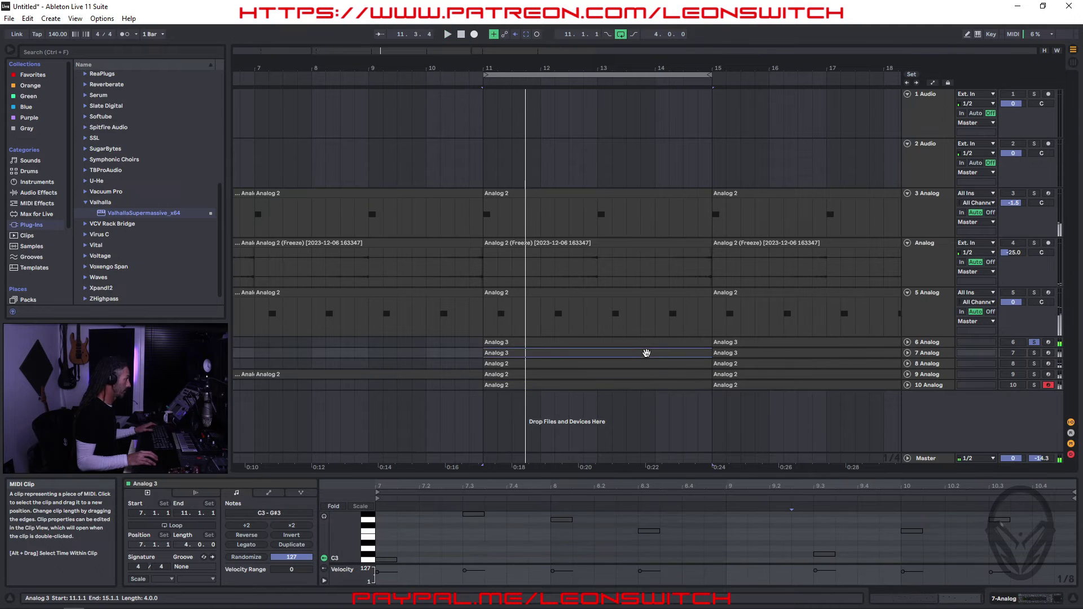
key(Down)
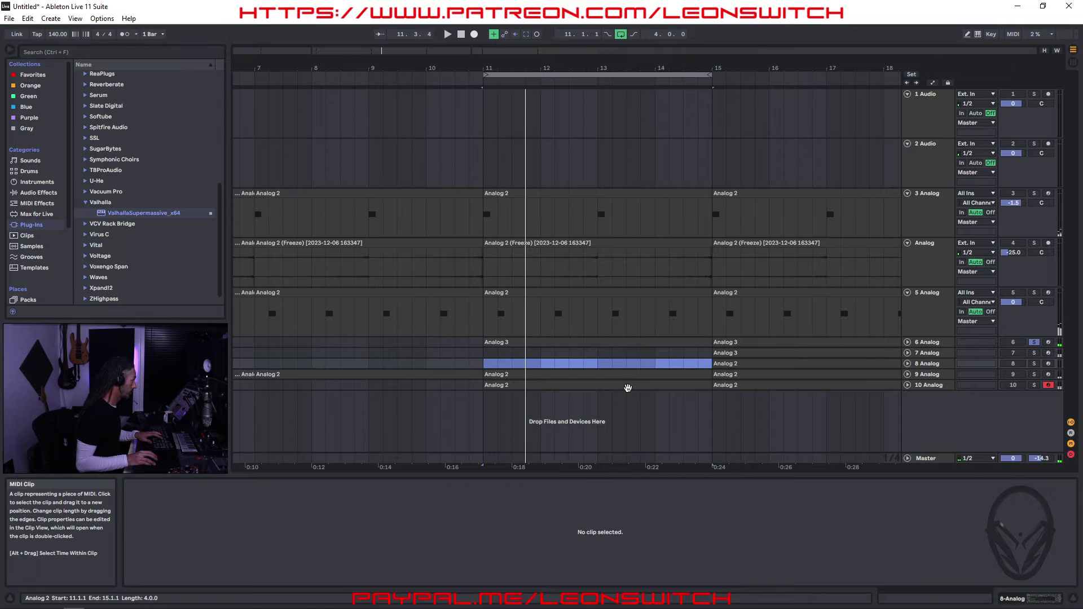
key(Down)
key(Down)
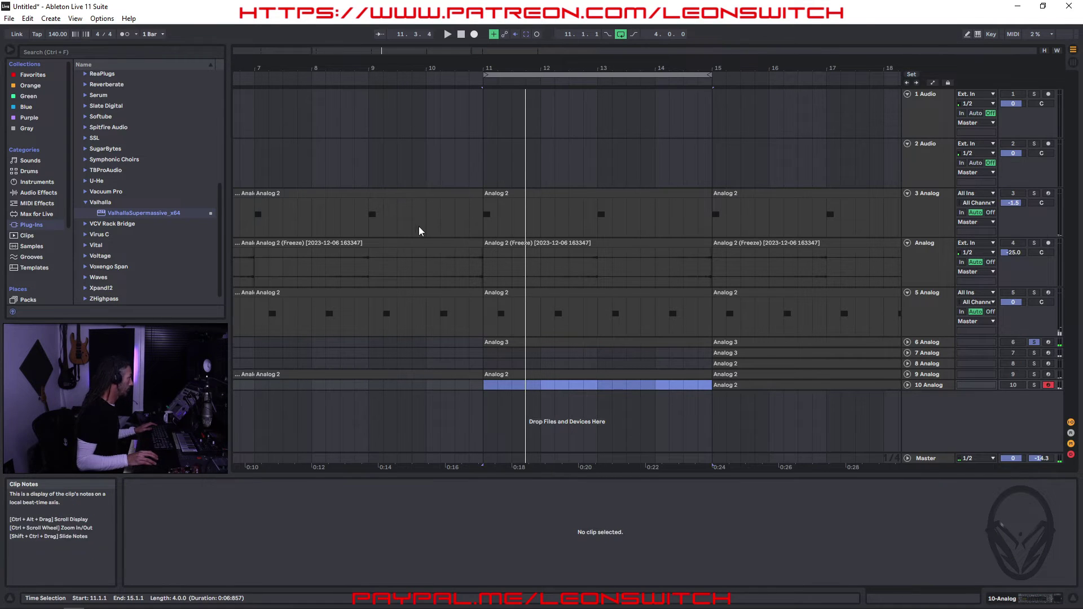
click(1034, 341)
click(253, 72)
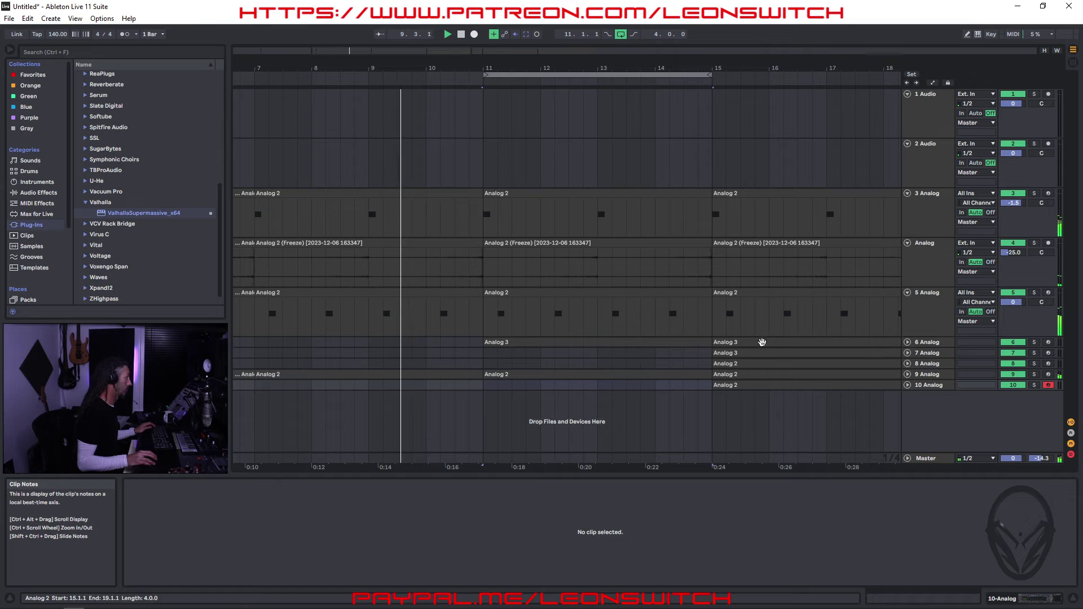
Step: Delete the clips of tracks 7, 8 and 10 over bars 15 to 19 and extend the loop's end to bar 19
scroll(734, 389, right, 5)
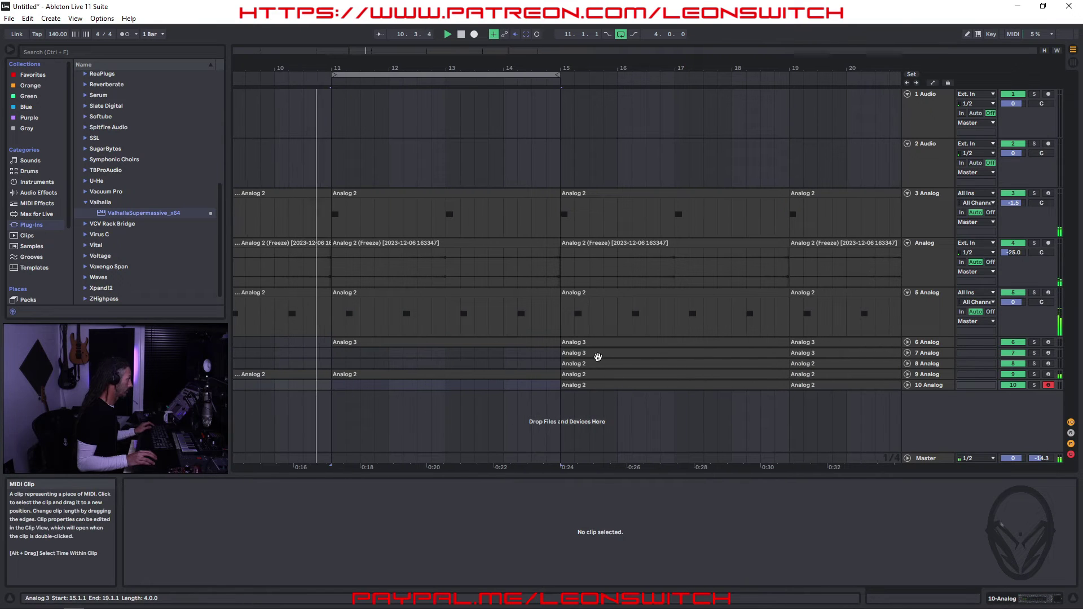
click(596, 354)
ctrl+click(597, 364)
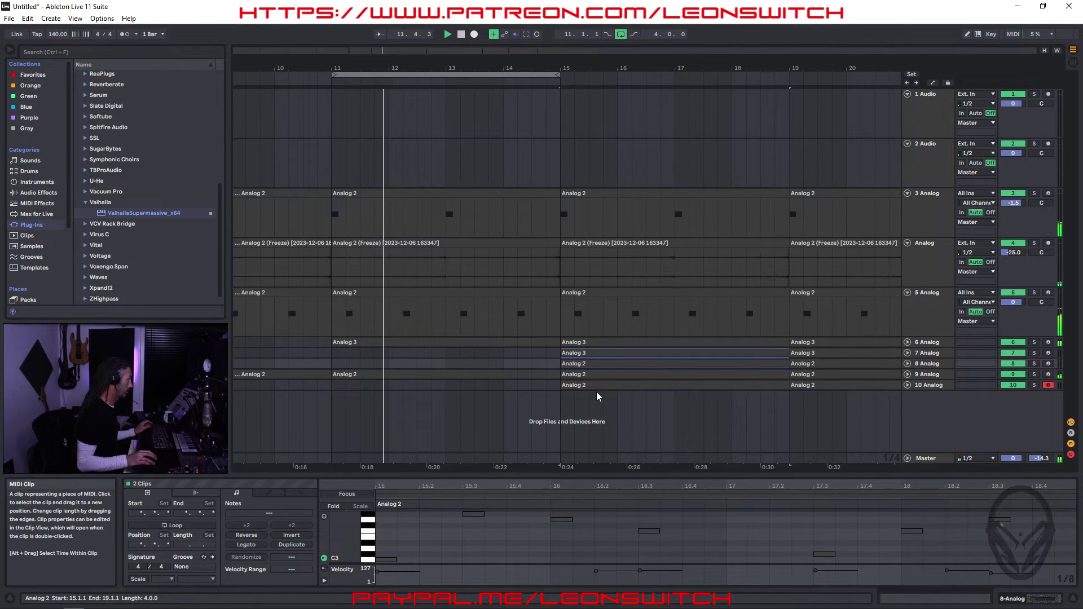
ctrl+click(595, 385)
key(Delete)
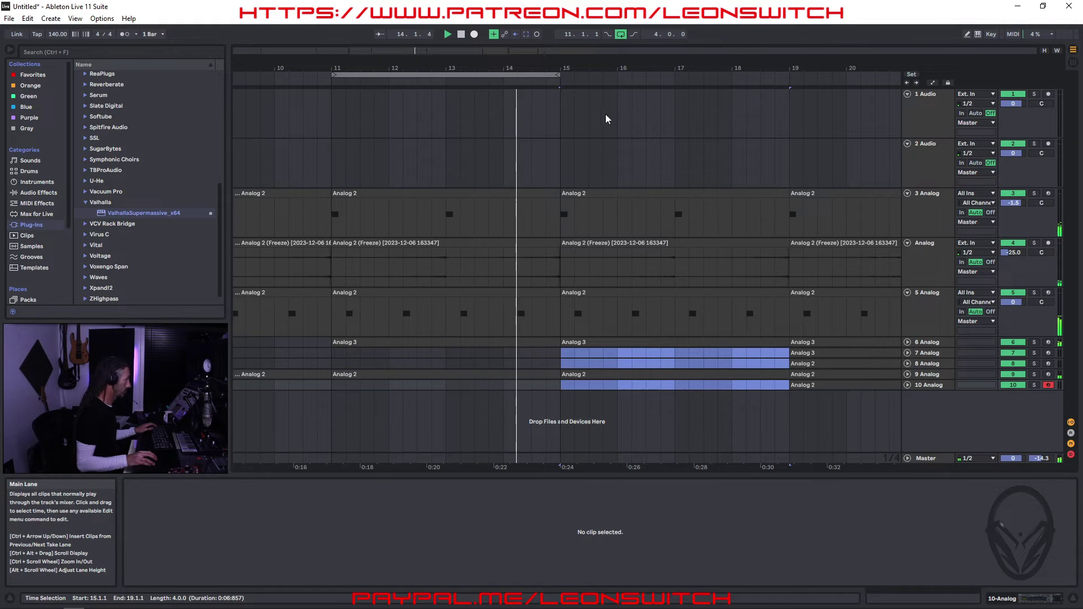
drag(560, 74, 789, 74)
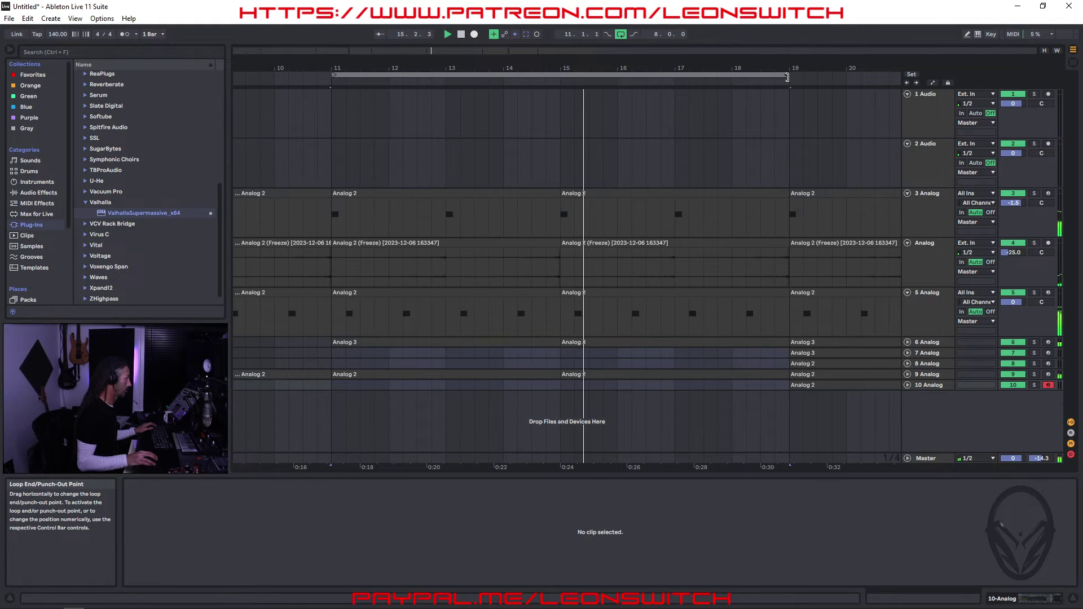
Step: Delete the clips of tracks 10 and 8 over bars 19 to 23 and restart playback from the beginning of the arrangement
click(819, 385)
key(Delete)
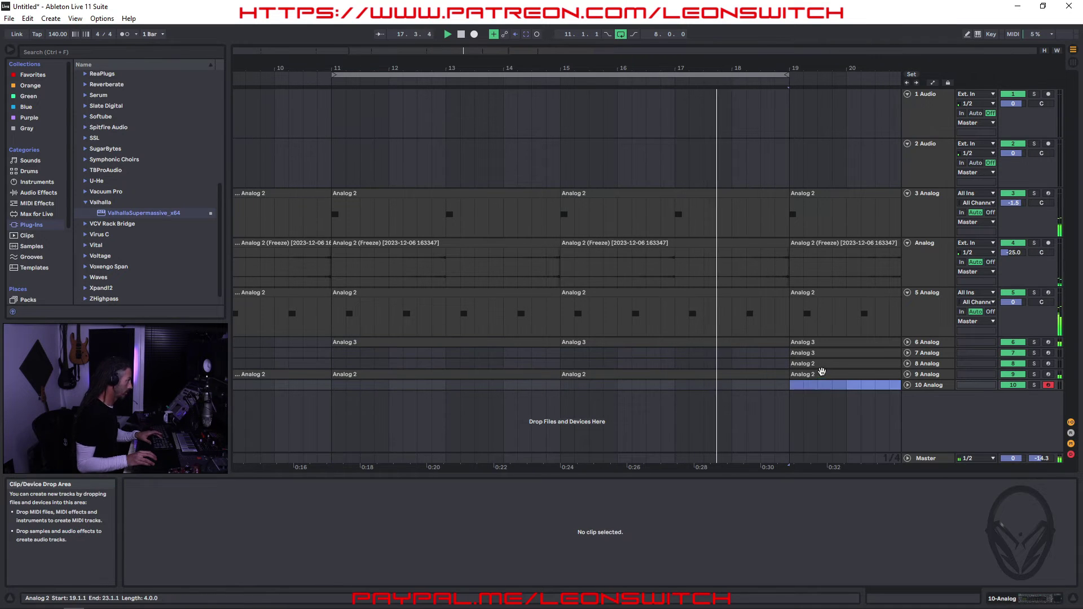
click(823, 365)
key(Delete)
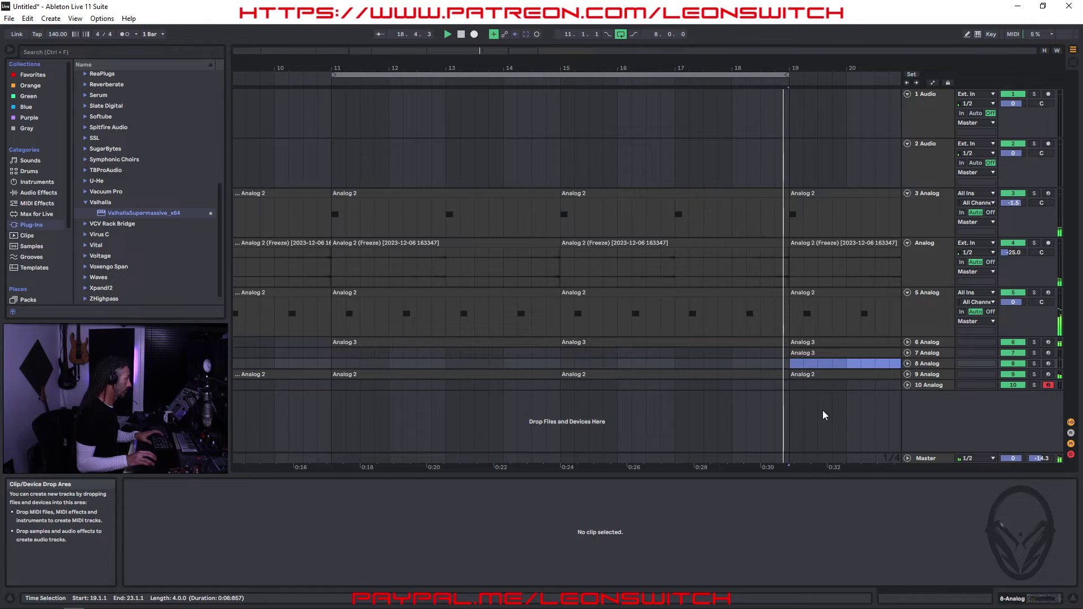
drag(838, 422, 500, 414)
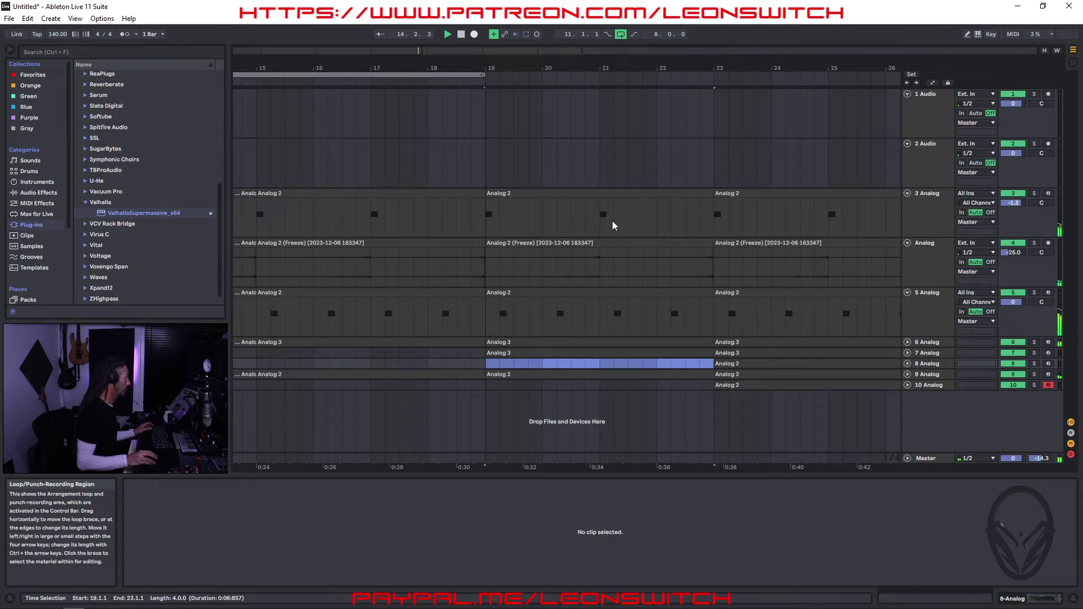
double_click(461, 35)
click(447, 35)
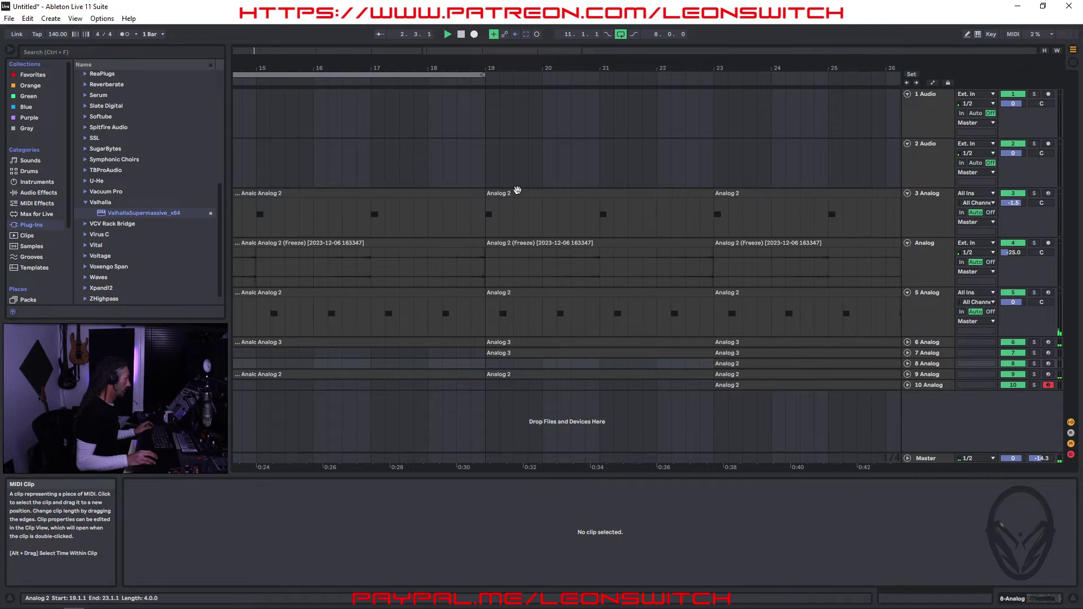
Step: Move all clips of tracks 3 to 10 from bar 19 onward eight bars later, starting at bar 27
click(518, 190)
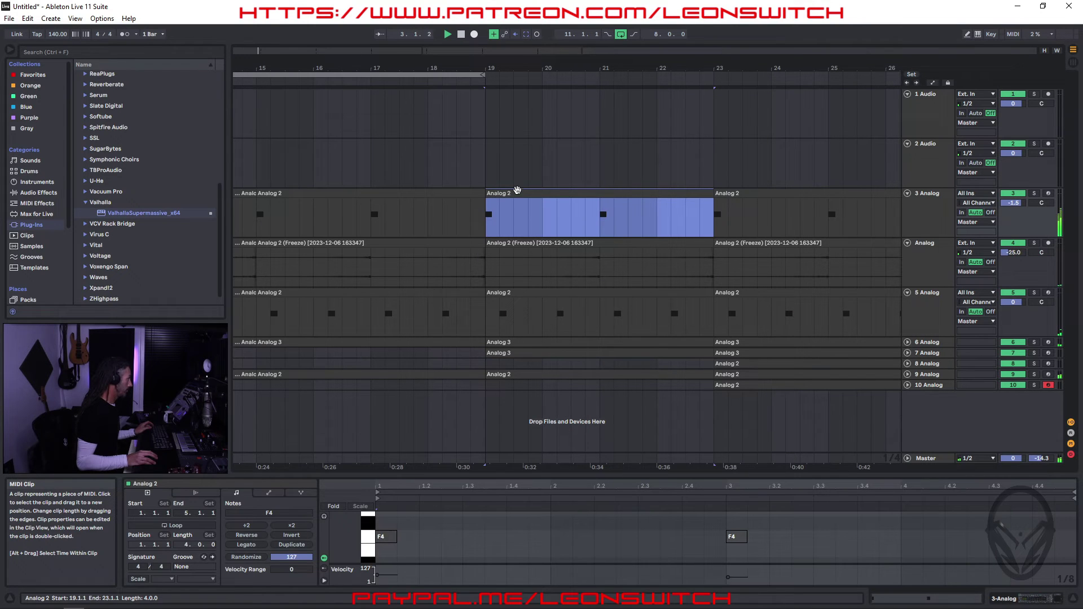
shift+click(804, 385)
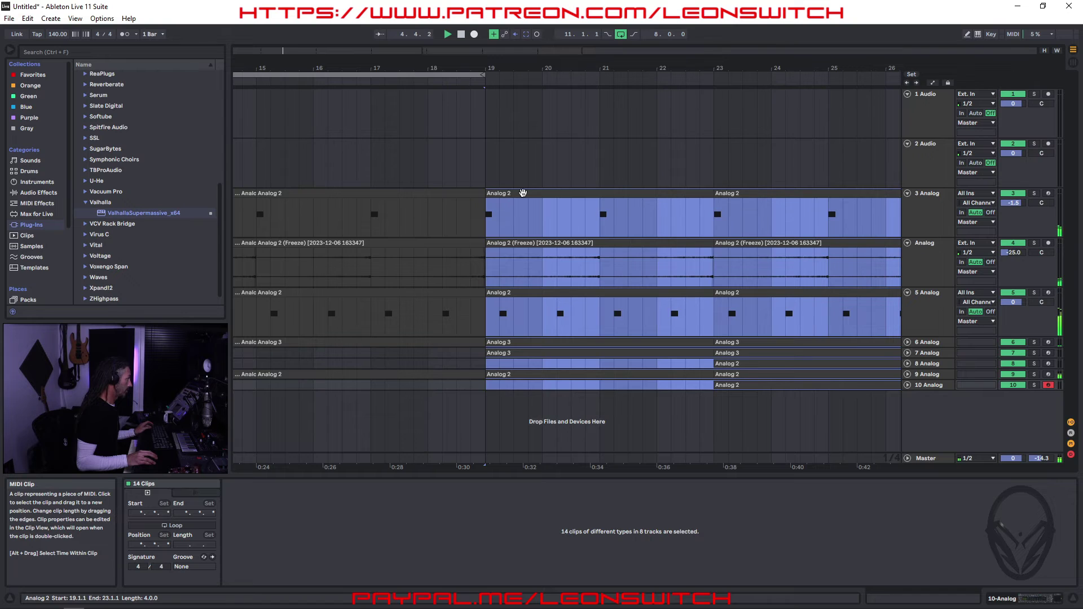
scroll(621, 254, right, 3)
click(925, 212)
drag(418, 212, 874, 214)
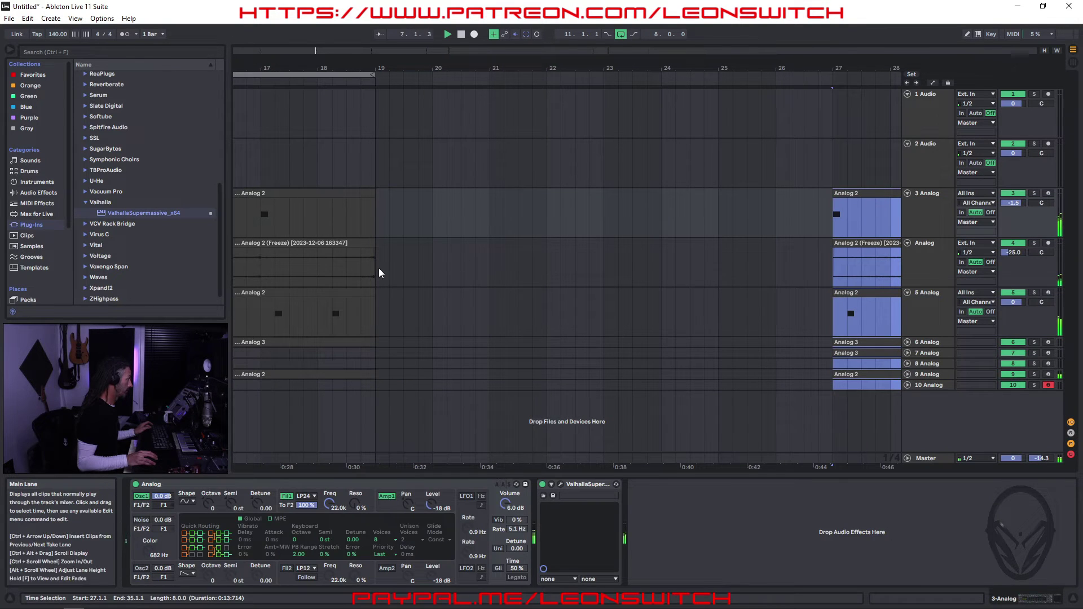
Step: Duplicate the clips of tracks 3 to 9 over bars 11 to 19 into bars 19 to 27 and turn off looping
click(309, 193)
drag(445, 260, 731, 256)
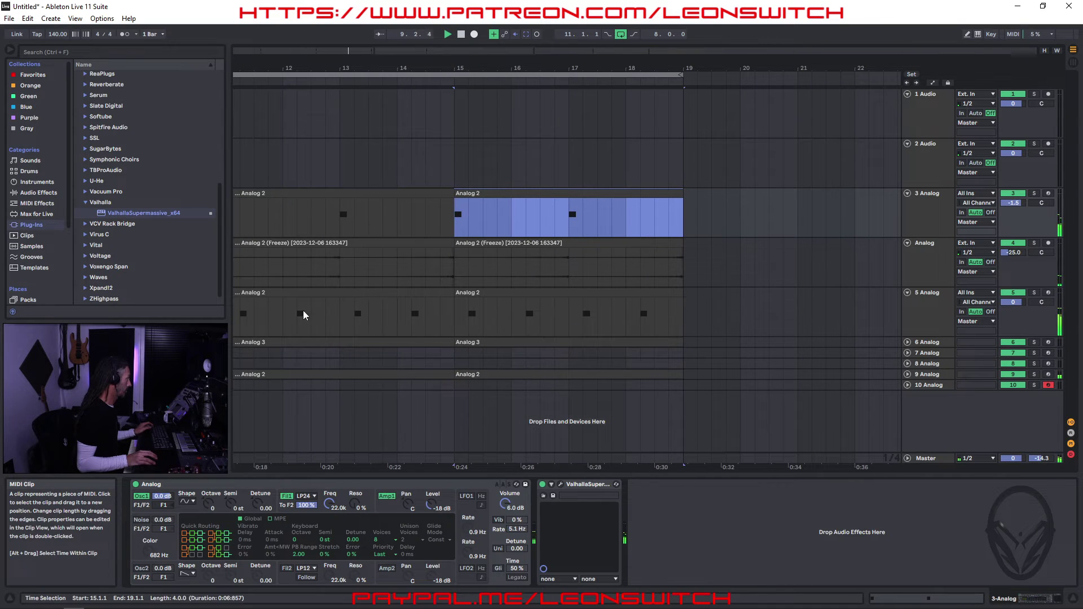
shift+click(280, 365)
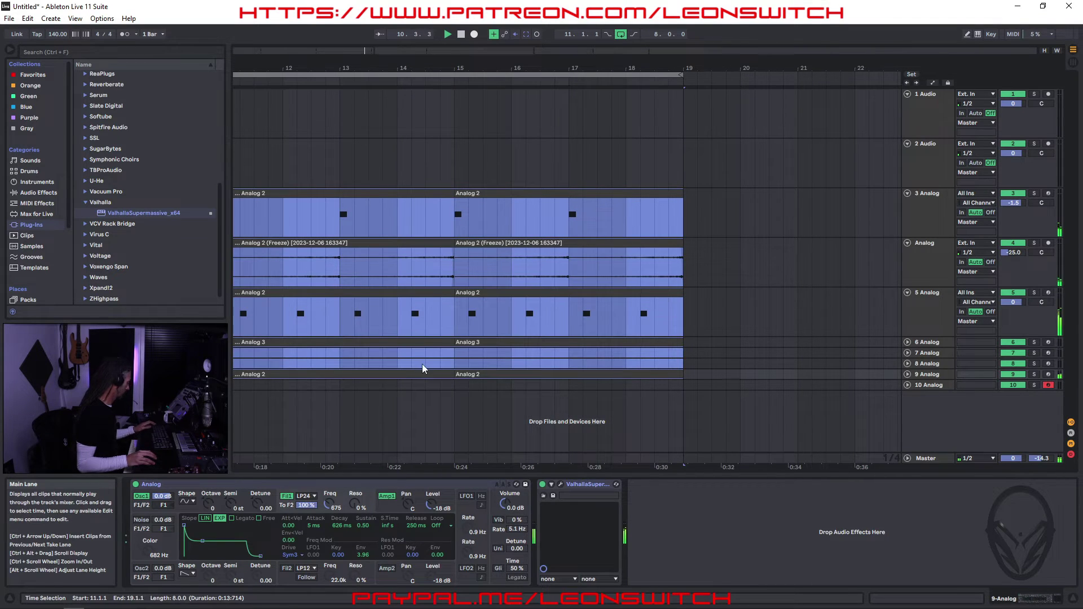
key(ctrl+d)
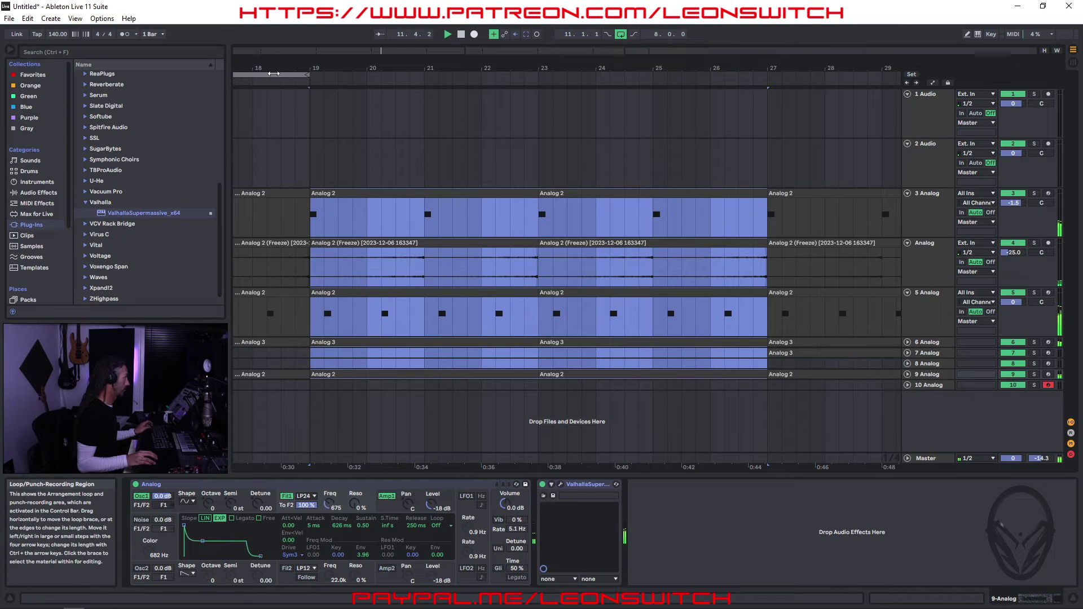
click(621, 34)
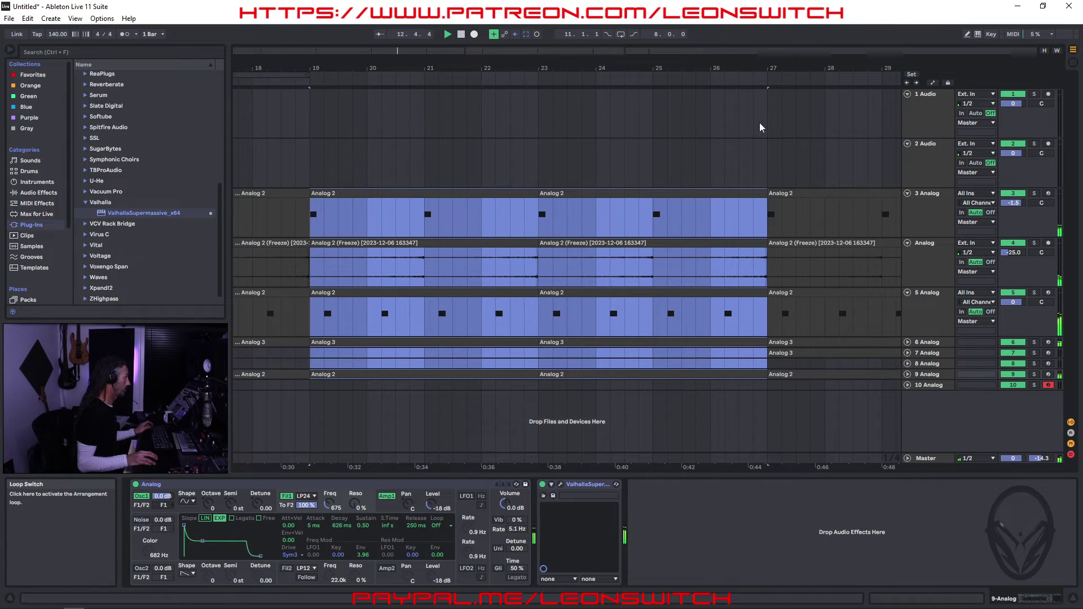
Step: Move the clips of tracks 3 to 10 over bars 31 to 35 four bars later, starting at bar 35
scroll(810, 397, right, 6)
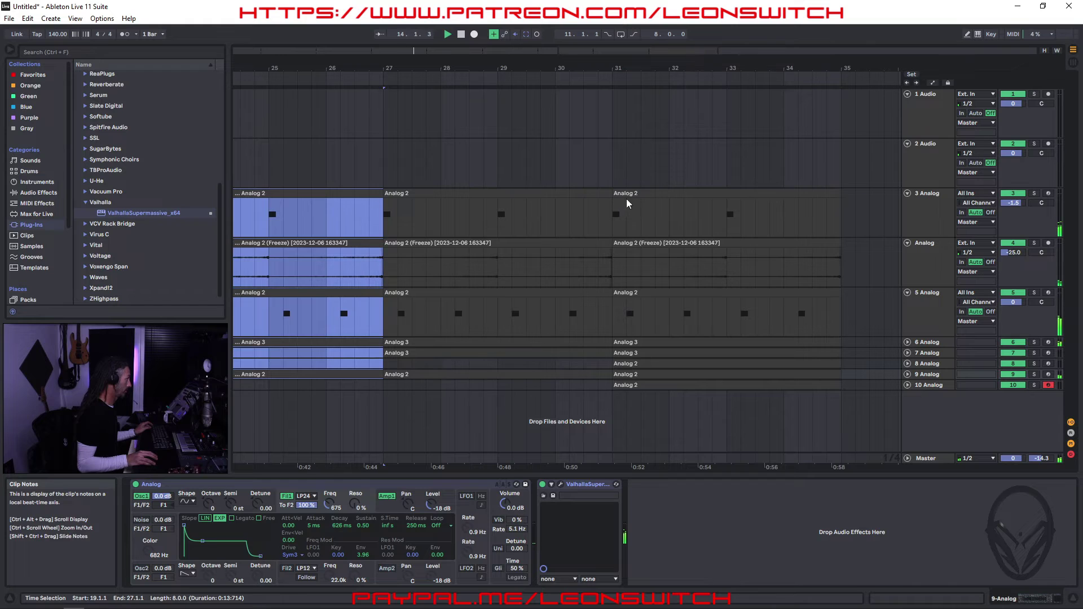
click(627, 194)
shift+click(809, 384)
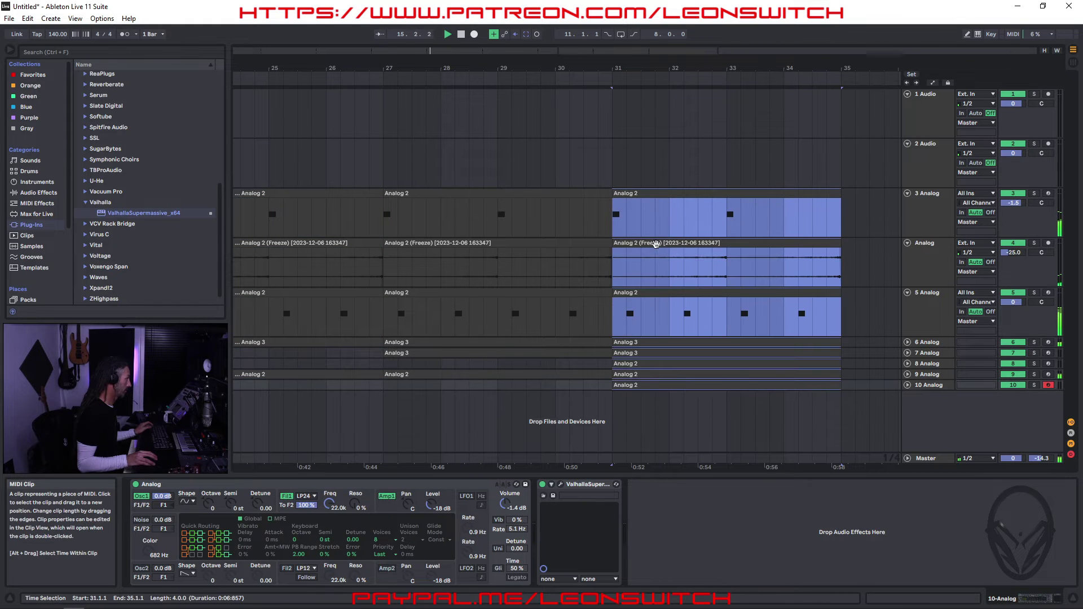
drag(632, 192, 859, 207)
Step: Duplicate the clips of tracks 3 to 9 over bars 27 to 31 into bars 31 to 35
click(414, 193)
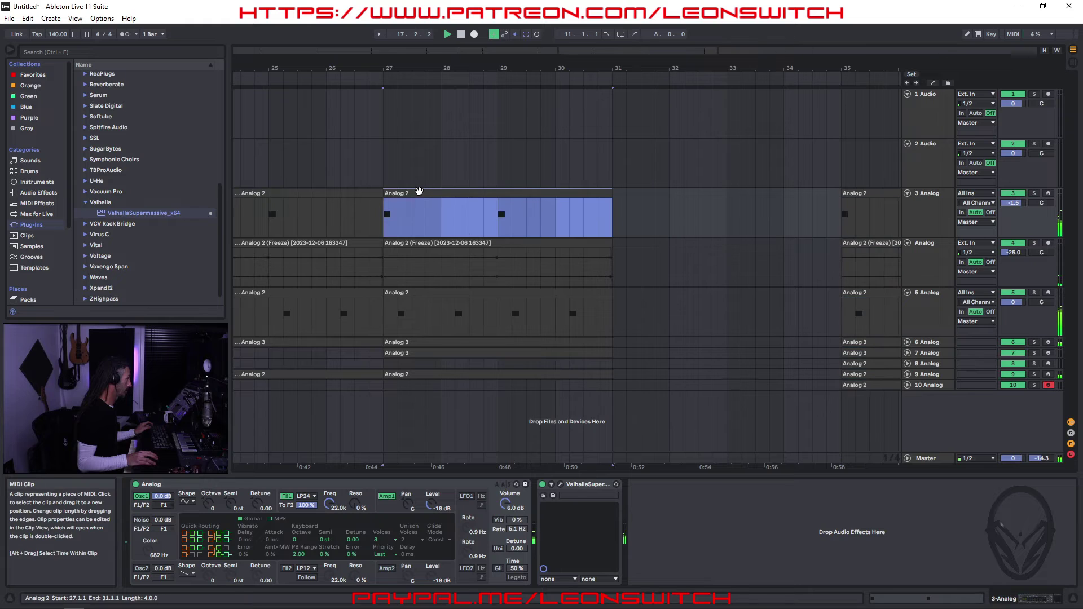
shift+click(567, 372)
key(ctrl+d)
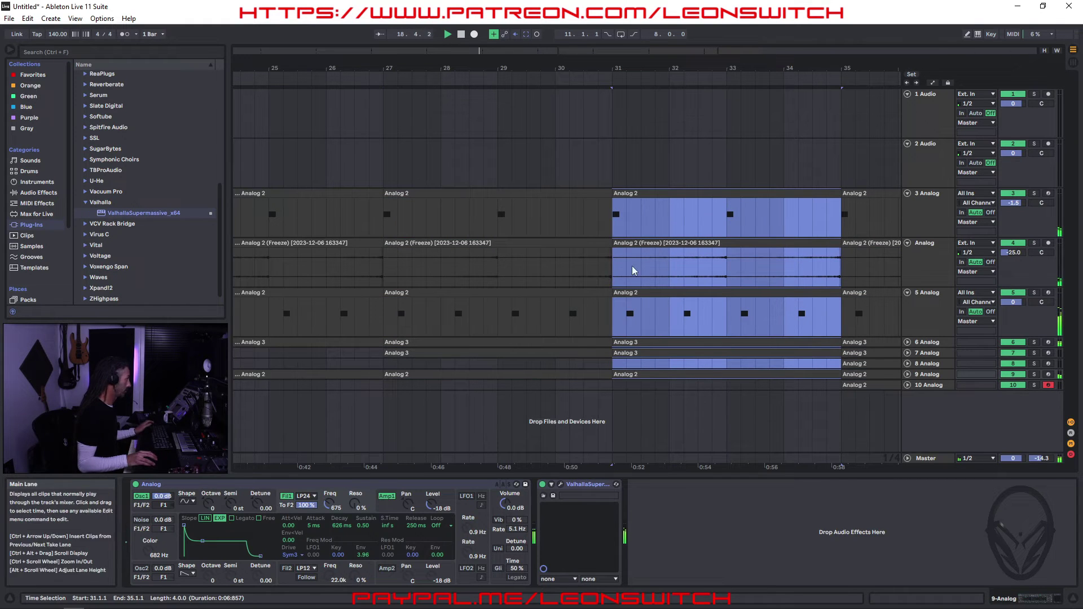
drag(402, 400, 692, 400)
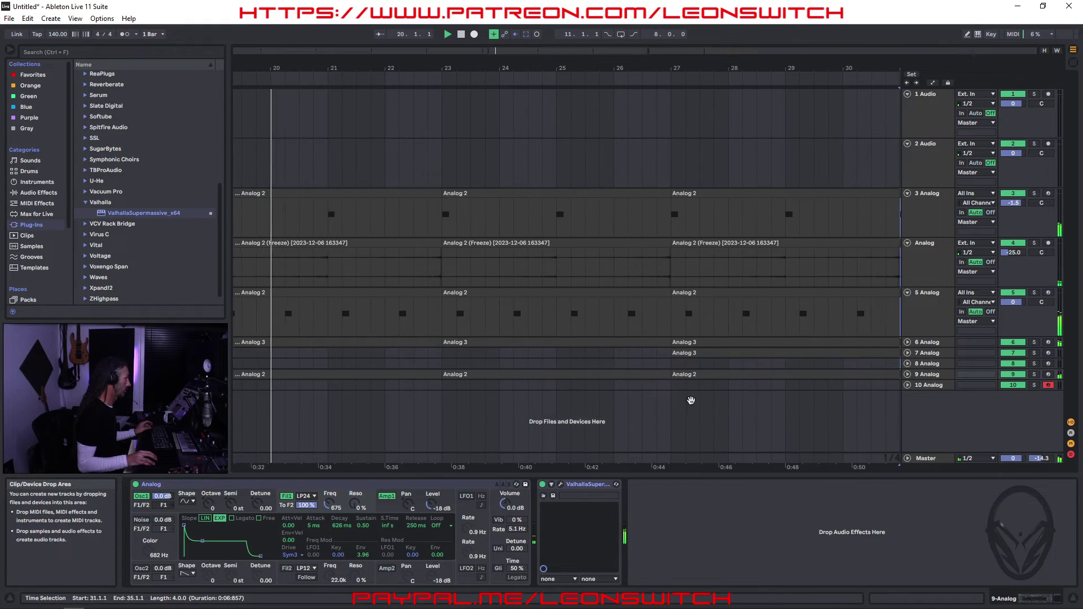
Step: Copy track 7's two clips over bars 27 to 35 into bars 19 to 27 on the same track
click(780, 355)
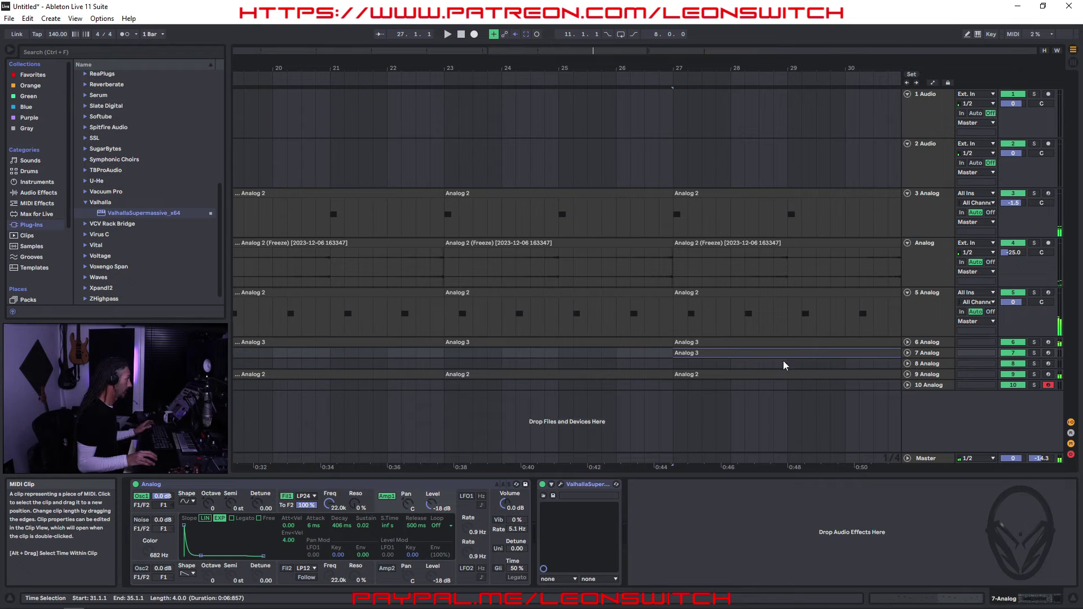
key(shift+Right)
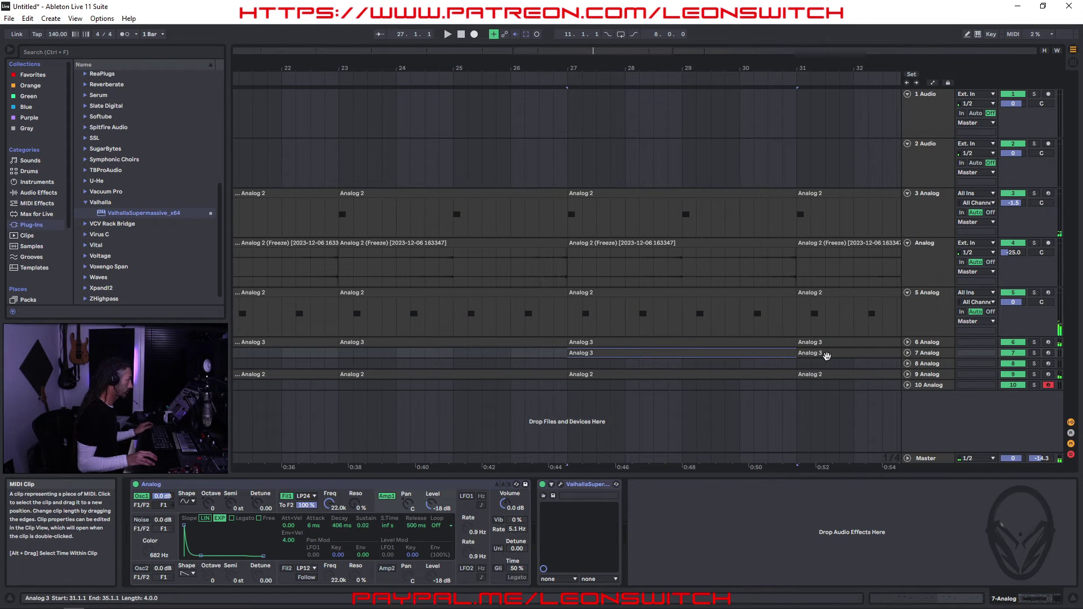
drag(687, 354, 322, 345)
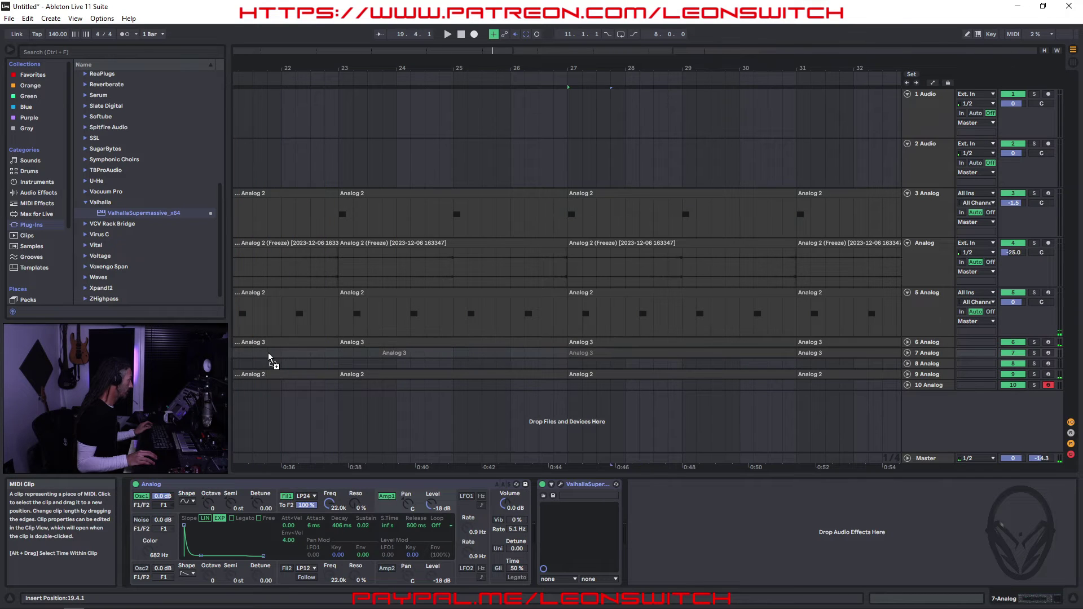
drag(245, 353, 270, 350)
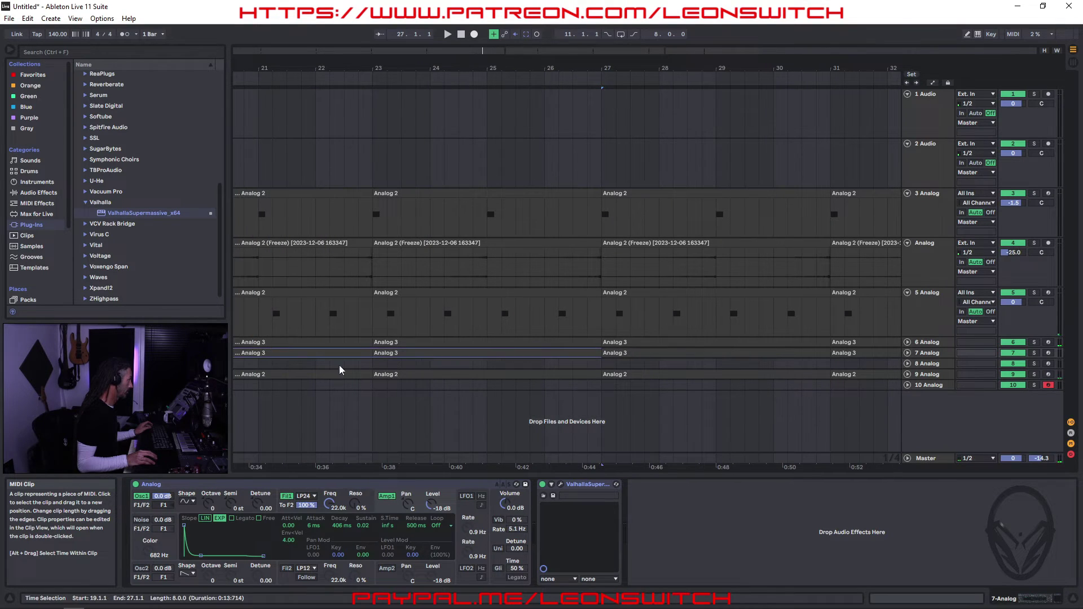
Step: Loop bars 19 to 23 and play that section back
scroll(395, 364, left, 5)
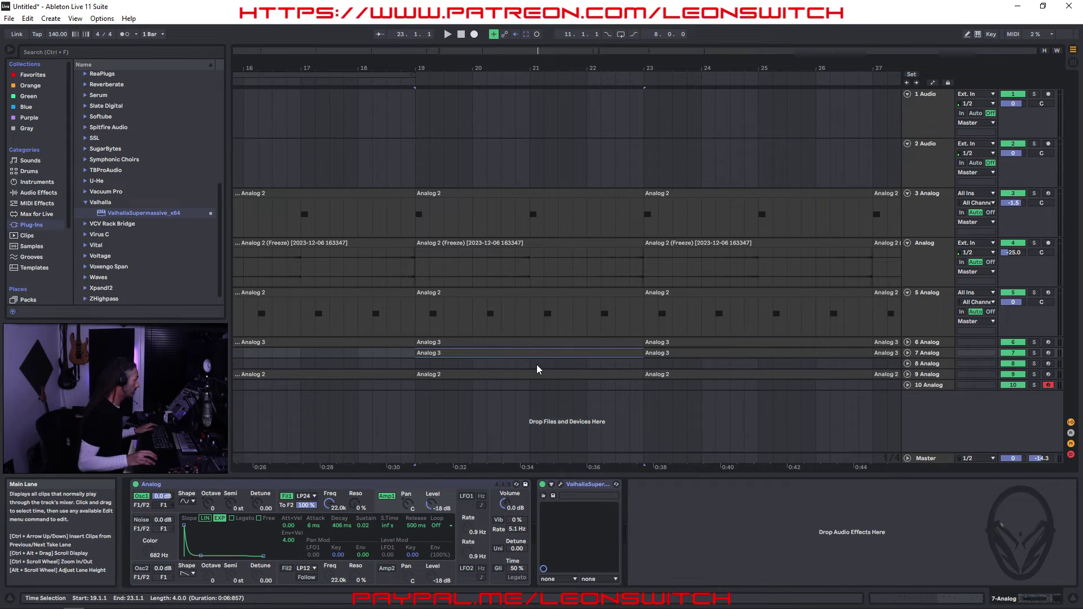
key(ctrl+l)
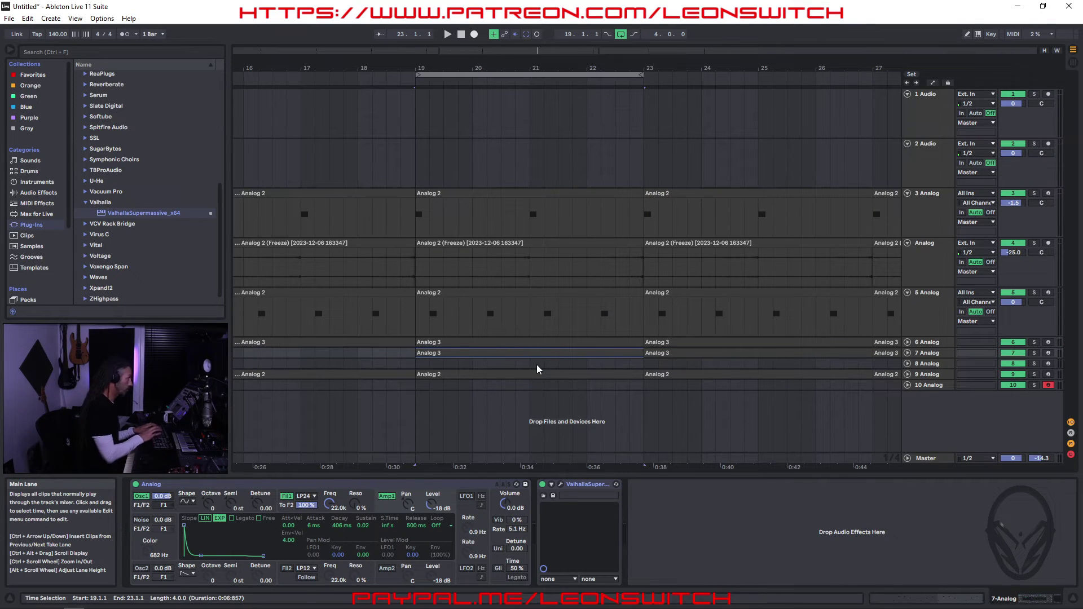
key(space)
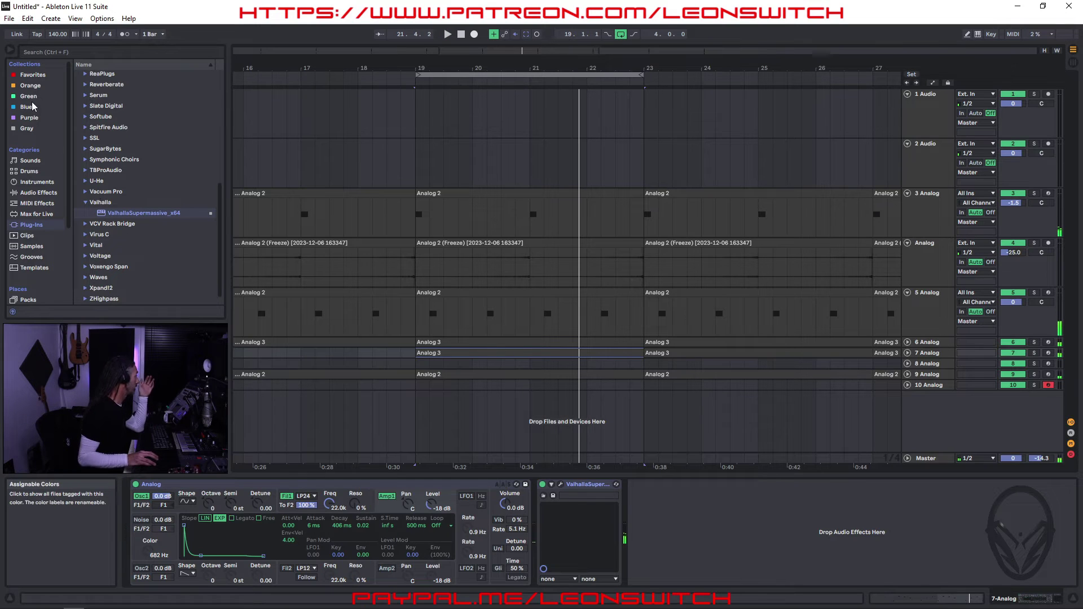
Step: Insert an Auto Filter before ValhallaSupermassive on track 7 and set it to high-pass with 0% resonance and a frequency of 11.1 kHz
click(36, 193)
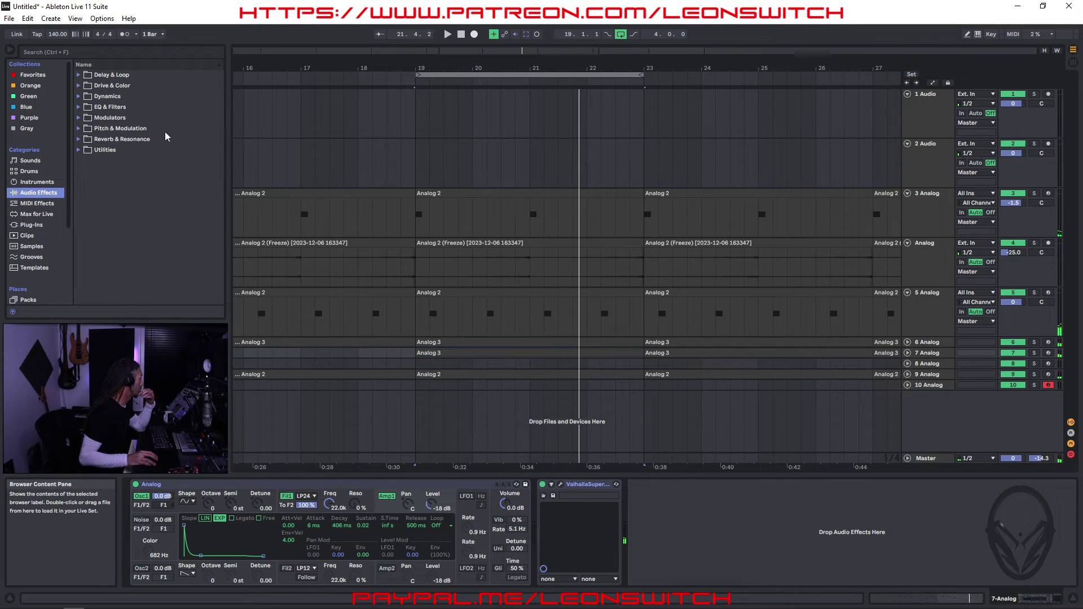
click(81, 108)
click(103, 119)
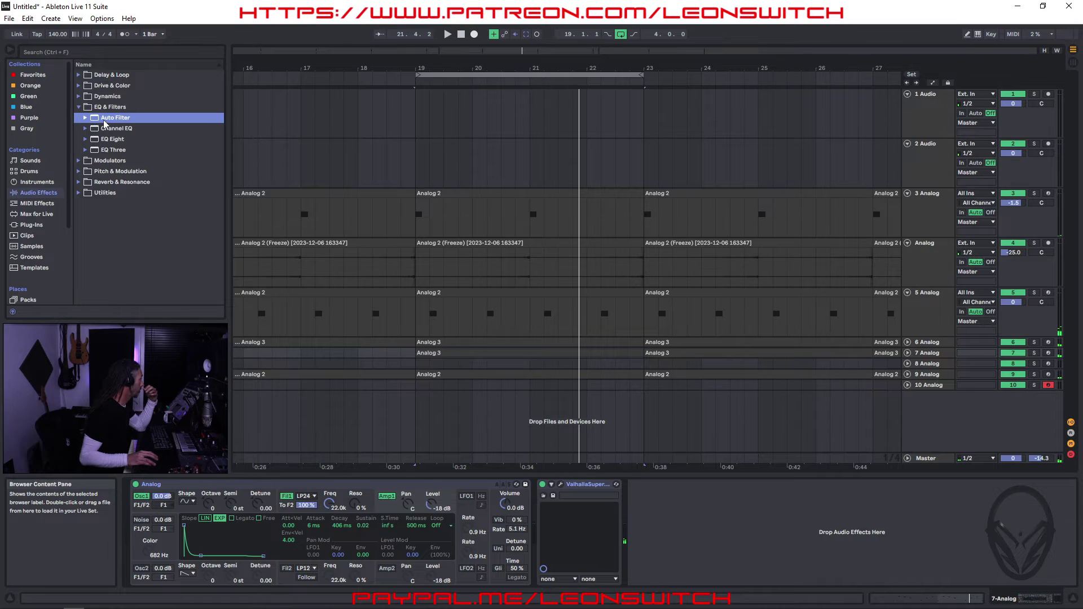
mouse_move(661, 514)
mouse_down()
mouse_move(535, 541)
mouse_move(586, 523)
mouse_up()
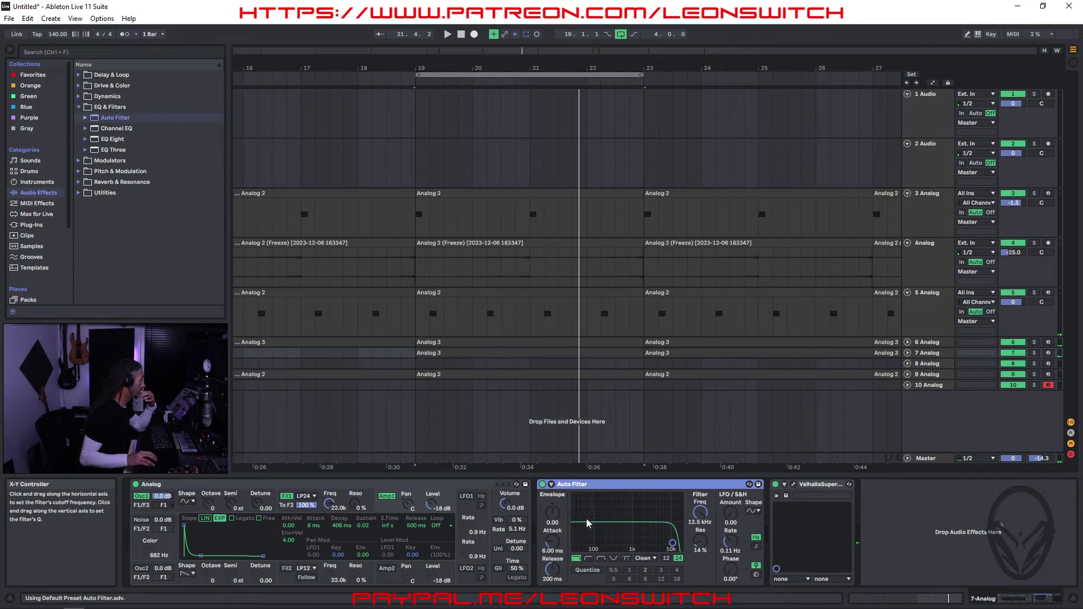
click(588, 559)
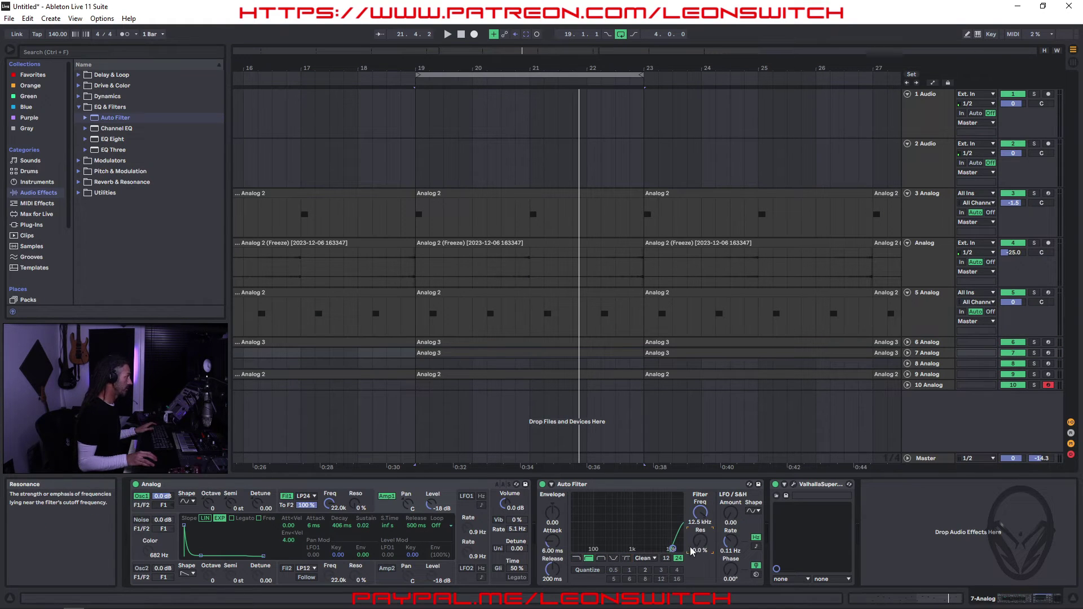
click(671, 549)
Step: Automate track 7's Auto Filter frequency as a falling ramp from 12.4 kHz at bar 19 to about 1.40 kHz at bar 27
key(a)
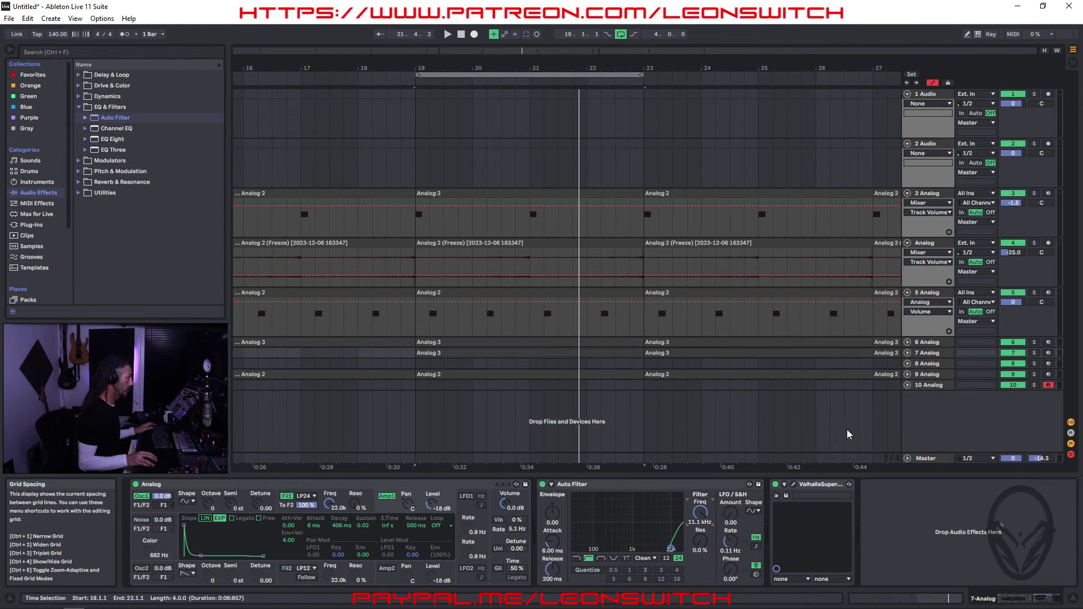
click(908, 353)
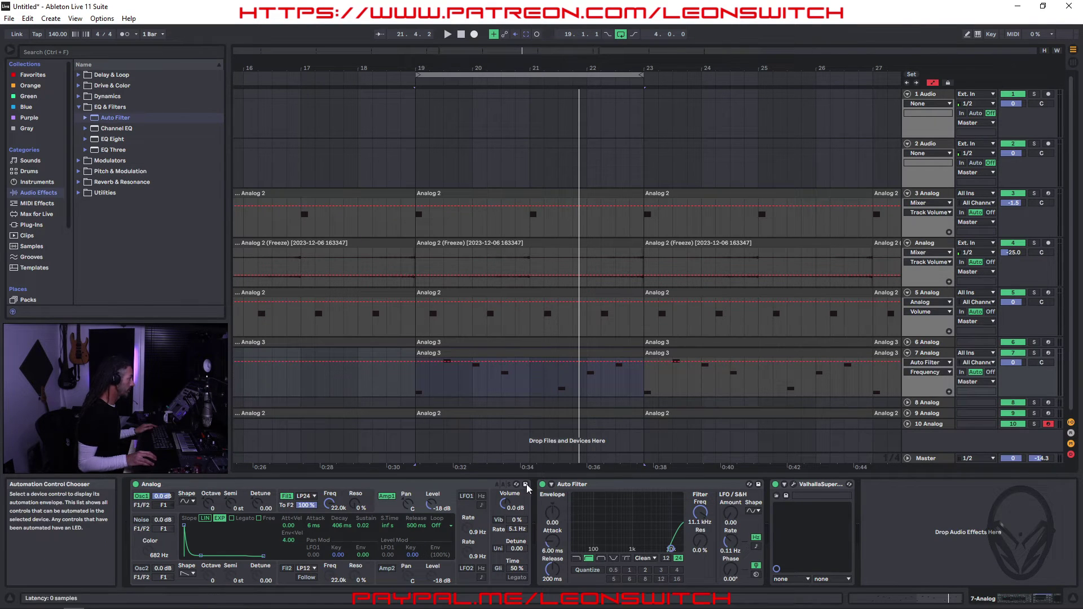
drag(700, 512, 700, 497)
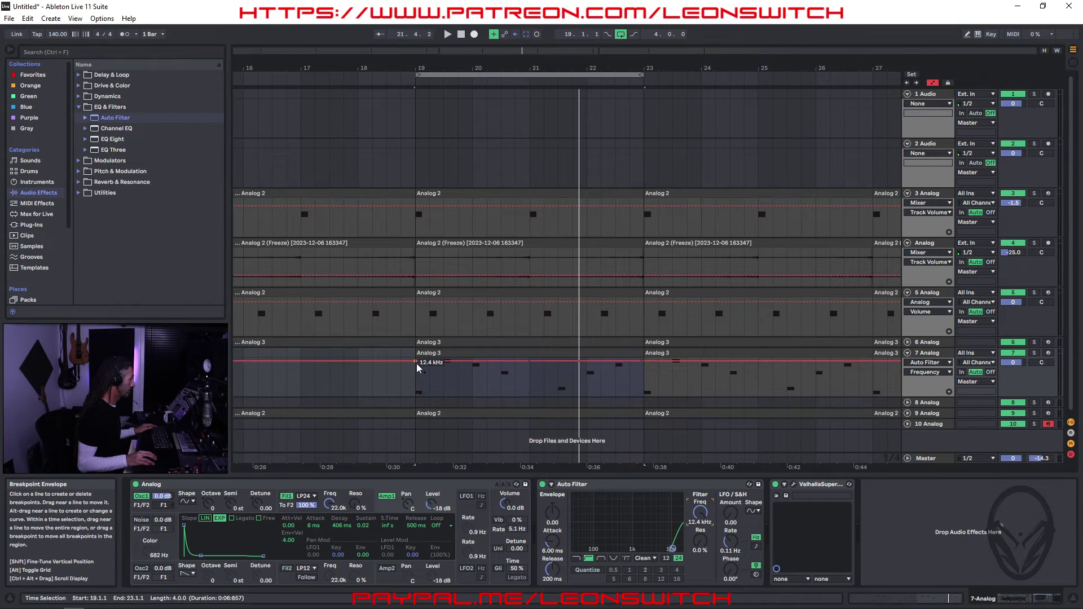
click(417, 363)
click(418, 363)
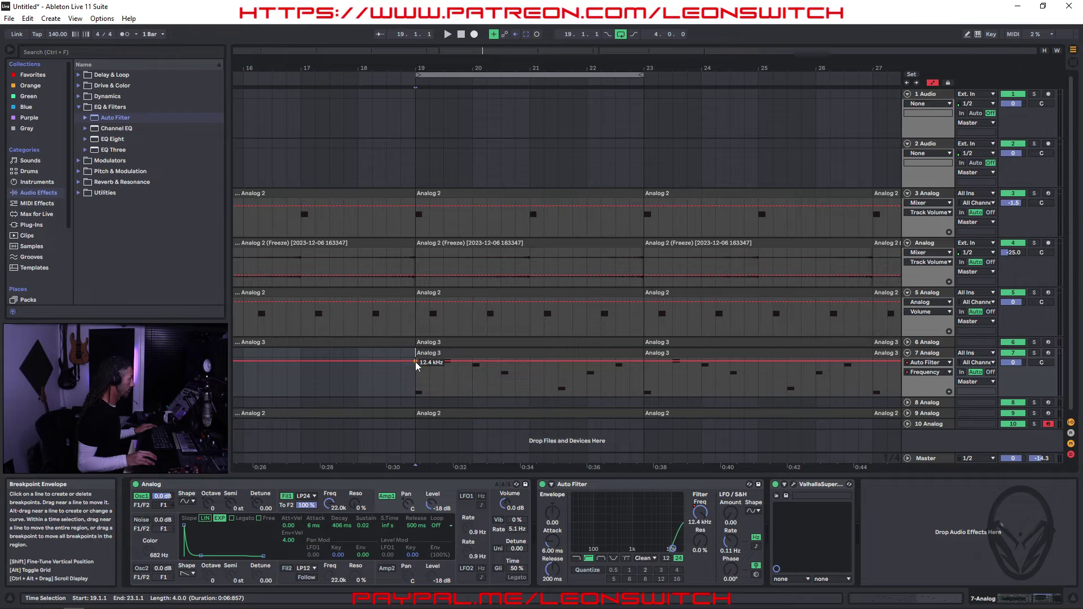
drag(423, 363, 726, 395)
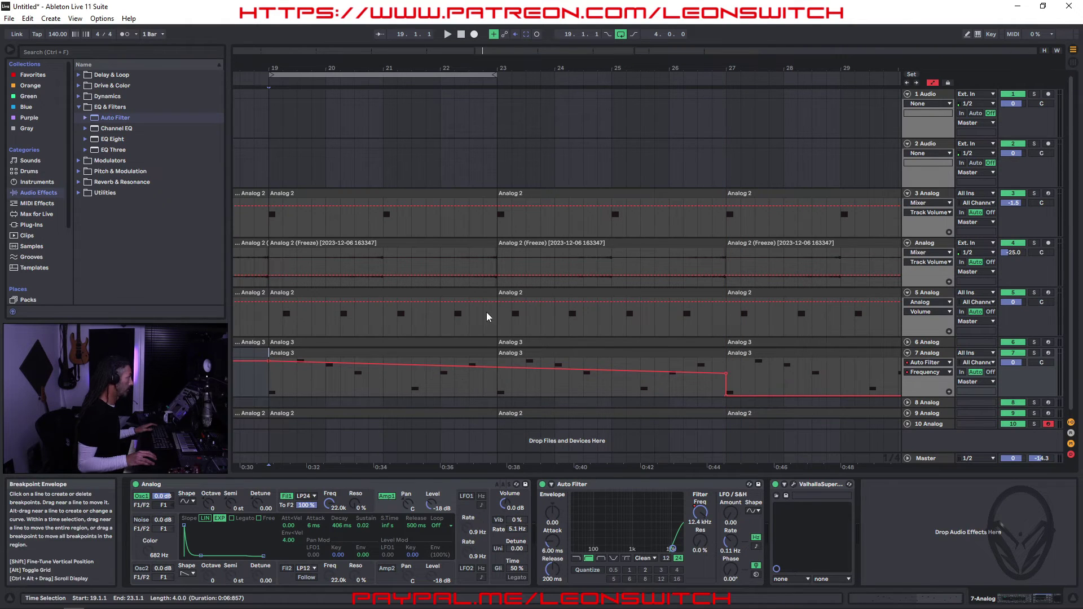
Step: Turn off the loop and, while playing back, lower the frequency ramp's start to 6.19 kHz and its end at bar 27 to about 259 Hz
click(621, 35)
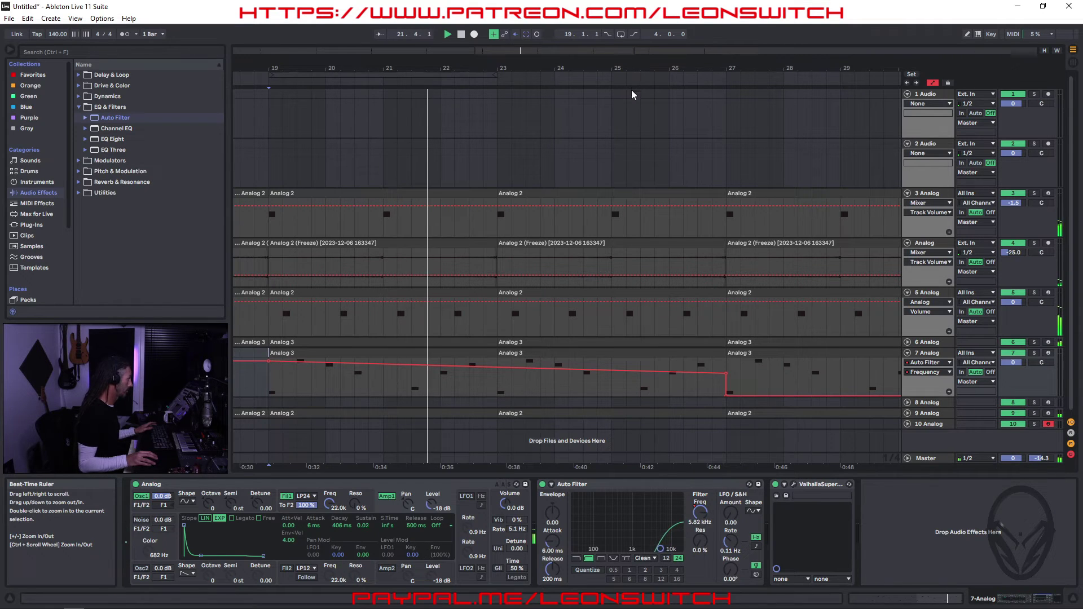
mouse_move(726, 372)
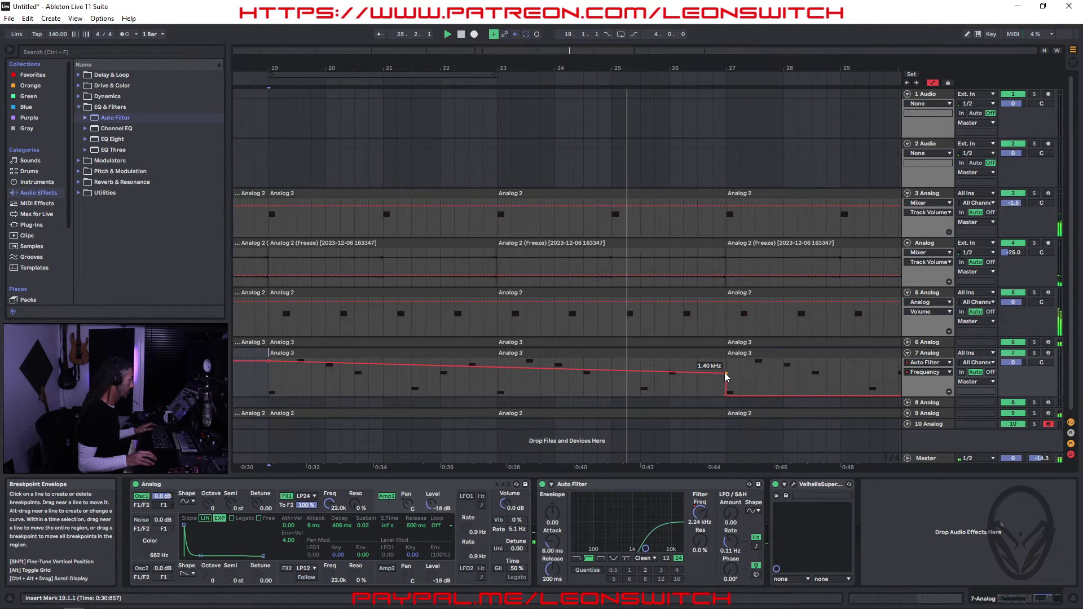
drag(725, 373, 726, 383)
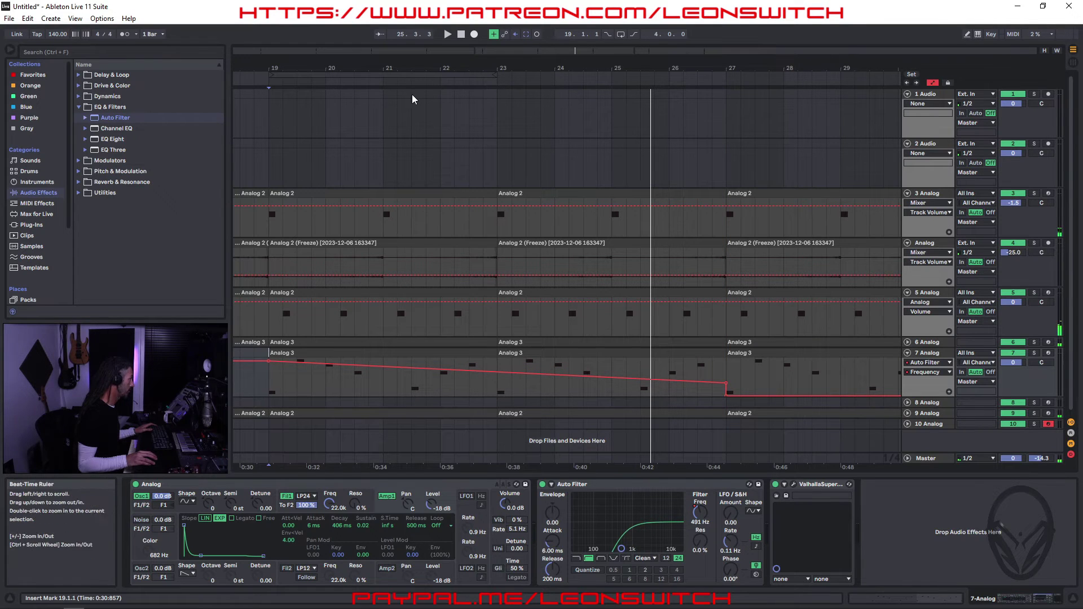
key(space)
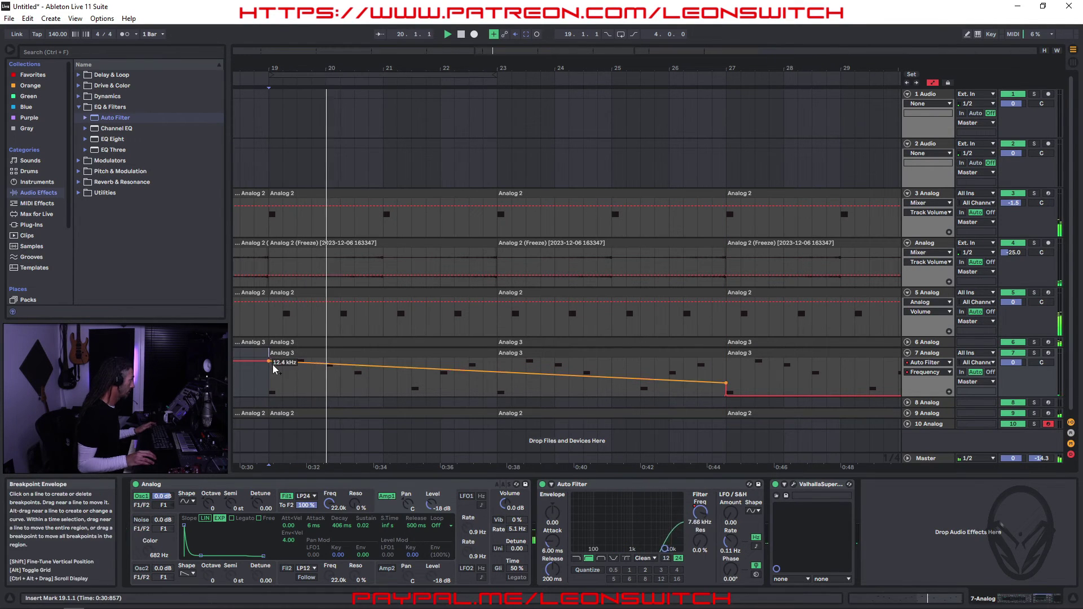
drag(271, 367, 271, 371)
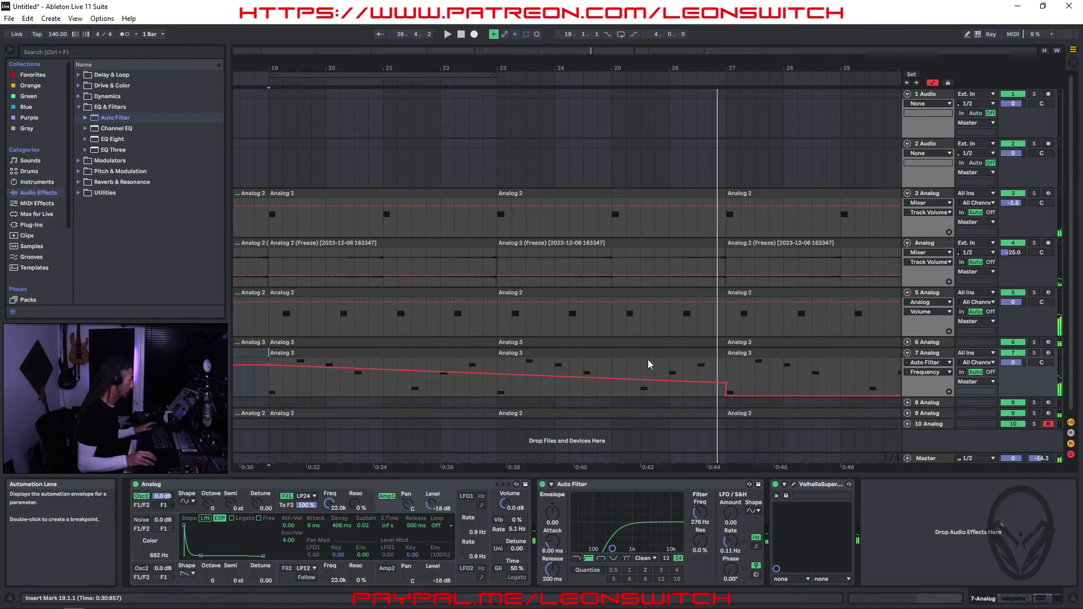
Step: Move track 7's two clips over bars 19 to 27, with their automation, to bar 11 and duplicate them into bars 19 to 27
drag(540, 361, 884, 338)
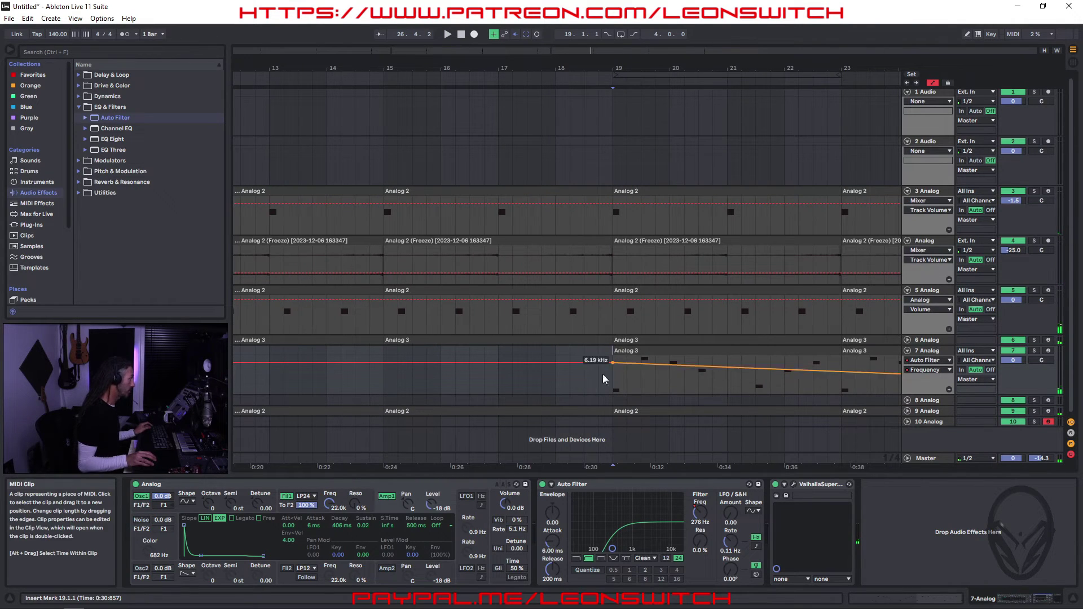
click(732, 351)
shift+click(850, 352)
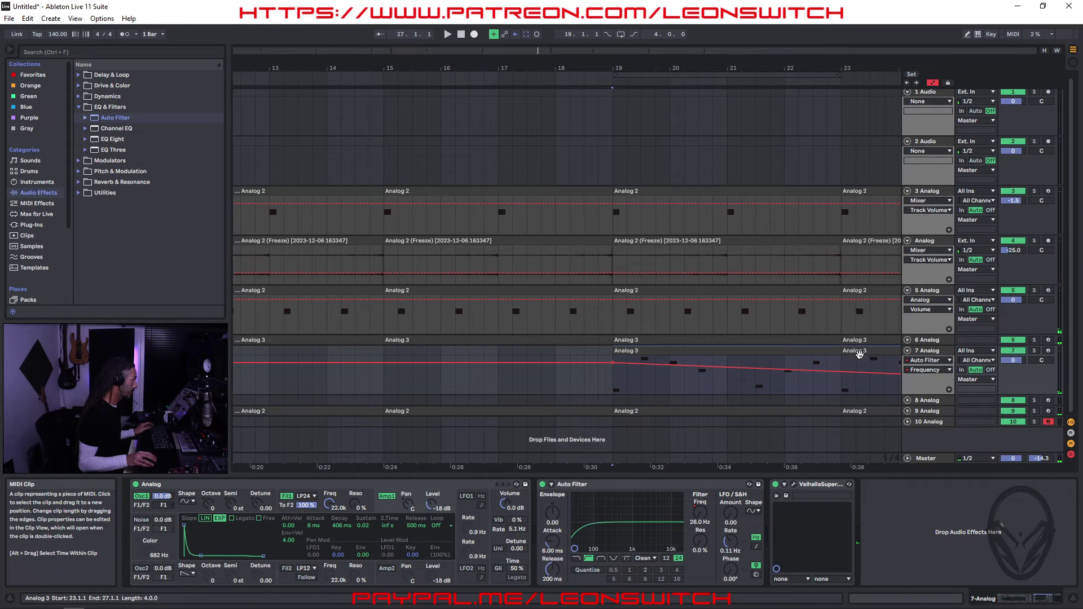
drag(664, 366, 274, 357)
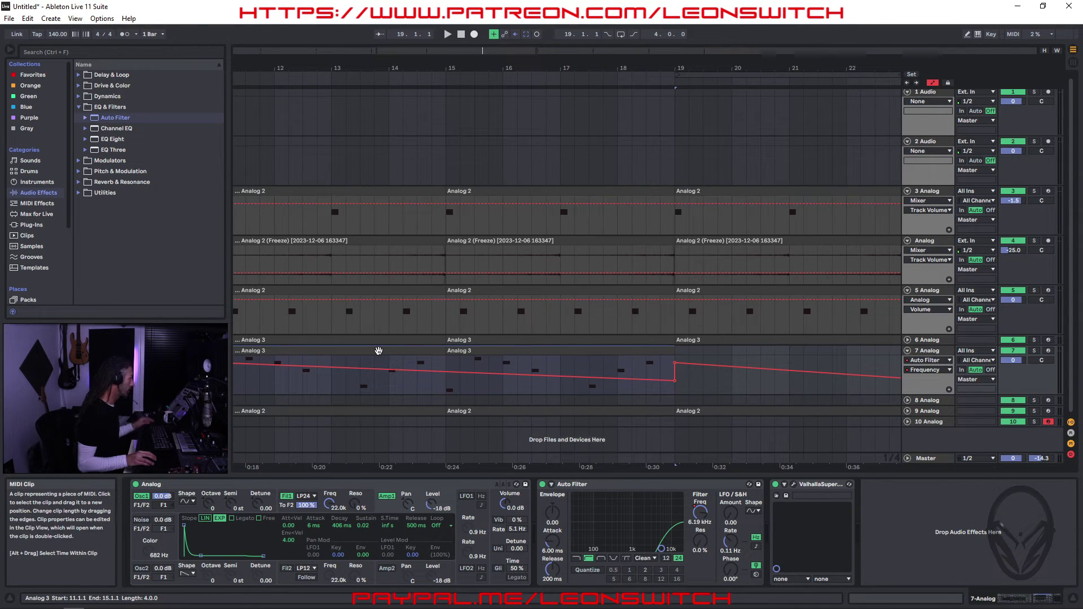
key(ctrl+d)
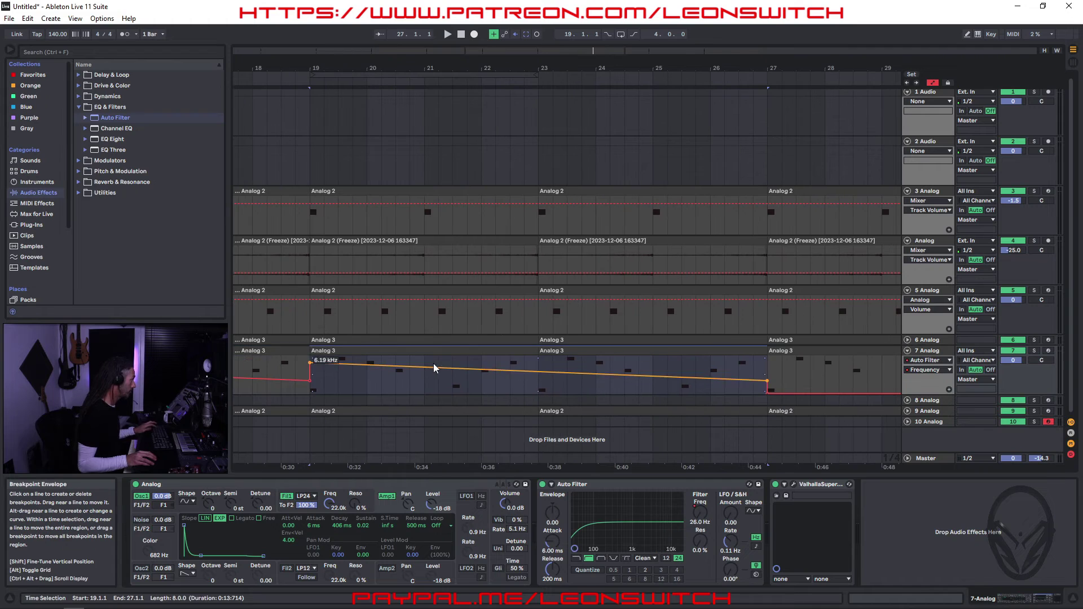
Step: Remove the intermediate breakpoints at bars 19 and 27 to make track 7's filter frequency fall in one continuous ramp from bar 11 to 27
click(311, 364)
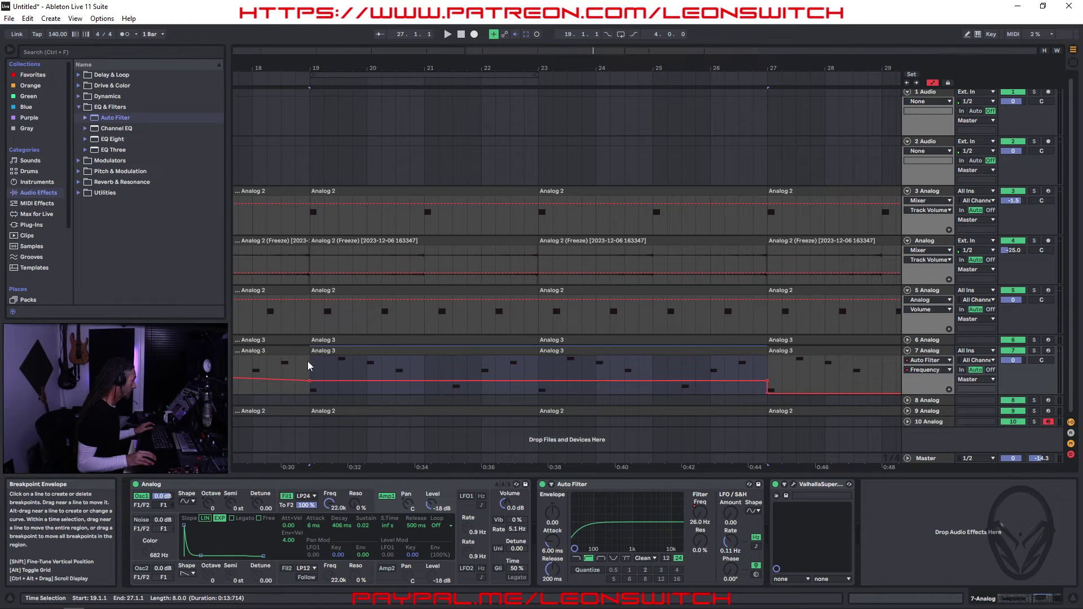
click(767, 385)
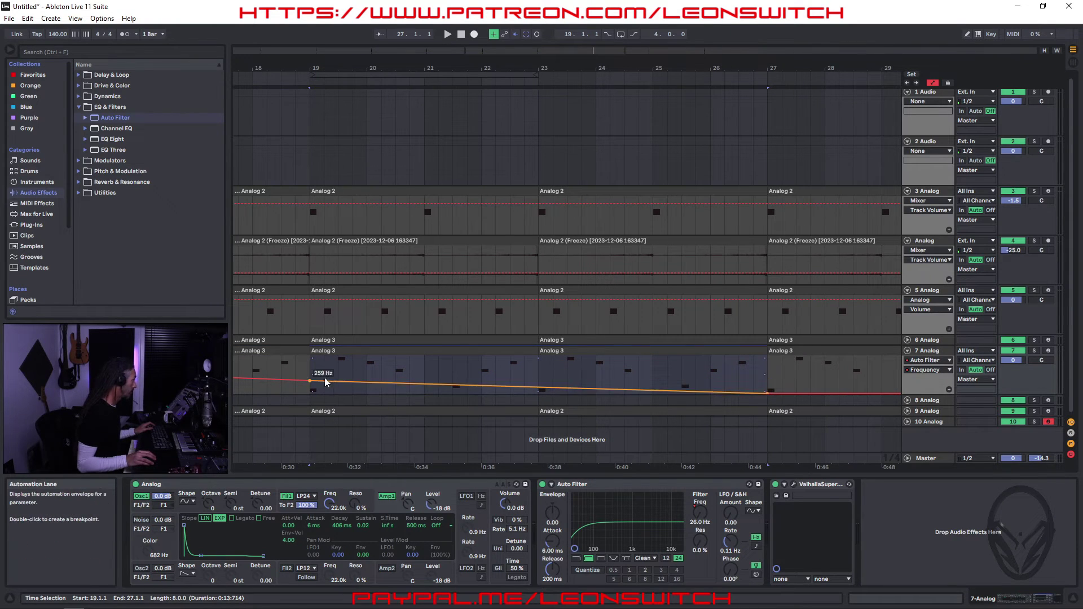
click(310, 386)
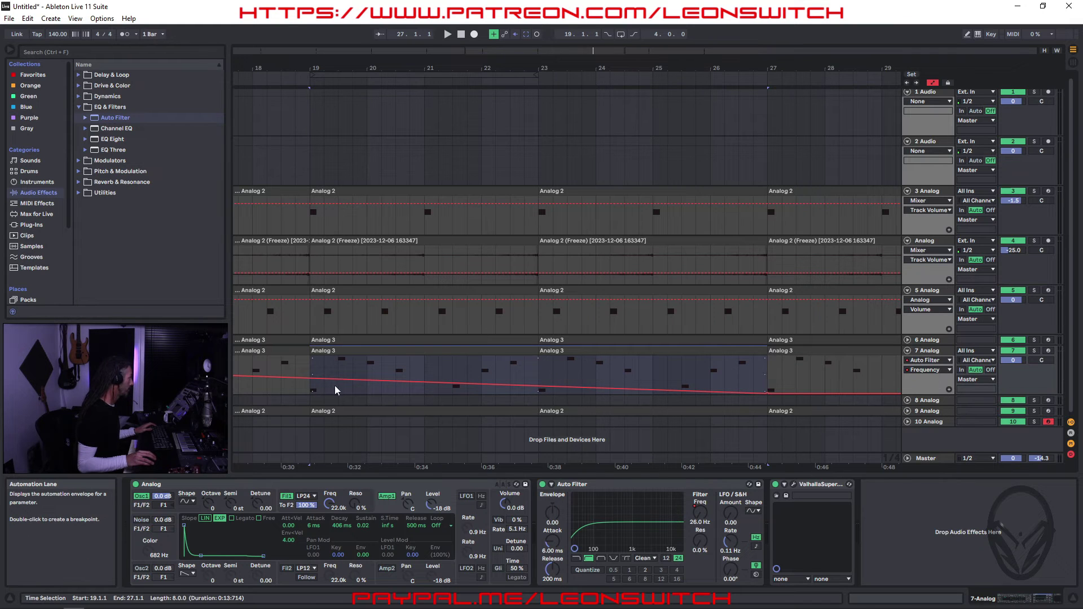
Step: Play the arrangement from bar 3 to listen to the filter sweep on track 7
scroll(461, 244, left, 10)
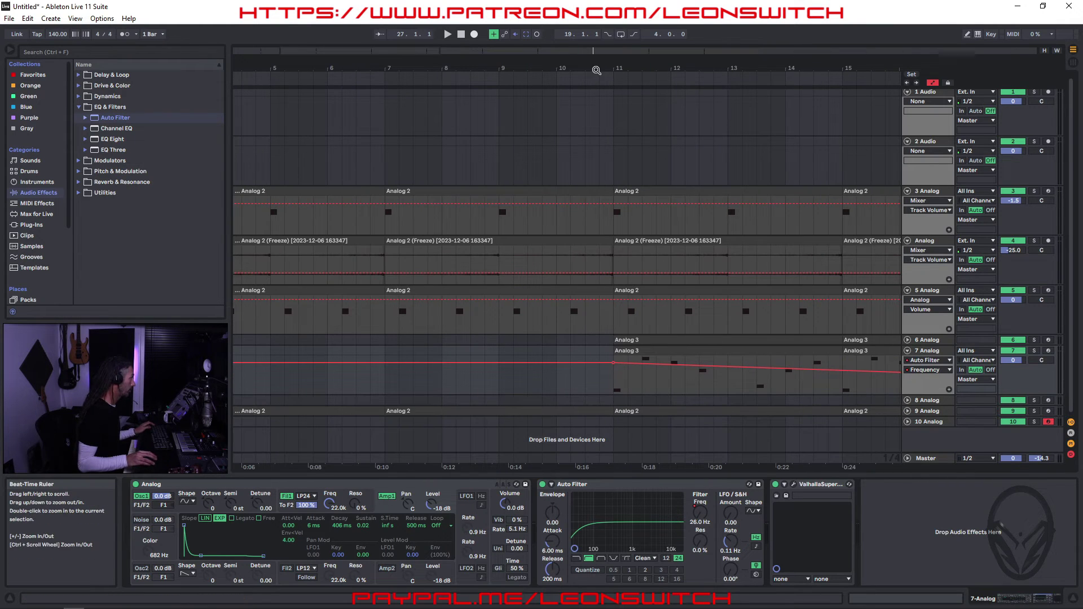
drag(596, 70, 592, 56)
click(250, 73)
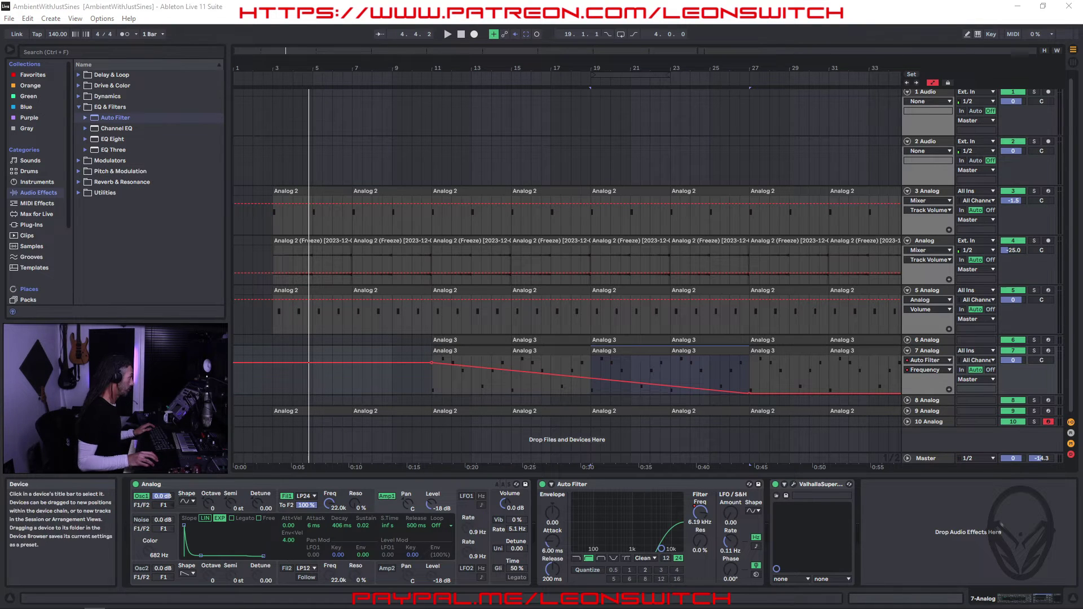
click(313, 191)
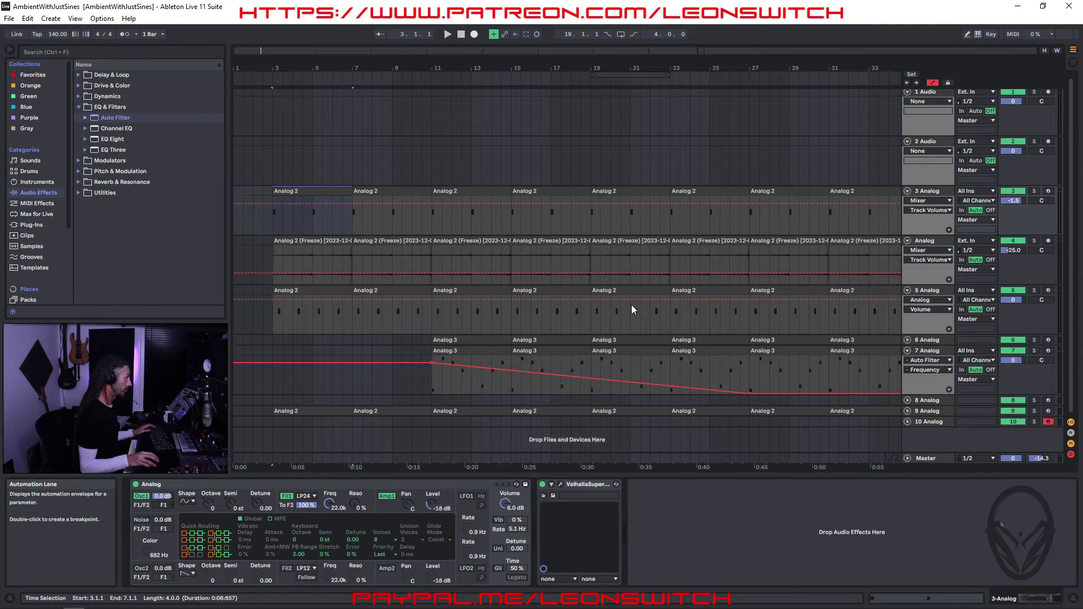
key(space)
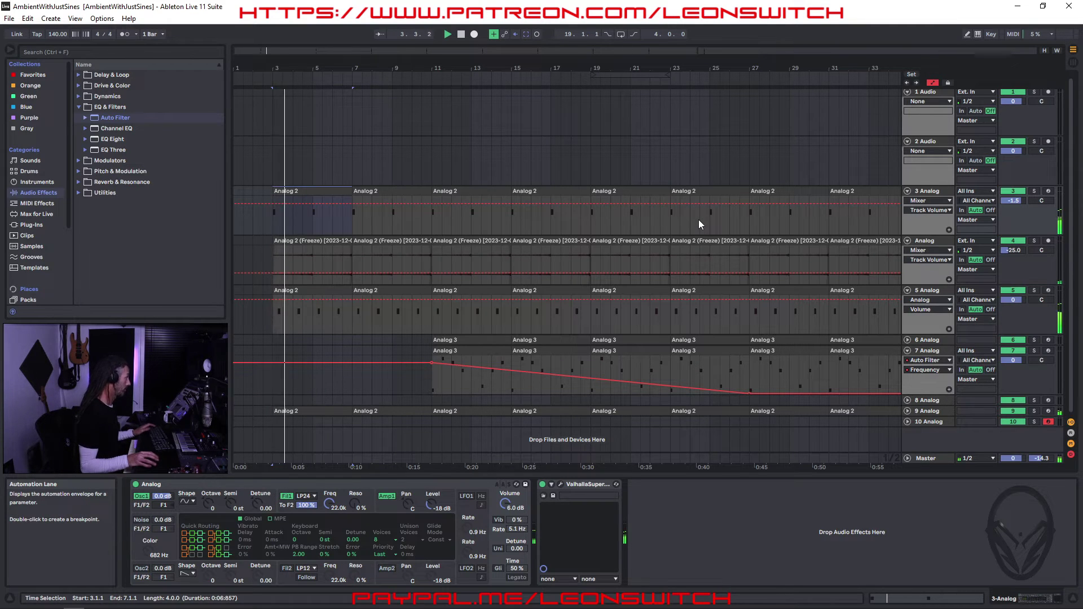
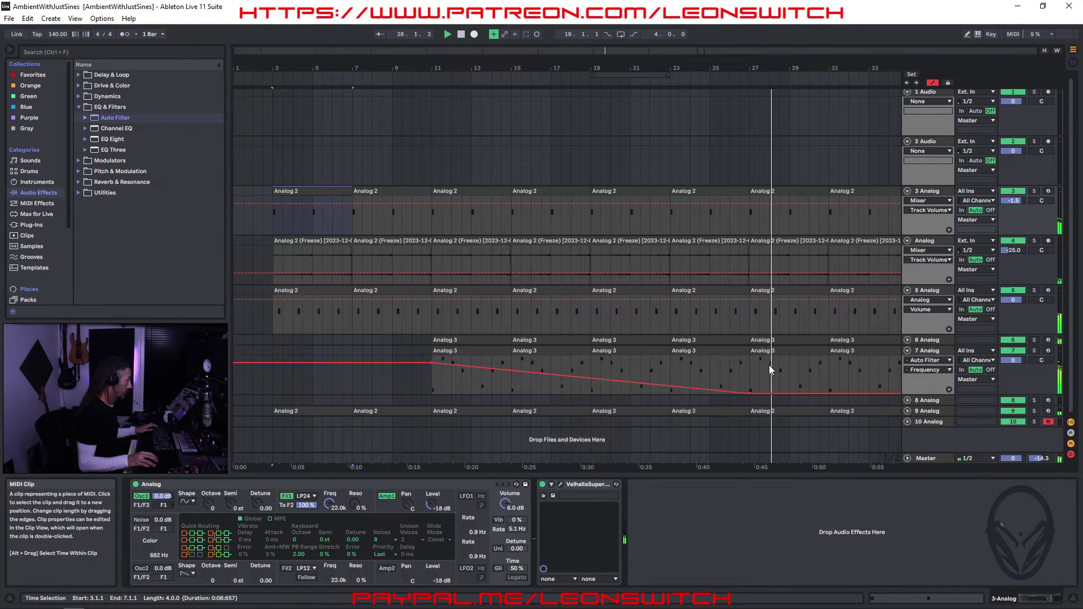
Step: Copy track 8's clip at bar 35 to bars 31 and 27 on the same track and play back from bar 27
key(ctrl+d)
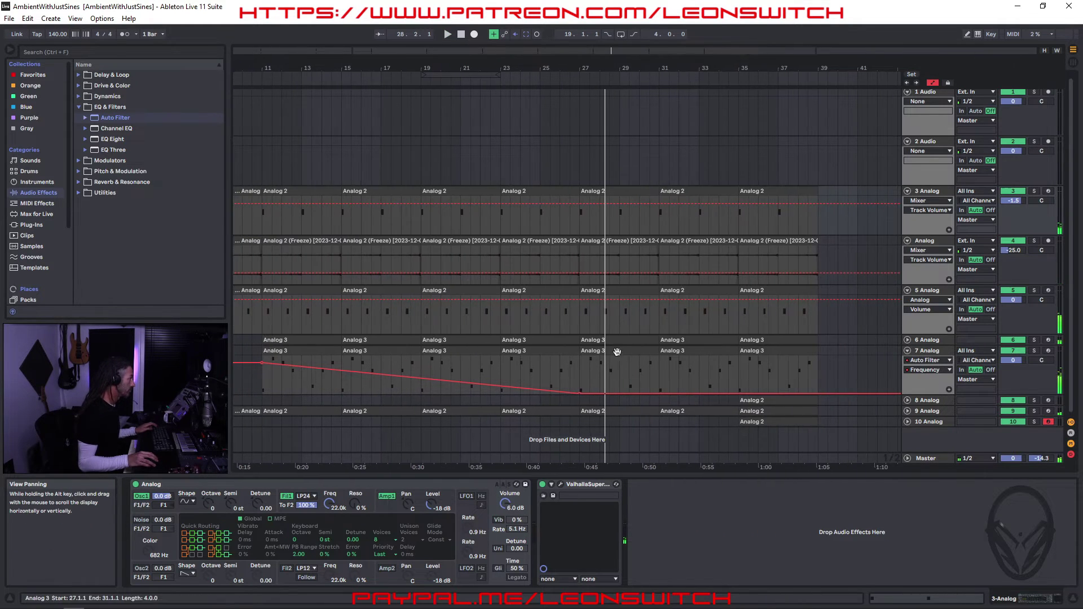
click(762, 400)
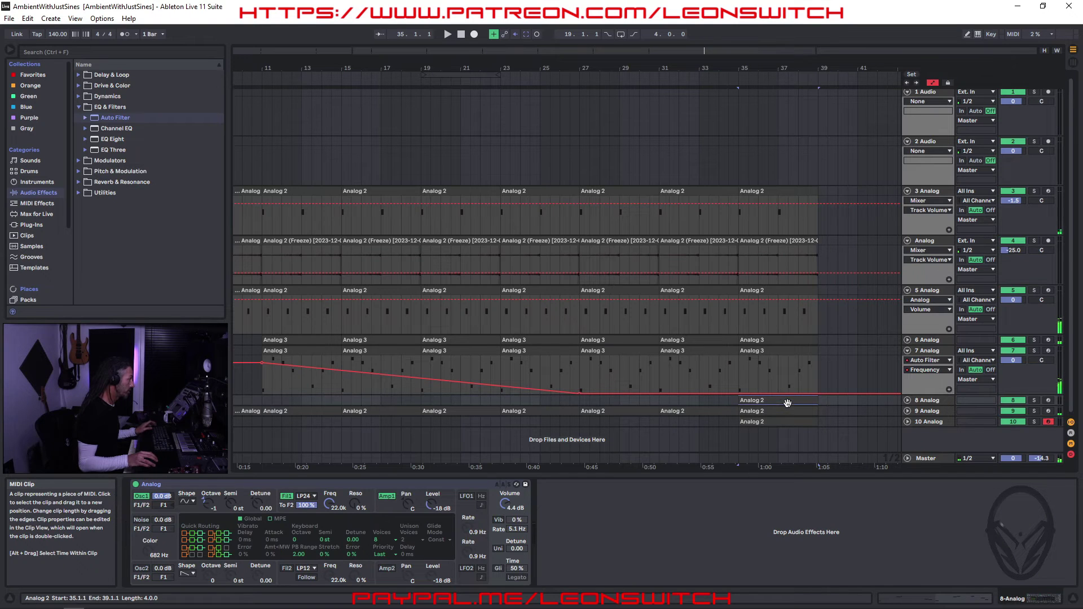
drag(791, 401, 729, 402)
drag(640, 401, 632, 400)
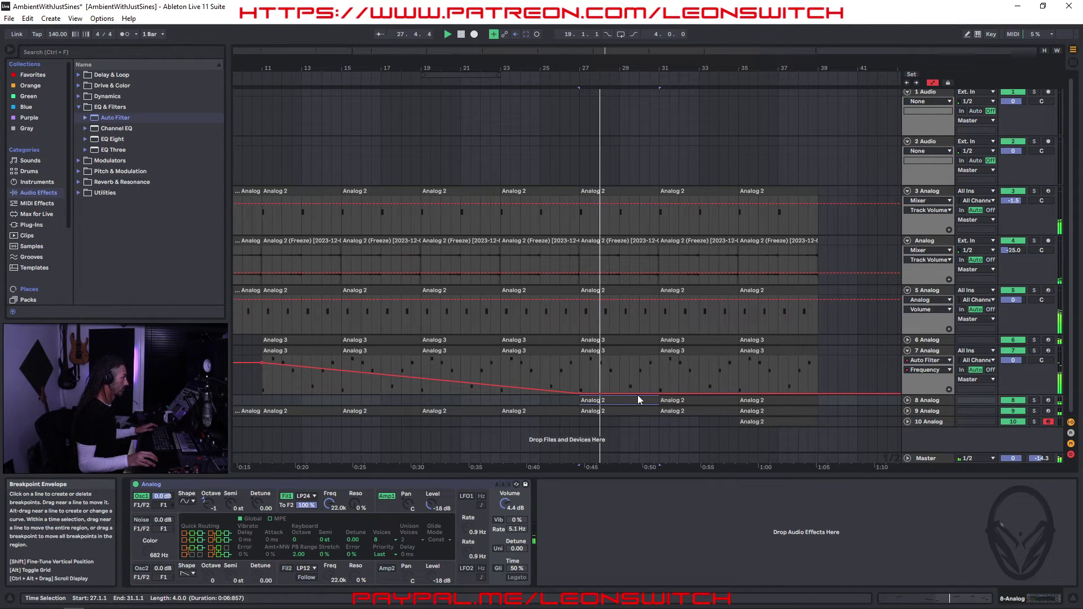
click(494, 84)
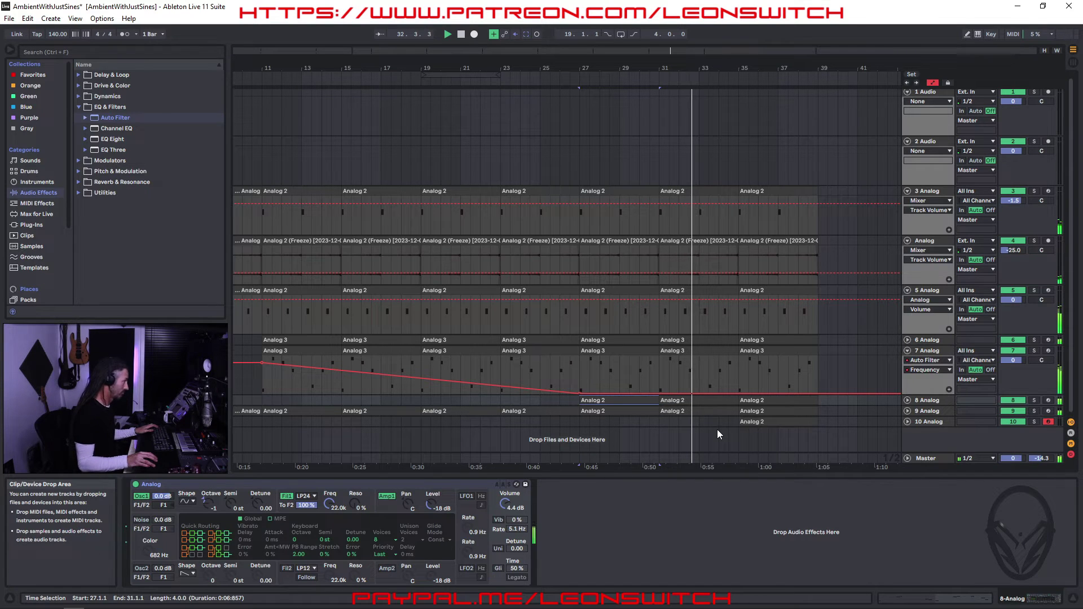
Step: Duplicate the clips of tracks 3 to 10 over bars 35 to 39 into bars 39 to 43
click(749, 424)
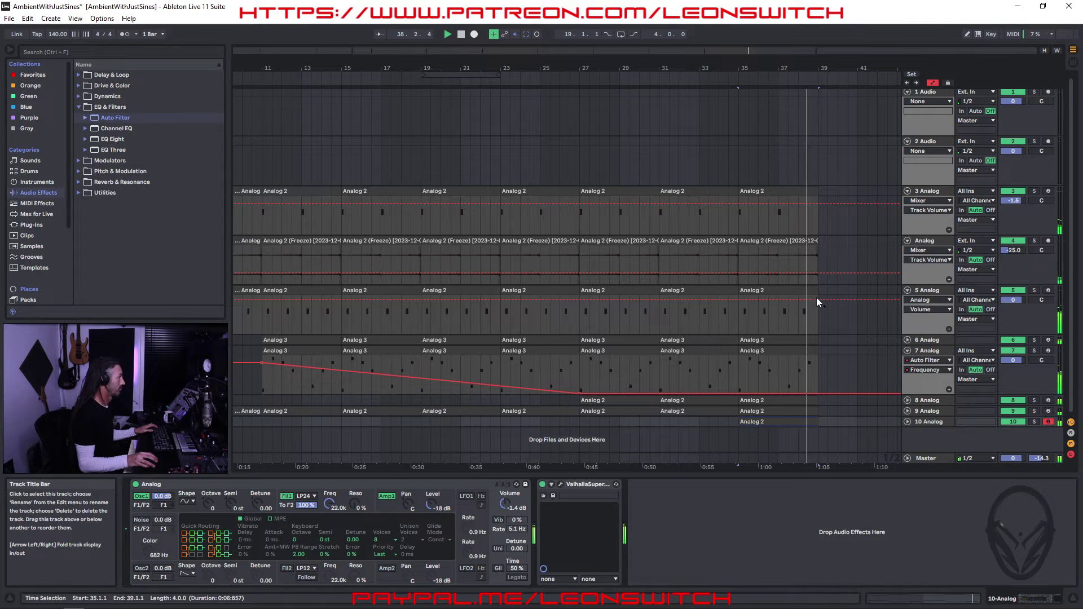
click(765, 190)
shift+click(777, 423)
key(ctrl+d)
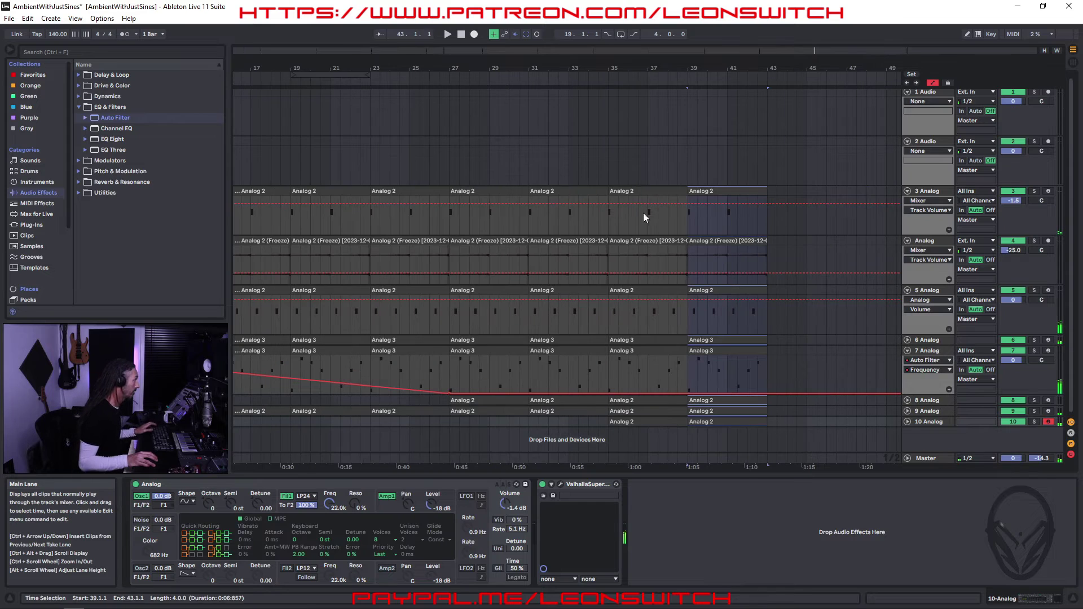
Step: Loop bars 35 to 43, play that section back and select track 10
shift+click(643, 190)
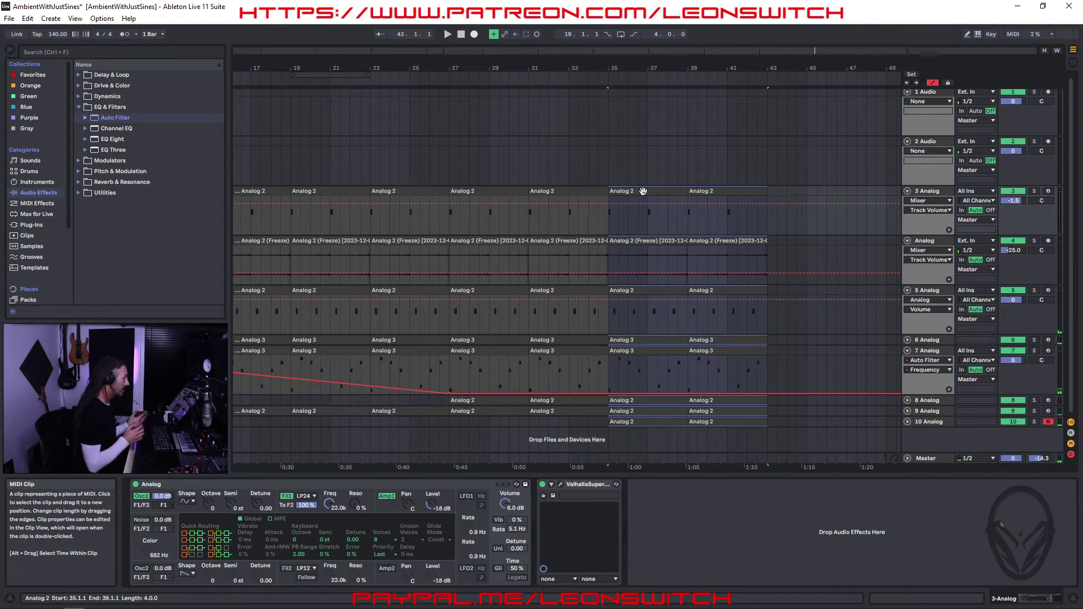
key(space)
click(935, 422)
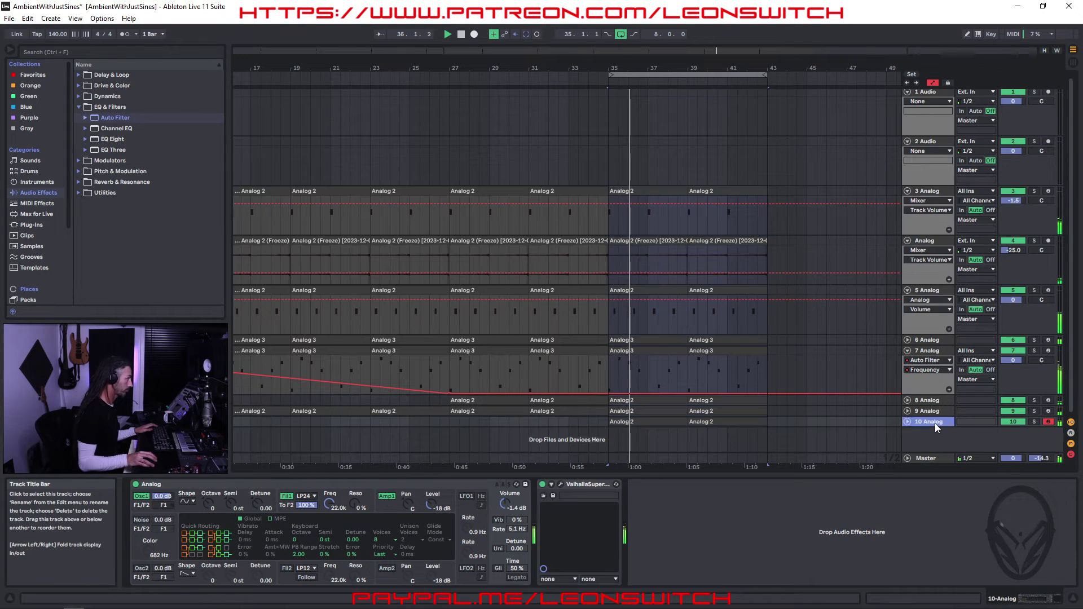
click(940, 428)
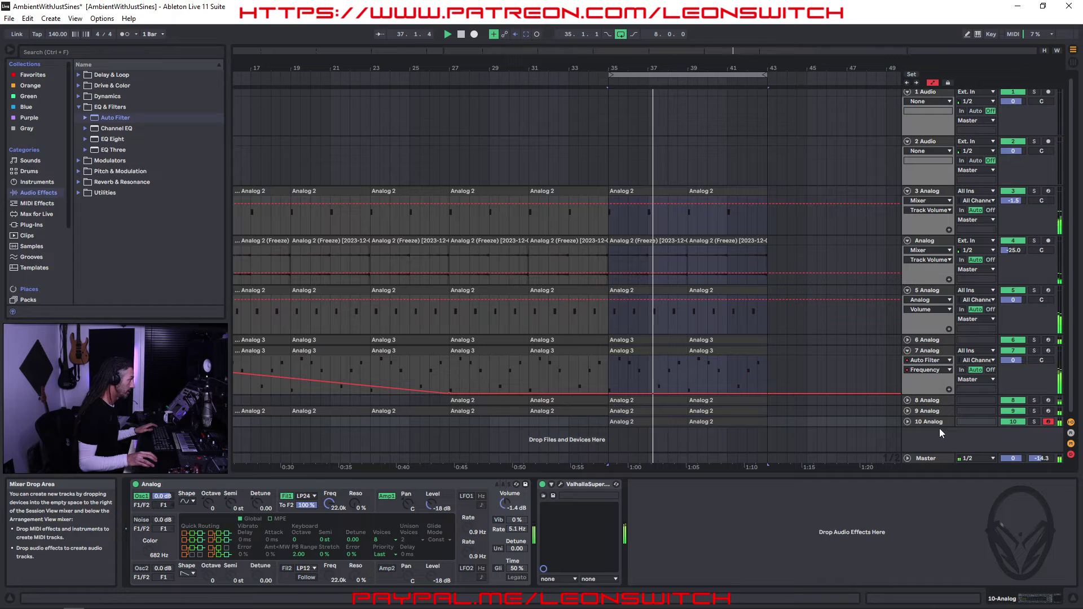
Step: Listen to track 10 in solo during playback and return to the full mix
click(936, 425)
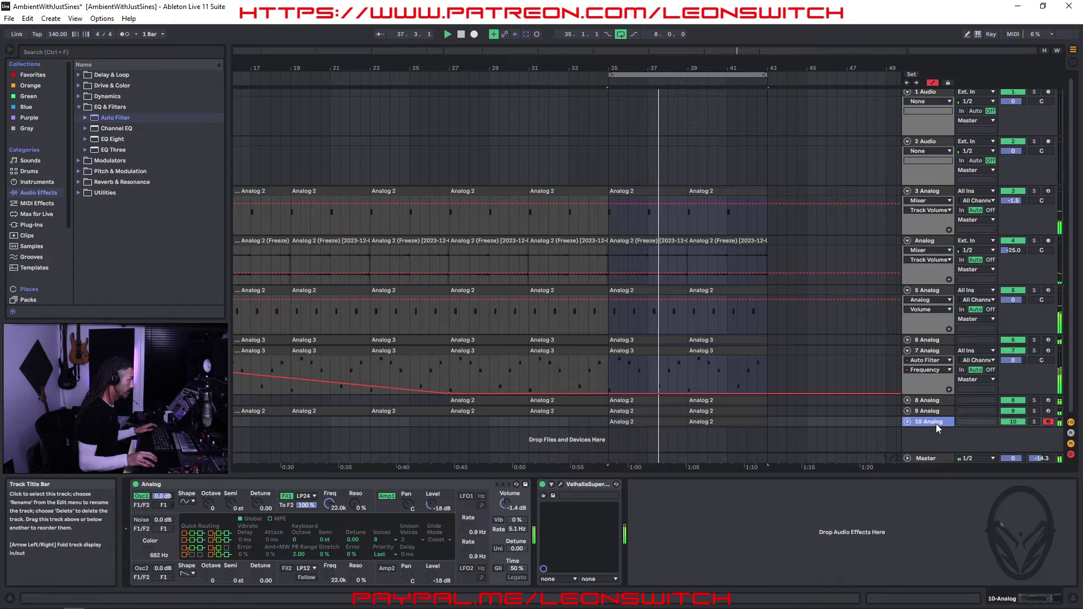
click(1034, 422)
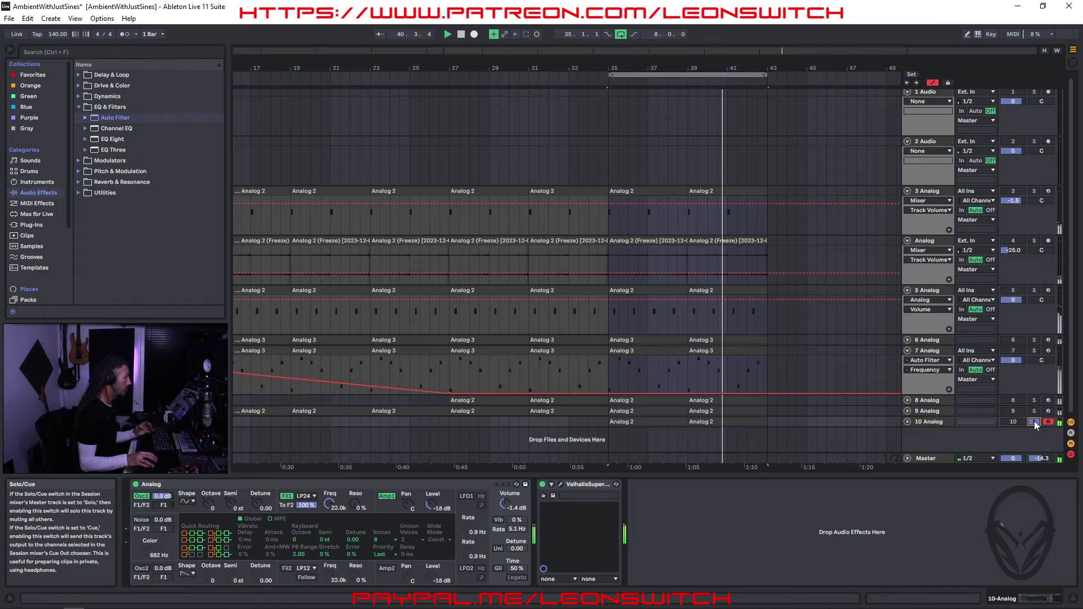
click(1034, 421)
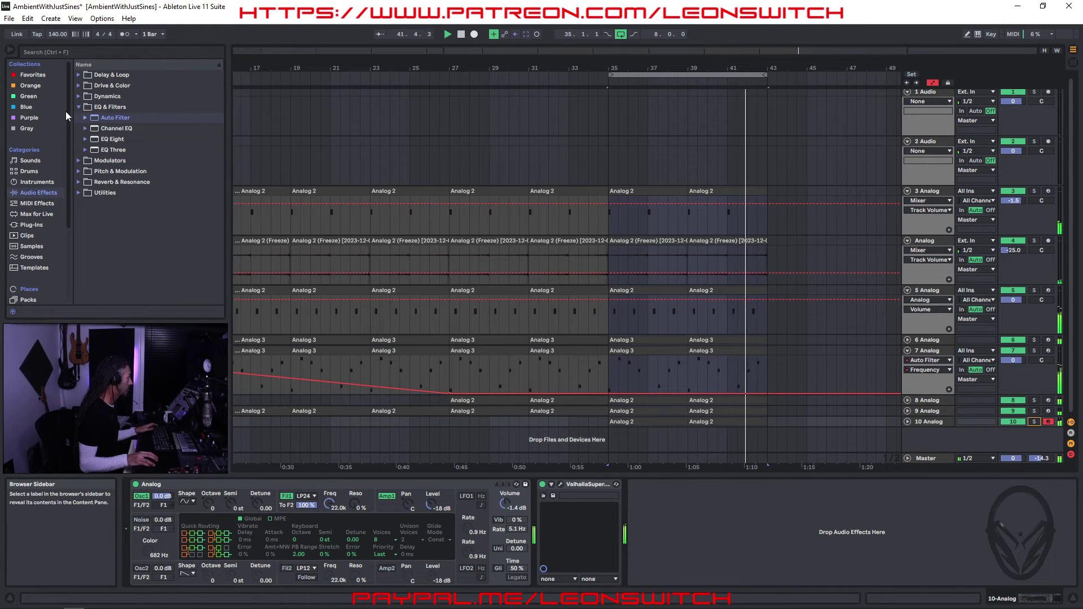
Step: Insert a Cabinet effect between Analog and ValhallaSupermassive on track 10 and set its output to Dual
click(91, 86)
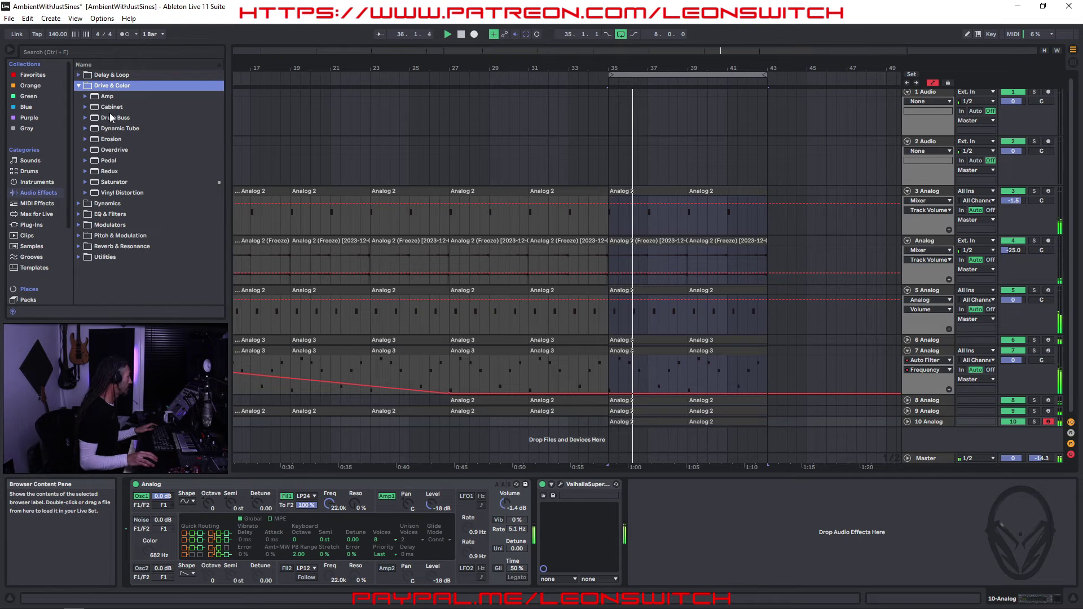
click(107, 107)
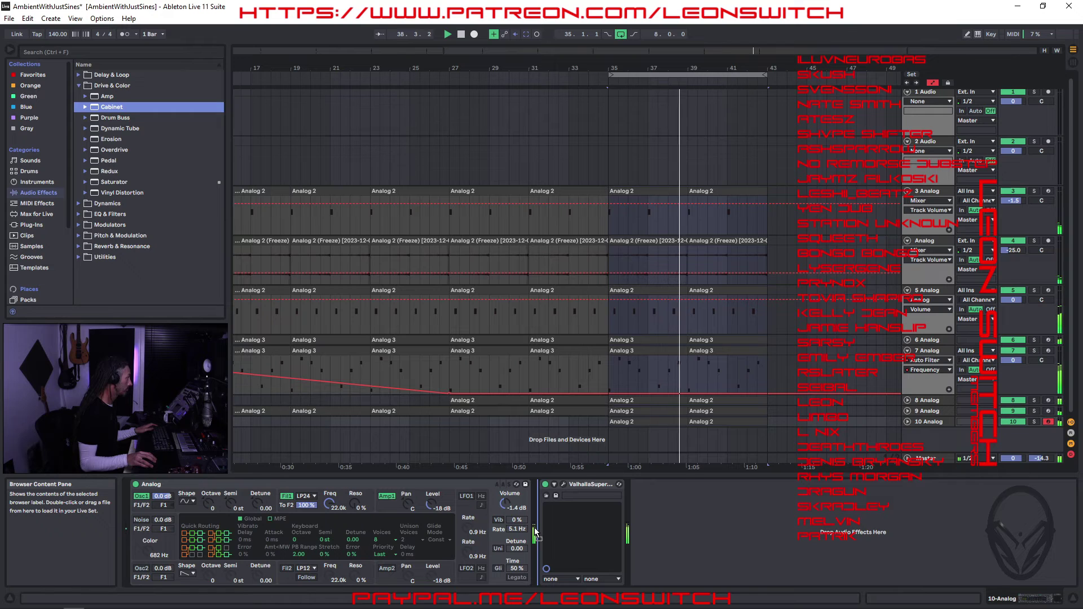
drag(535, 532, 538, 531)
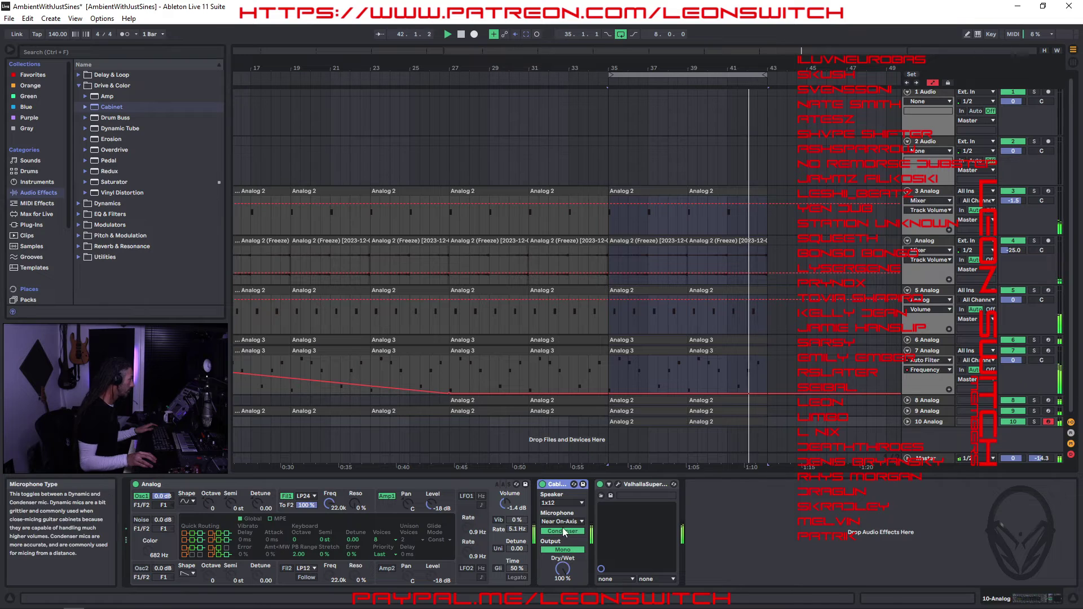
click(574, 549)
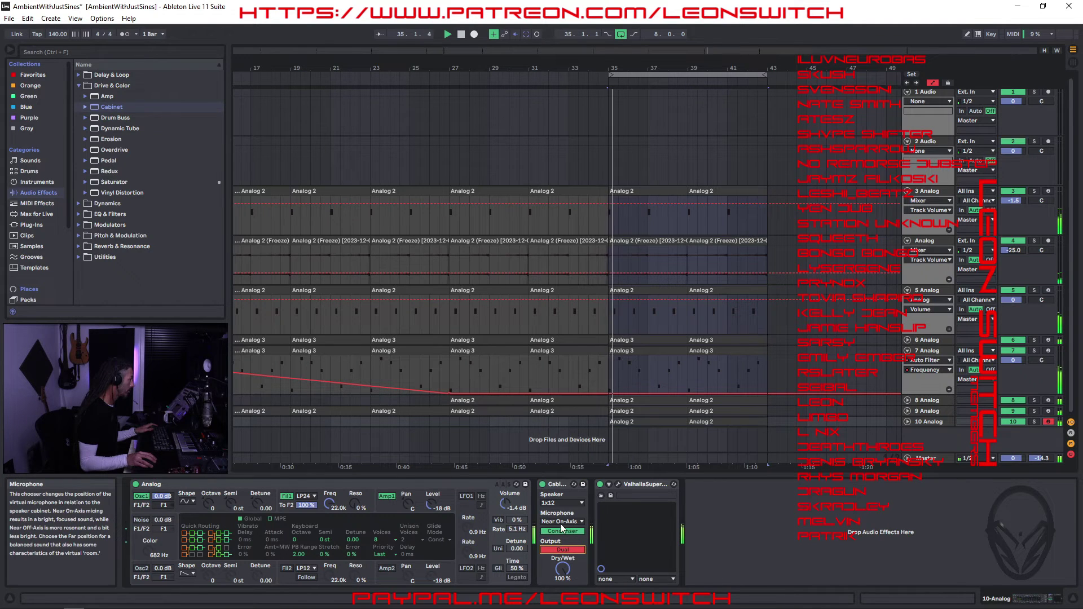
Step: Try the 4x12 speaker in track 10's Cabinet, and delete the Cabinet effect
click(560, 502)
click(557, 519)
click(562, 504)
click(568, 519)
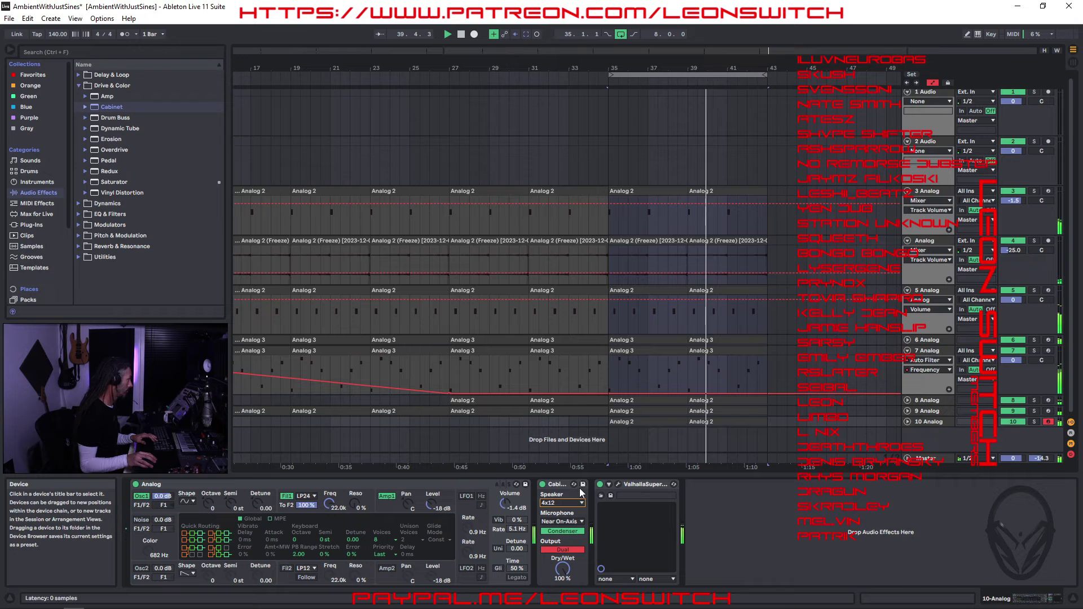
click(562, 488)
key(Delete)
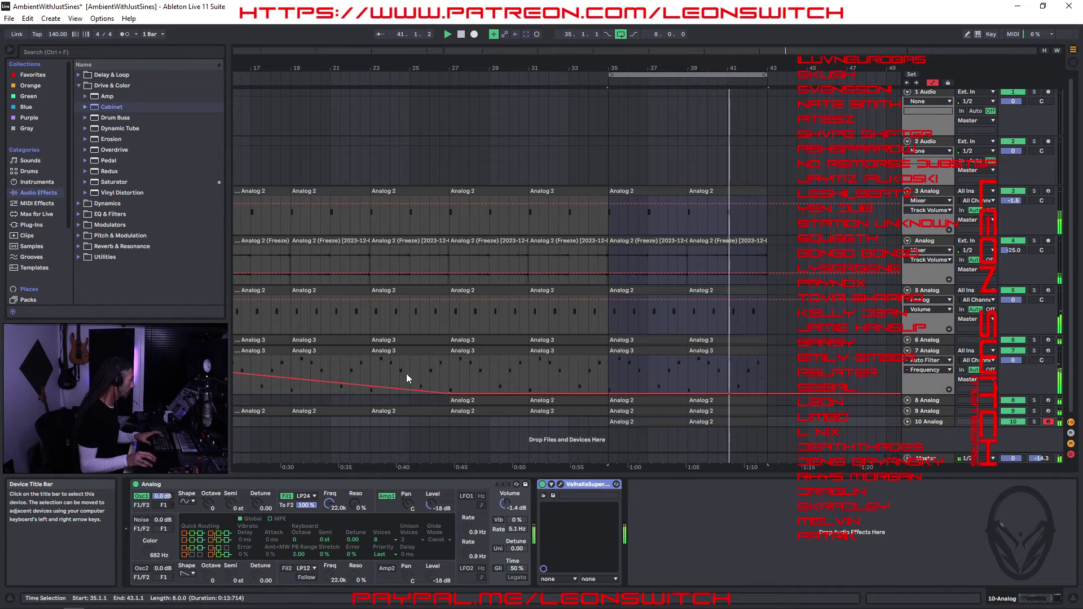
Step: Add Vinyl Distortion after ValhallaSupermassive on track 10 and try its crackle with the density at 21.8
drag(100, 192, 540, 505)
drag(594, 485, 763, 499)
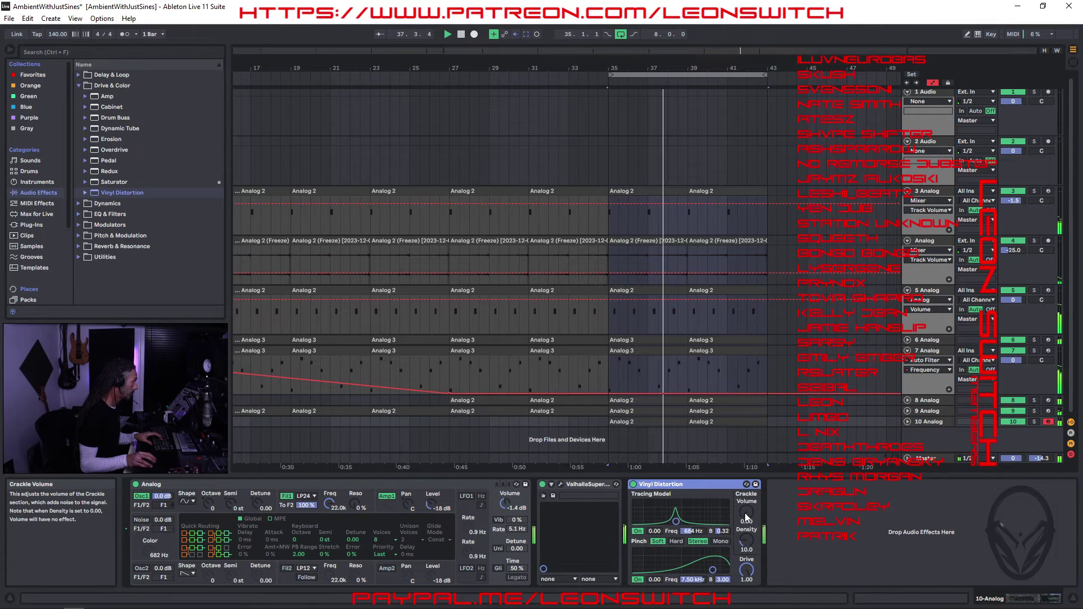
drag(745, 513, 745, 504)
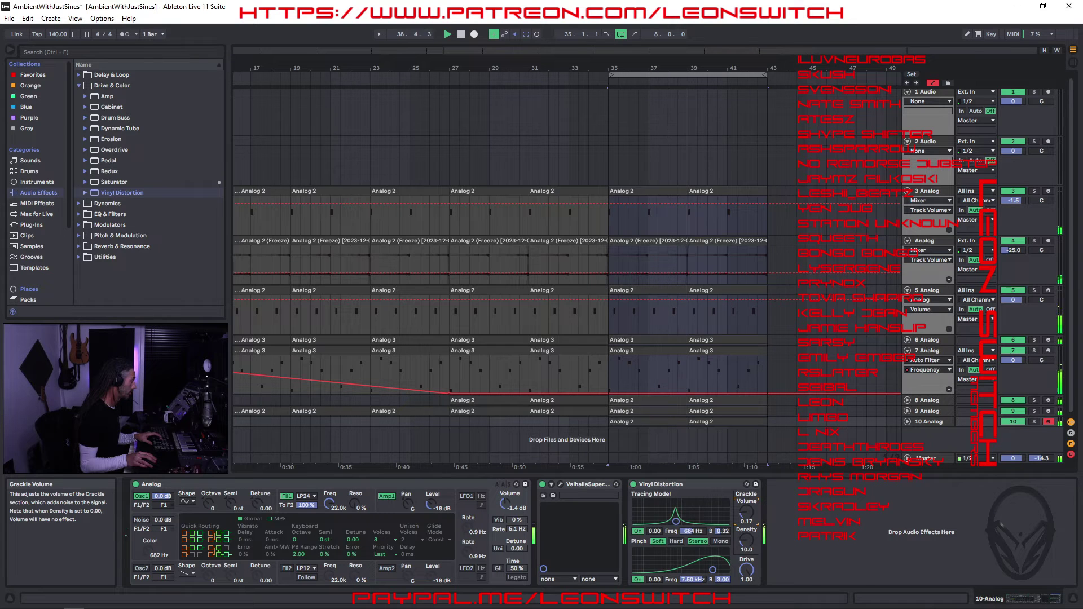
mouse_move(746, 518)
mouse_down()
mouse_move(743, 549)
mouse_move(744, 525)
mouse_up()
Step: Try the Vinyl Distortion with pinch at 5.39 kHz and tracing at about 1.55 kHz, and delete the effect
mouse_move(713, 570)
mouse_down()
mouse_move(695, 568)
mouse_move(707, 568)
mouse_up()
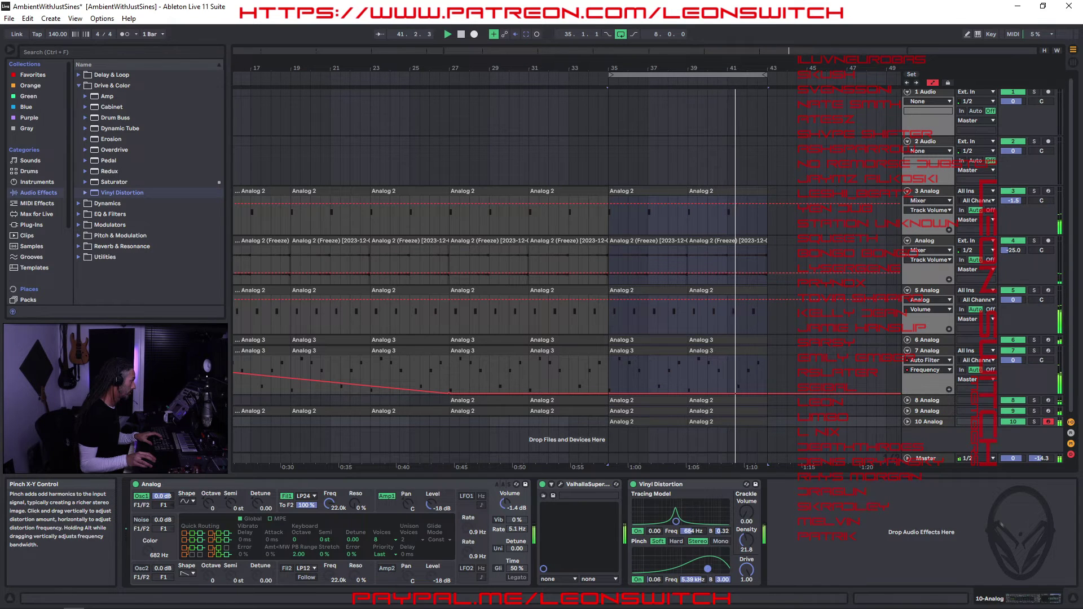
drag(677, 519, 688, 518)
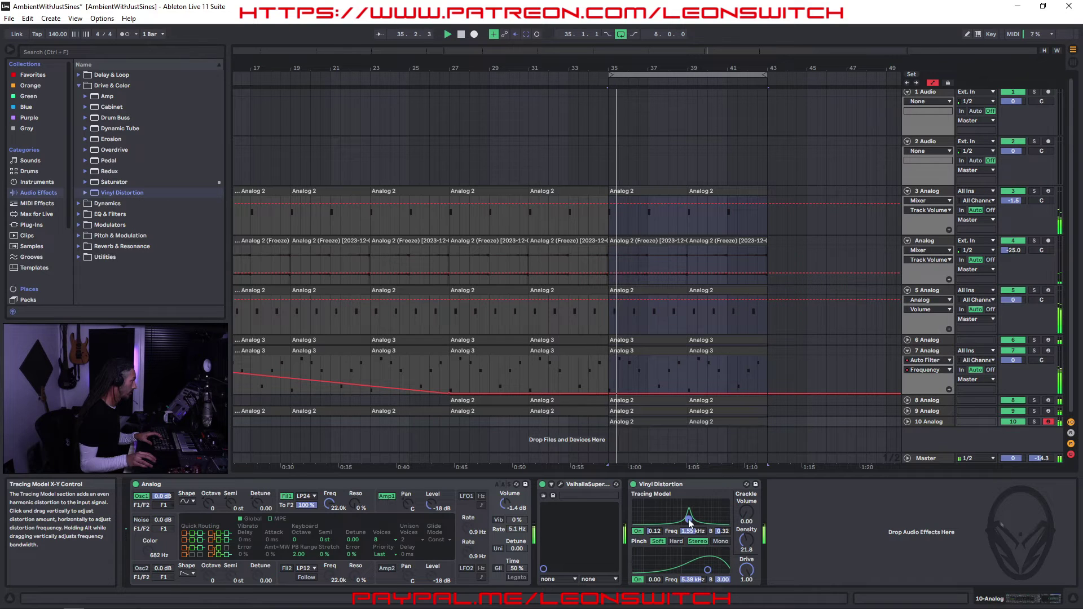
click(723, 487)
key(Delete)
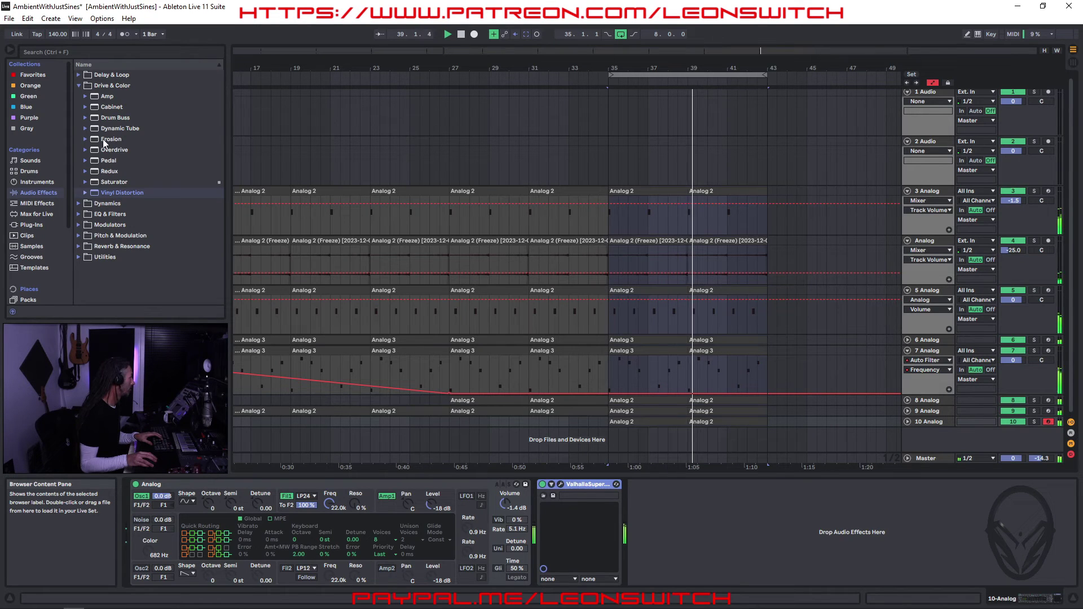
Step: Add a Saturator after ValhallaSupermassive on track 10 with output at -1.14 dB and dry/wet at 44.4%
click(106, 184)
drag(106, 184, 665, 517)
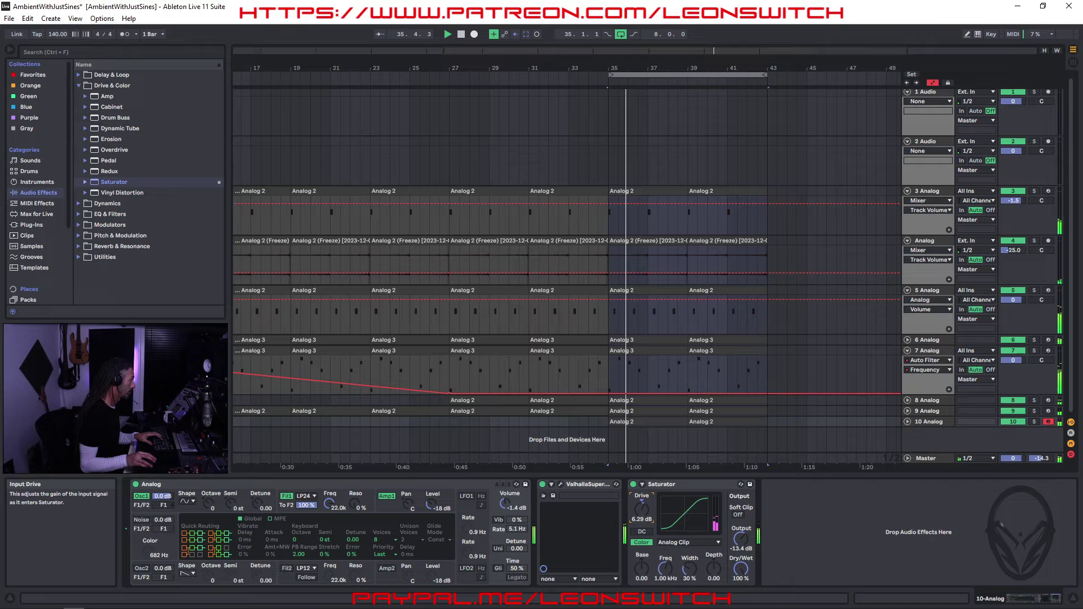
drag(741, 539, 741, 524)
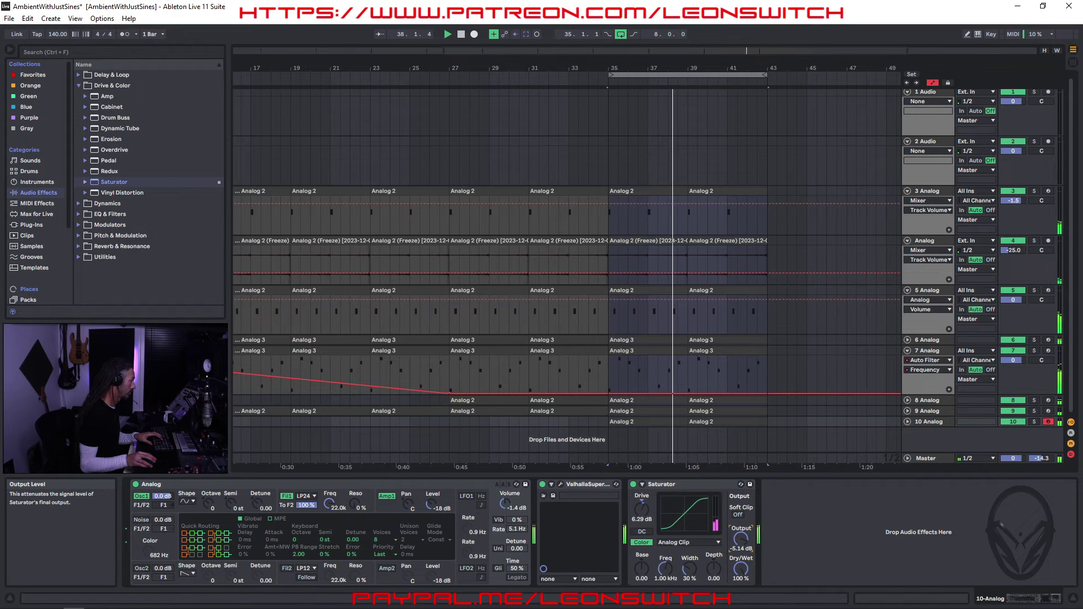
mouse_move(739, 573)
mouse_down()
mouse_move(740, 536)
mouse_move(742, 575)
mouse_up()
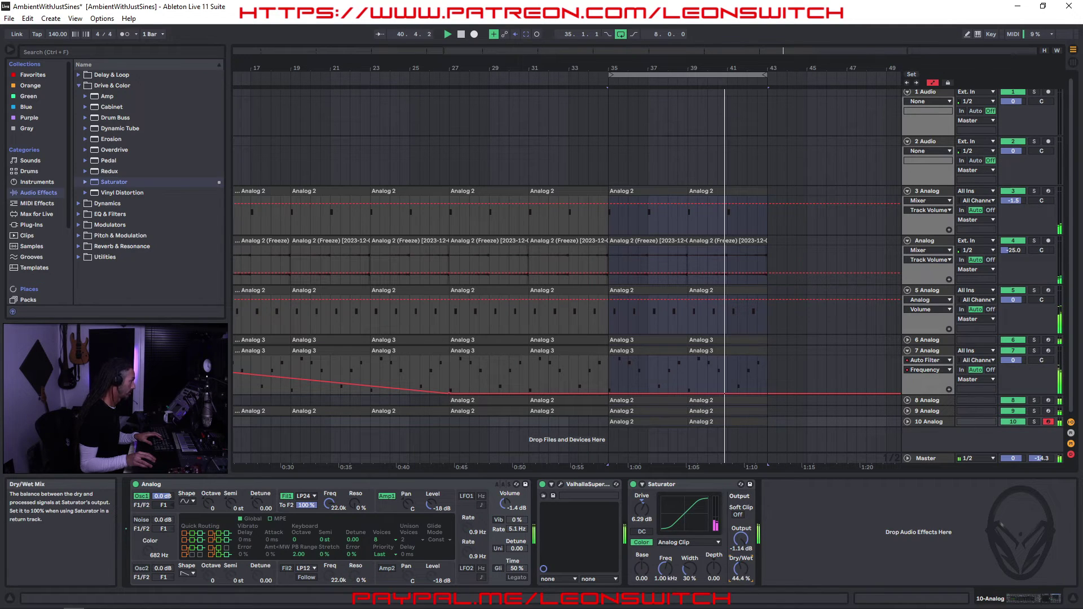
Step: Solo track 10 and set the Saturator's drive to 29.7 dB and dry/wet to 1.59%
click(1035, 422)
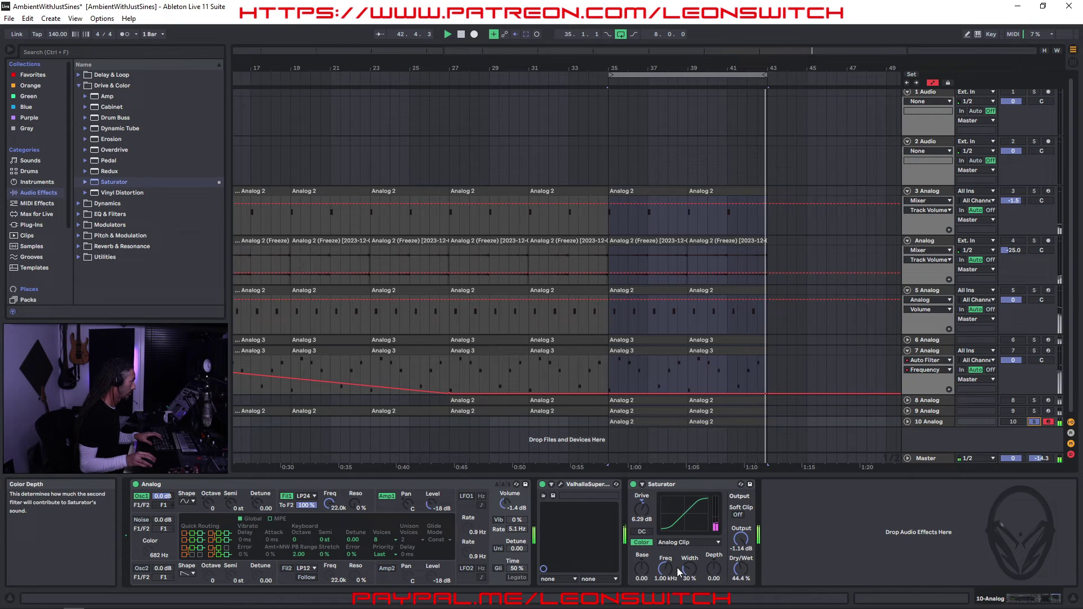
drag(645, 524, 645, 480)
drag(741, 570, 741, 601)
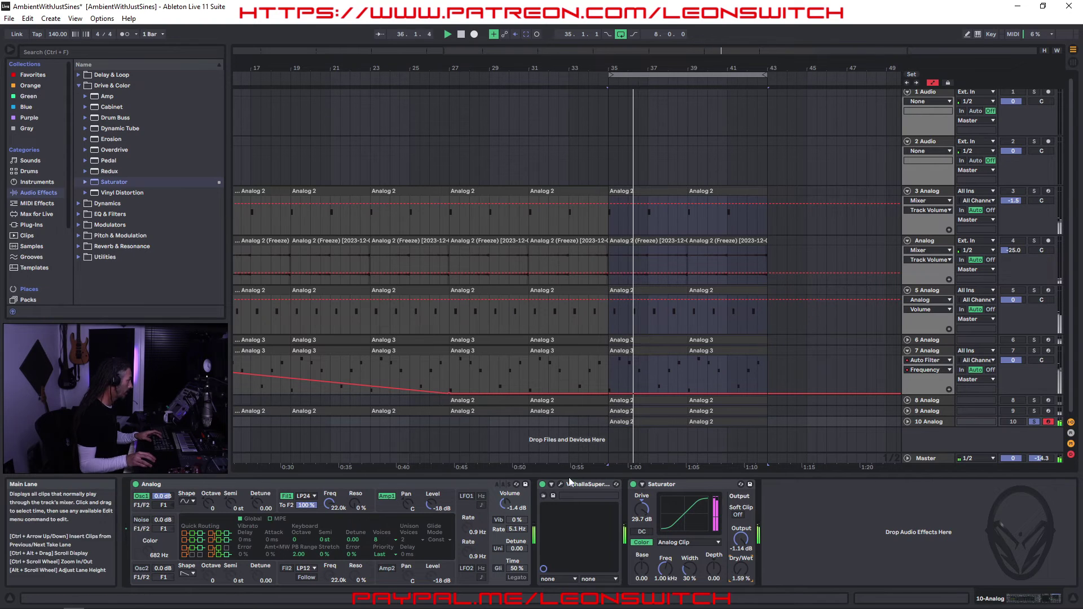
Step: Move the Saturator ahead of ValhallaSupermassive on track 10 and set its dry/wet to 2.38%
drag(687, 483, 592, 485)
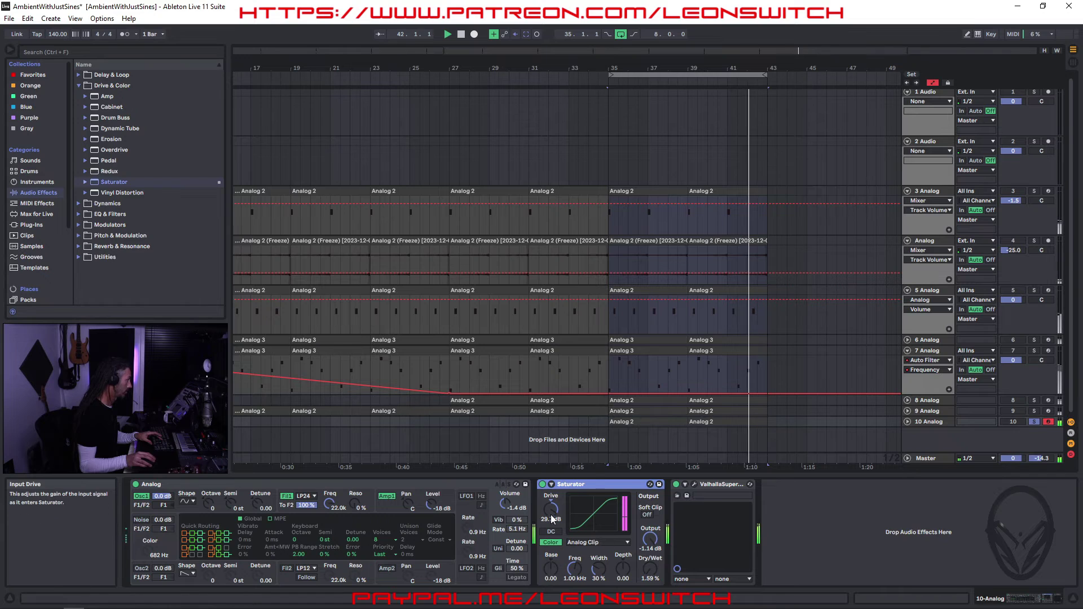
mouse_move(651, 568)
mouse_down()
mouse_move(650, 556)
mouse_move(650, 570)
mouse_up()
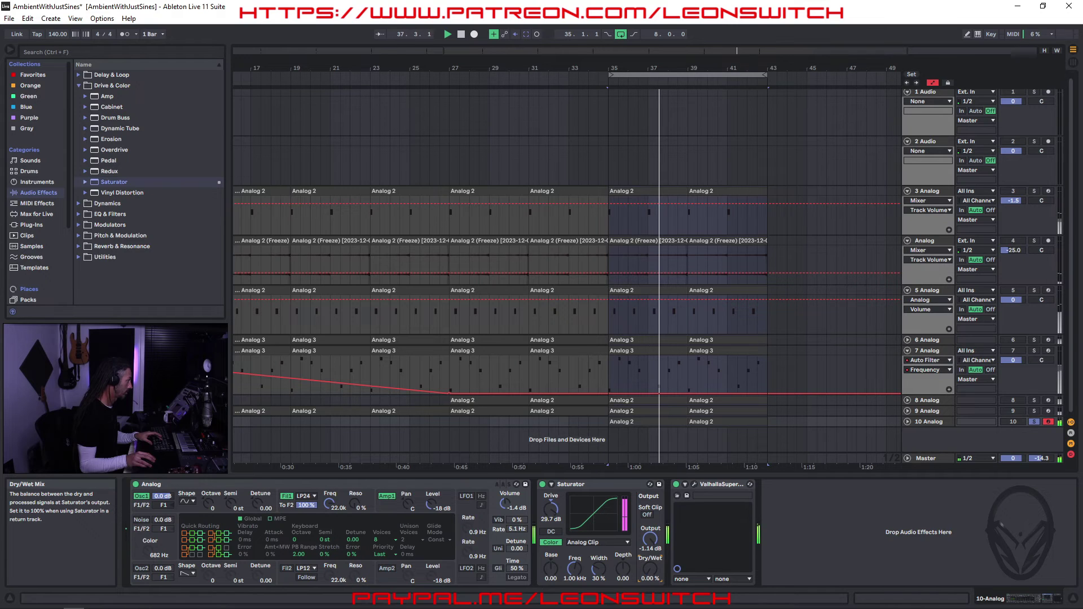
drag(651, 569, 651, 566)
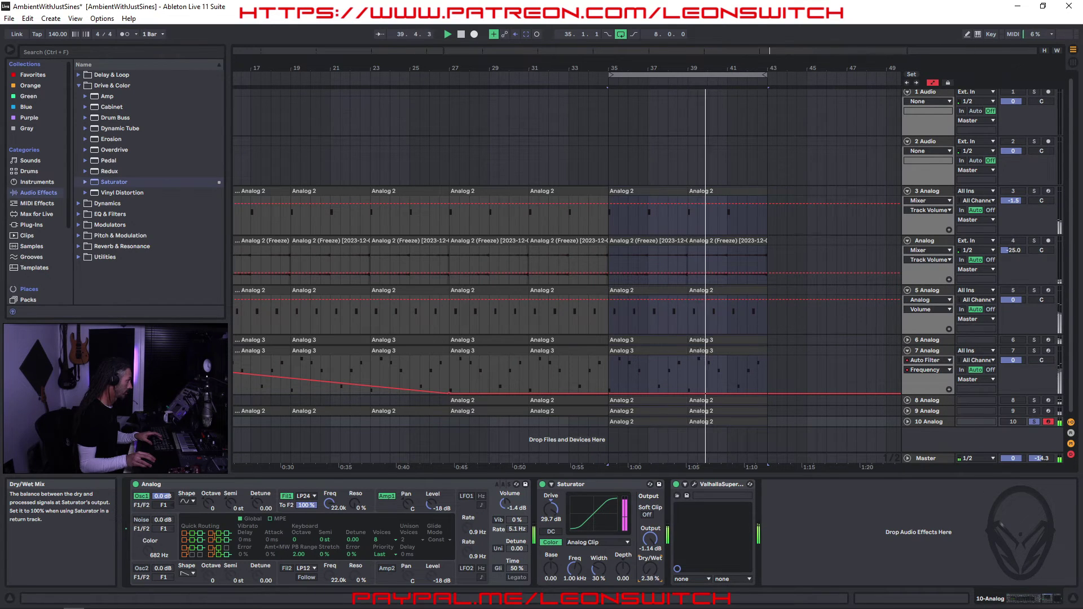
Step: With track 10 unsoloed, try the Saturator at 16.0 dB drive and 5.56% dry/wet, and delete the effect
click(1033, 422)
drag(551, 508, 551, 534)
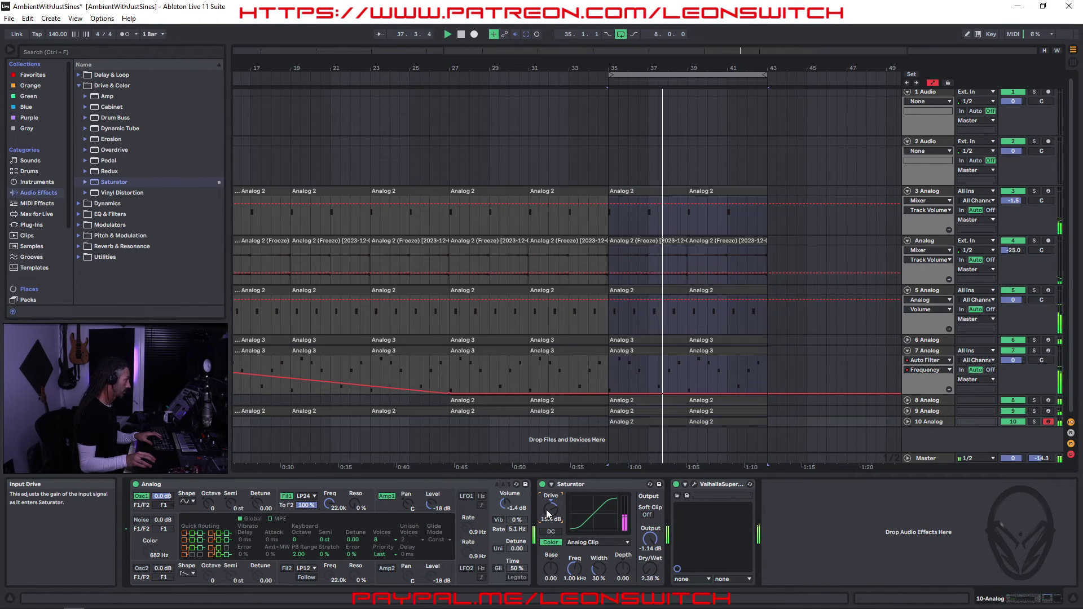
drag(547, 507, 547, 504)
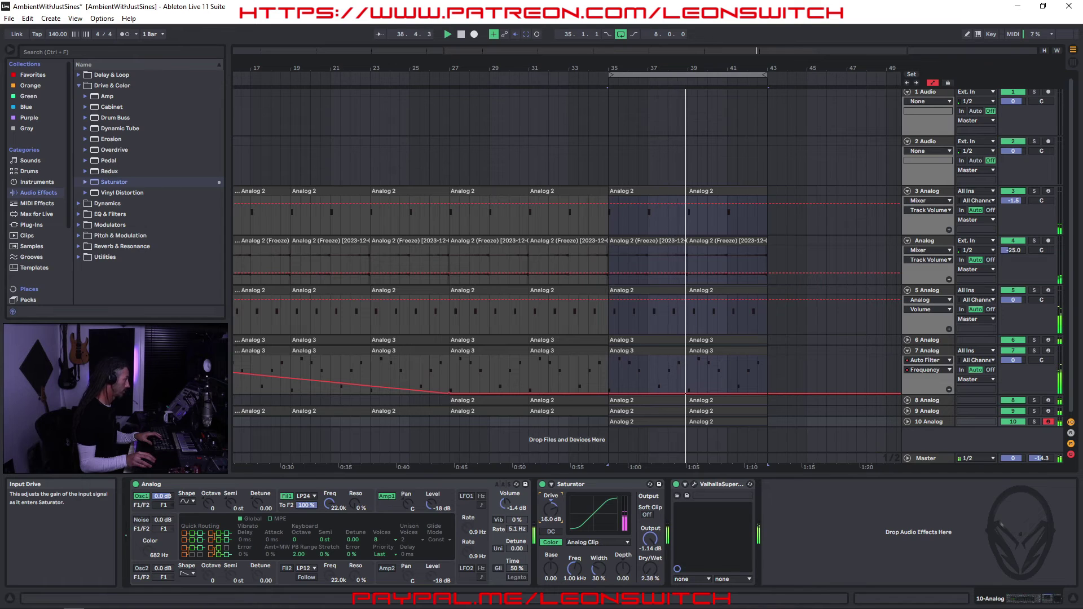
drag(652, 569, 652, 565)
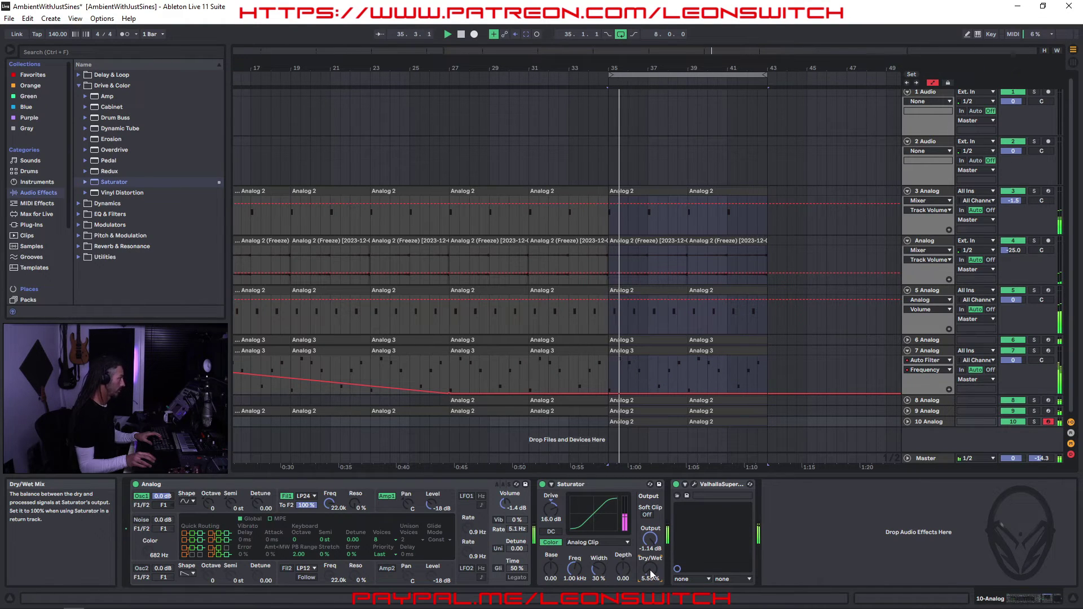
click(617, 485)
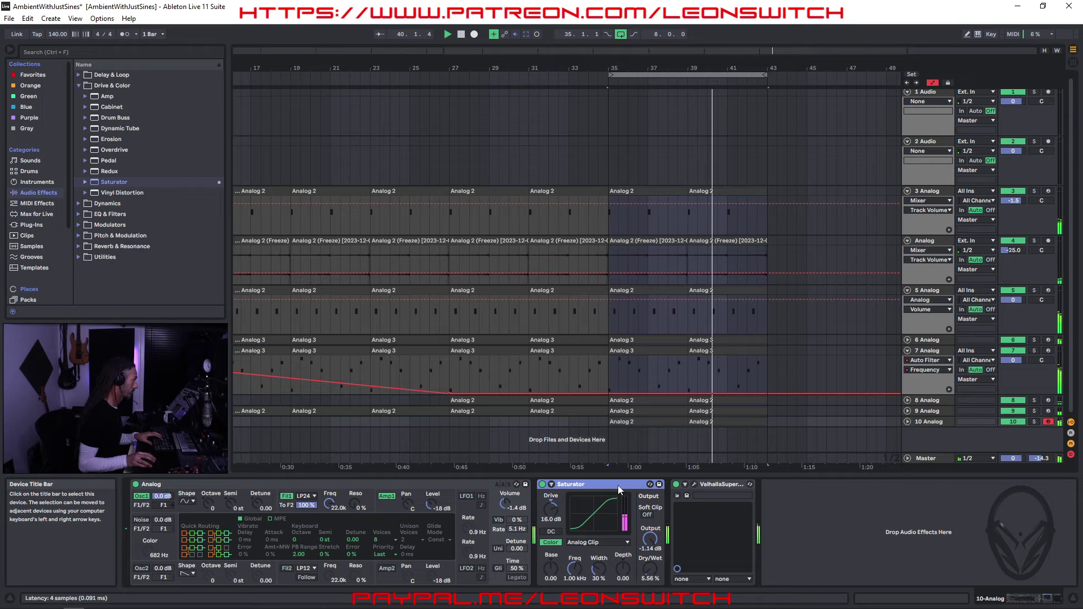
key(Delete)
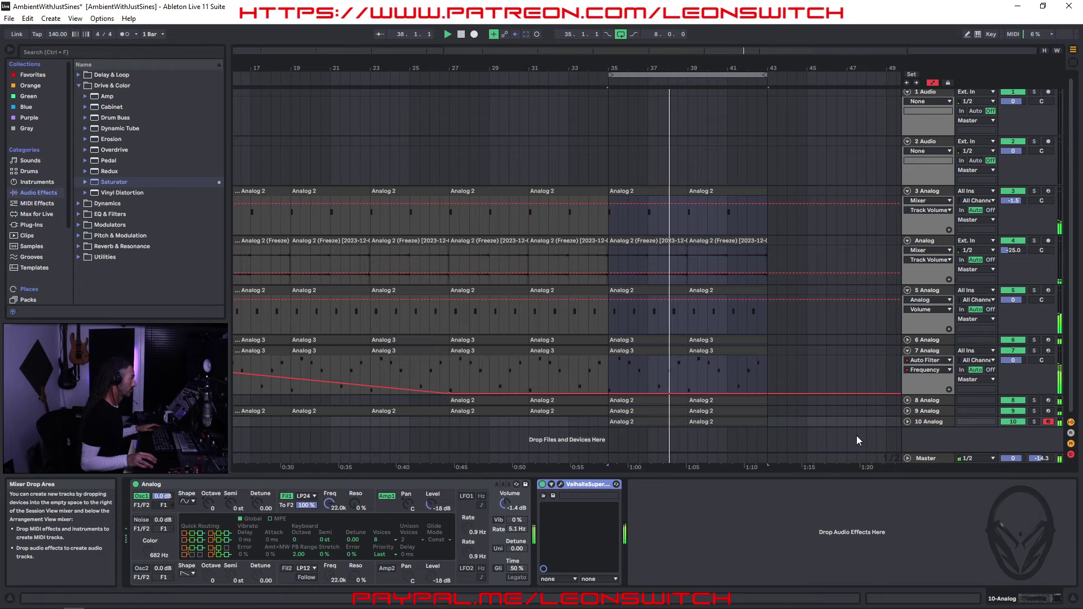
Step: Duplicate the clips of tracks 3 to 10 over bars 35 to 43 into bars 43 to 51, and delete track 10's new copies
click(642, 192)
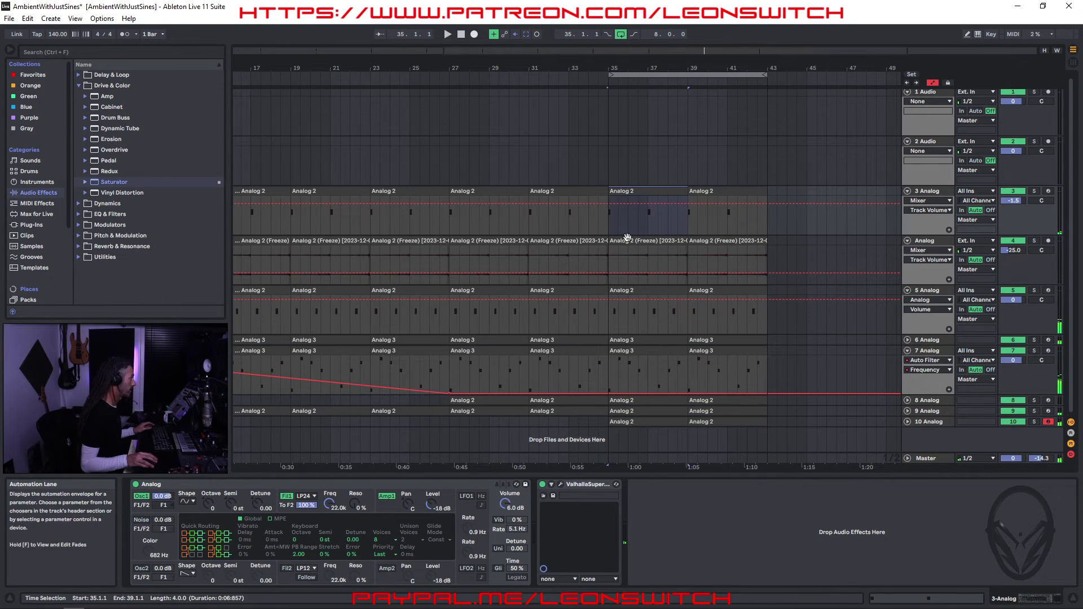
shift+click(745, 419)
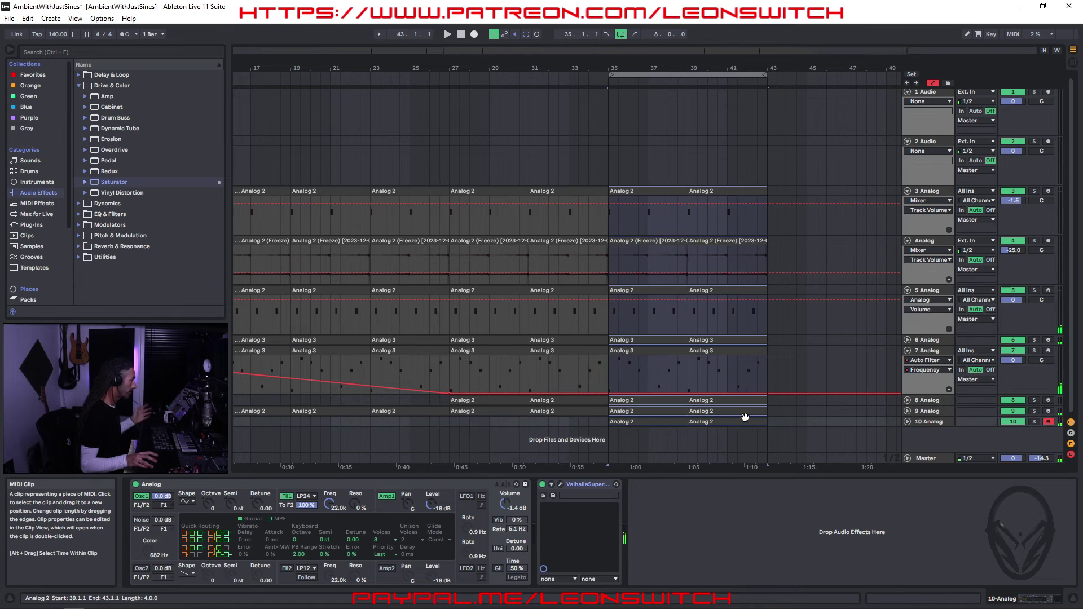
key(ctrl+d)
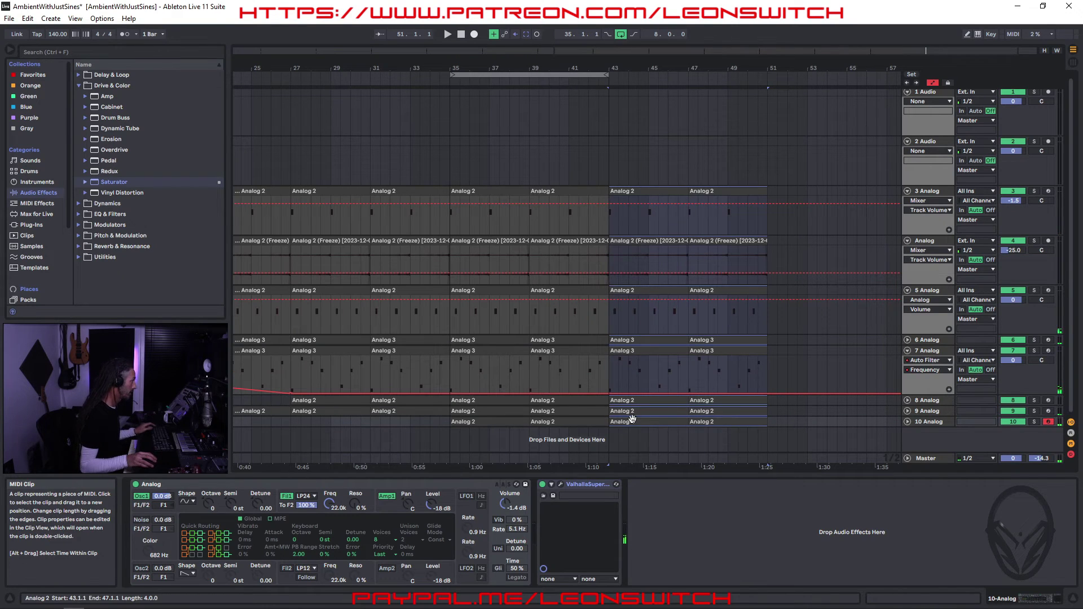
click(747, 418)
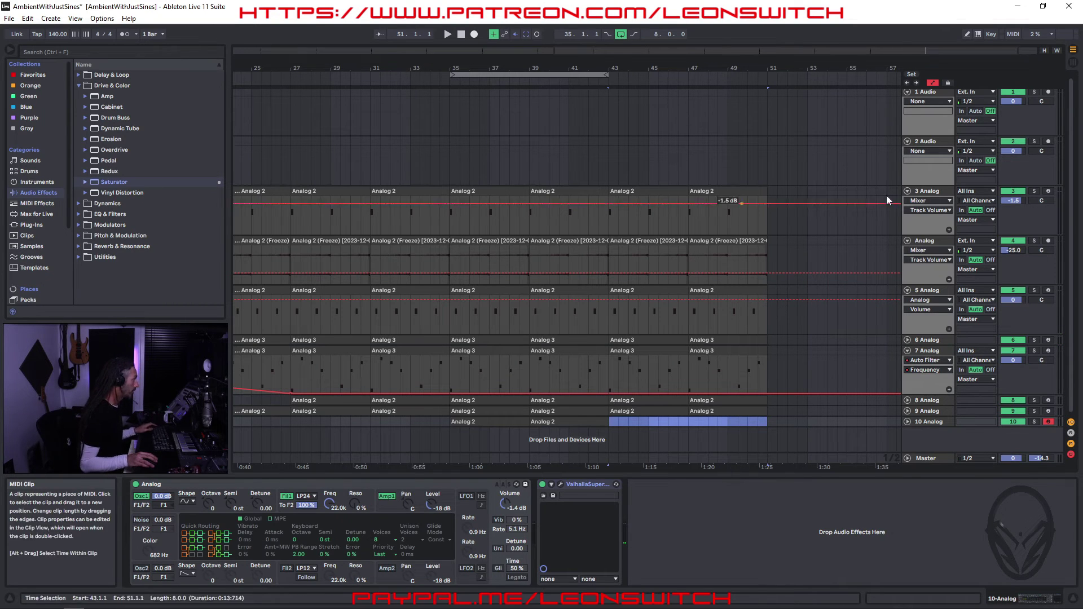
Step: Set the loop to bars 43 to 51 using track 3's clips there
click(638, 186)
shift+click(730, 190)
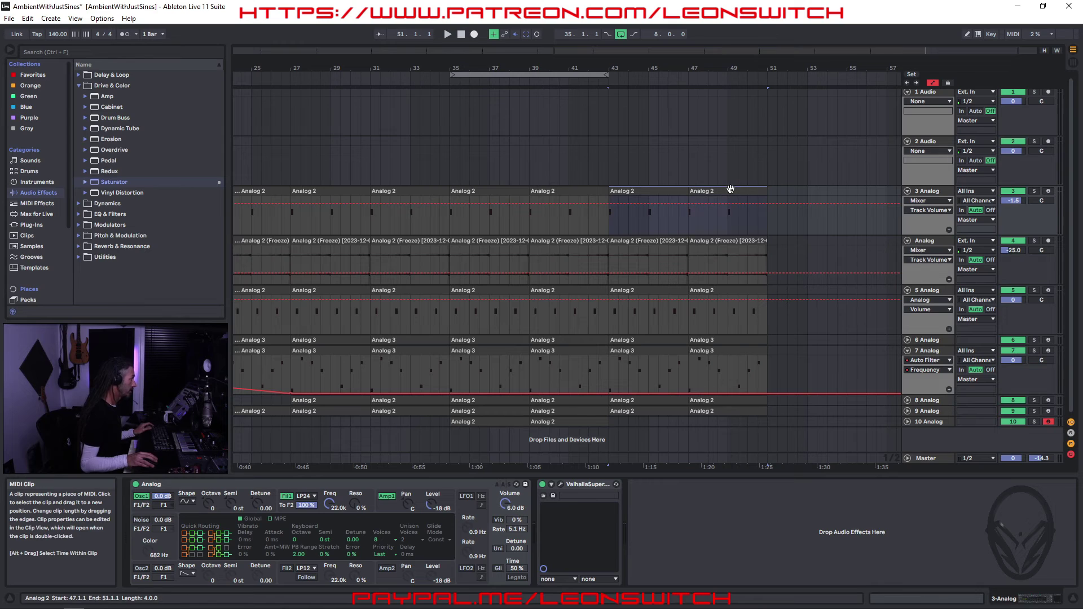
key(ctrl+l)
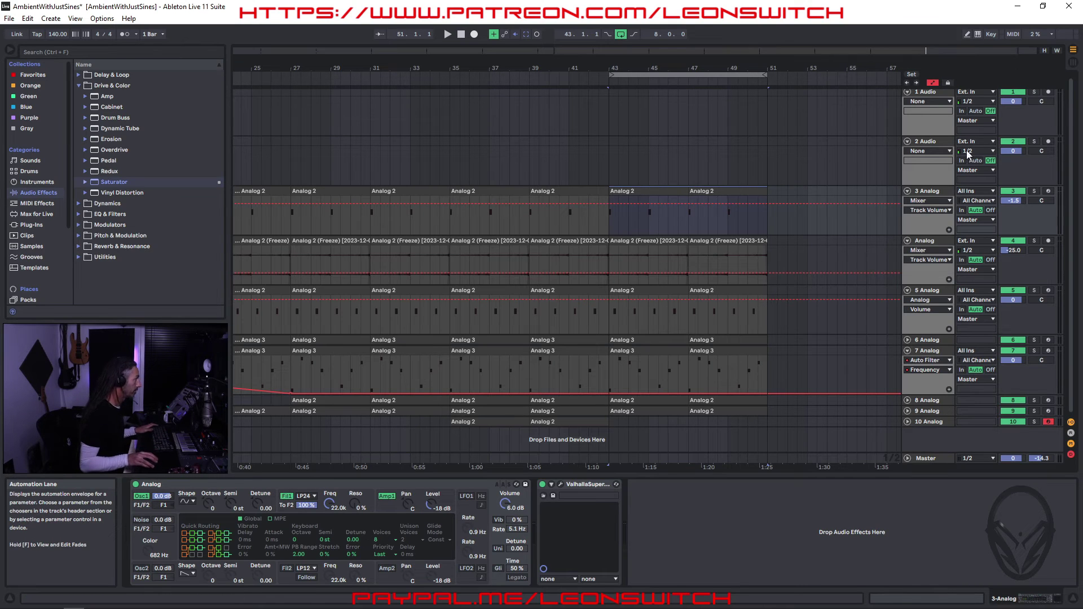
Step: Try the looped bars 43 to 51 with tracks 3, 4, 5 and 8 deactivated
click(999, 194)
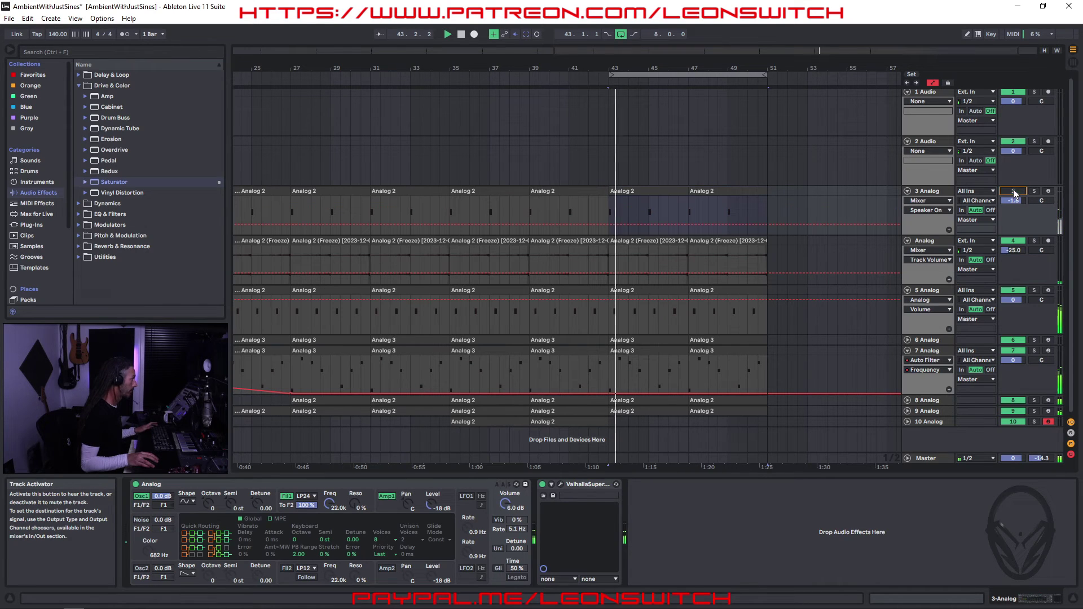
click(1000, 243)
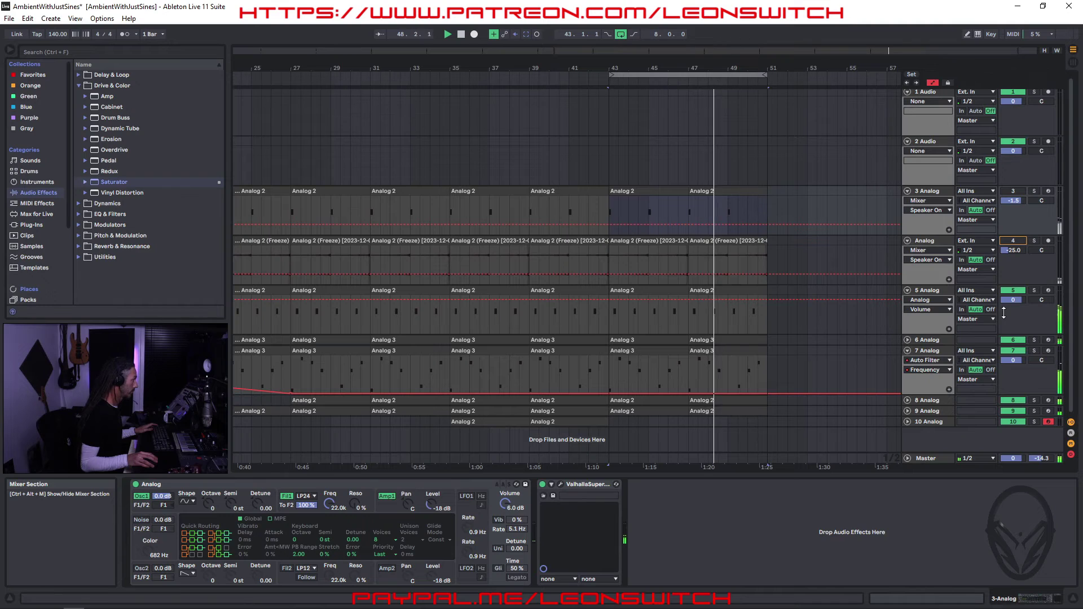
click(1014, 290)
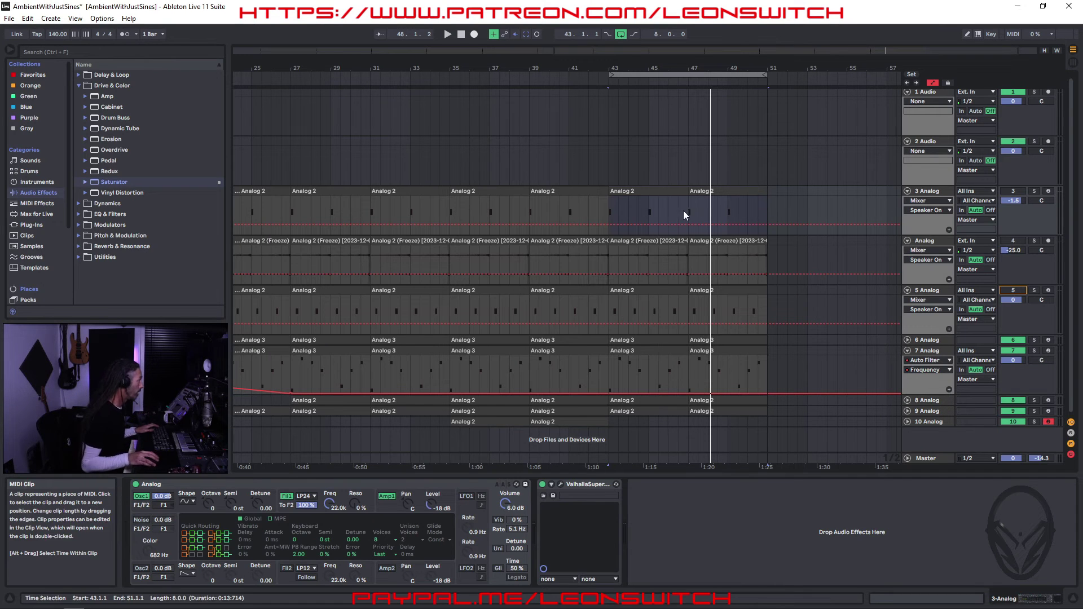
key(space)
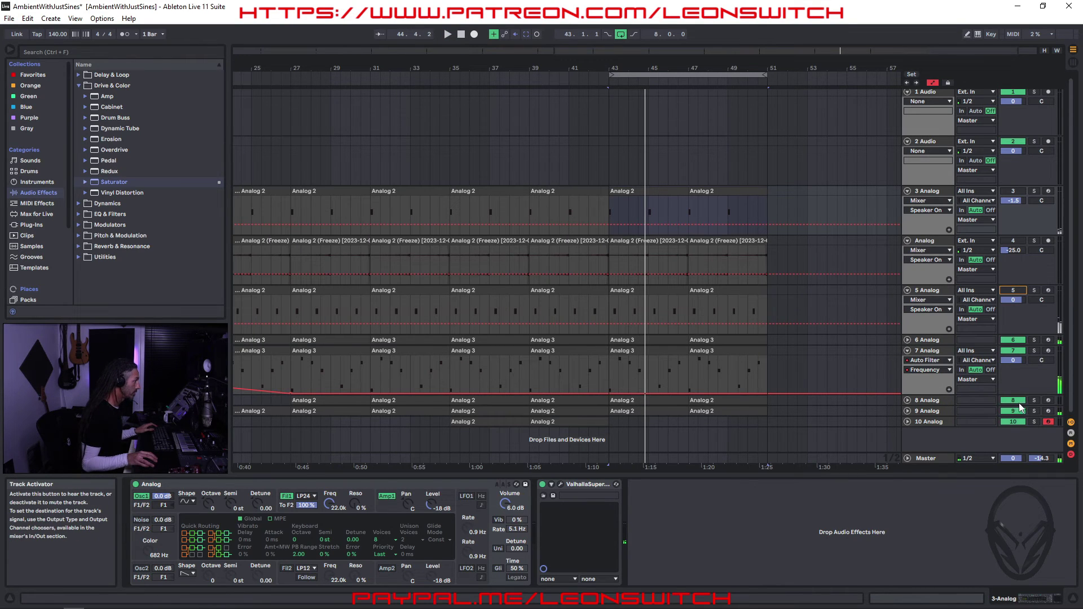
click(1002, 404)
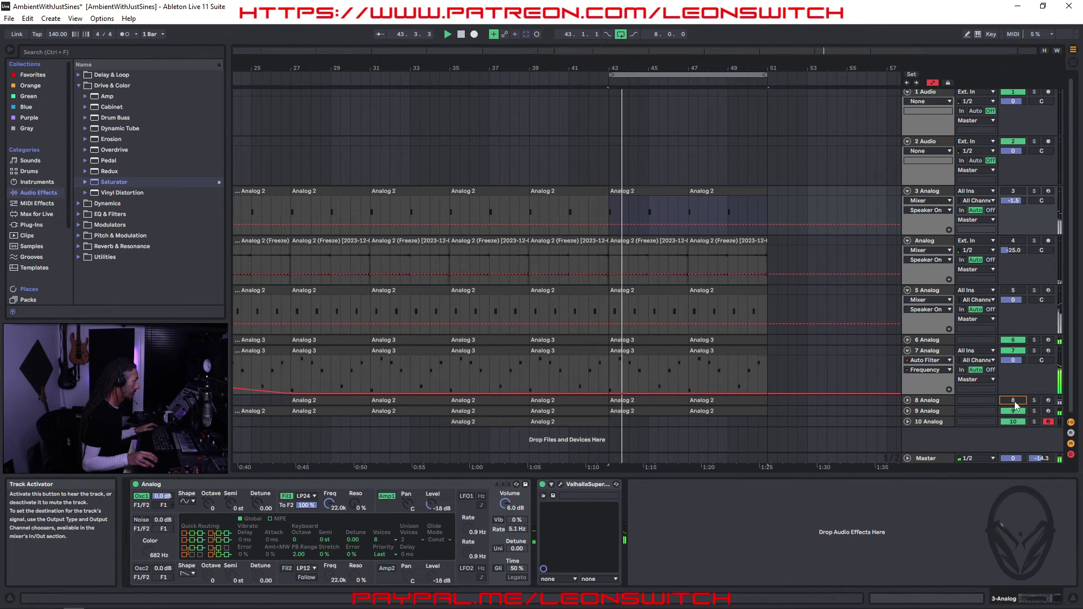
click(1003, 401)
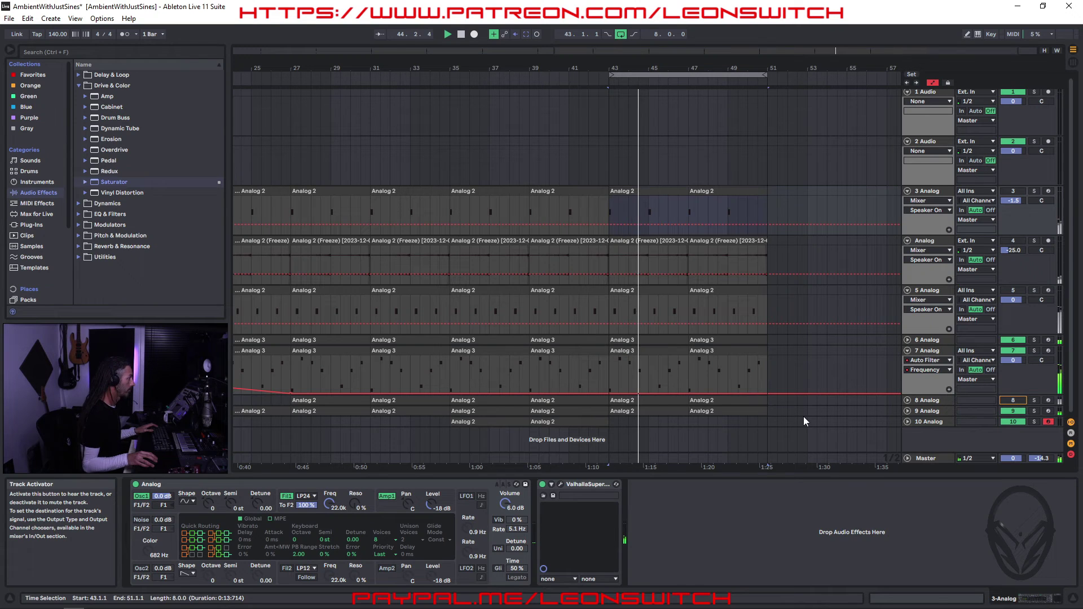
Step: Delete the clips of tracks 3, 4, 5 and 8 between bars 43 and 51
click(653, 401)
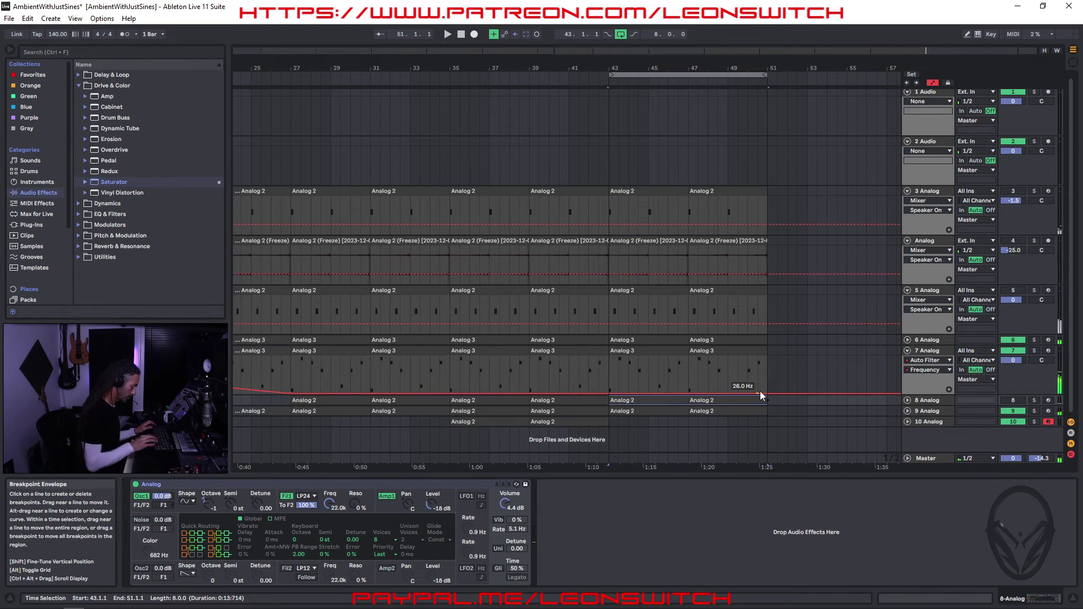
click(759, 393)
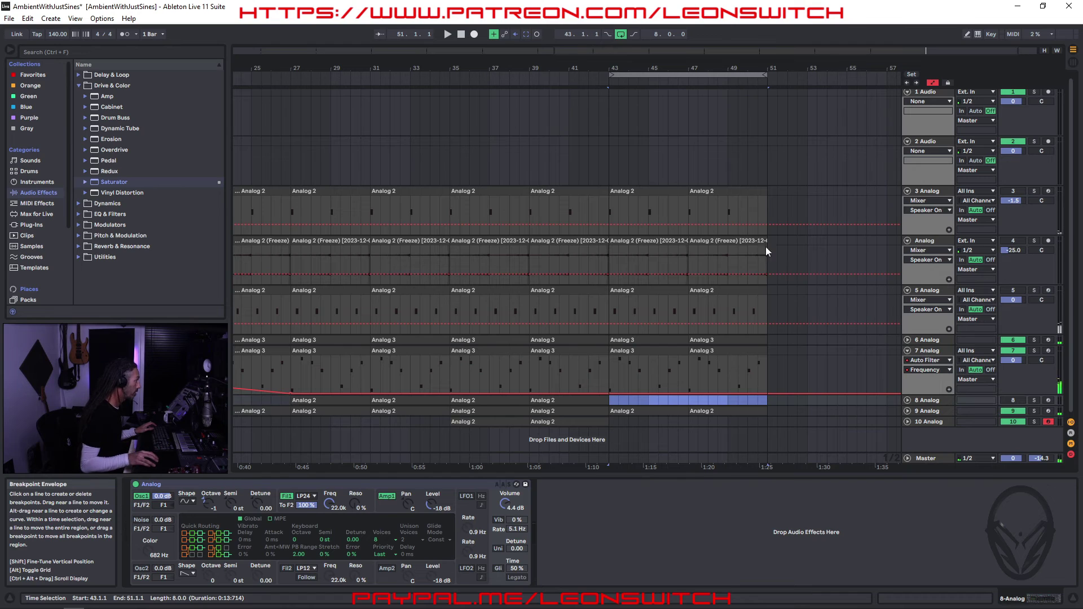
click(645, 192)
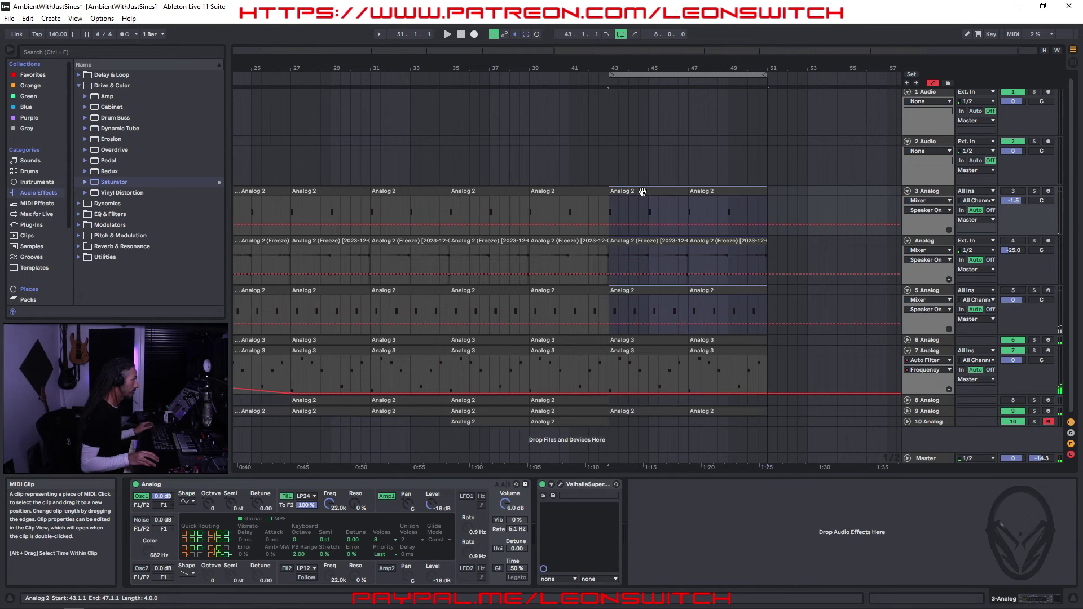
drag(642, 191, 764, 293)
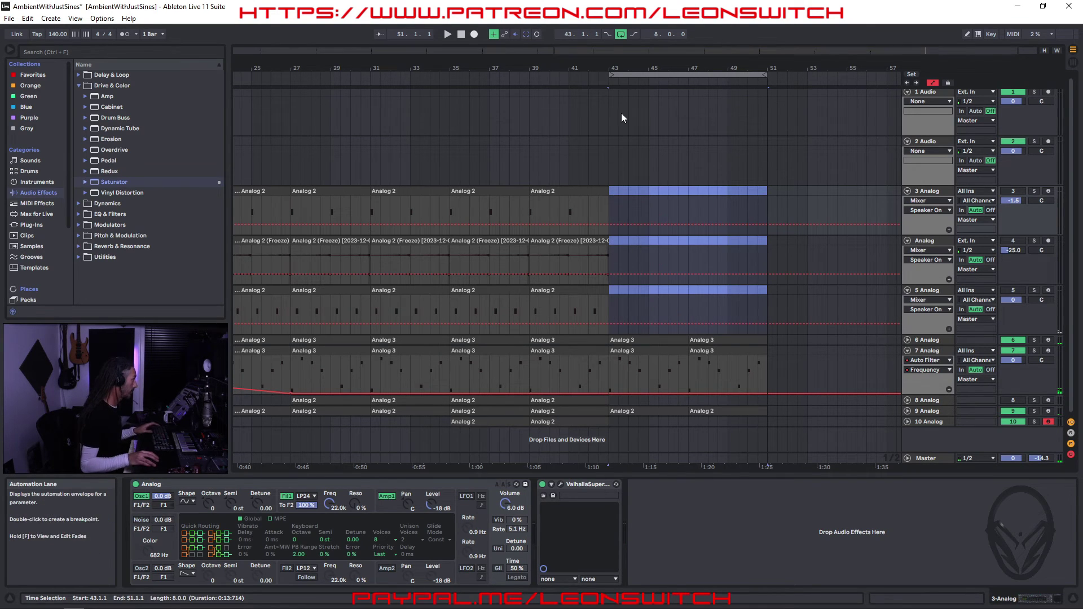
Step: Switch the loop off, reactivate tracks 3, 4, 5 and 8, and replay the transition into bar 43
click(621, 35)
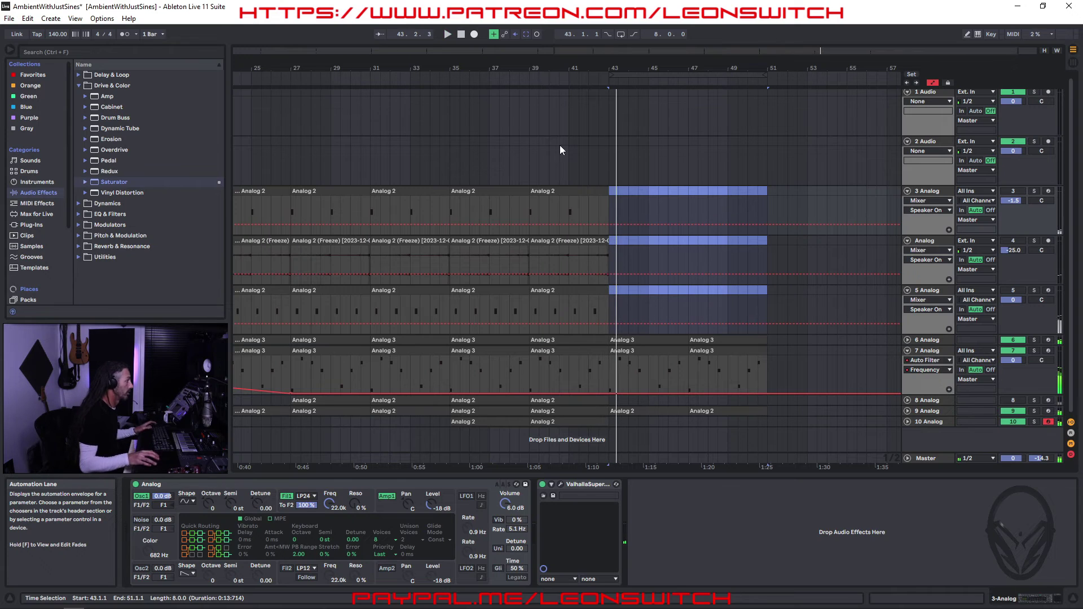
click(1014, 241)
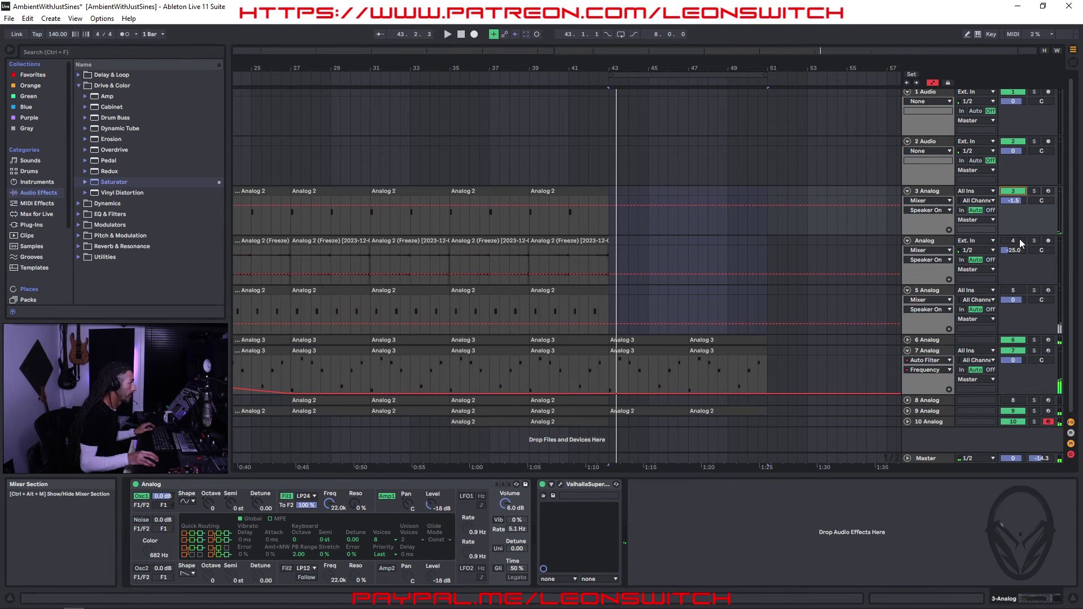
click(1013, 290)
click(1010, 400)
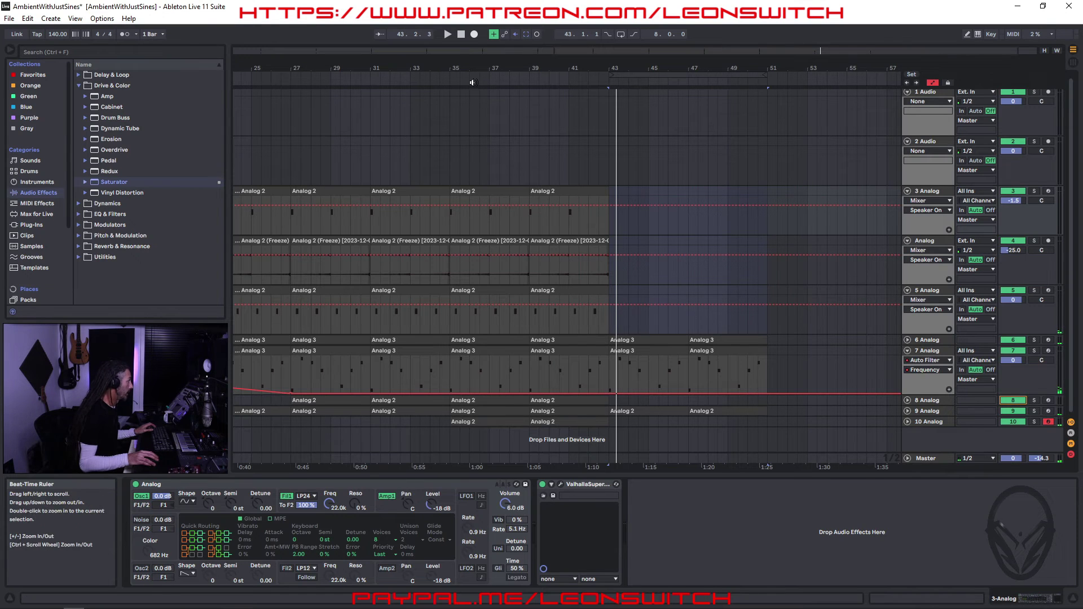
click(523, 81)
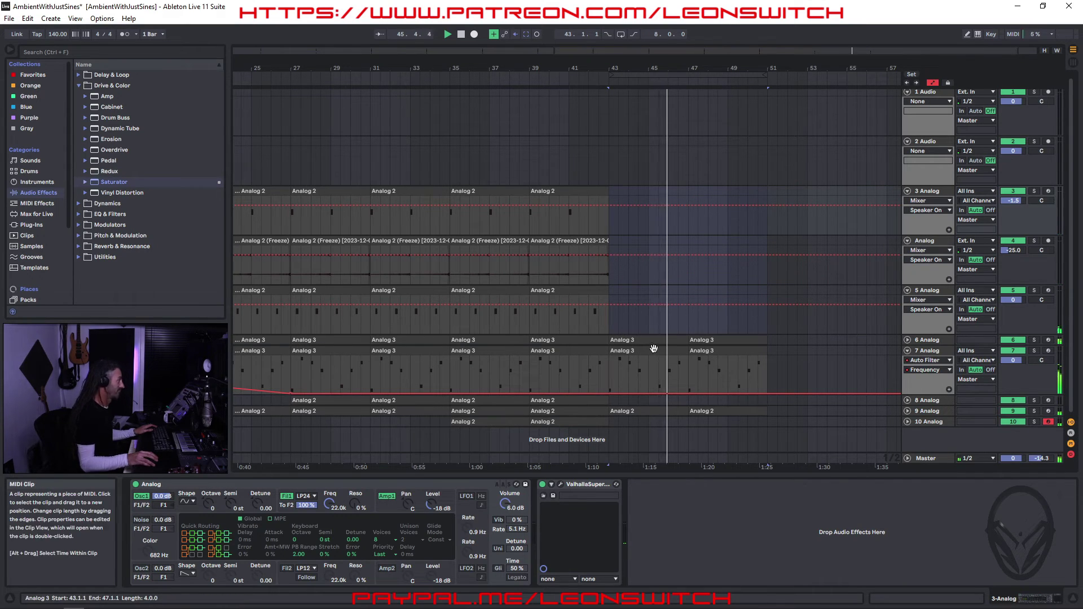
Step: Duplicate the clips of tracks 6, 7 and 9 over bars 43 to 51 into bars 51 to 59
click(745, 410)
drag(609, 340, 769, 414)
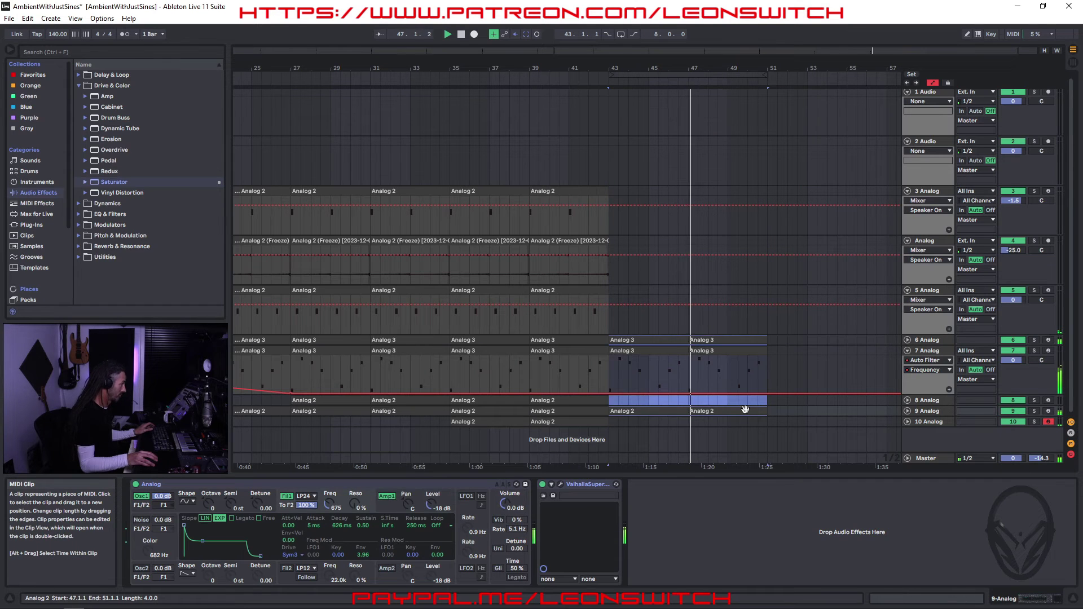
key(ctrl+d)
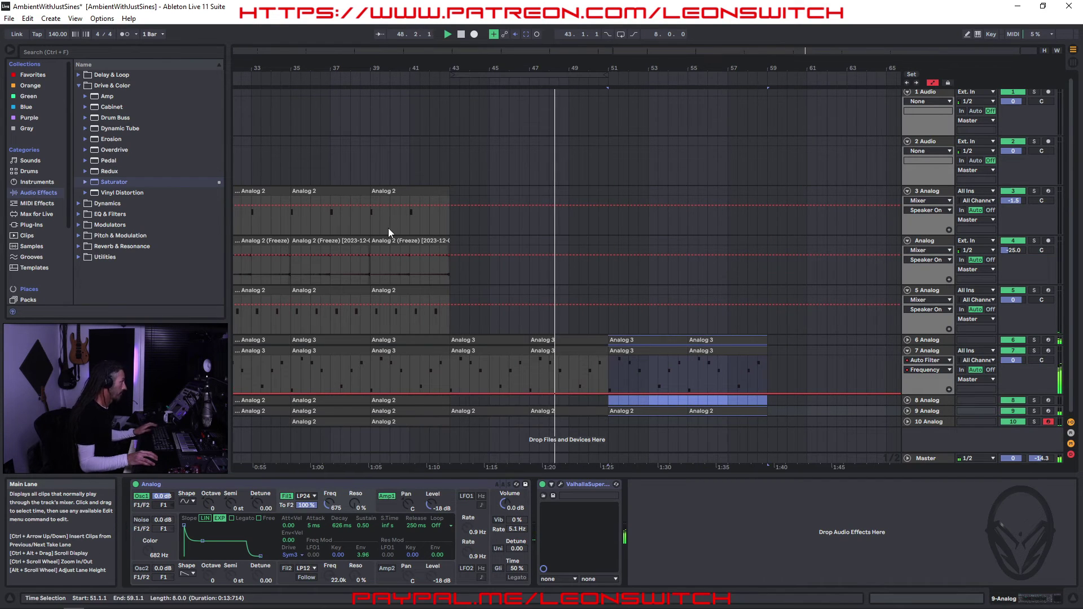
Step: Copy the clips of tracks 3 and 4 over bars 35 to 43 to bars 51 to 59, and save the set
click(367, 195)
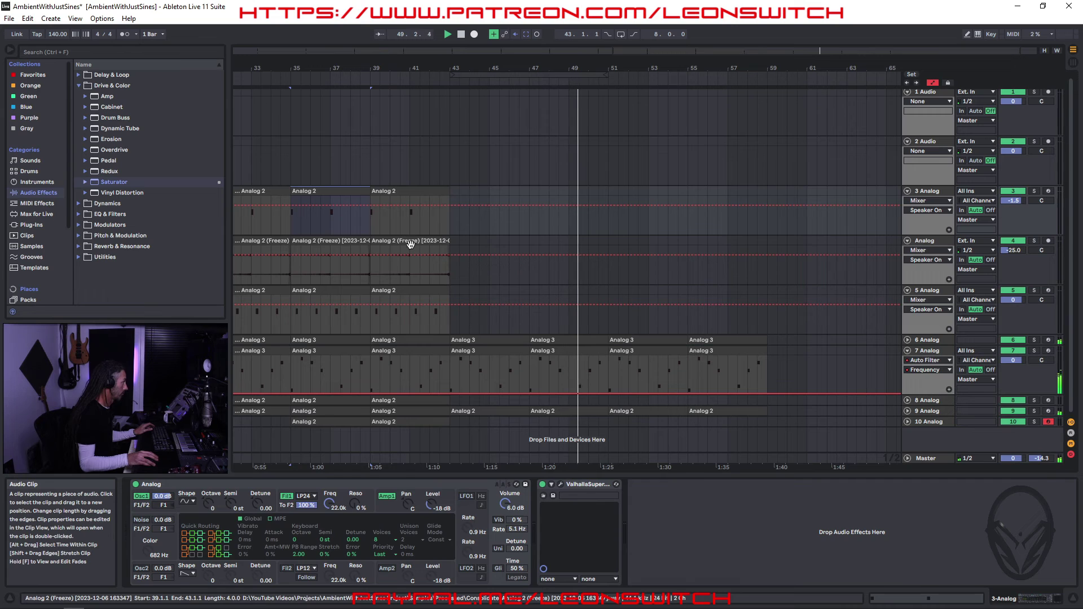
drag(340, 245, 647, 241)
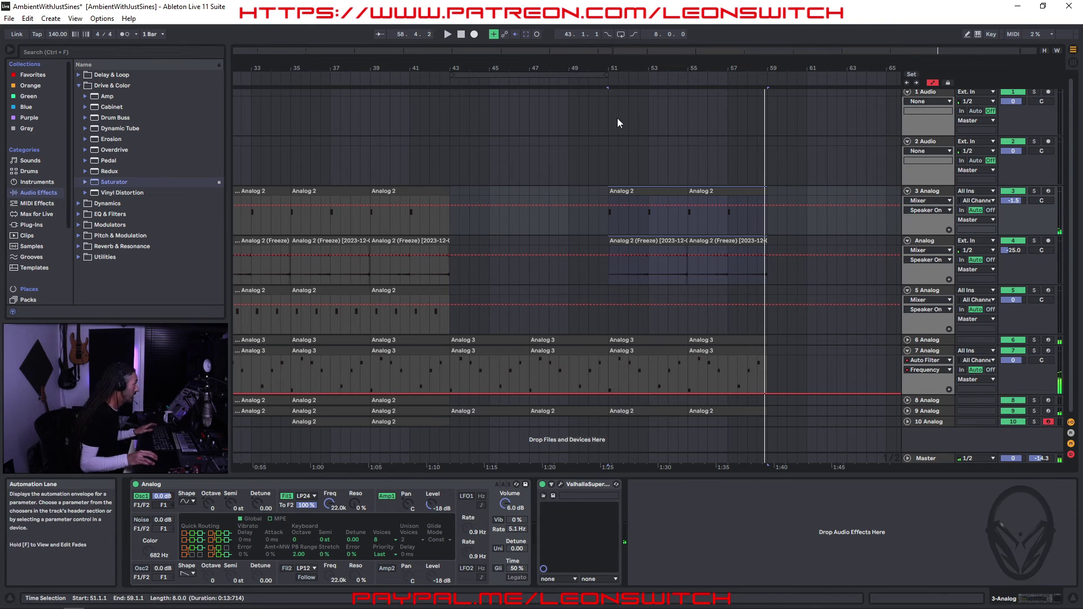
click(461, 35)
key(space)
key(ctrl+s)
drag(623, 74, 627, 90)
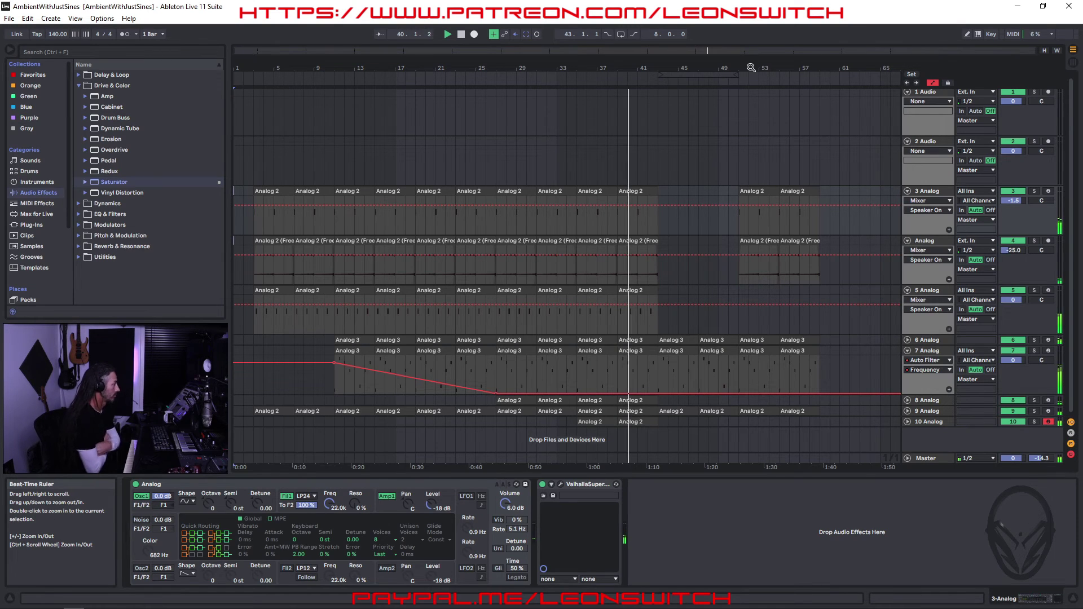
Step: With track 10 deactivated, replay the build-up and move its two clips from bars 35 to 43 to bars 51 to 59
click(596, 422)
shift+click(638, 423)
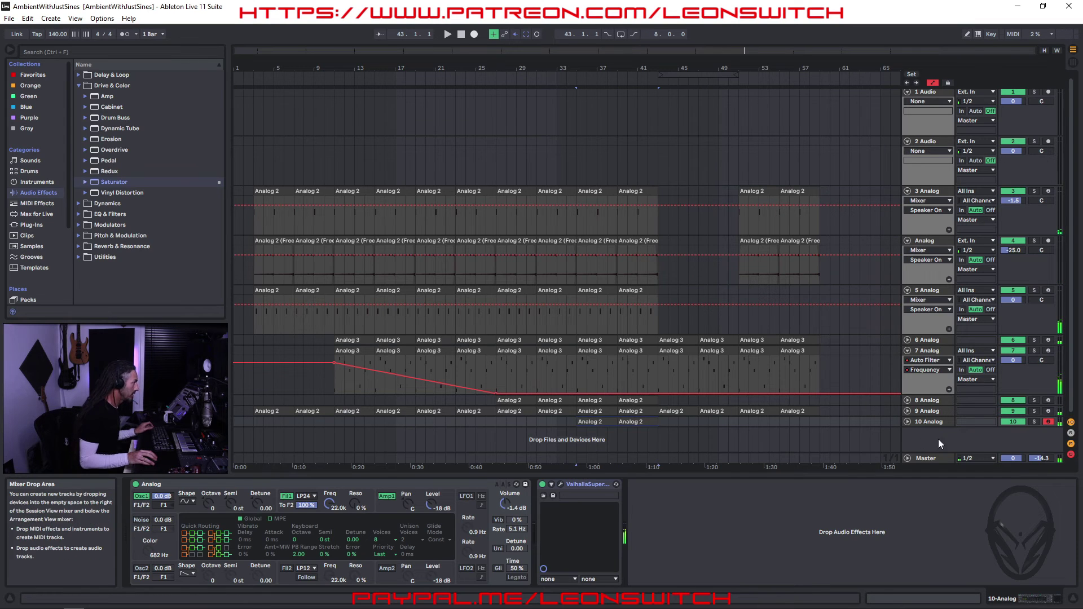
click(530, 76)
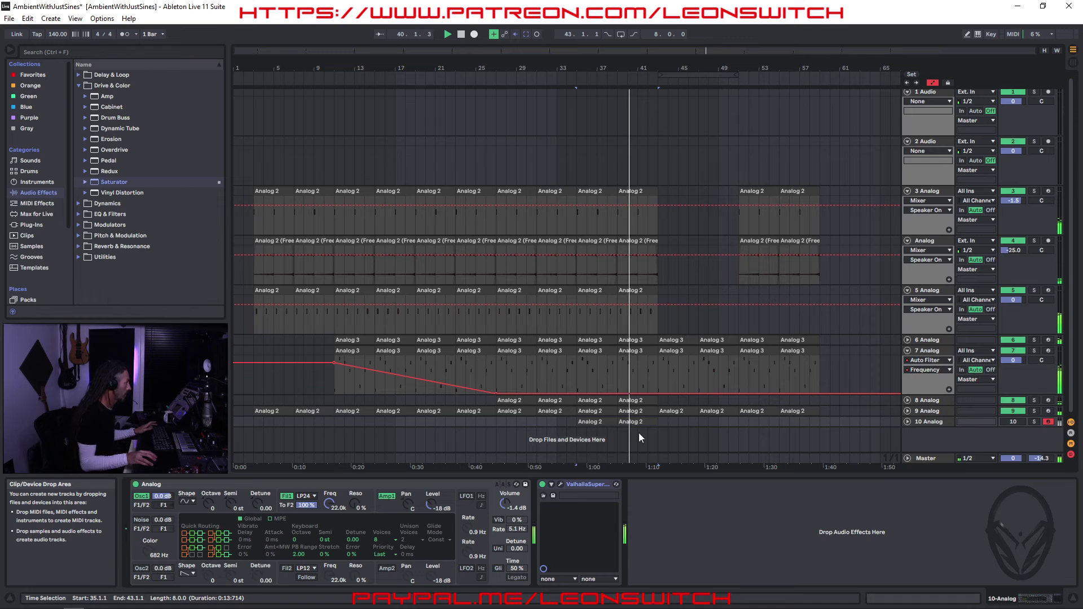
click(596, 420)
shift+click(626, 422)
key(ctrl+d)
drag(666, 424, 742, 423)
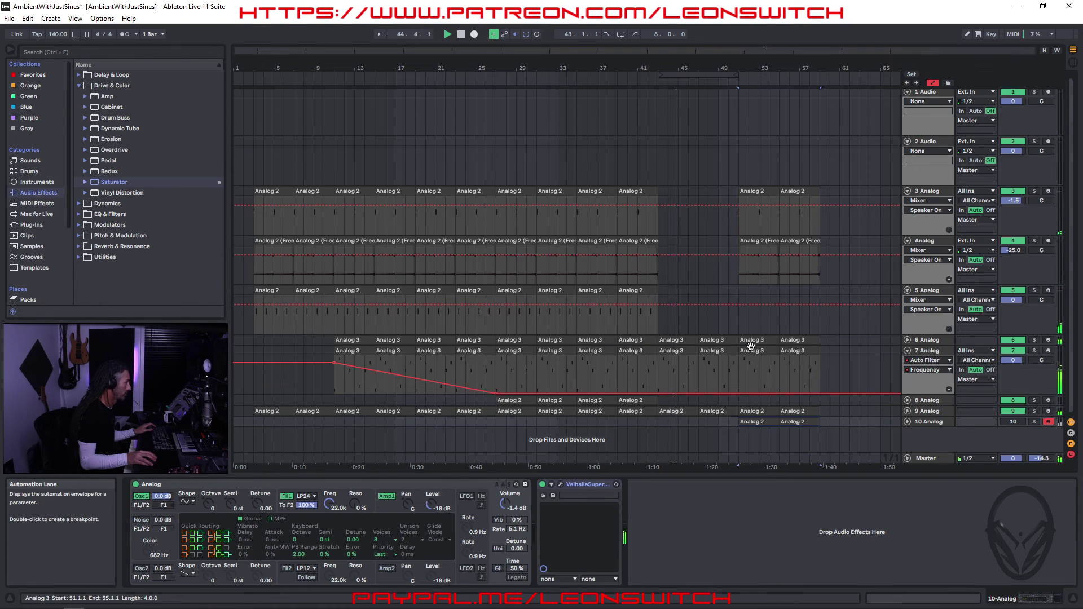
Step: Reactivate track 10 and set its volume to -18.0 dB in the mixer
click(717, 339)
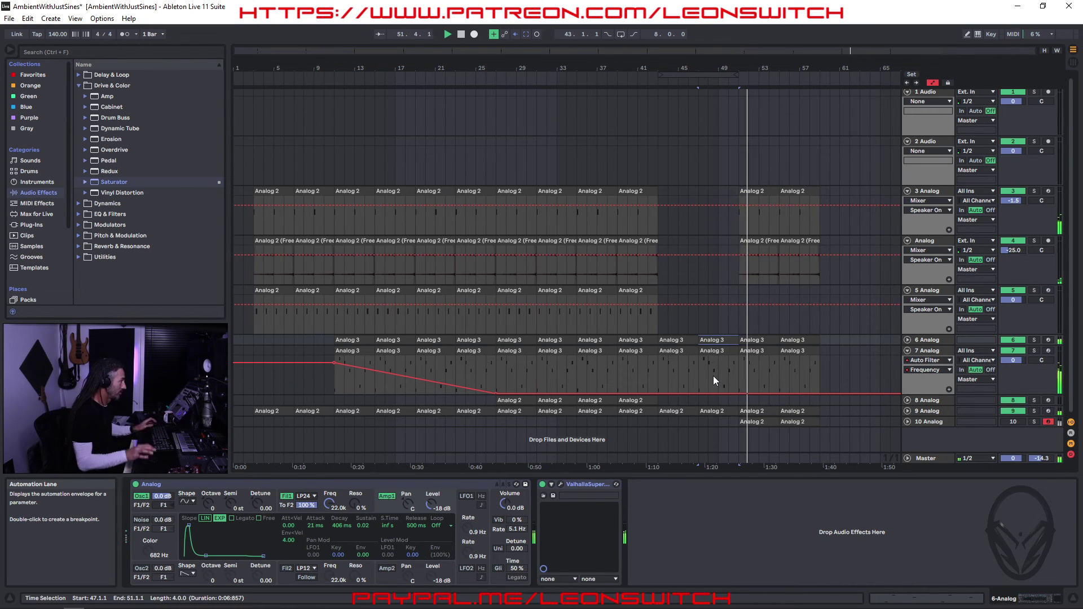
click(1007, 423)
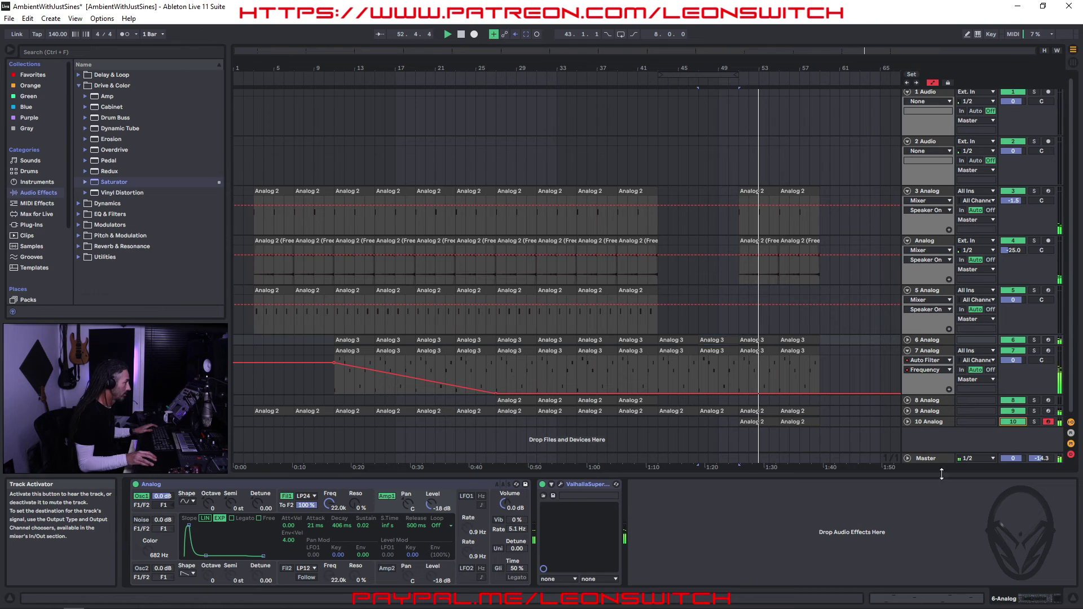
key(Tab)
drag(757, 365, 756, 379)
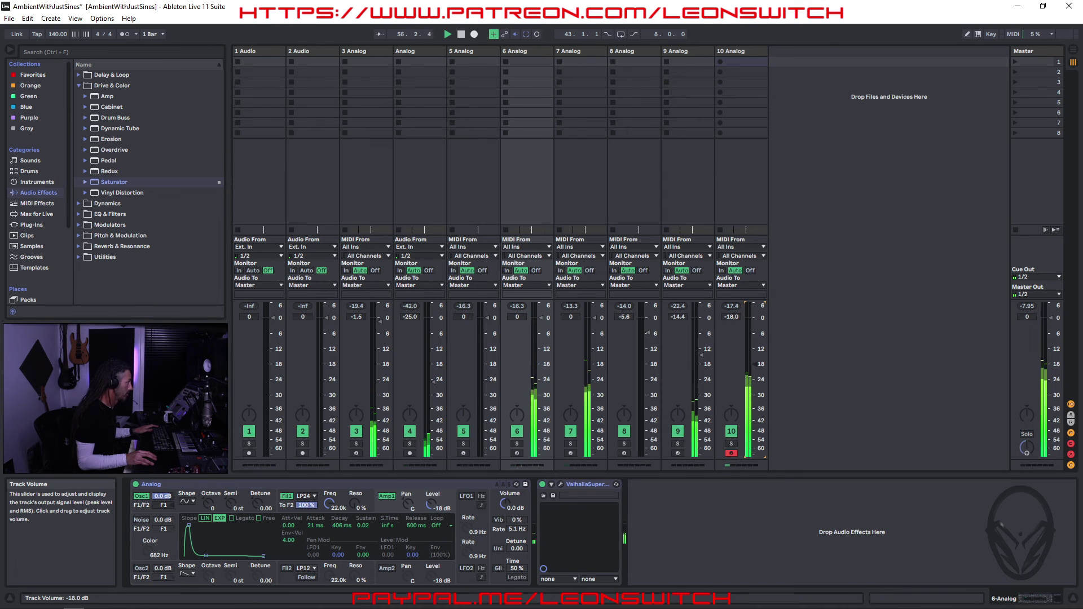
key(Tab)
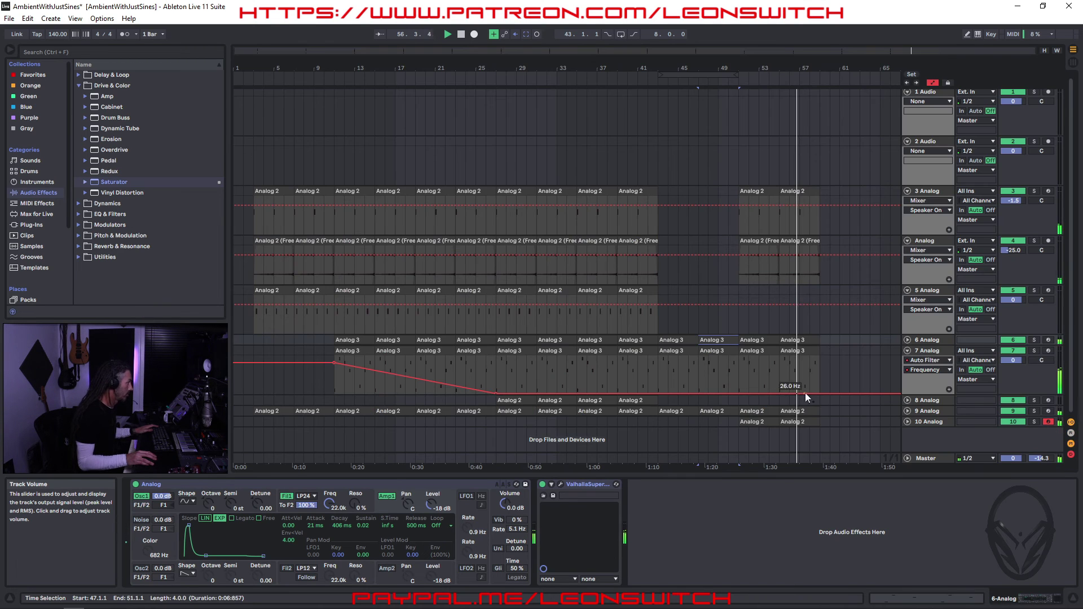
Step: Duplicate the clips of tracks 3 to 10 over bars 51 to 59 into bars 59 to 67
click(797, 190)
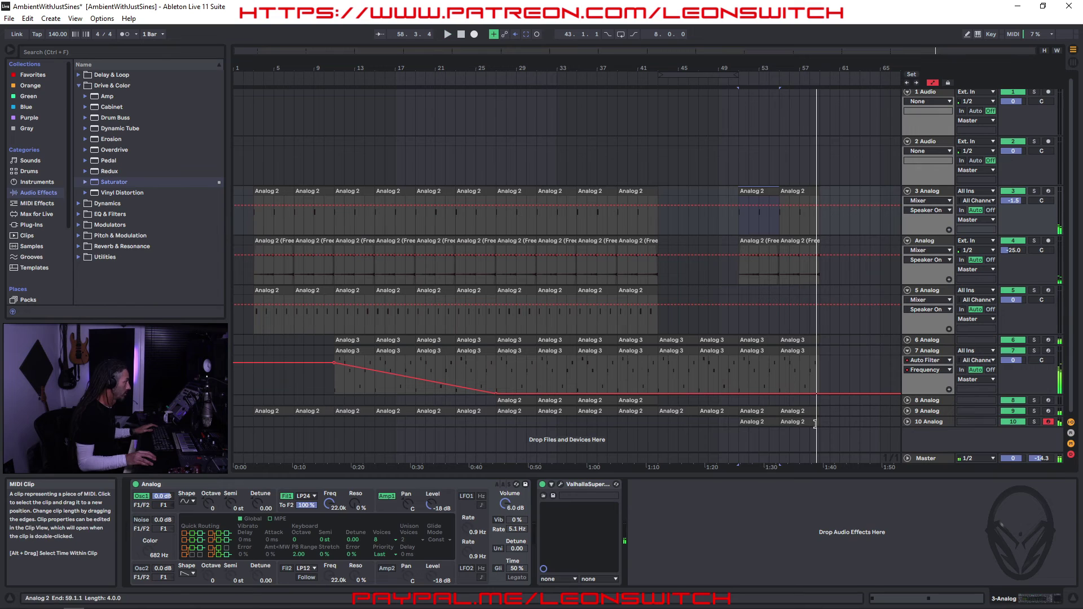
shift+click(810, 423)
key(ctrl+d)
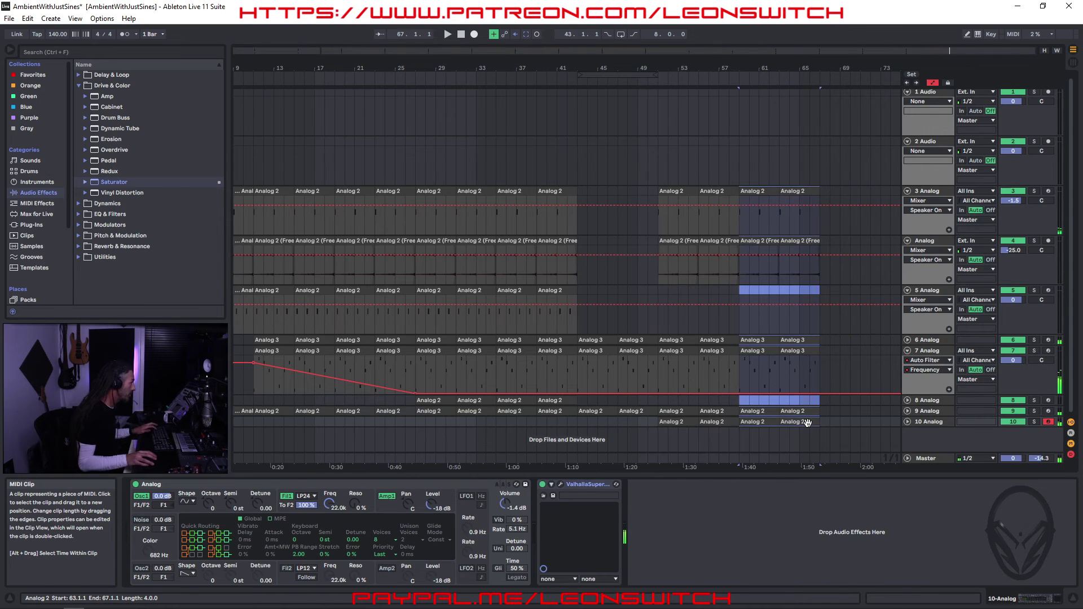
Step: Add an Auto Filter ahead of ValhallaSupermassive on track 10 and set its low-pass frequency to 26.0 Hz
click(677, 419)
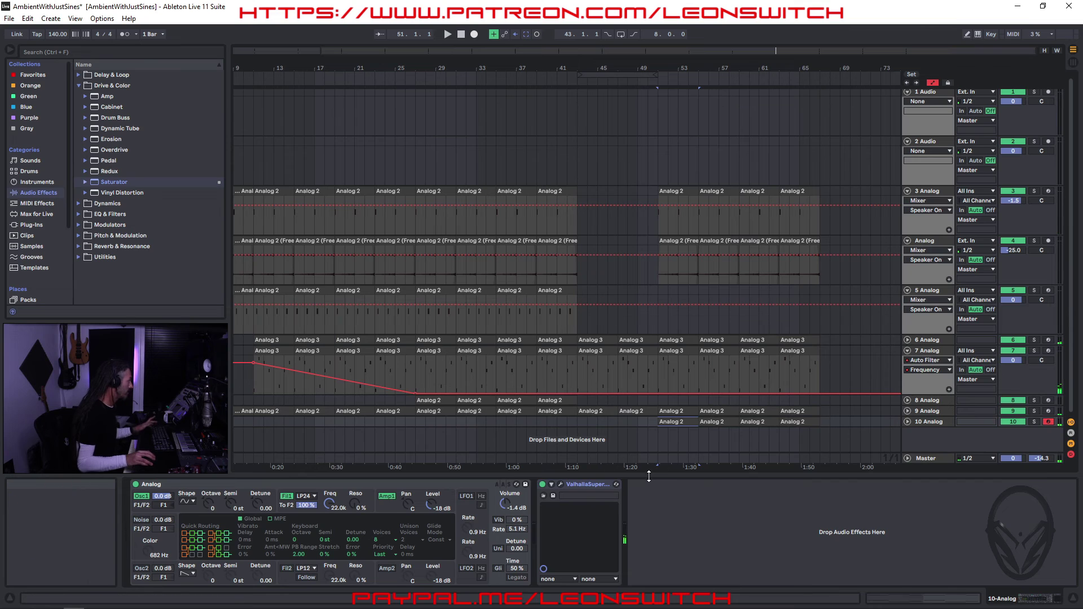
click(78, 215)
drag(113, 123, 538, 491)
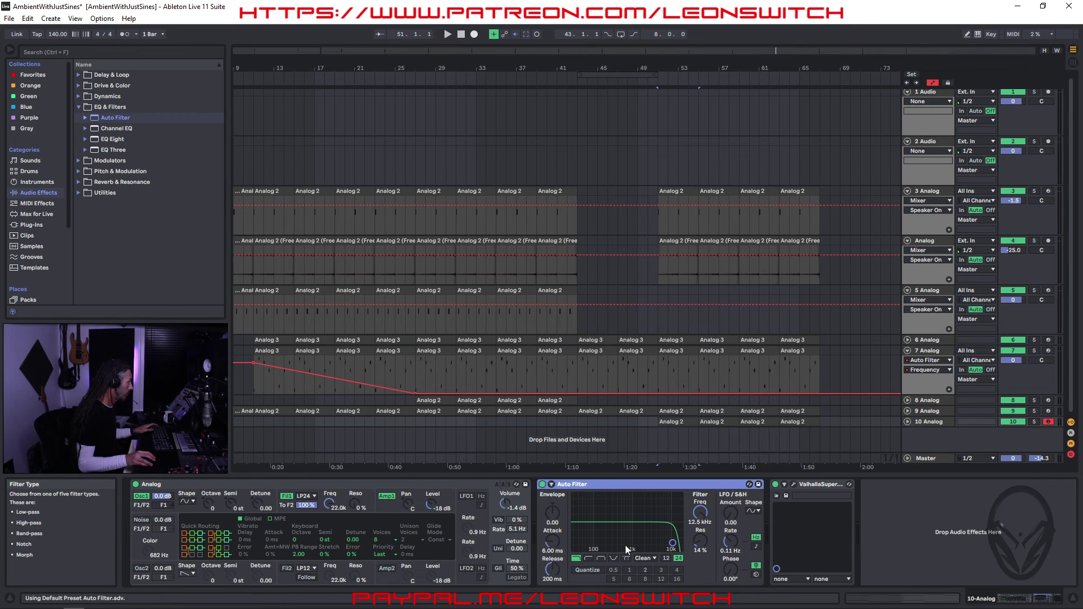
drag(626, 545, 598, 544)
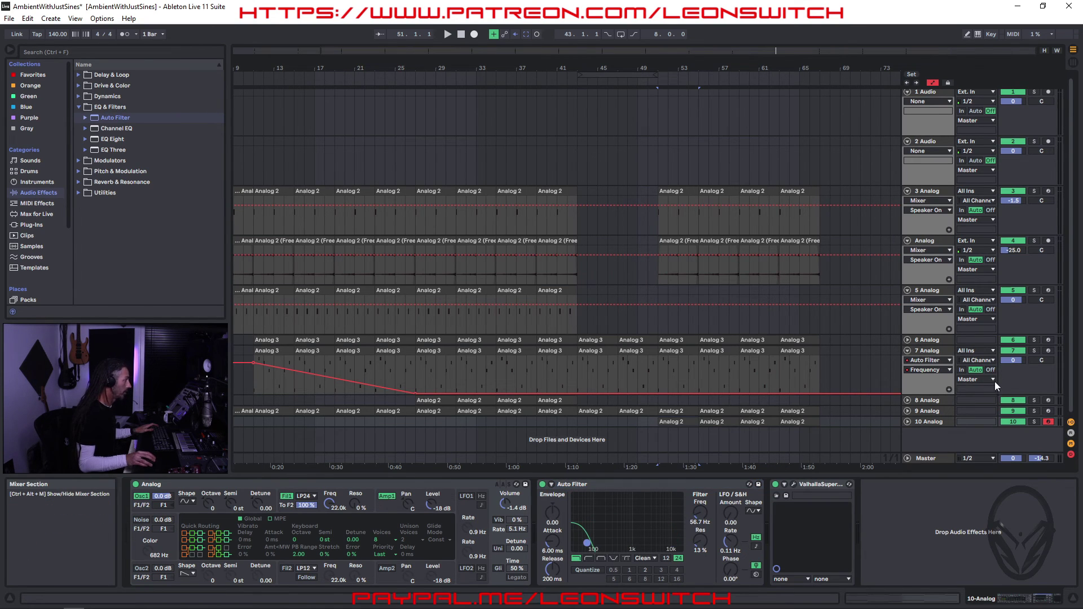
drag(700, 512, 700, 533)
Step: Automate track 10's Auto Filter frequency to rise from 26.0 Hz at bar 51 to 19.9 kHz at about bar 59
click(908, 421)
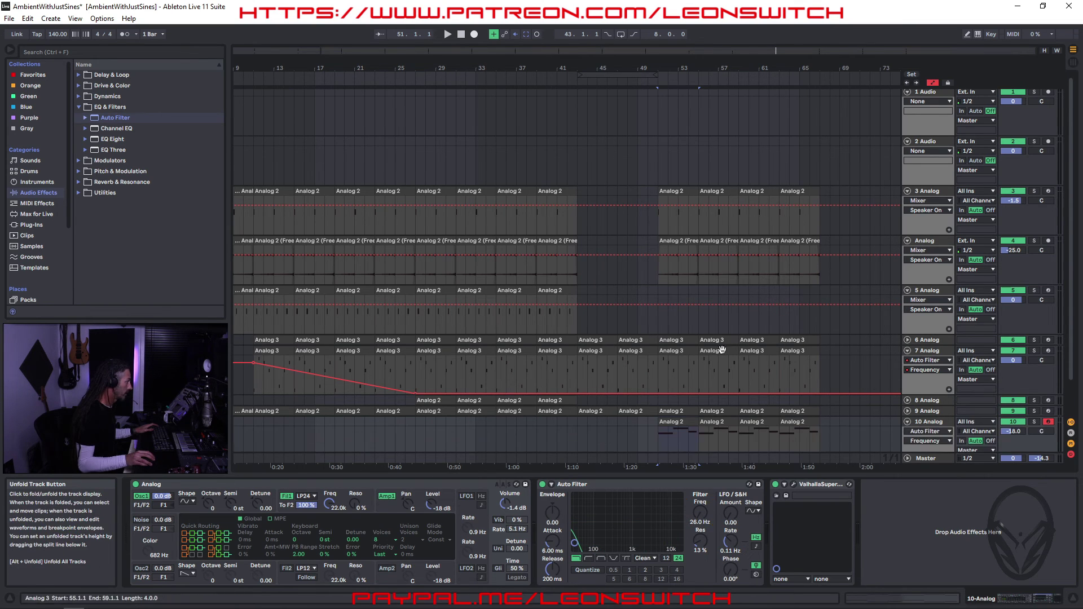
scroll(728, 347, down, 2)
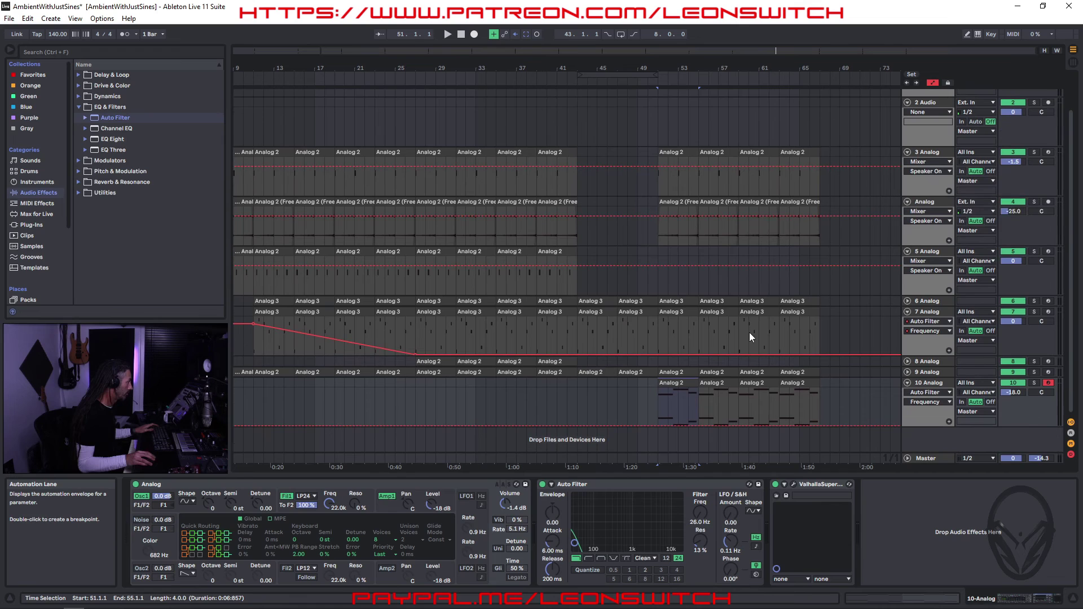
click(666, 426)
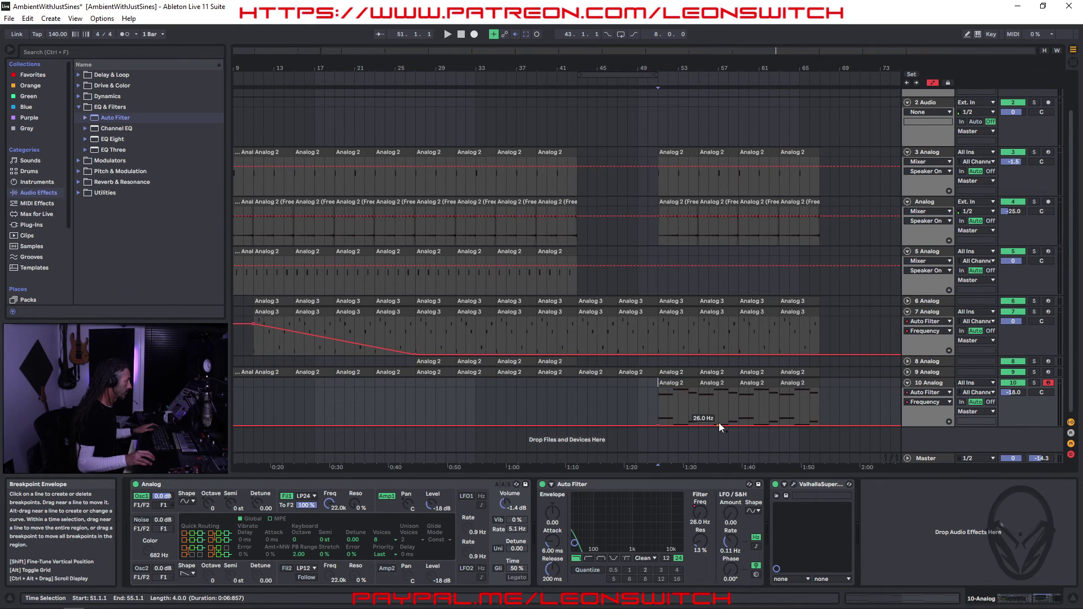
drag(733, 425, 737, 389)
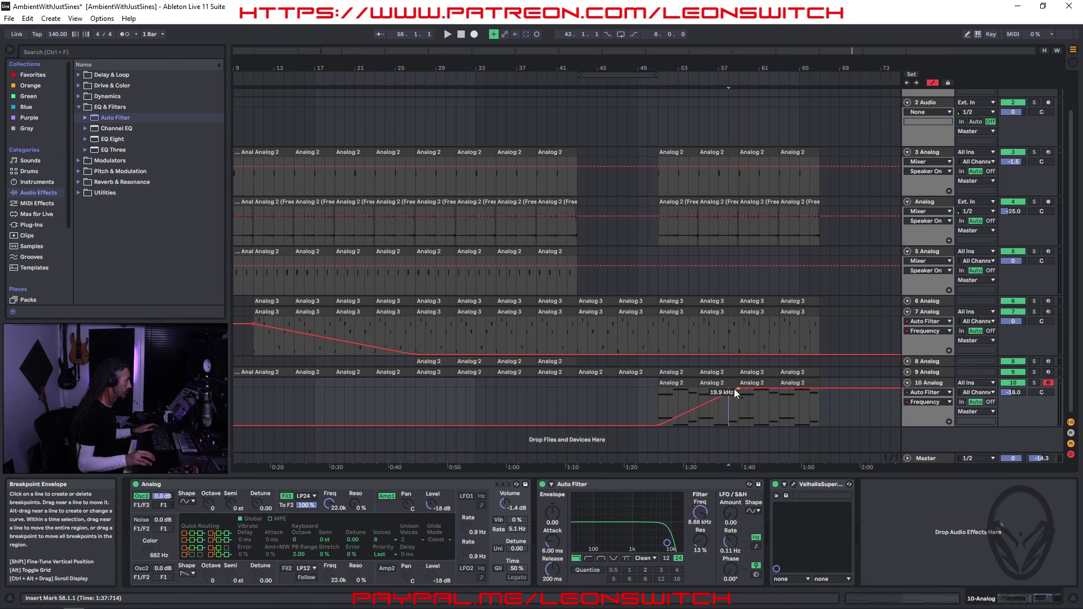
Step: Automate track 10's Auto Filter frequency to fall from 19.9 kHz at about bar 59 to about 189 Hz at bar 67
click(651, 83)
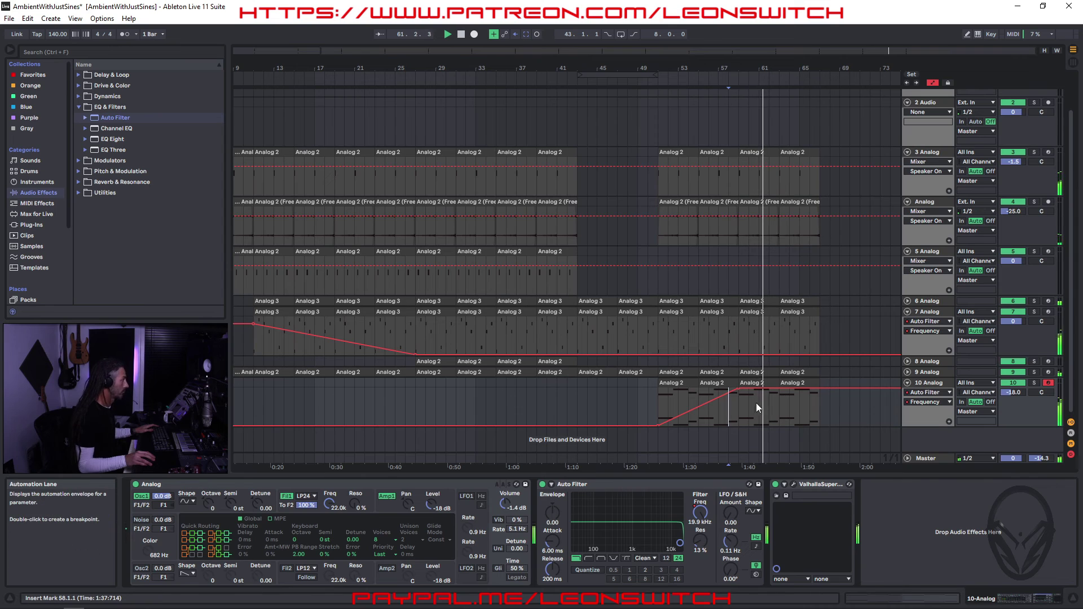
drag(817, 388, 819, 415)
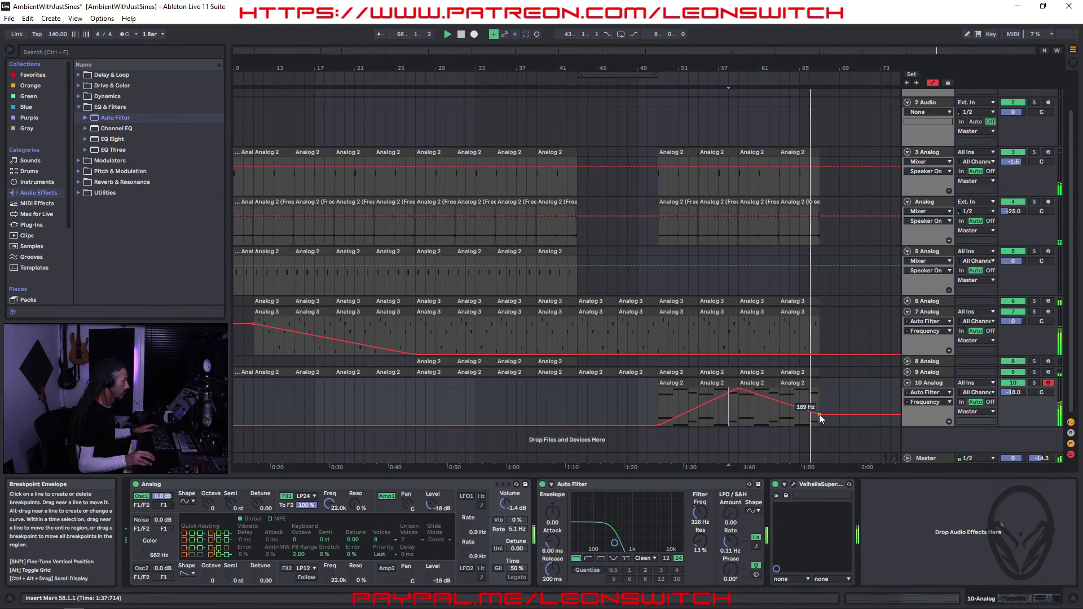
key(space)
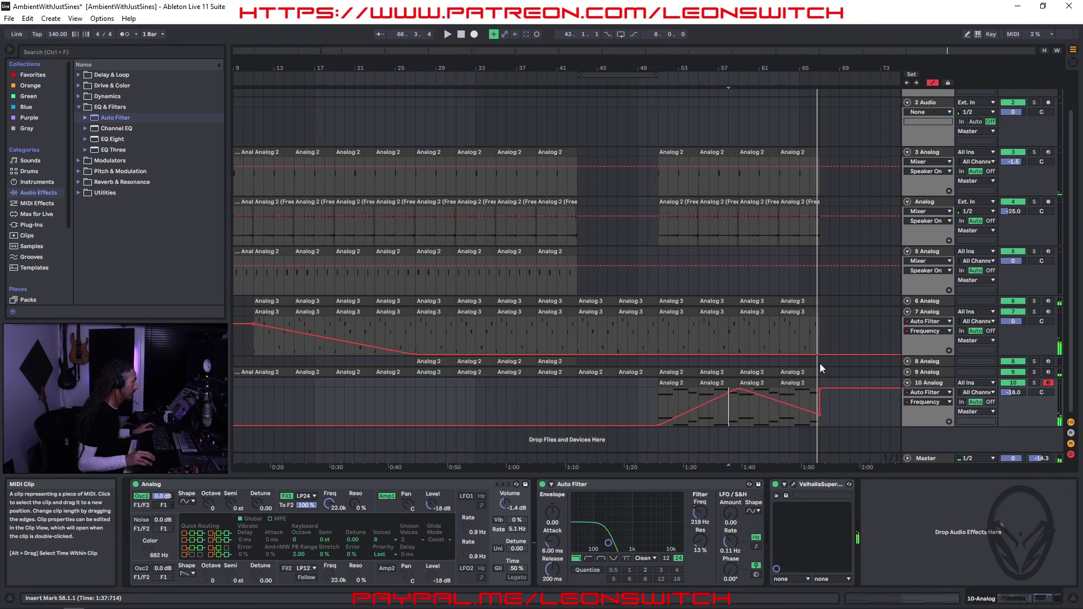
click(818, 388)
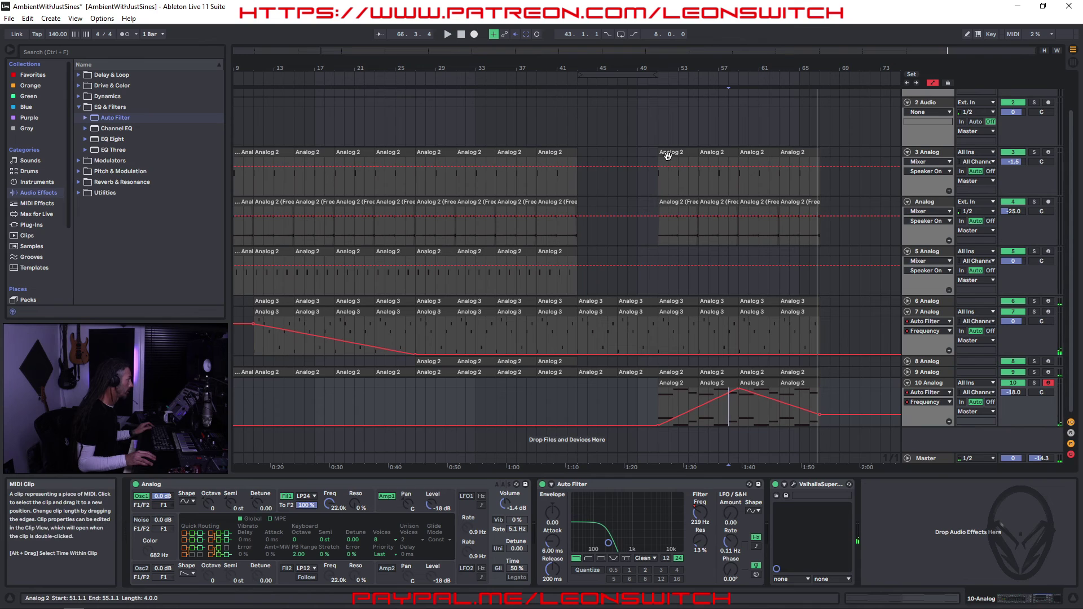
Step: Copy the clips of tracks 3 to 9 from bars 27 to 43 into bars 67 to 83
click(427, 152)
shift+click(562, 373)
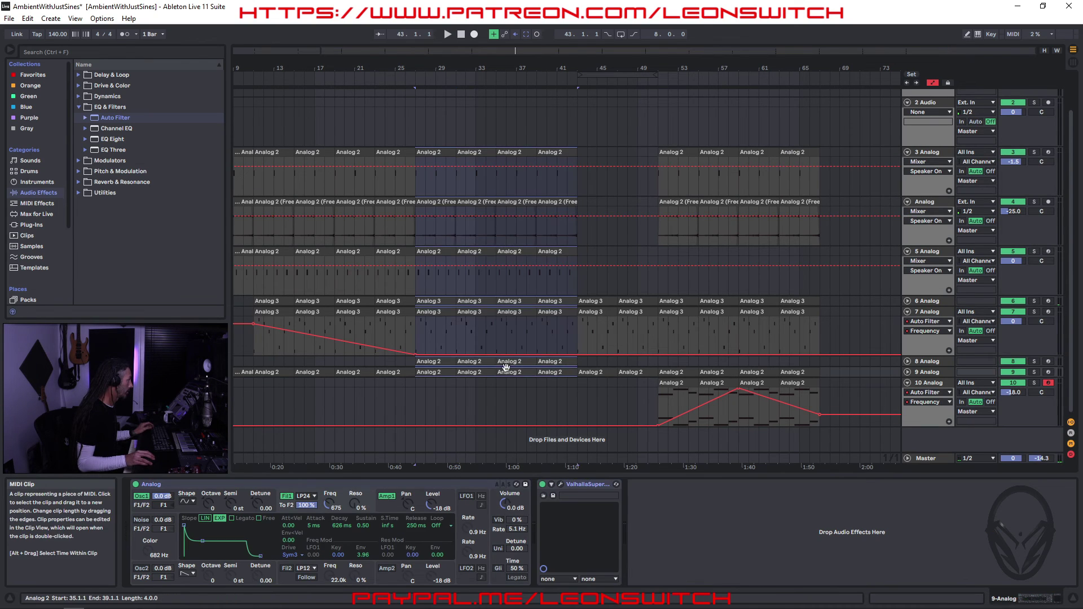
drag(429, 372, 832, 371)
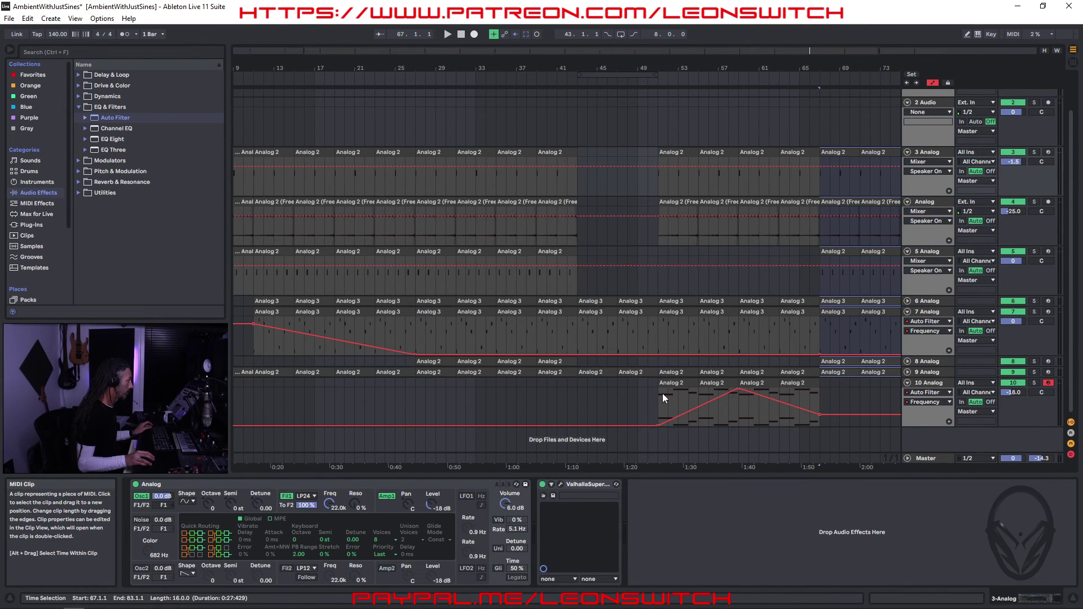
Step: Copy track 10's clips from bars 51 to 59 into bars 67 to 75 and hold their Auto Filter frequency at 19.9 kHz
click(711, 383)
drag(711, 383, 831, 387)
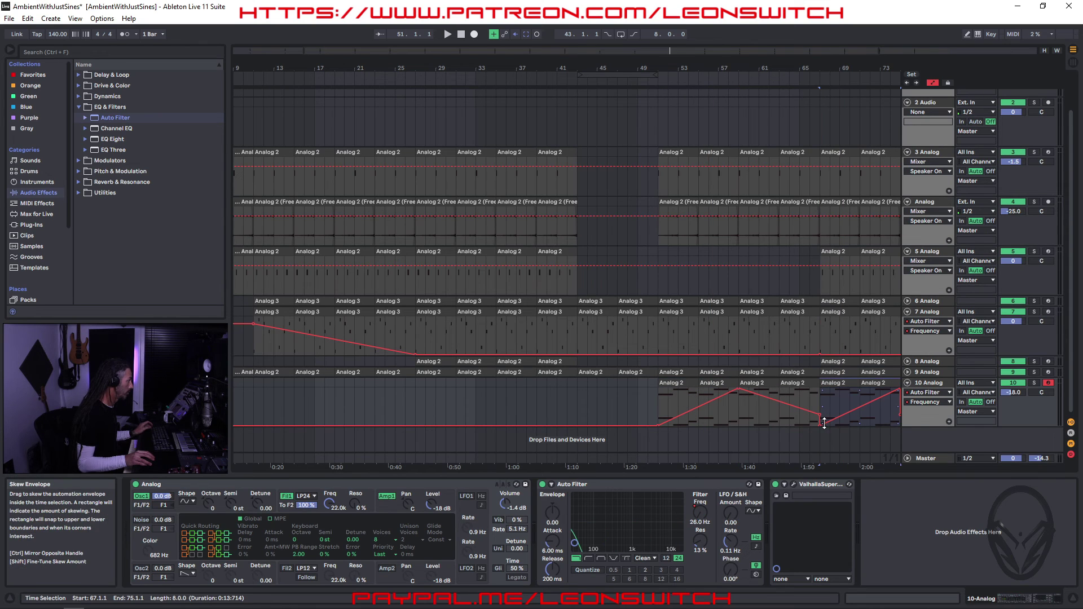
click(831, 404)
drag(822, 426, 821, 389)
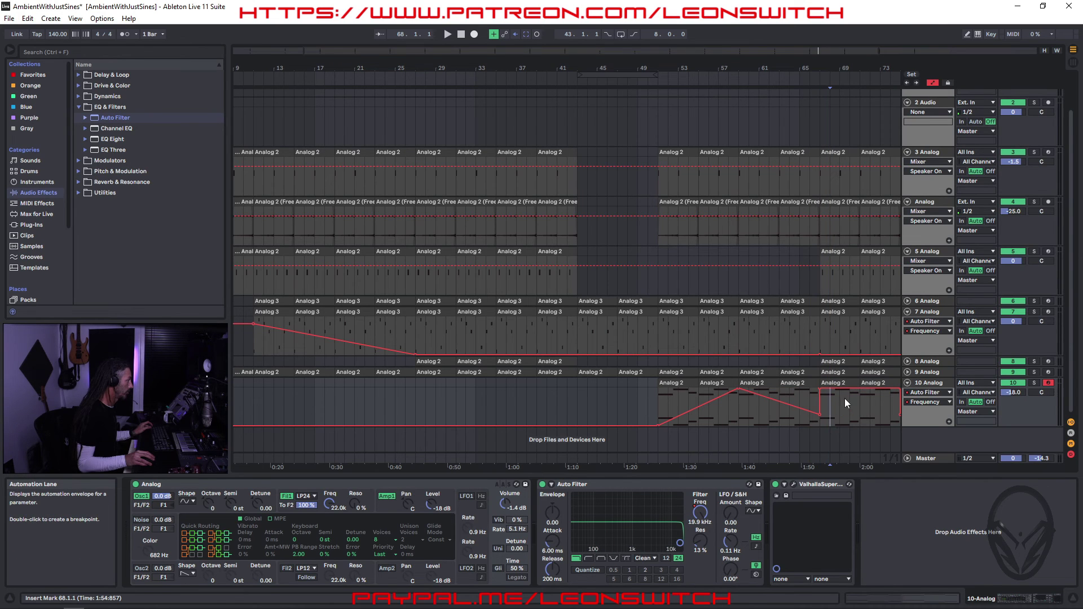
drag(830, 439, 695, 440)
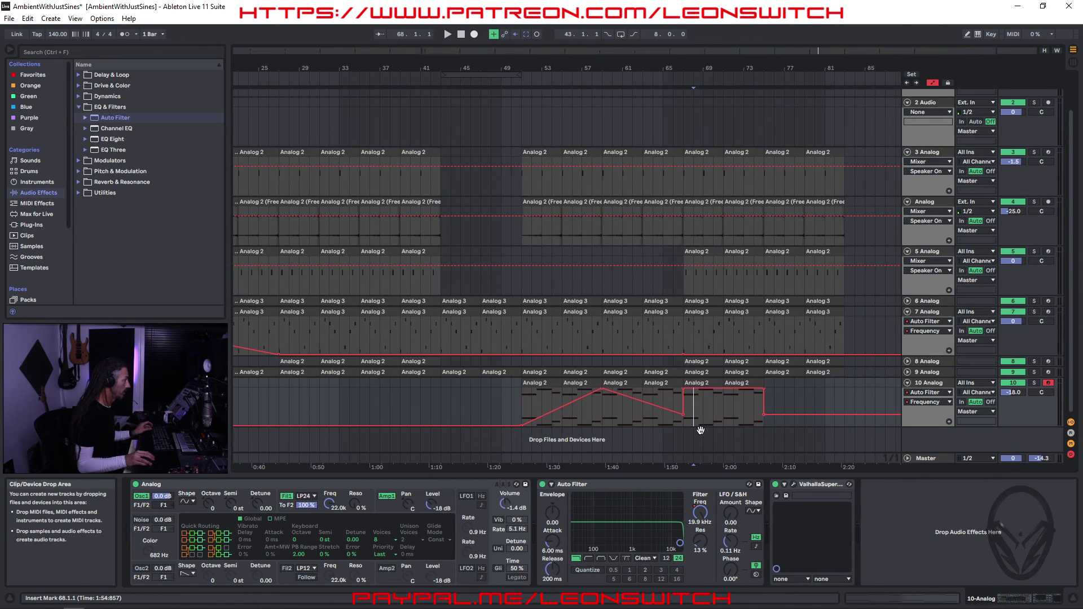
click(653, 79)
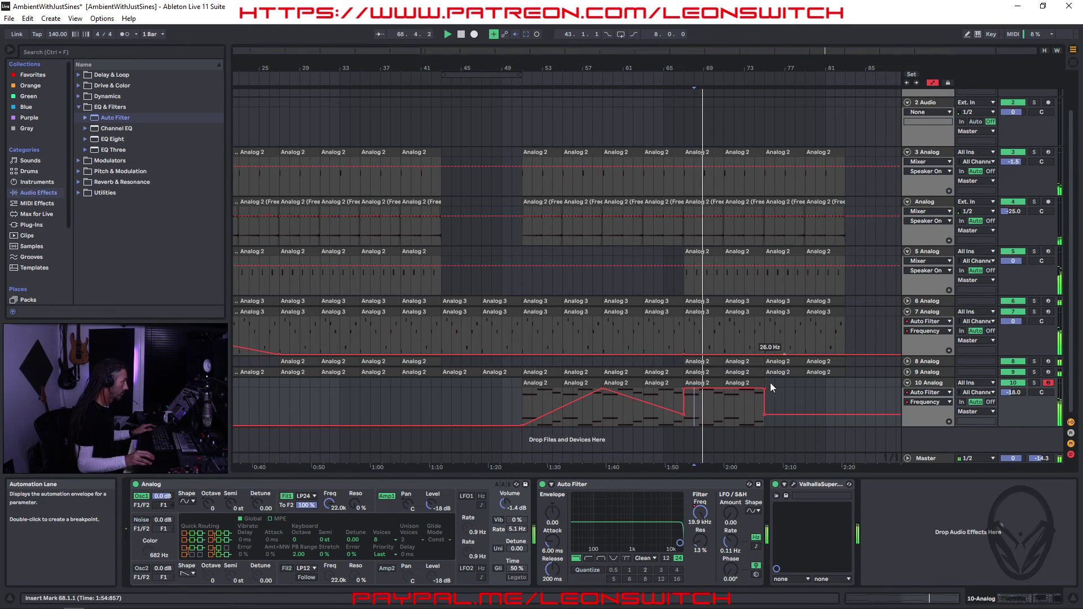
click(764, 415)
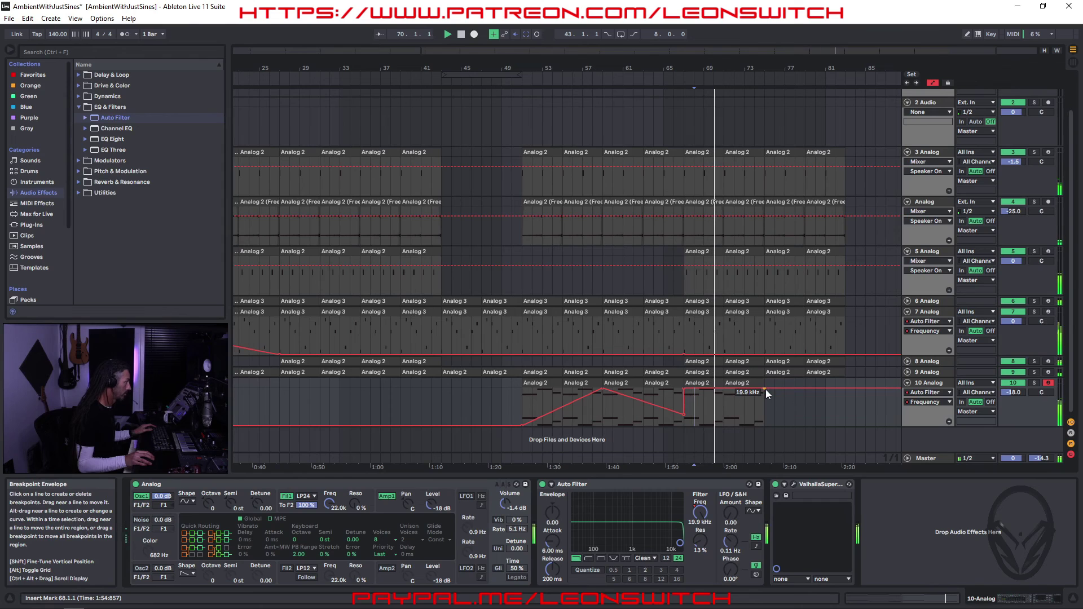
Step: Duplicate track 10's clips into bars 75 to 83 and automate their filter frequency to fall from 19.9 kHz to near its minimum at bar 83
click(704, 388)
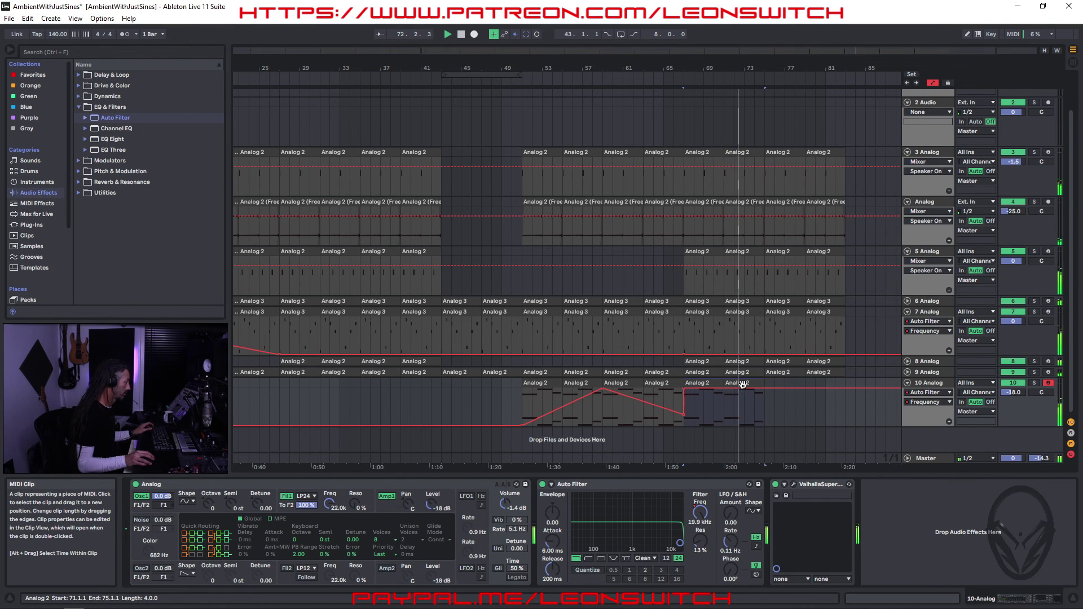
key(ctrl+d)
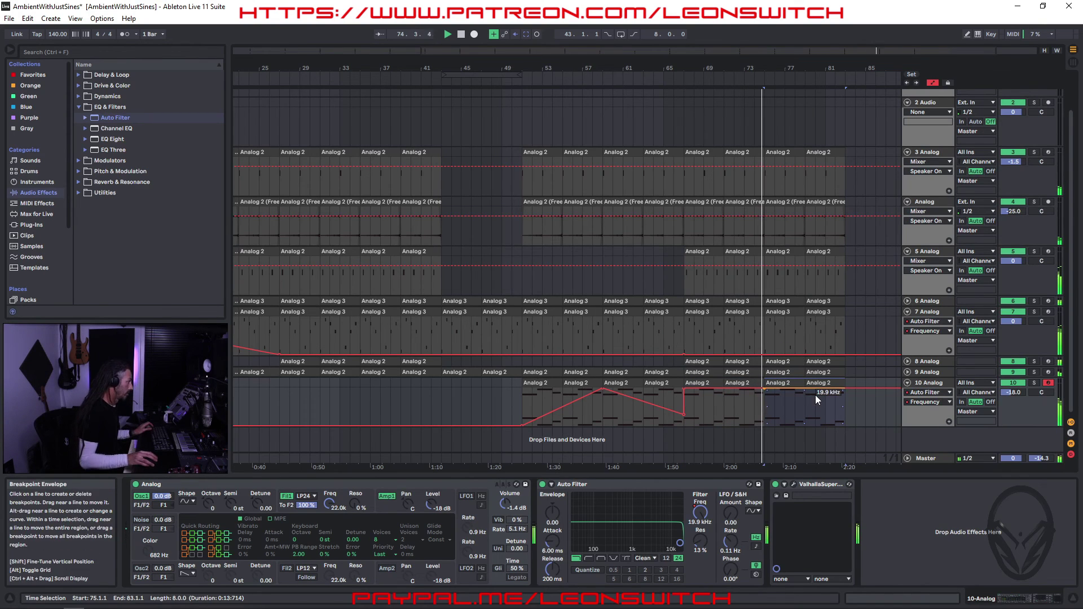
click(788, 382)
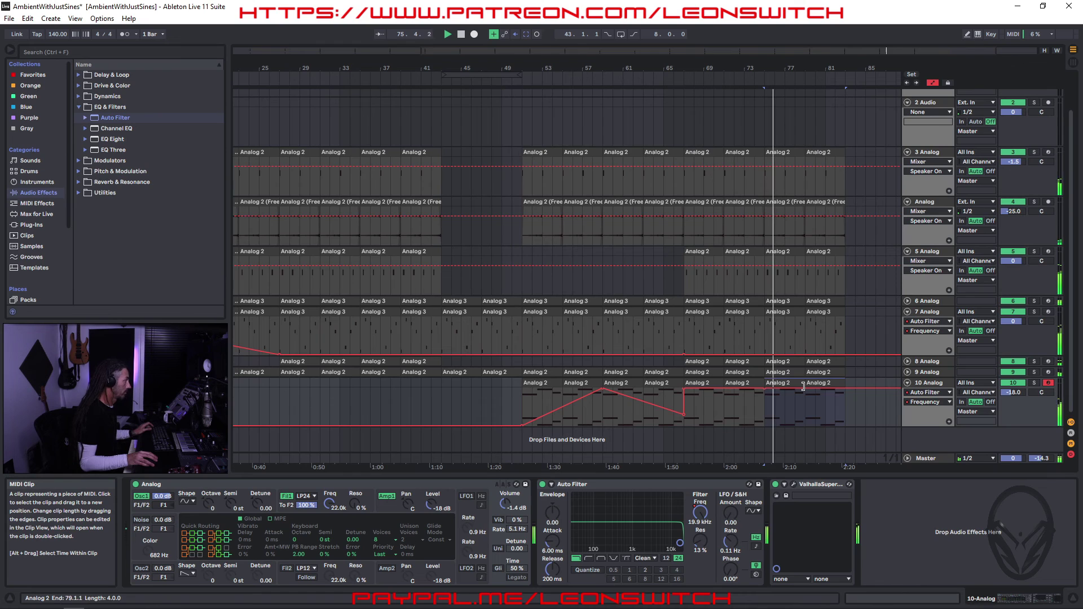
shift+click(848, 379)
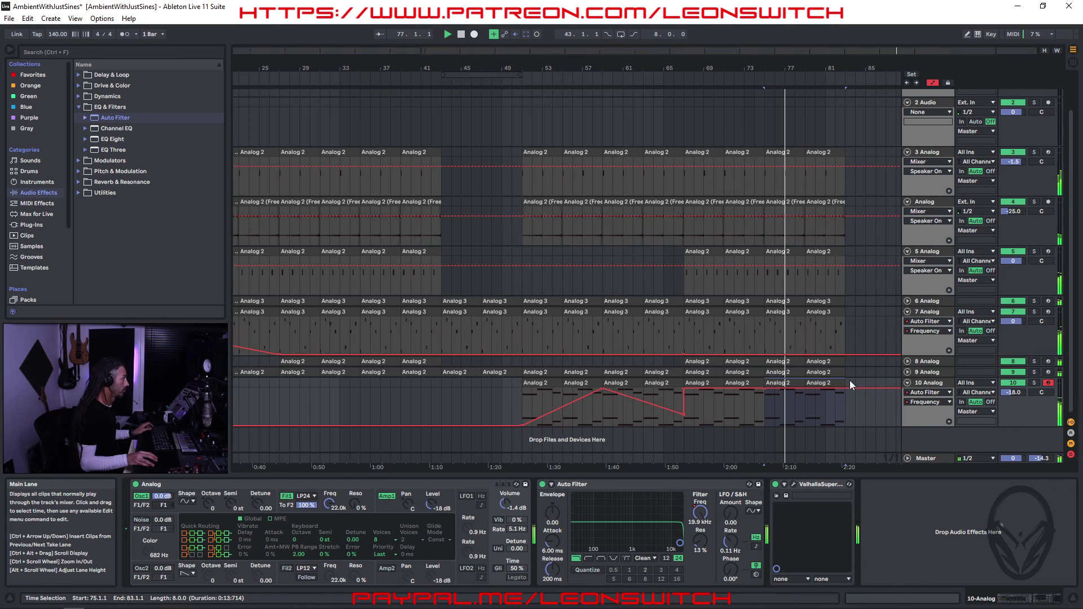
drag(849, 391, 848, 422)
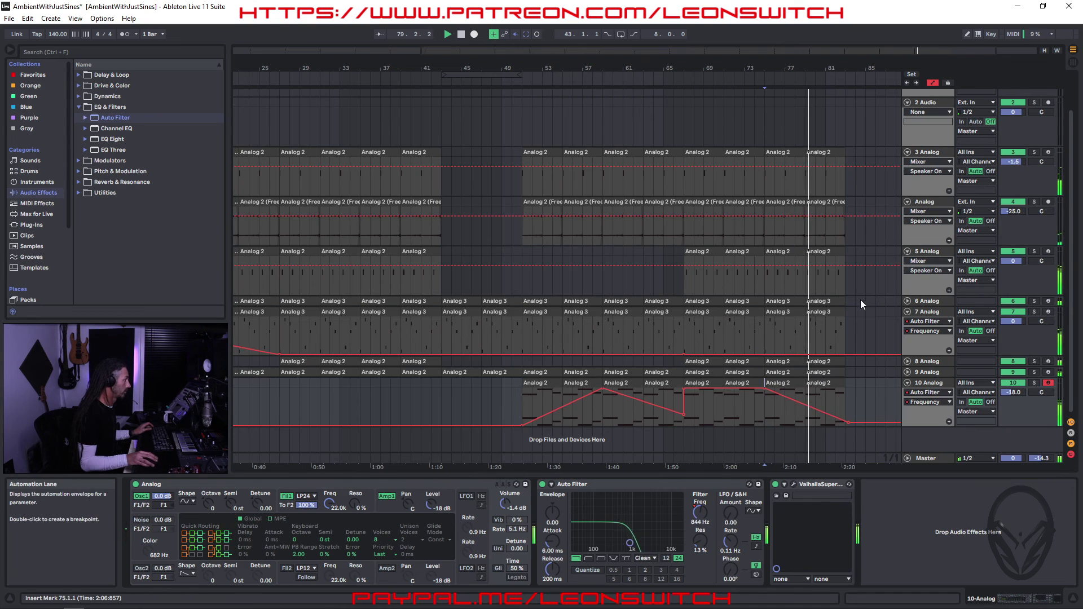
Step: Duplicate the clips of tracks 3 to 5 over bars 67 to 83 into bars 83 to 99
click(703, 152)
shift+click(851, 253)
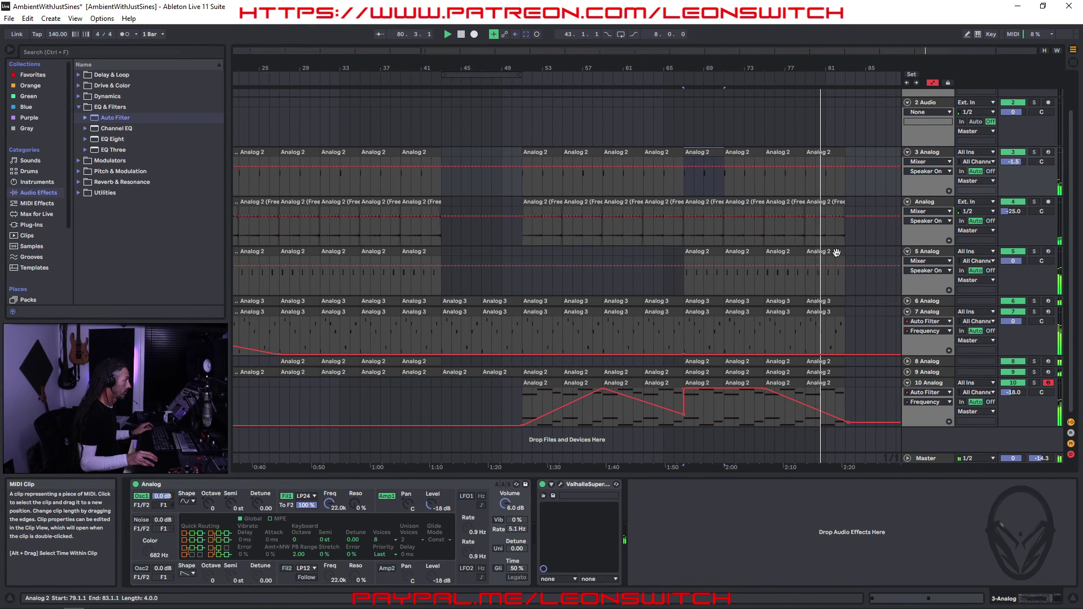
key(ctrl+d)
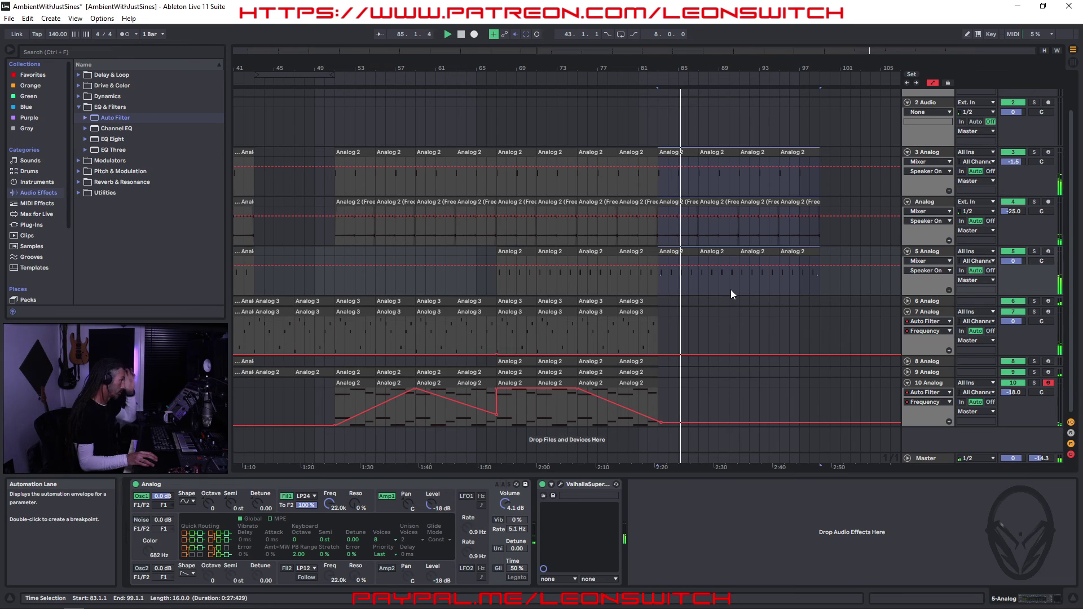
Step: Thin out the ending by deleting track 5's clips from bar 87 onward and the clips of tracks 3 and 4 from bar 91 onward
click(720, 252)
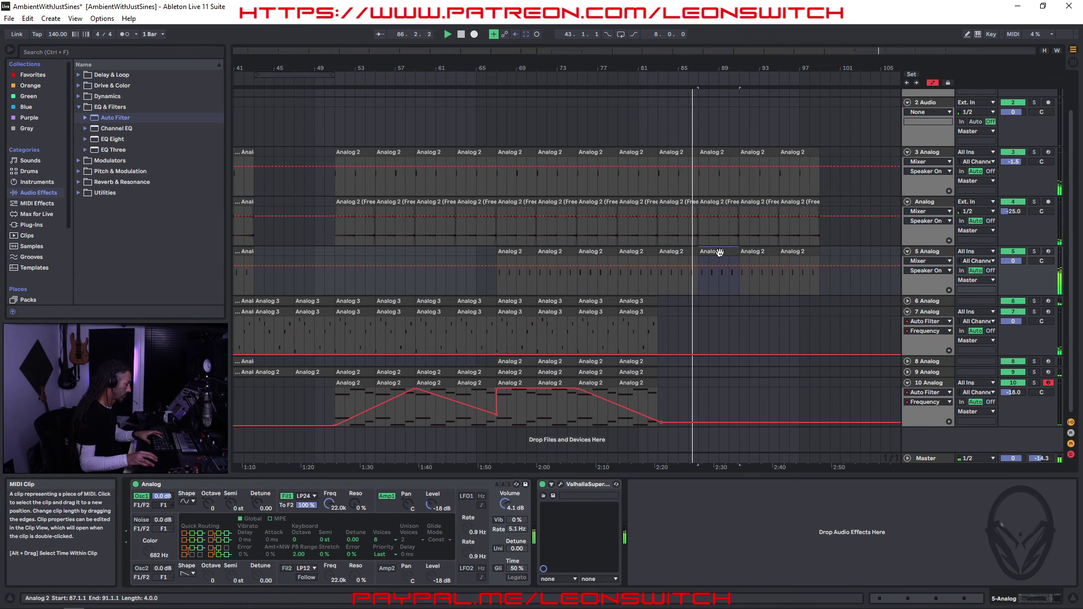
drag(719, 252, 805, 253)
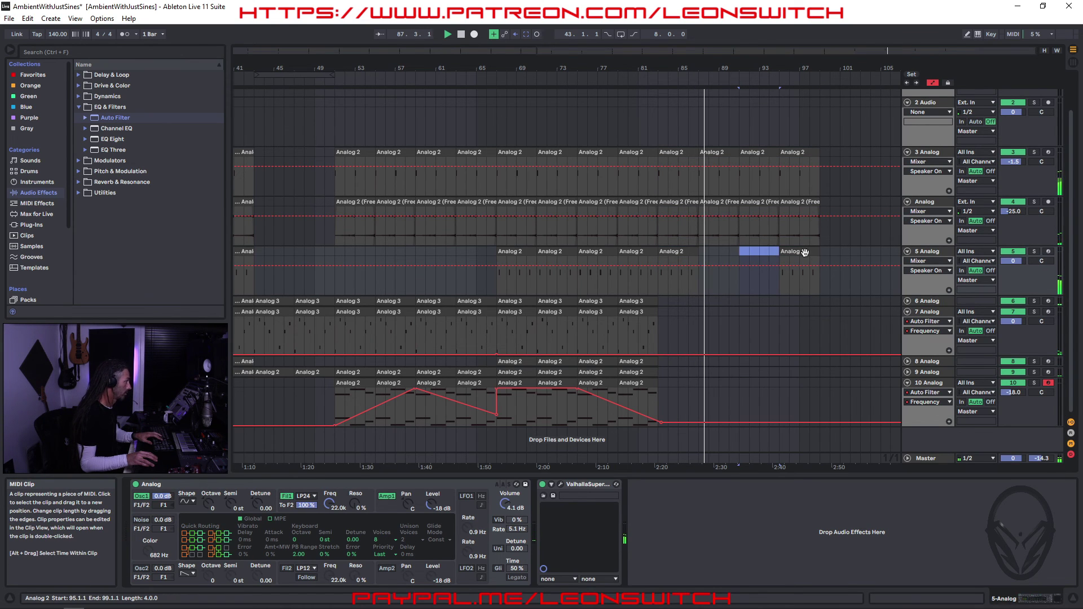
key(Delete)
click(748, 177)
key(Delete)
key(Delete)
click(790, 201)
key(Delete)
click(796, 154)
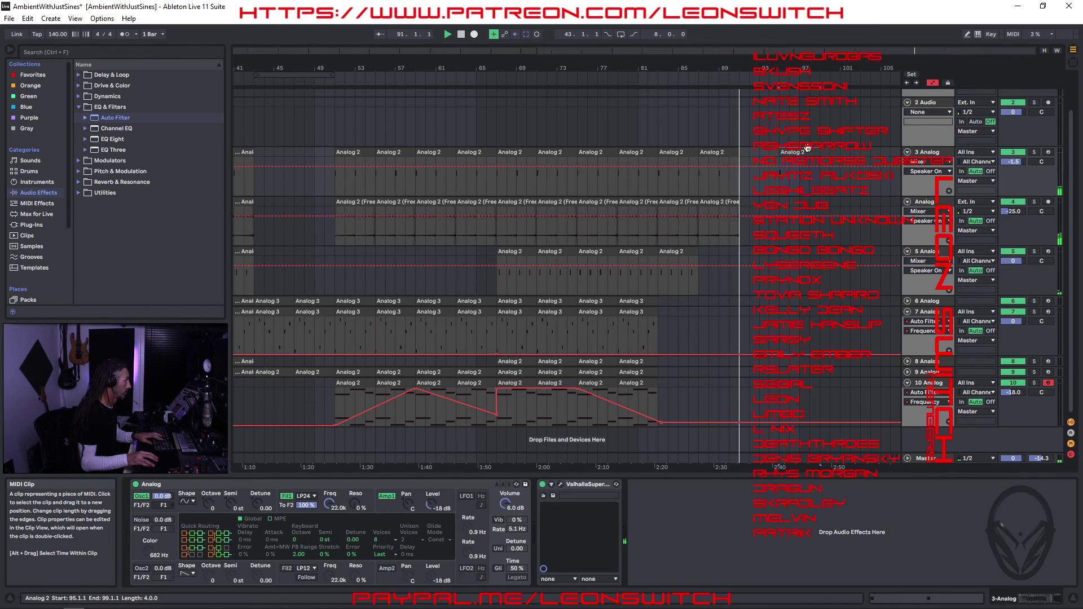
key(Delete)
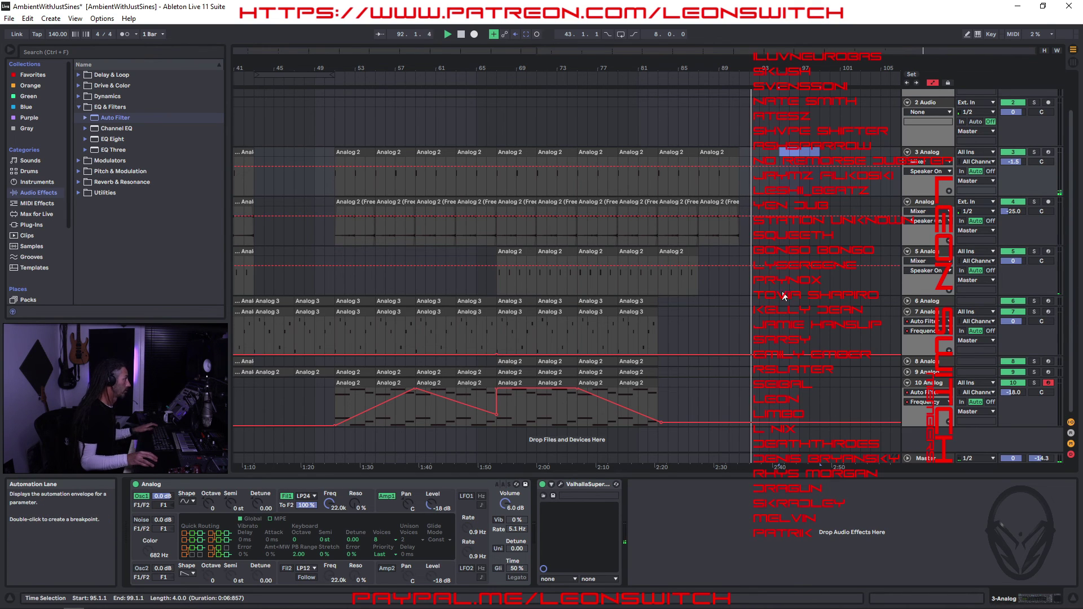
Step: Hide the automation in the arrangement, save the Live Set and make sure playback is stopped
click(933, 83)
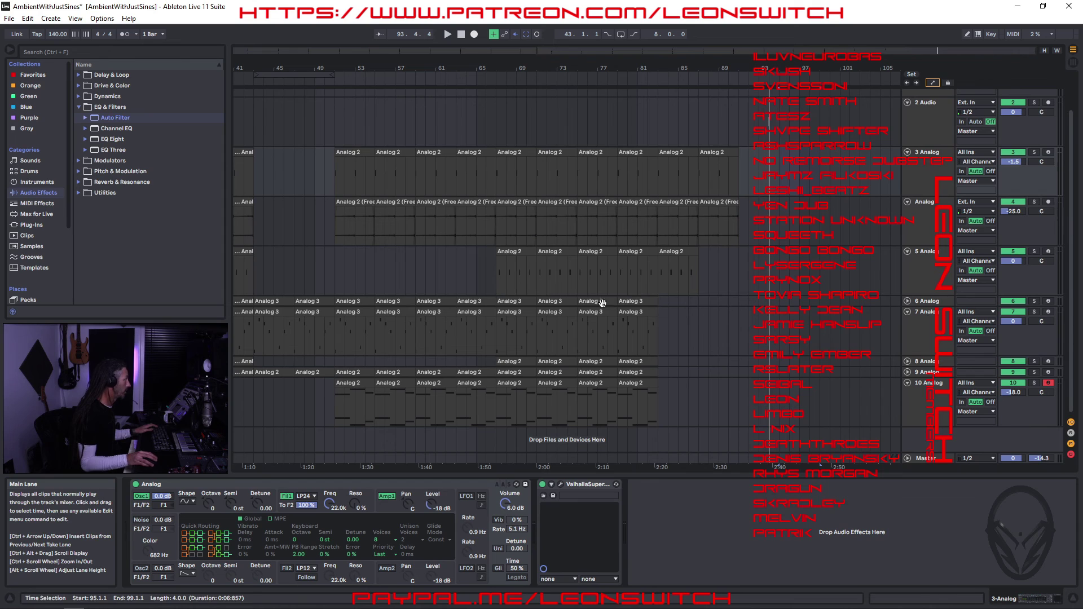
click(8, 18)
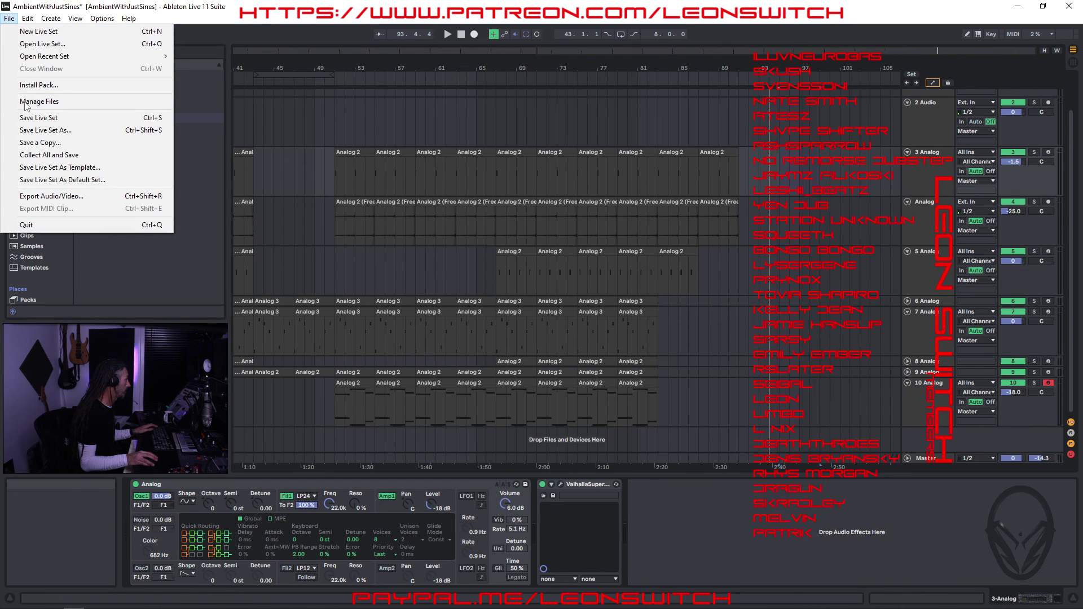
click(34, 130)
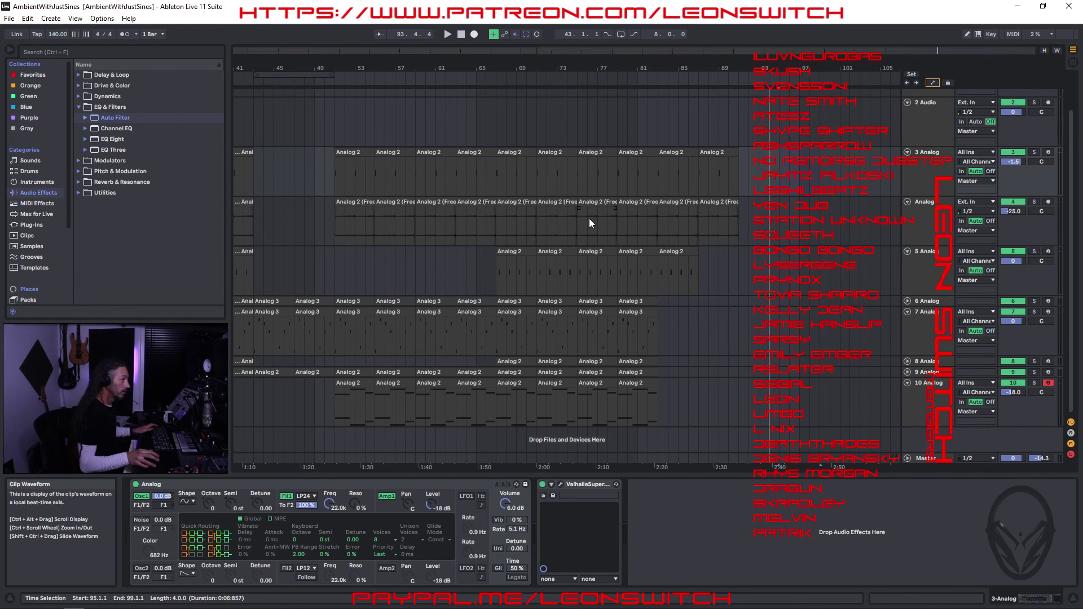
click(461, 35)
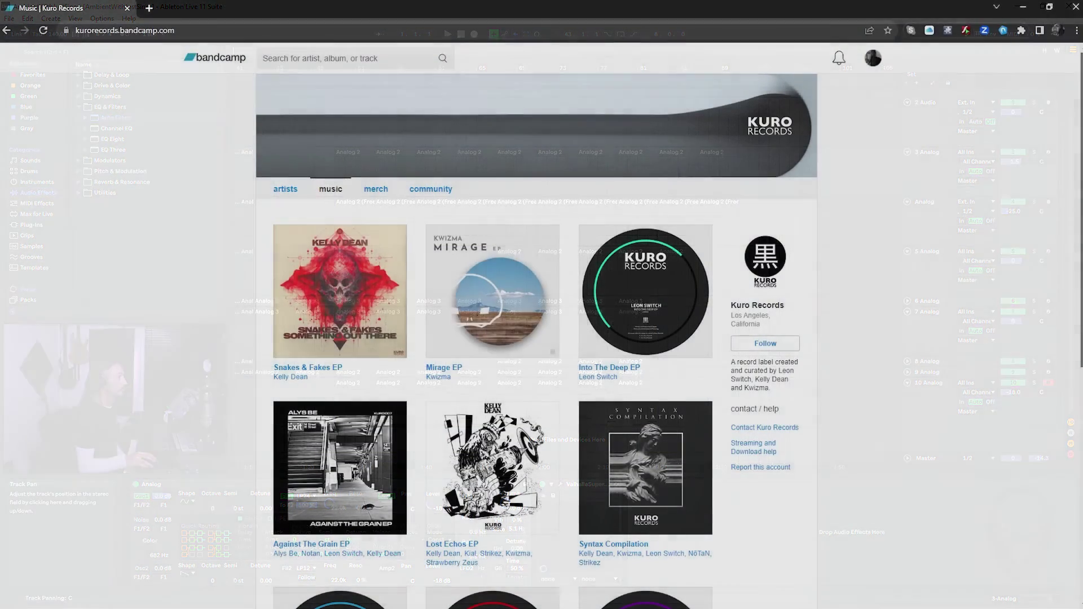
Step: Switch to the web browser and look through the Kuro Records Bandcamp page and the sample packs in the Leon Switch shop
scroll(541, 338, down, 1)
drag(1081, 200, 1064, 166)
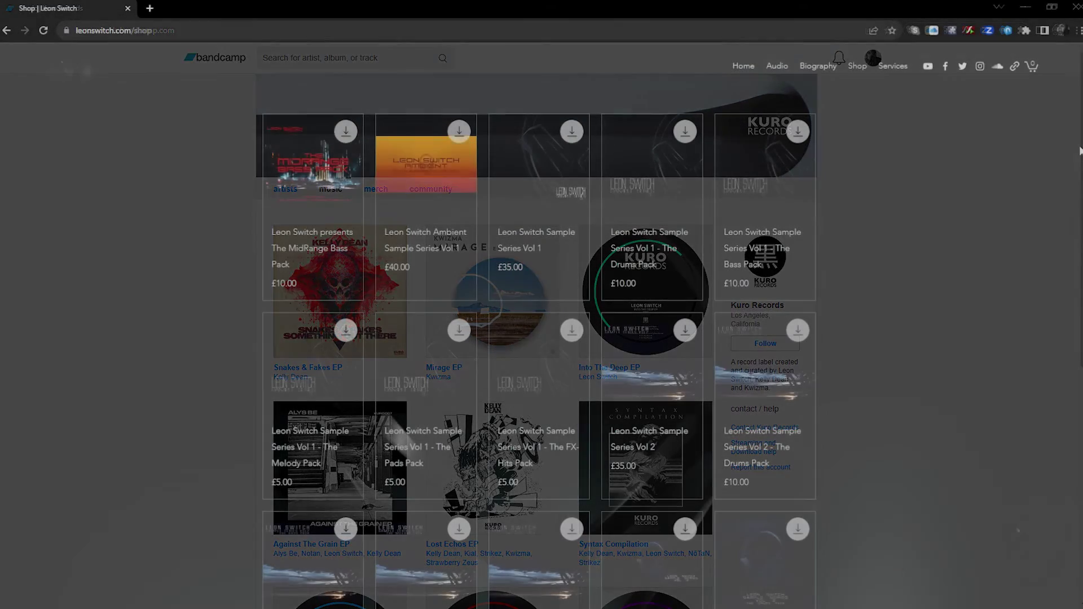
scroll(538, 350, down, 2)
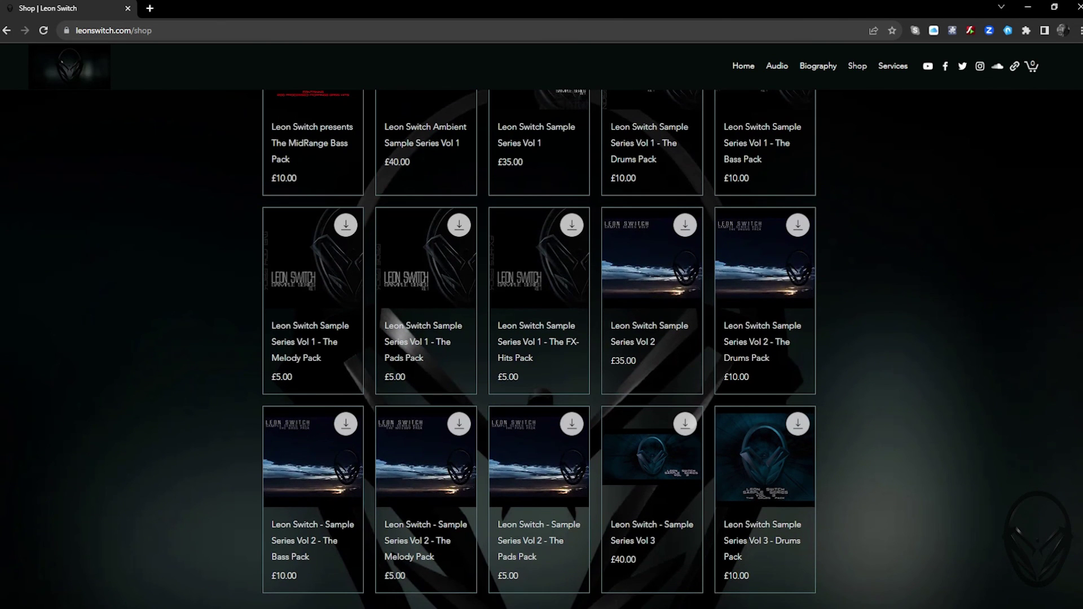
scroll(539, 339, down, 1)
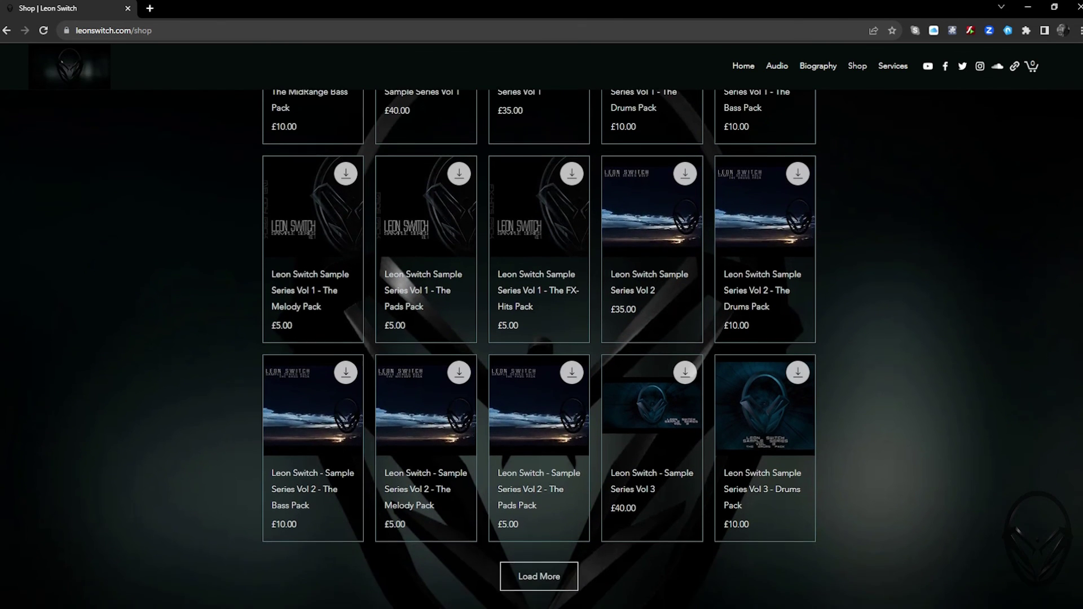
scroll(539, 339, up, 3)
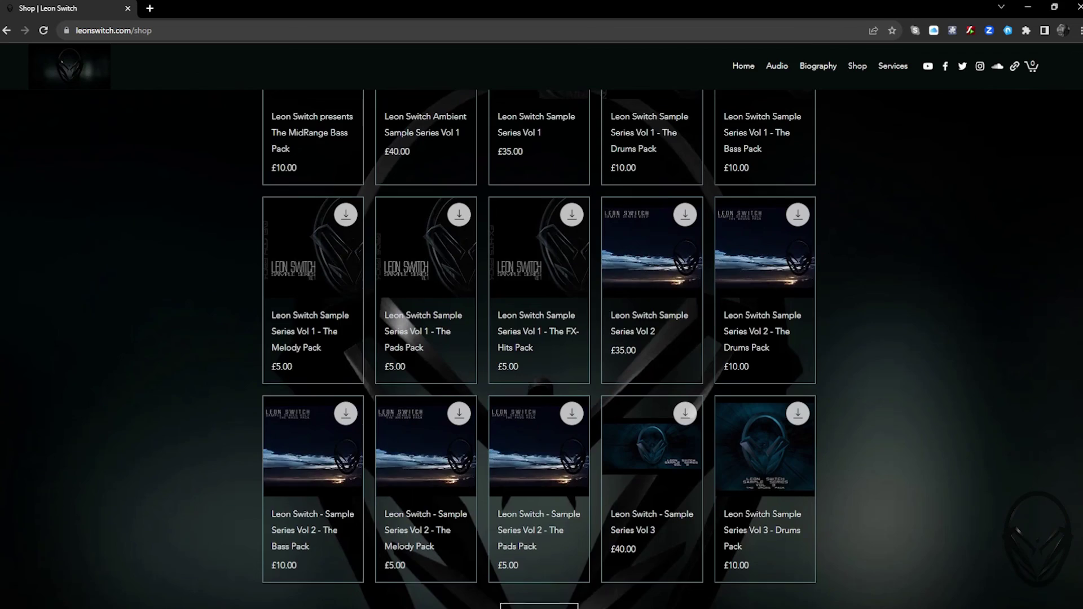
scroll(539, 339, up, 1)
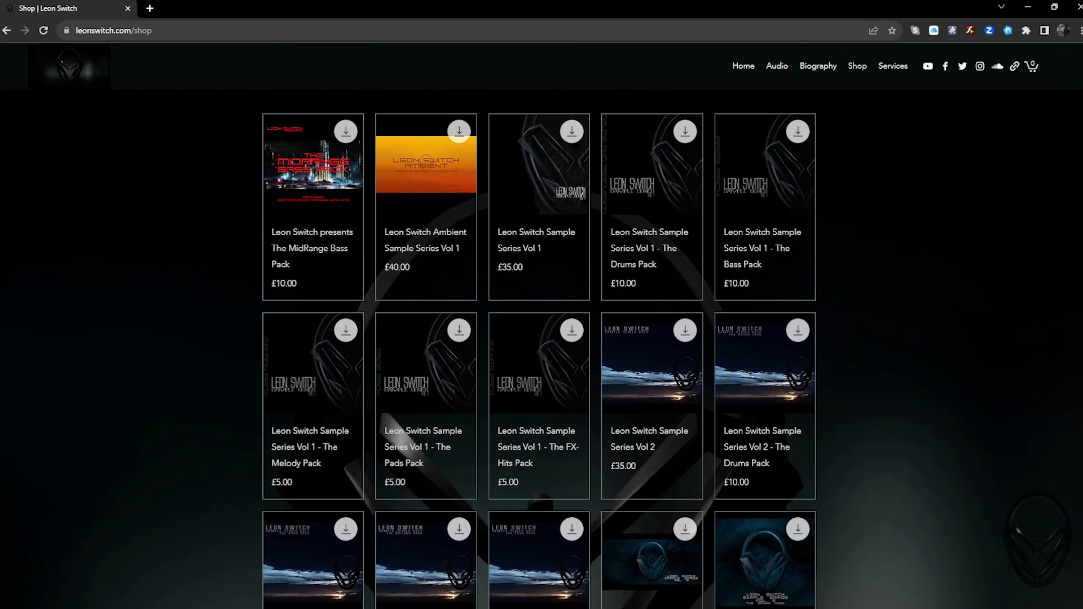